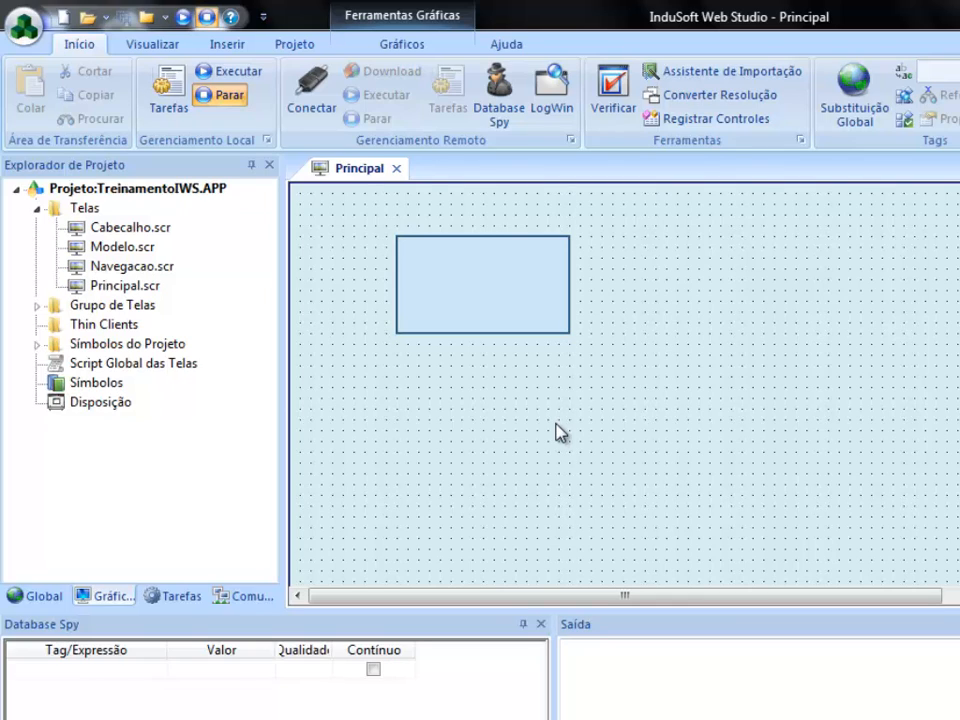
Step: Review the Cabecalho, Modelo and Navegacao screens one after another, closing each to return to the Principal screen
{"action": "double_click", "coordinate": [152, 229]}
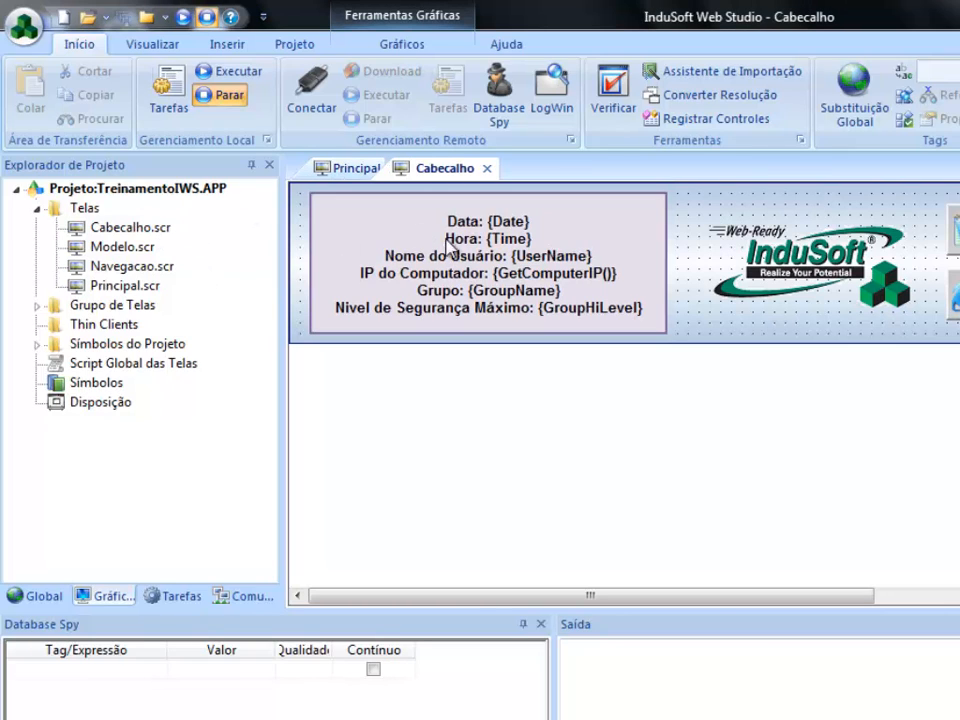
{"action": "left_click", "coordinate": [488, 170]}
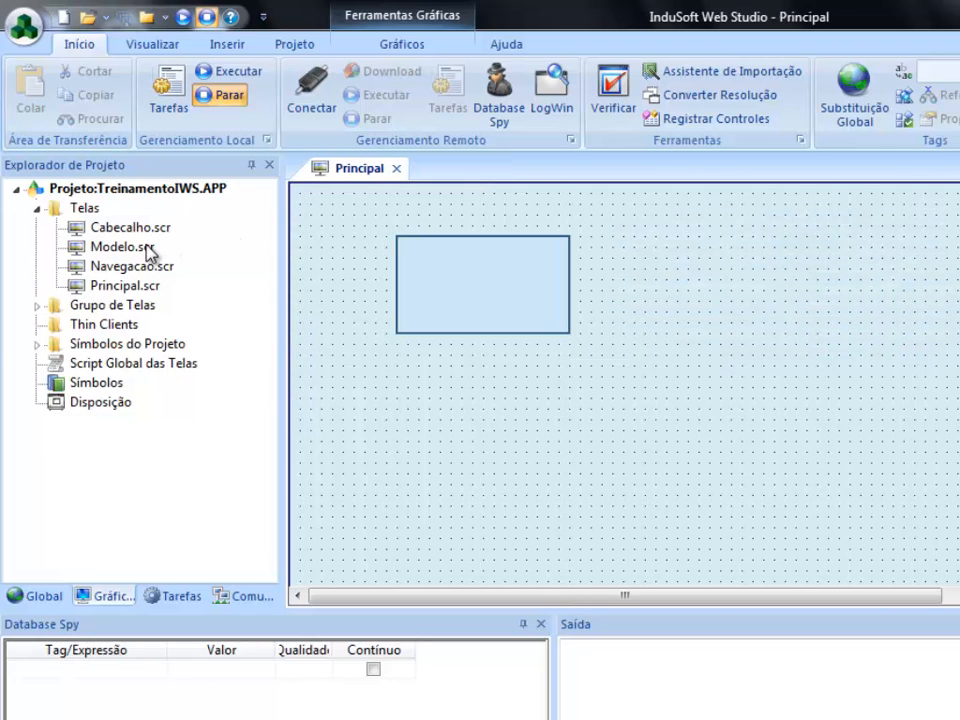
{"action": "double_click", "coordinate": [130, 248]}
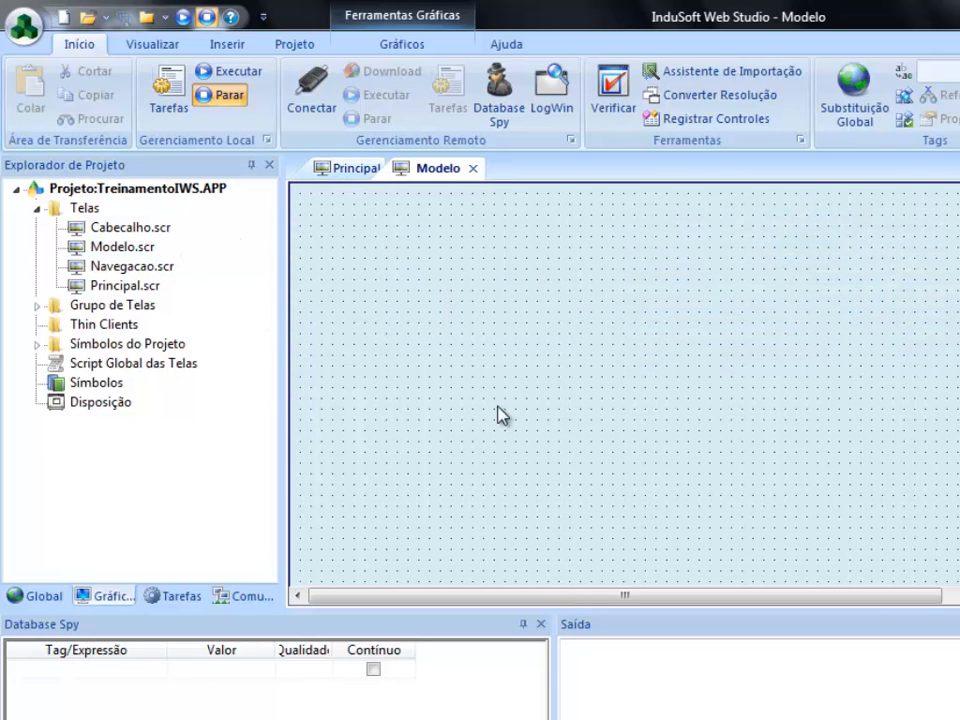
{"action": "left_click", "coordinate": [474, 170]}
{"action": "double_click", "coordinate": [146, 267]}
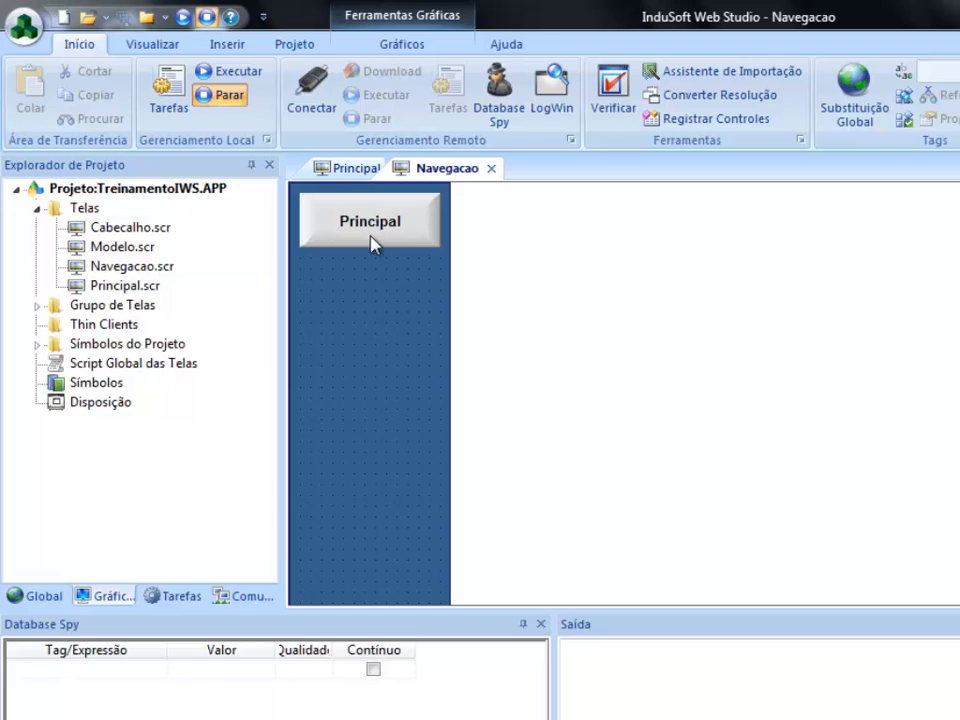
{"action": "left_click", "coordinate": [490, 169]}
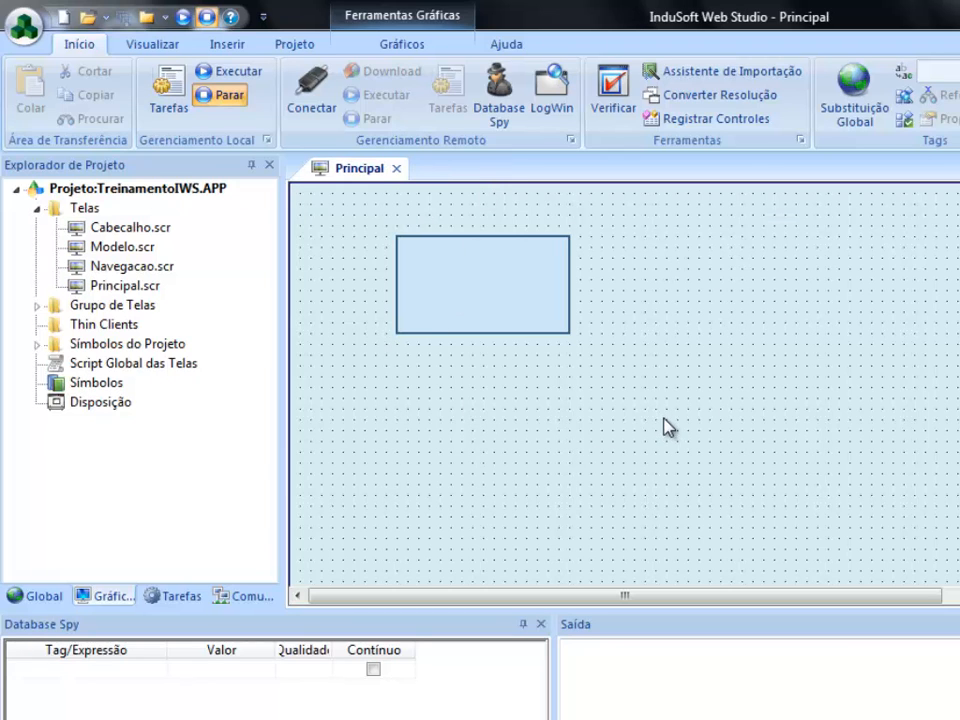
Step: Delete the rectangle from the Principal screen
{"action": "left_click", "coordinate": [462, 283]}
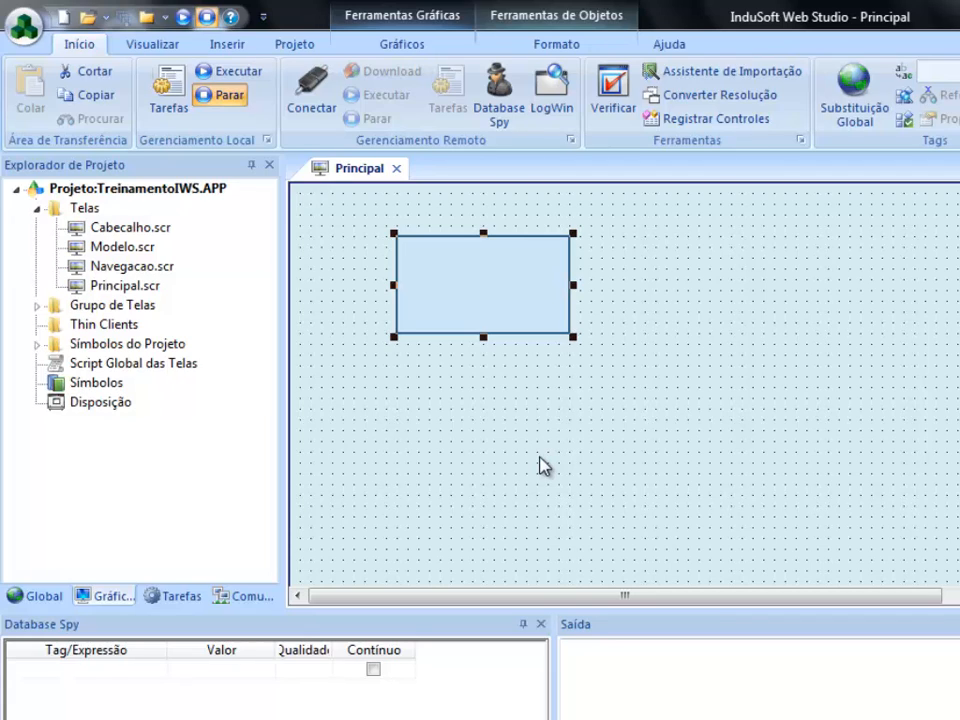
{"action": "key", "text": "Delete"}
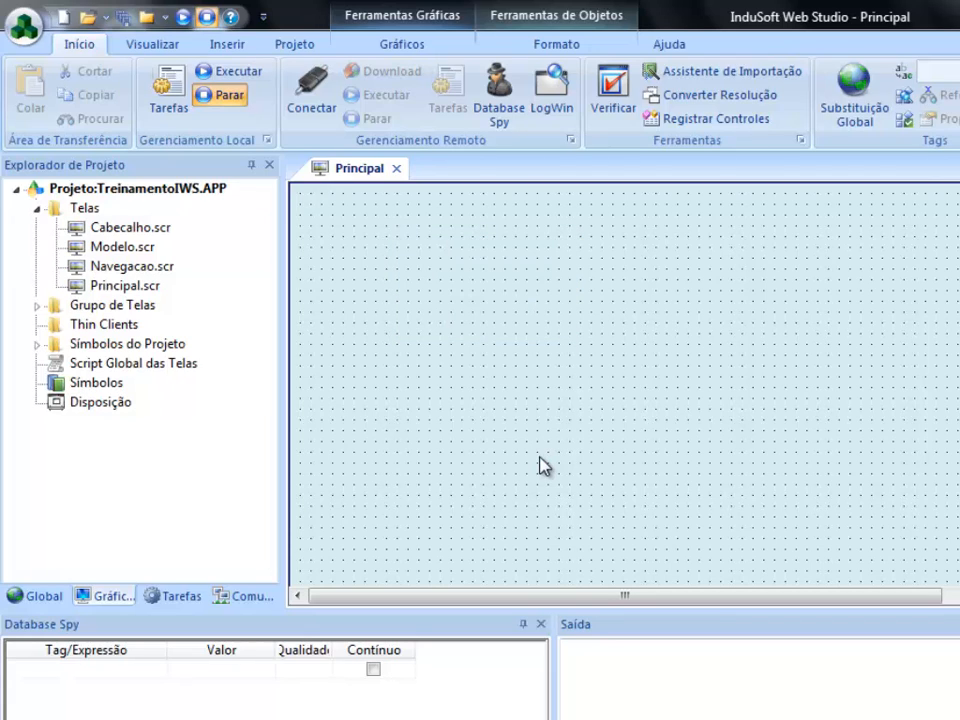
Step: Draw a horizontal line about 106 wide near the upper edge of the Principal screen
{"action": "left_click", "coordinate": [412, 46]}
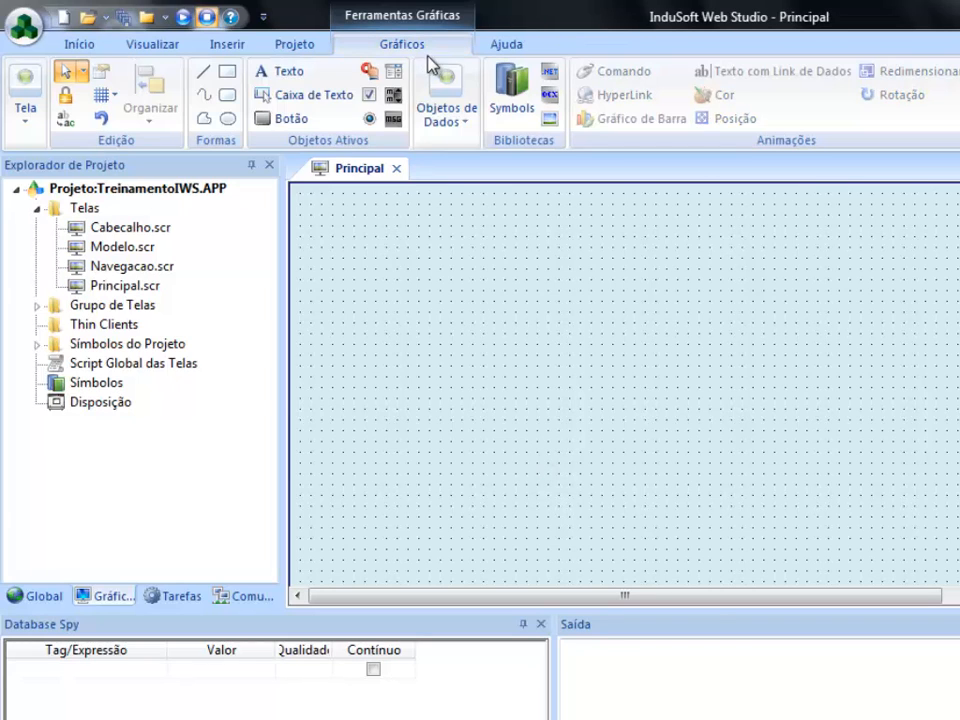
{"action": "left_click", "coordinate": [203, 76]}
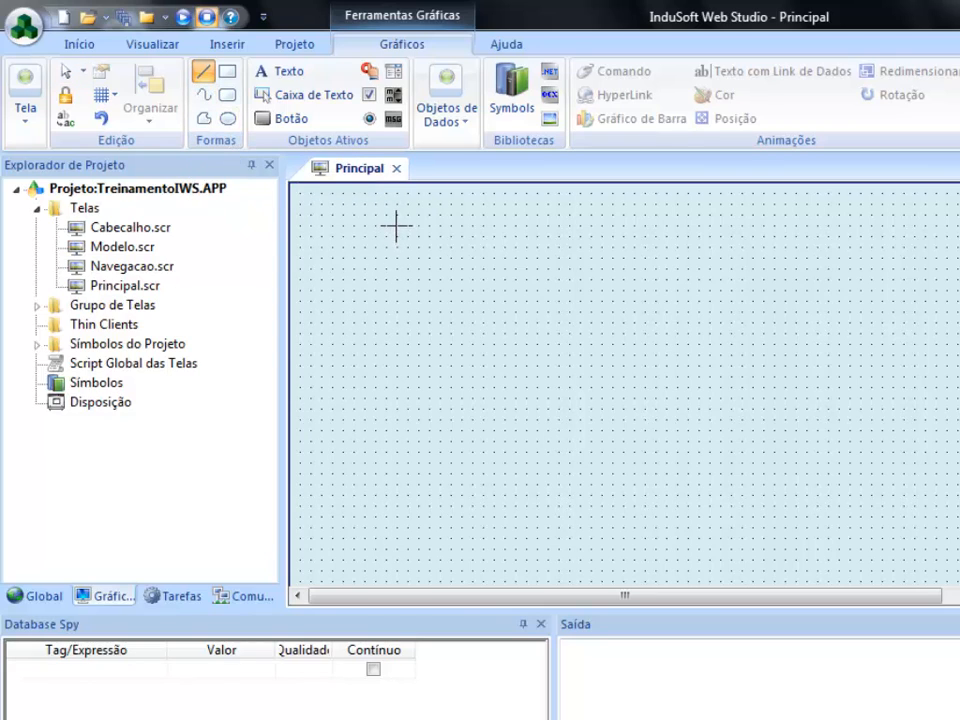
{"action": "mouse_move", "coordinate": [396, 227]}
{"action": "left_mouse_down"}
{"action": "mouse_move", "coordinate": [426, 251]}
{"action": "mouse_move", "coordinate": [405, 280]}
{"action": "mouse_move", "coordinate": [399, 406]}
{"action": "mouse_move", "coordinate": [396, 184]}
{"action": "mouse_move", "coordinate": [398, 300]}
{"action": "mouse_move", "coordinate": [379, 216]}
{"action": "mouse_move", "coordinate": [311, 230]}
{"action": "mouse_move", "coordinate": [518, 234]}
{"action": "left_mouse_up"}
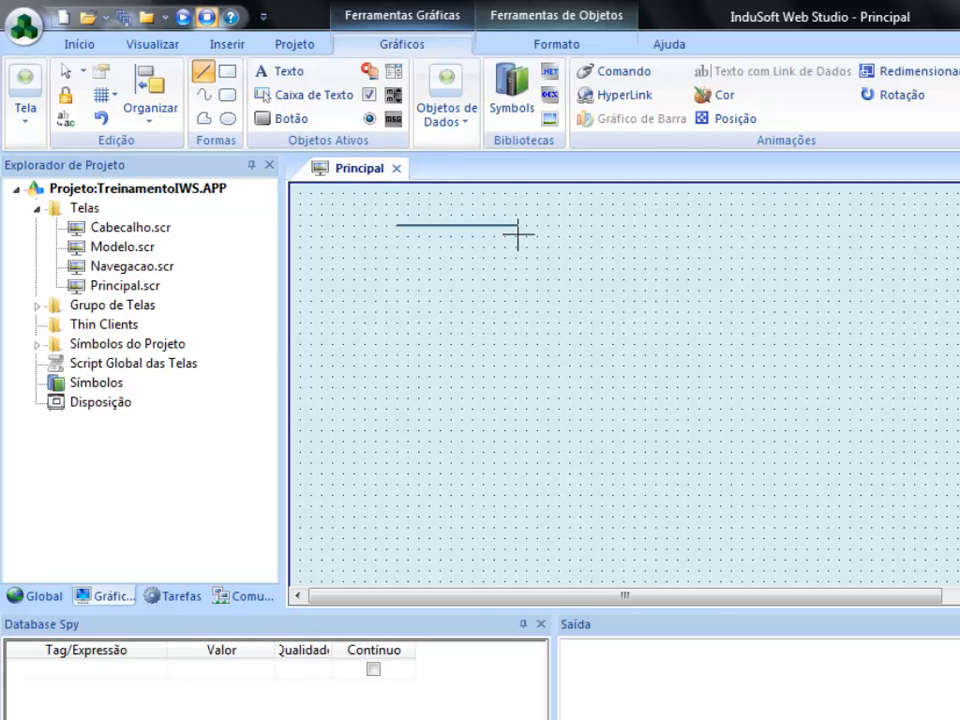
{"action": "left_click_drag", "start_coordinate": [518, 234], "coordinate": [510, 238]}
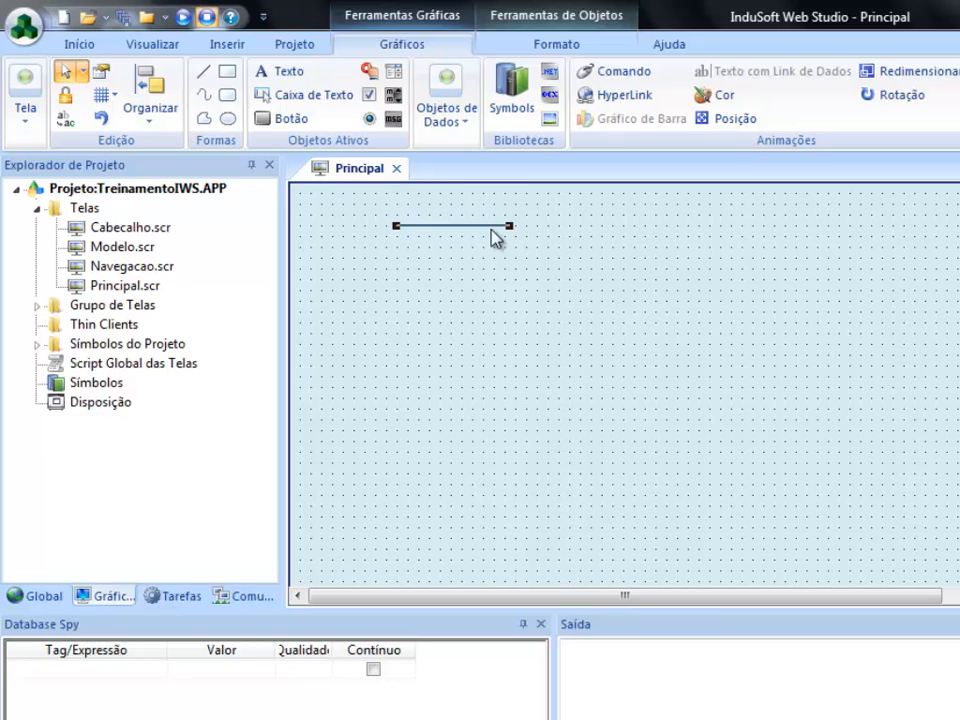
Step: Select the line directly and with an enclosing selection area, view its object properties, and close them
{"action": "left_click", "coordinate": [456, 216]}
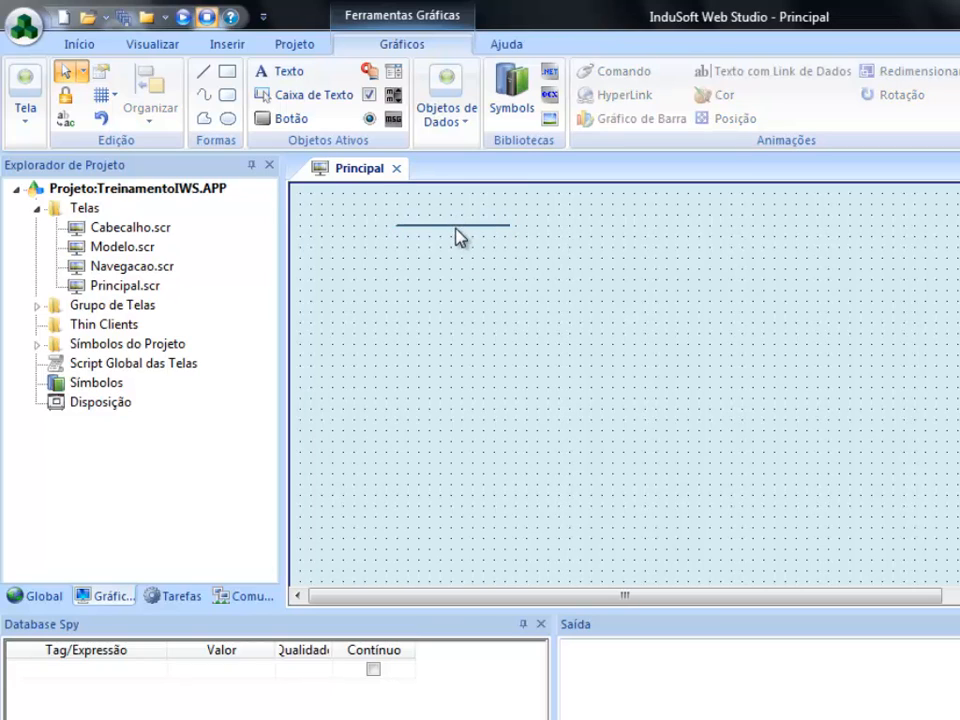
{"action": "left_click", "coordinate": [455, 230]}
{"action": "left_click", "coordinate": [456, 244]}
{"action": "left_click_drag", "start_coordinate": [386, 204], "coordinate": [528, 247]}
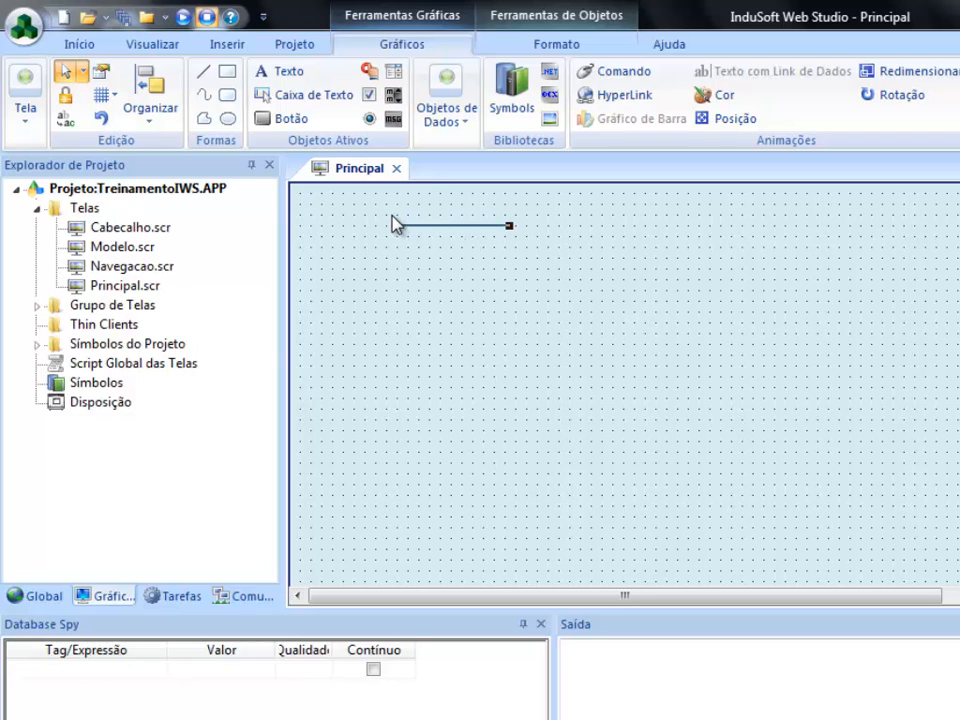
{"action": "left_click_drag", "start_coordinate": [364, 201], "coordinate": [523, 259]}
{"action": "double_click", "coordinate": [451, 226]}
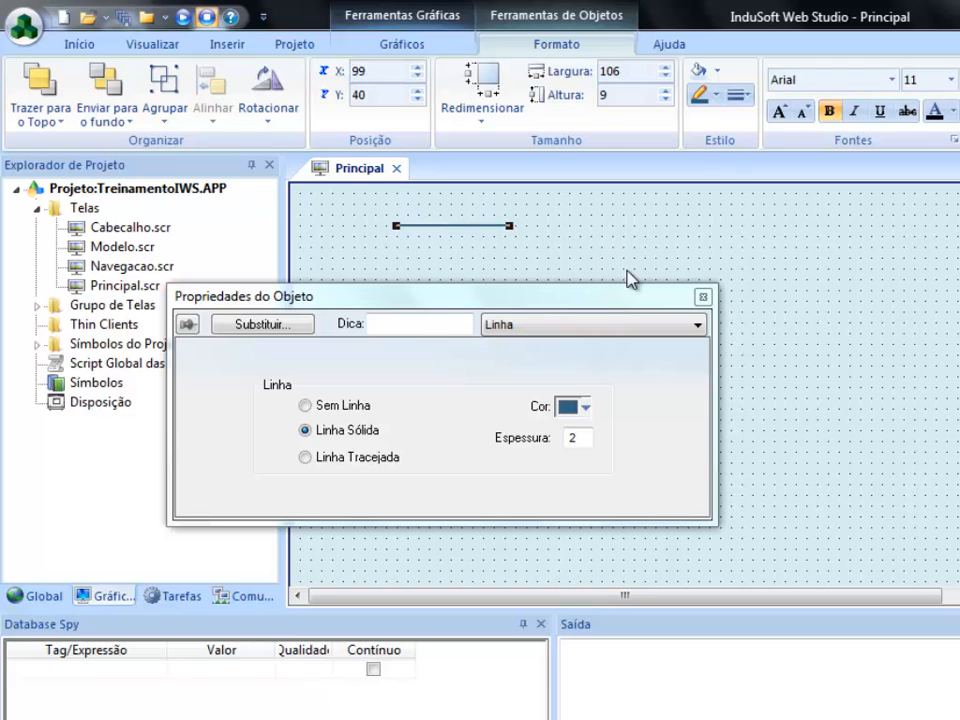
{"action": "left_click", "coordinate": [703, 298]}
{"action": "left_click", "coordinate": [452, 244]}
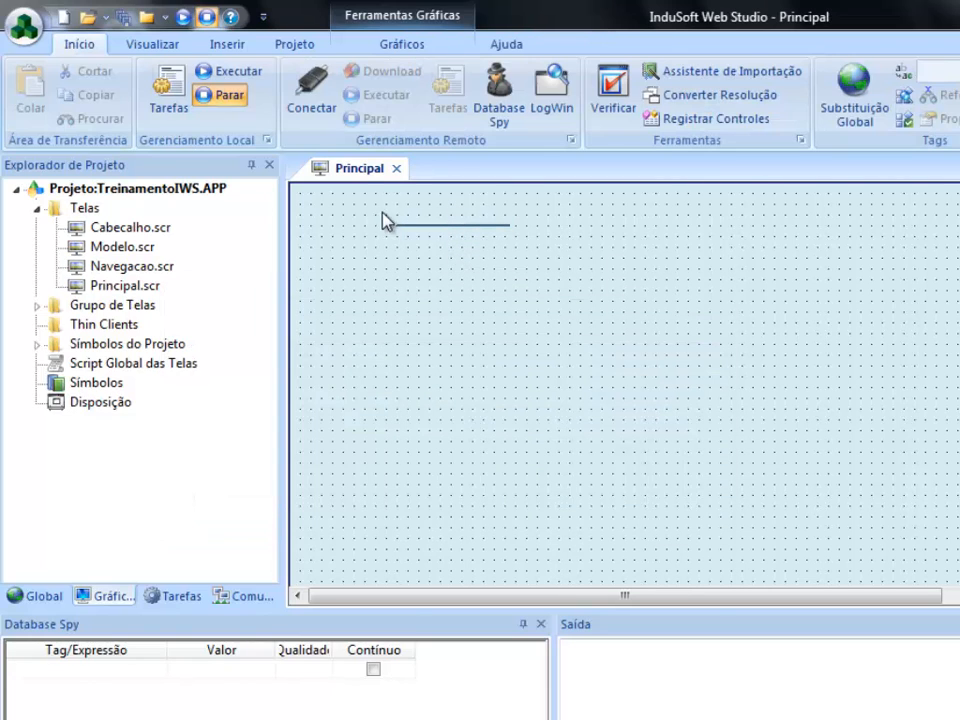
Step: Open the line's properties, try the Sem Linha and Linha Tracejada styles, and set it to Linha Sólida
{"action": "left_click_drag", "start_coordinate": [436, 245], "coordinate": [545, 262]}
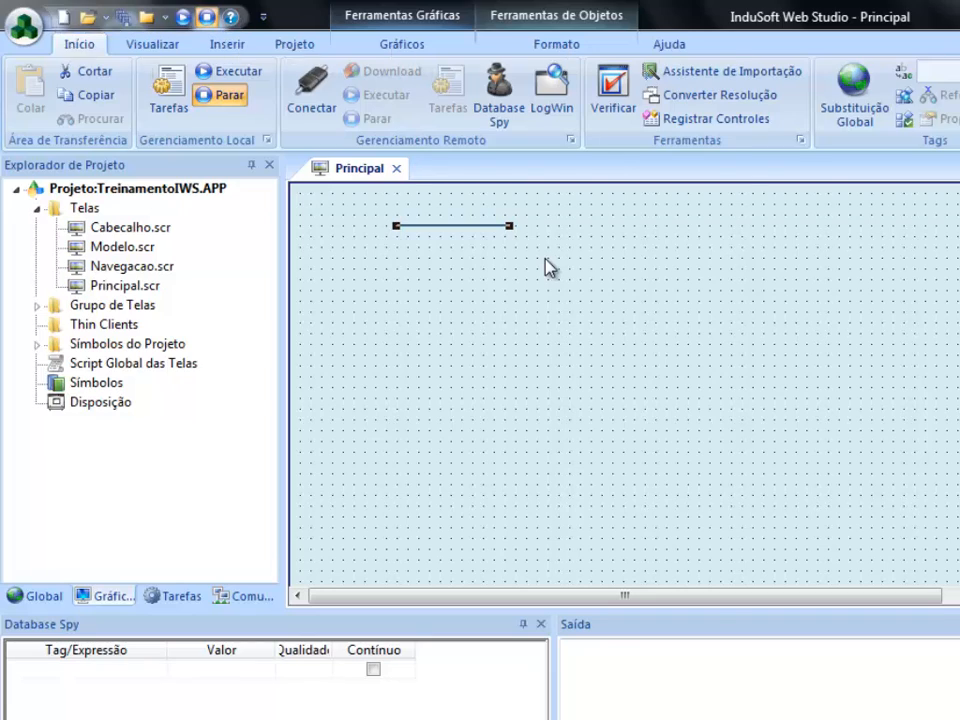
{"action": "key", "text": "alt+Return"}
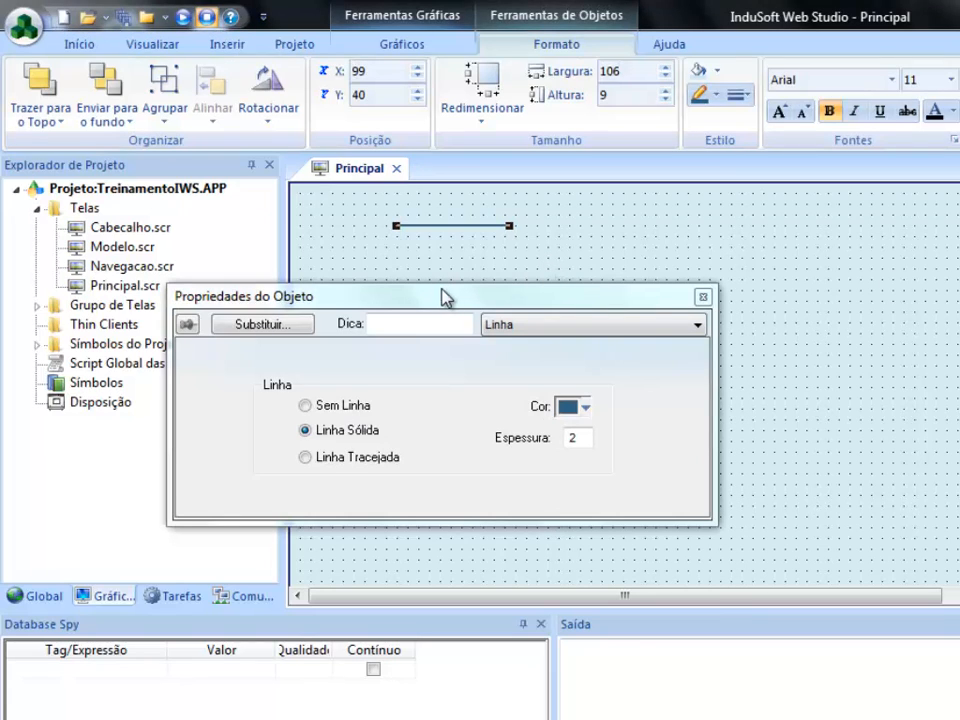
{"action": "left_click_drag", "start_coordinate": [447, 297], "coordinate": [436, 268]}
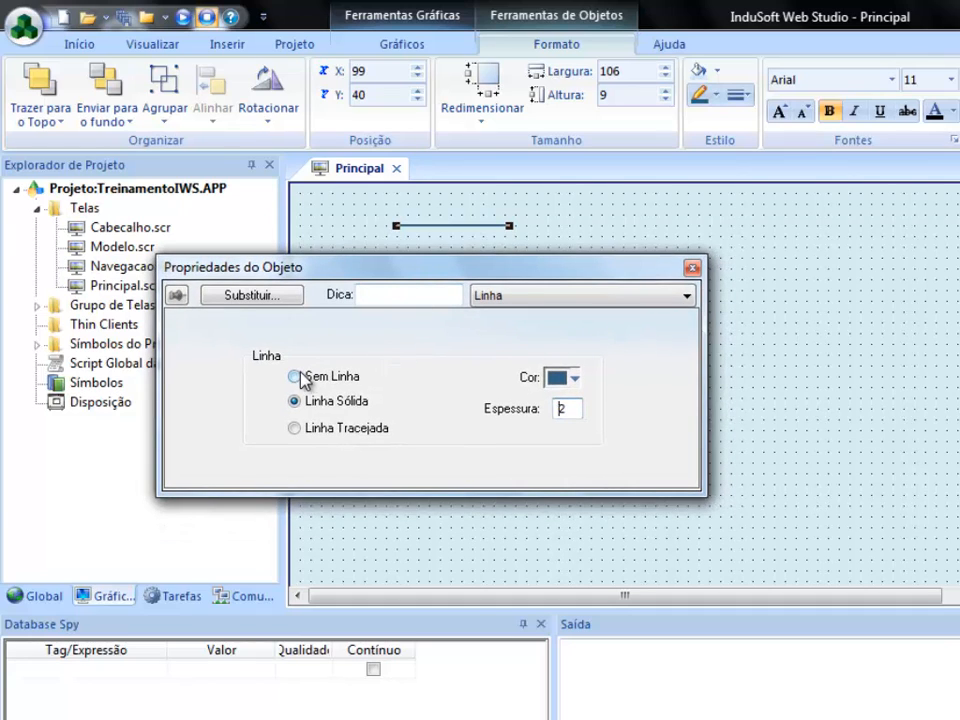
{"action": "left_click", "coordinate": [297, 377]}
{"action": "left_click", "coordinate": [294, 401]}
{"action": "left_click", "coordinate": [295, 428]}
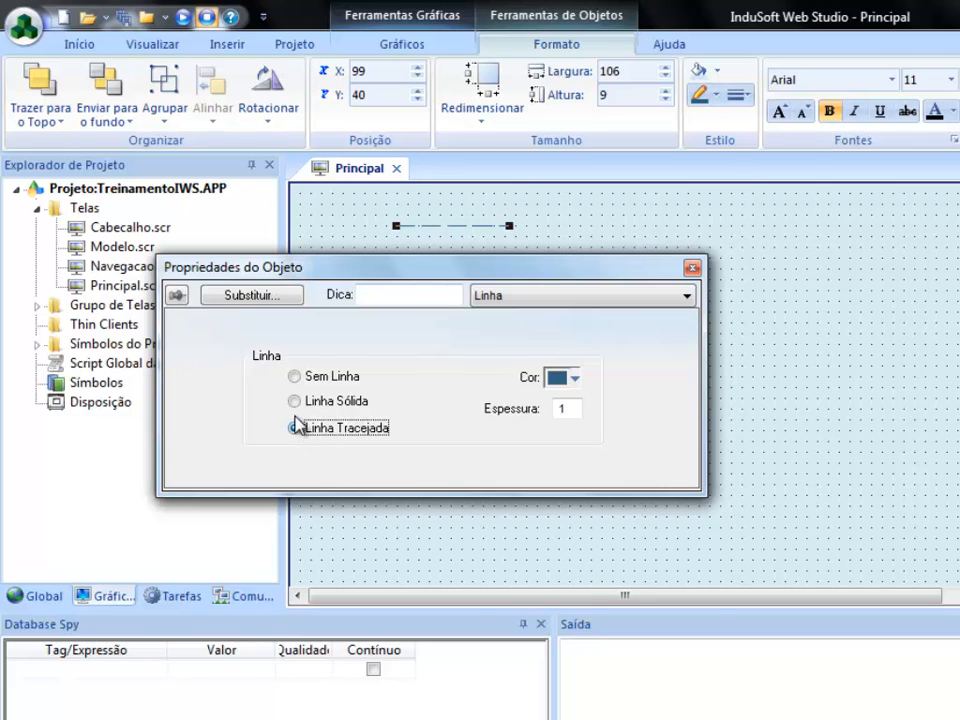
{"action": "left_click", "coordinate": [294, 401]}
Step: Check the line's colour palette without changing the colour, and set the line's thickness to 4
{"action": "left_click", "coordinate": [575, 379]}
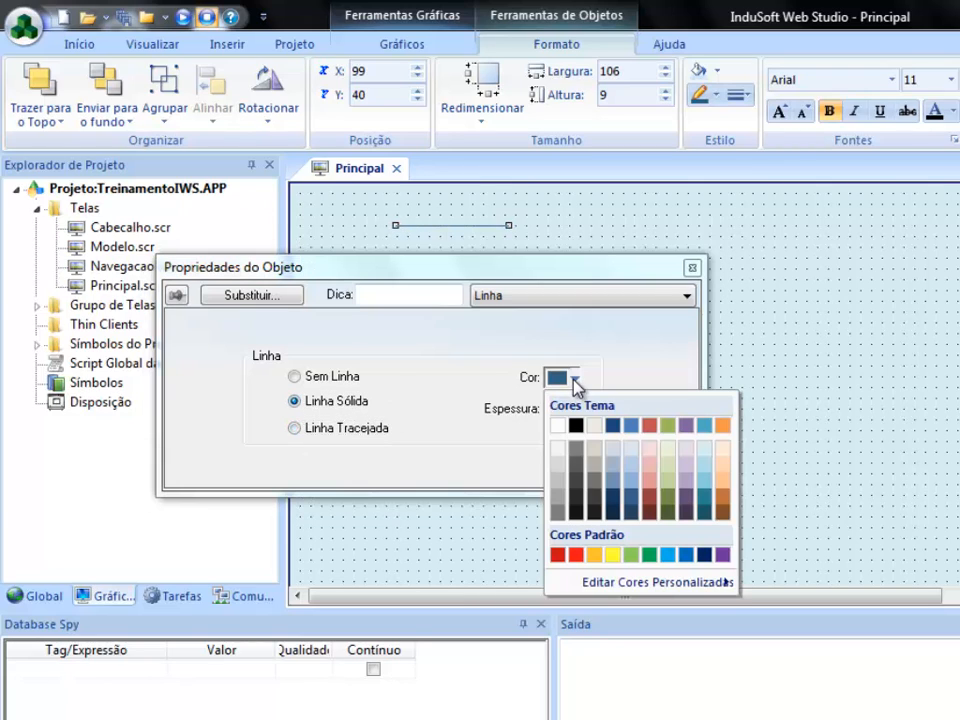
{"action": "left_click", "coordinate": [575, 379]}
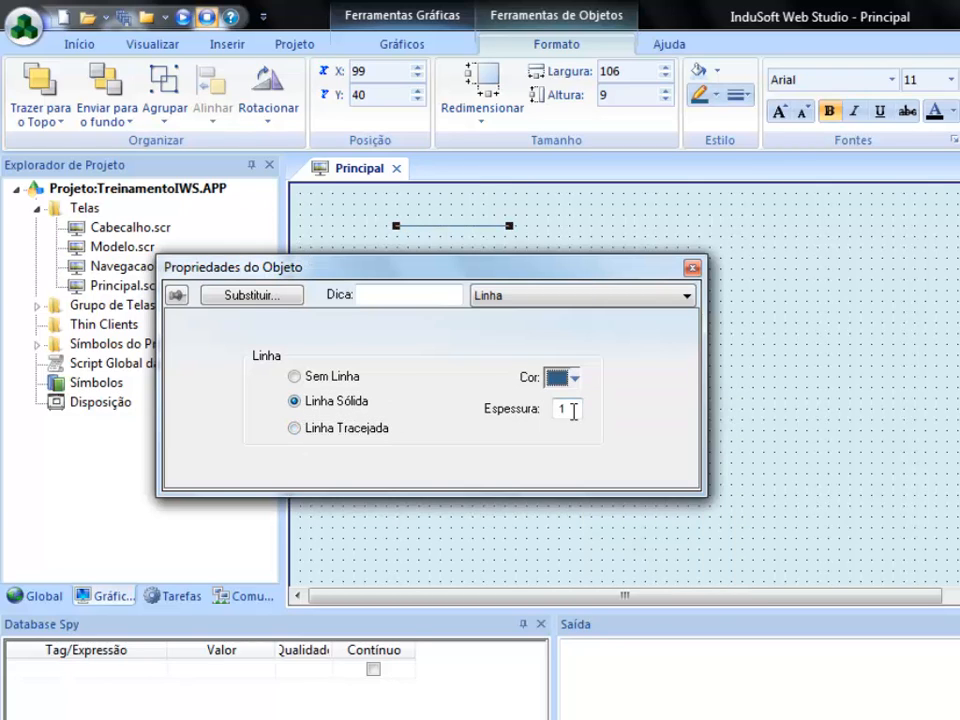
{"action": "double_click", "coordinate": [566, 408]}
{"action": "type", "text": "4"}
{"action": "left_click", "coordinate": [520, 530]}
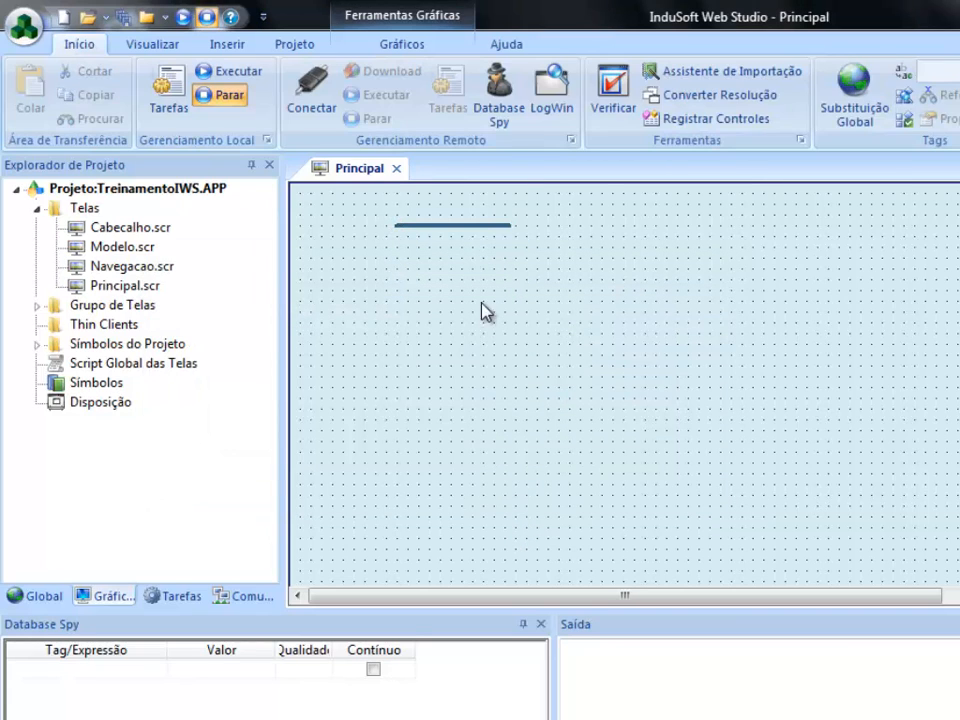
Step: Lengthen the horizontal line slightly by moving its right endpoint outward, keeping it level
{"action": "left_click", "coordinate": [480, 236]}
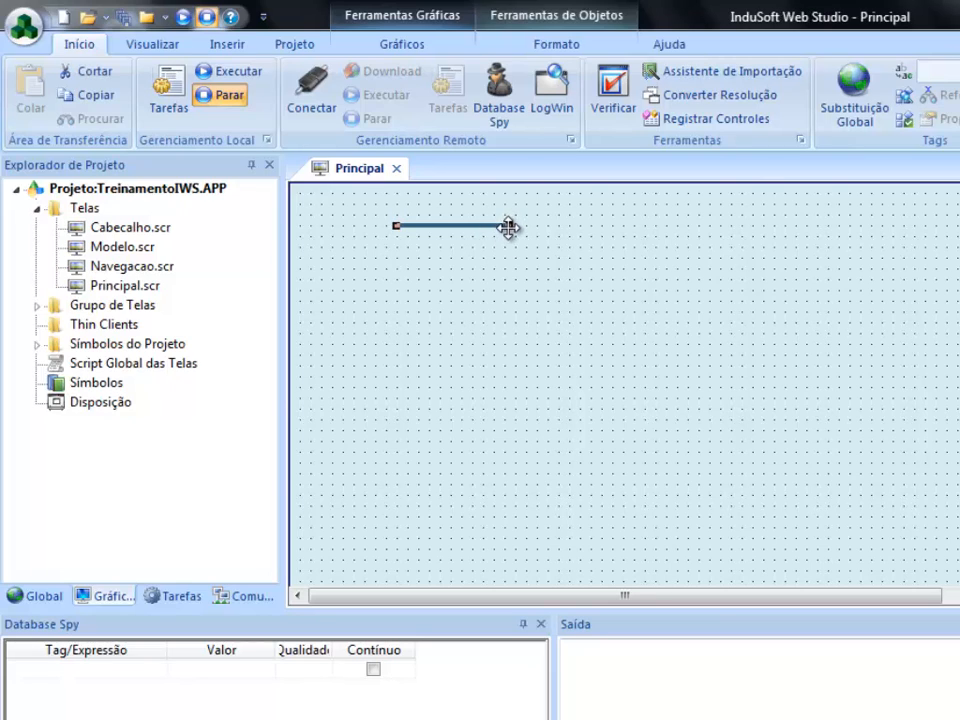
{"action": "mouse_move", "coordinate": [509, 226]}
{"action": "left_mouse_down"}
{"action": "mouse_move", "coordinate": [401, 234]}
{"action": "mouse_move", "coordinate": [317, 225]}
{"action": "mouse_move", "coordinate": [482, 223]}
{"action": "mouse_move", "coordinate": [407, 227]}
{"action": "mouse_move", "coordinate": [392, 332]}
{"action": "mouse_move", "coordinate": [358, 226]}
{"action": "mouse_move", "coordinate": [450, 214]}
{"action": "mouse_move", "coordinate": [405, 322]}
{"action": "mouse_move", "coordinate": [364, 208]}
{"action": "mouse_move", "coordinate": [463, 268]}
{"action": "mouse_move", "coordinate": [330, 251]}
{"action": "mouse_move", "coordinate": [452, 216]}
{"action": "mouse_move", "coordinate": [373, 287]}
{"action": "mouse_move", "coordinate": [411, 197]}
{"action": "mouse_move", "coordinate": [424, 285]}
{"action": "mouse_move", "coordinate": [383, 205]}
{"action": "mouse_move", "coordinate": [435, 279]}
{"action": "mouse_move", "coordinate": [396, 197]}
{"action": "mouse_move", "coordinate": [358, 268]}
{"action": "mouse_move", "coordinate": [440, 268]}
{"action": "mouse_move", "coordinate": [454, 212]}
{"action": "mouse_move", "coordinate": [525, 226]}
{"action": "left_mouse_up"}
{"action": "left_click", "coordinate": [521, 276]}
Step: Draw a zigzag open polygon with six vertices below the line, about 166 wide and 105 high
{"action": "left_click", "coordinate": [405, 45]}
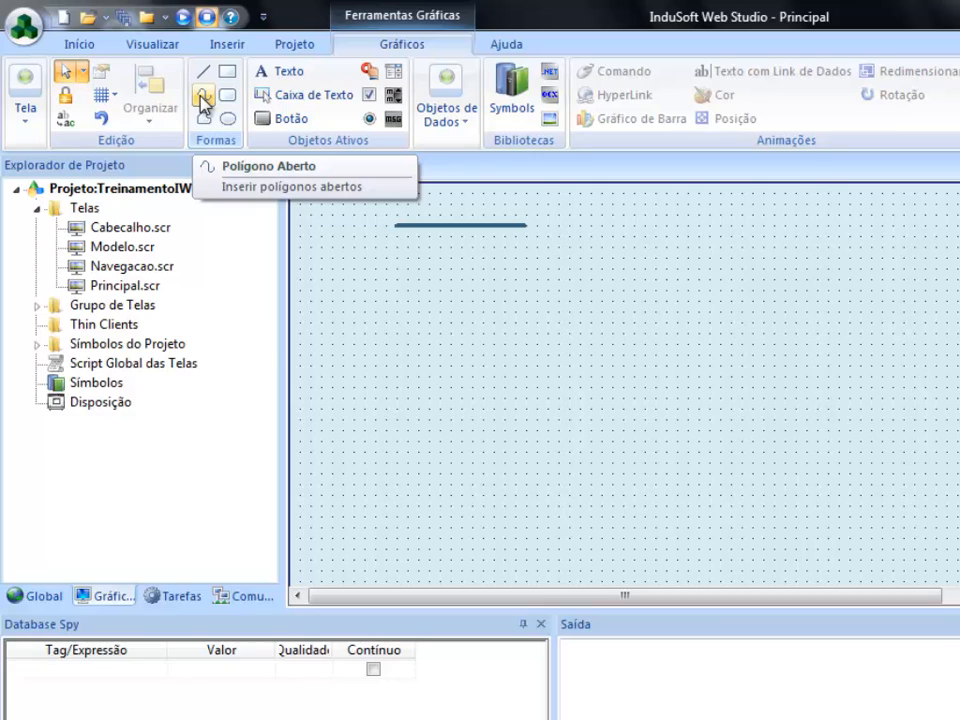
{"action": "left_click", "coordinate": [203, 100]}
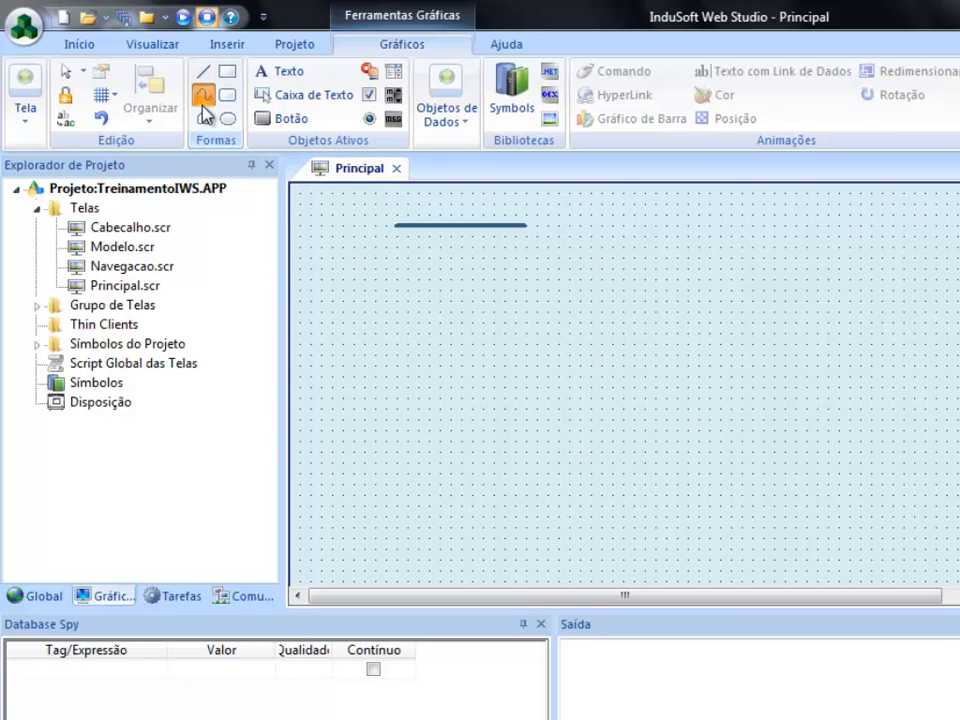
{"action": "left_click", "coordinate": [332, 259]}
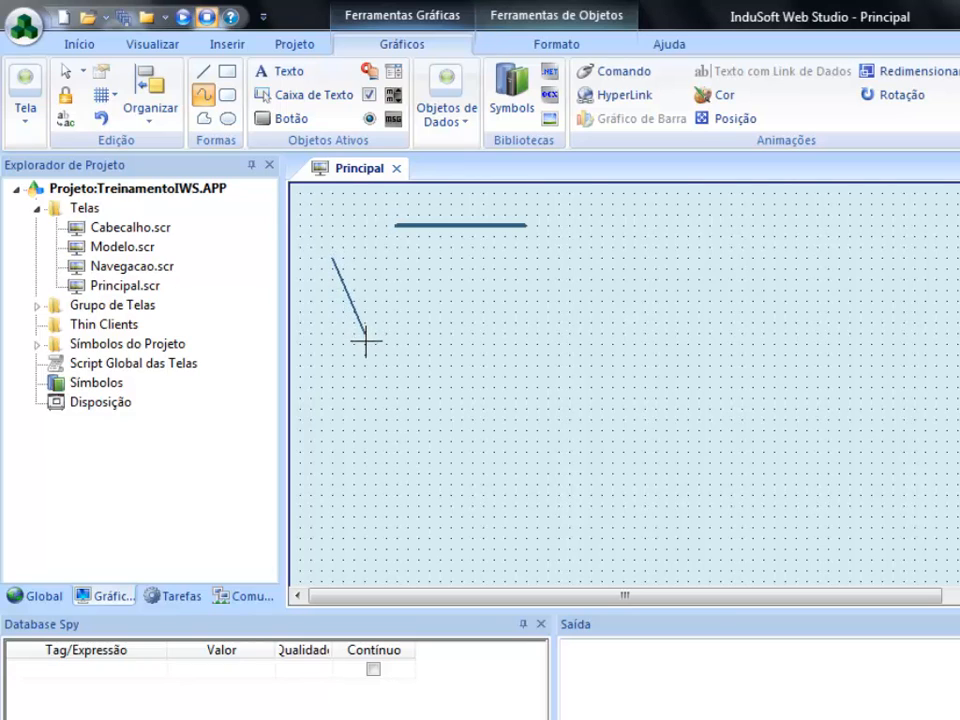
{"action": "left_click", "coordinate": [383, 353]}
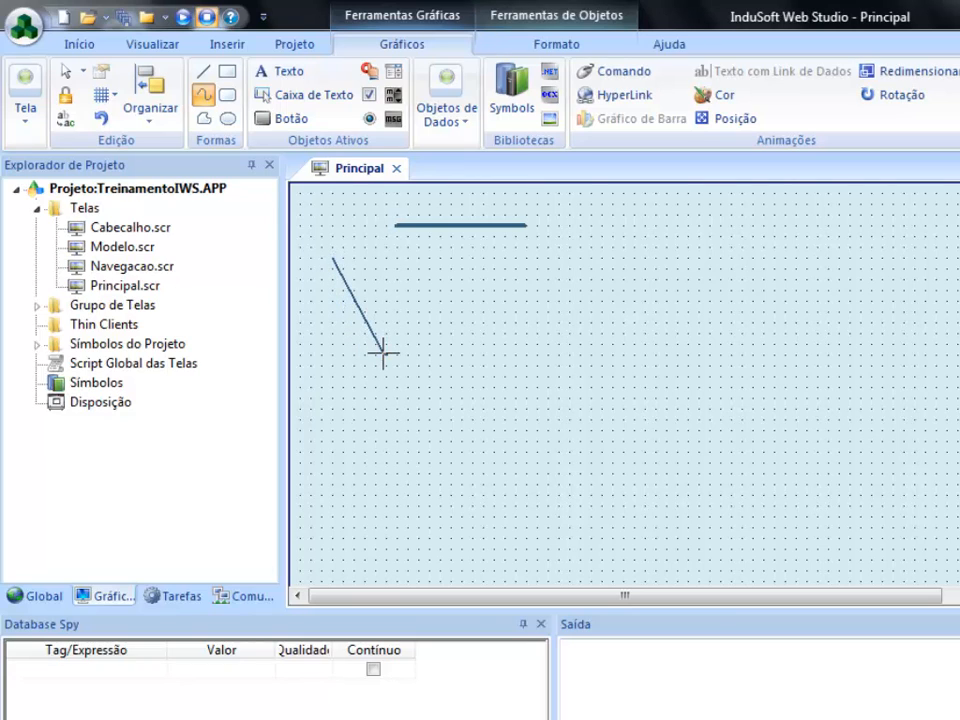
{"action": "left_click", "coordinate": [430, 291]}
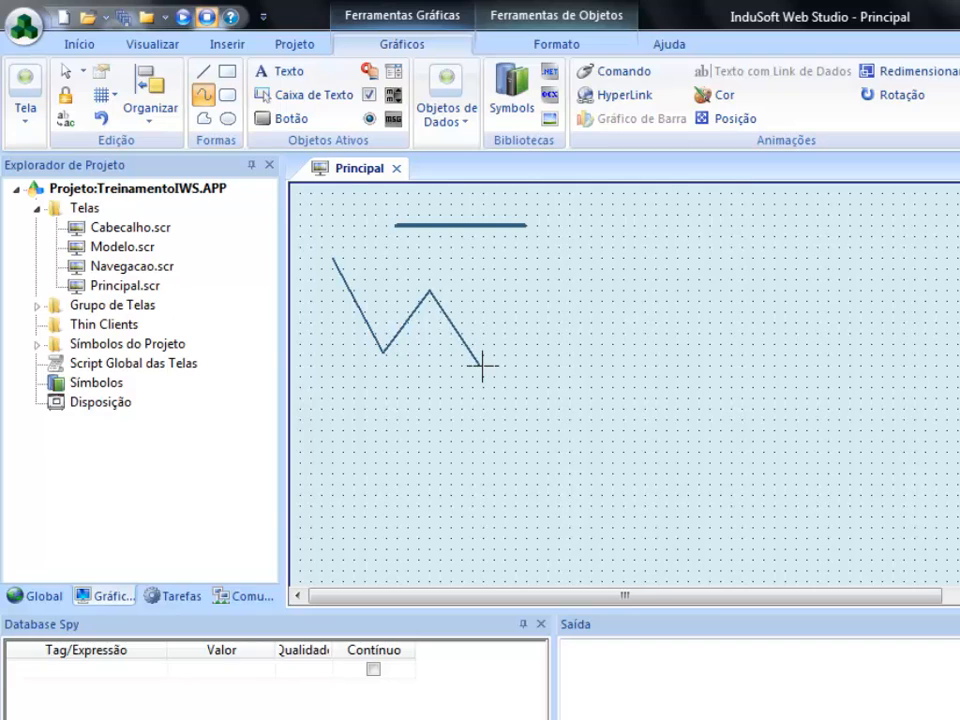
{"action": "left_click", "coordinate": [483, 366]}
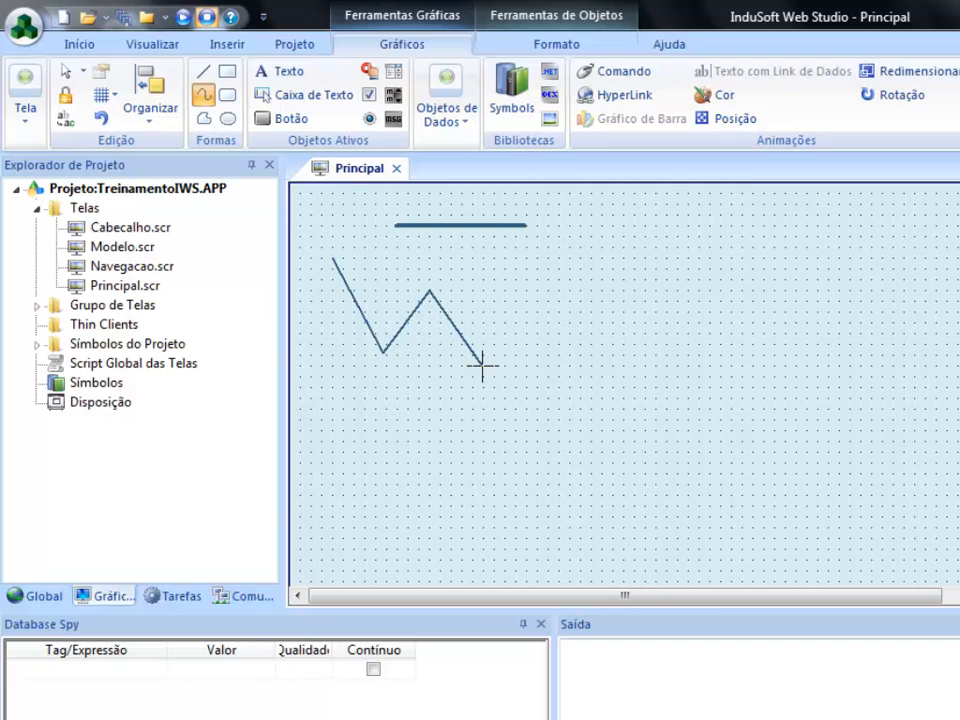
{"action": "left_click", "coordinate": [511, 270]}
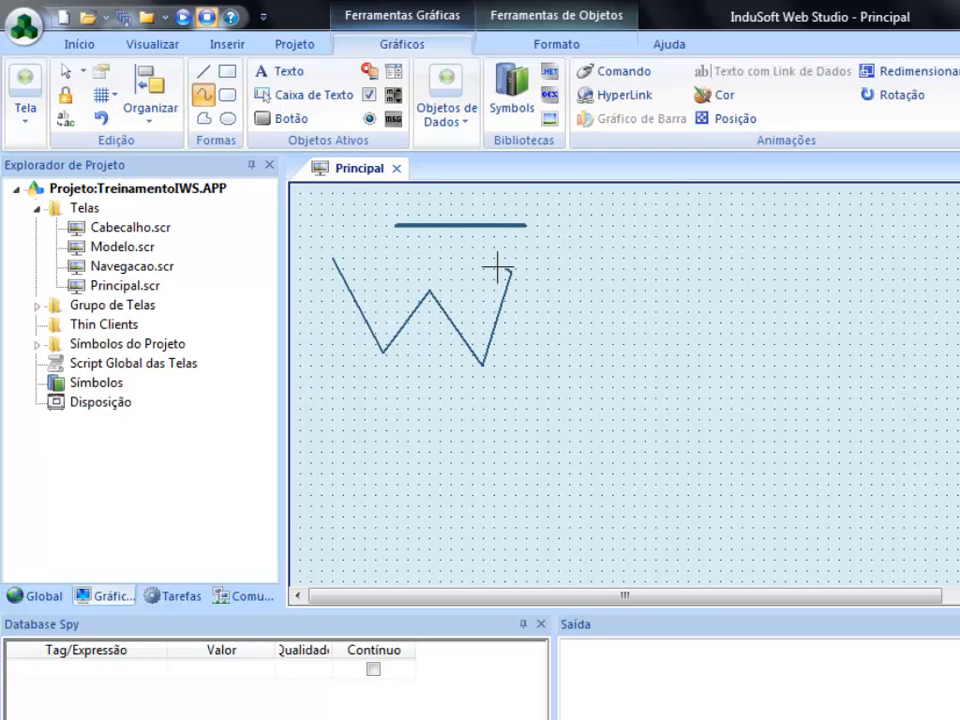
{"action": "right_click", "coordinate": [390, 254]}
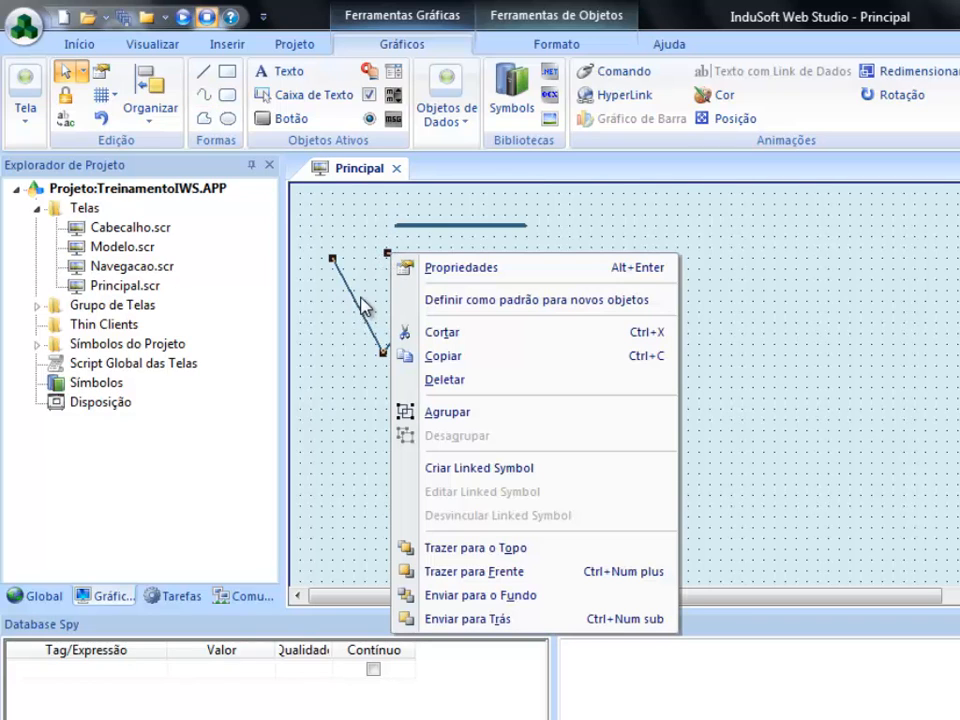
Step: Open the open polygon's properties, try the Sem Linha and Linha Tracejada styles, and set it to Linha Sólida
{"action": "left_click", "coordinate": [437, 272]}
{"action": "left_click_drag", "start_coordinate": [435, 272], "coordinate": [418, 394]}
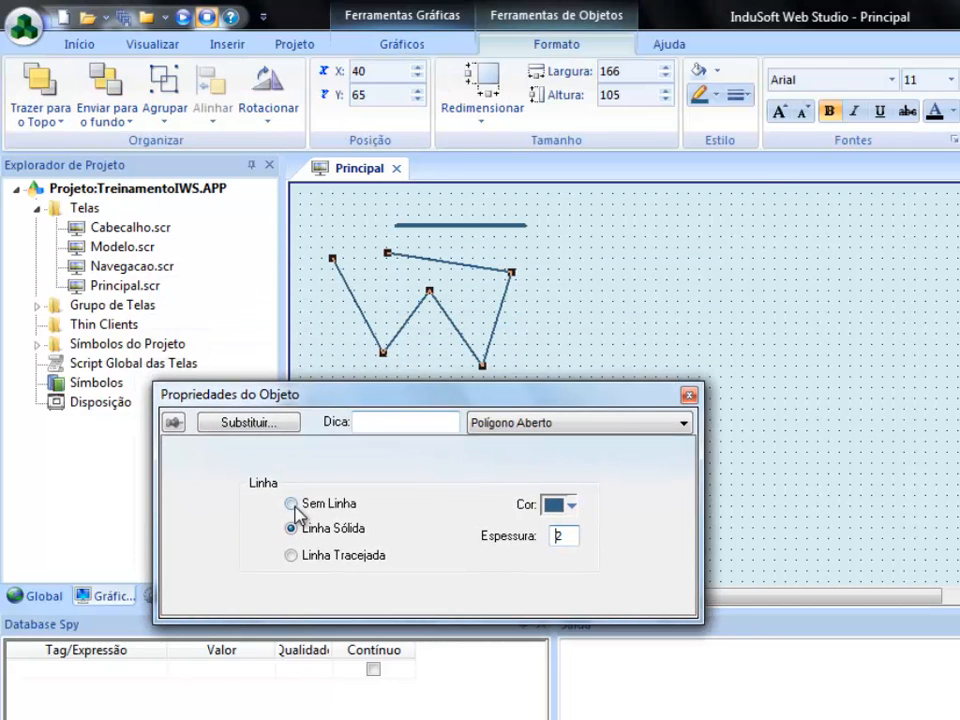
{"action": "left_click", "coordinate": [292, 504]}
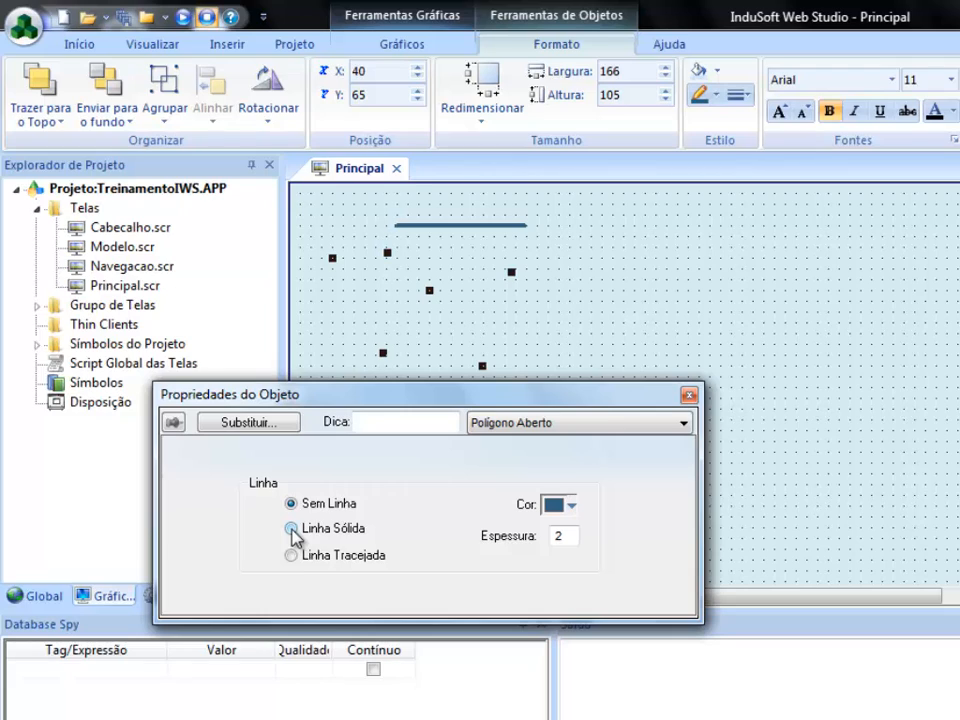
{"action": "left_click", "coordinate": [292, 529]}
{"action": "left_click", "coordinate": [292, 555]}
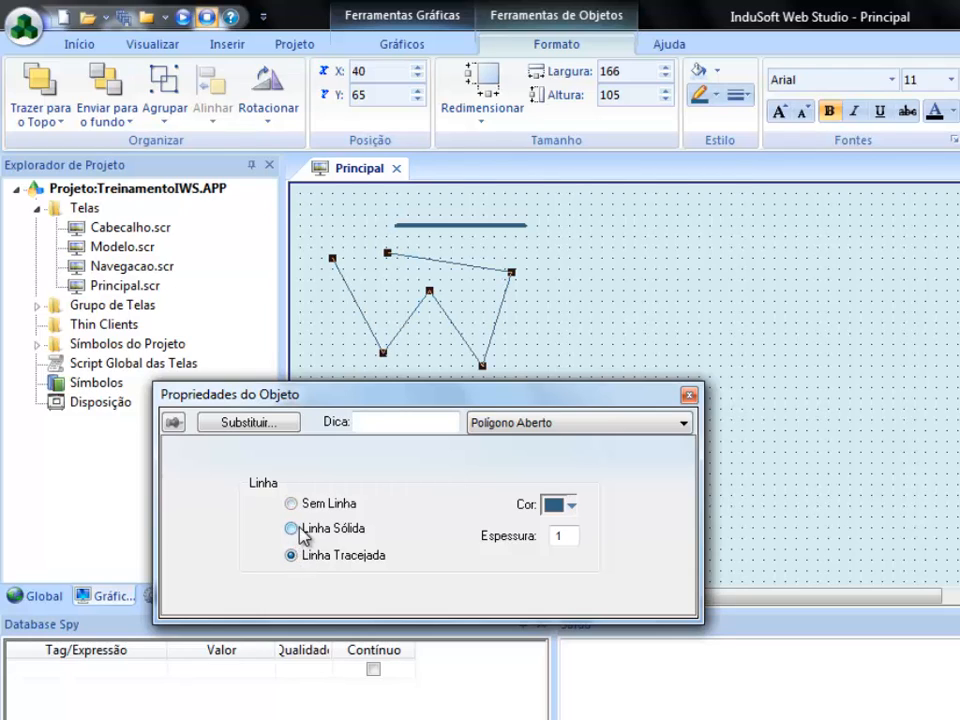
{"action": "left_click", "coordinate": [299, 531]}
Step: Set the open polygon's line thickness to 2 and close its properties
{"action": "left_click", "coordinate": [563, 536]}
{"action": "left_click_drag", "start_coordinate": [563, 536], "coordinate": [514, 553]}
{"action": "type", "text": "2"}
{"action": "key", "text": "Return"}
{"action": "left_click", "coordinate": [634, 472]}
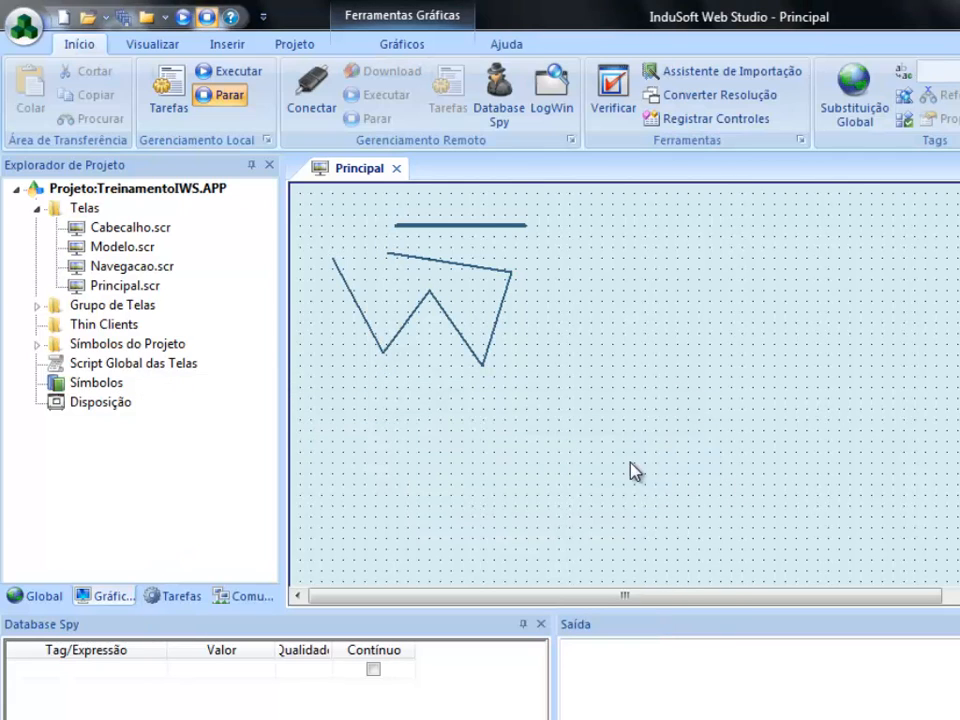
Step: Draw a wavy freehand open polygon with two rounded dips below the zigzag open polygon
{"action": "left_click", "coordinate": [362, 44]}
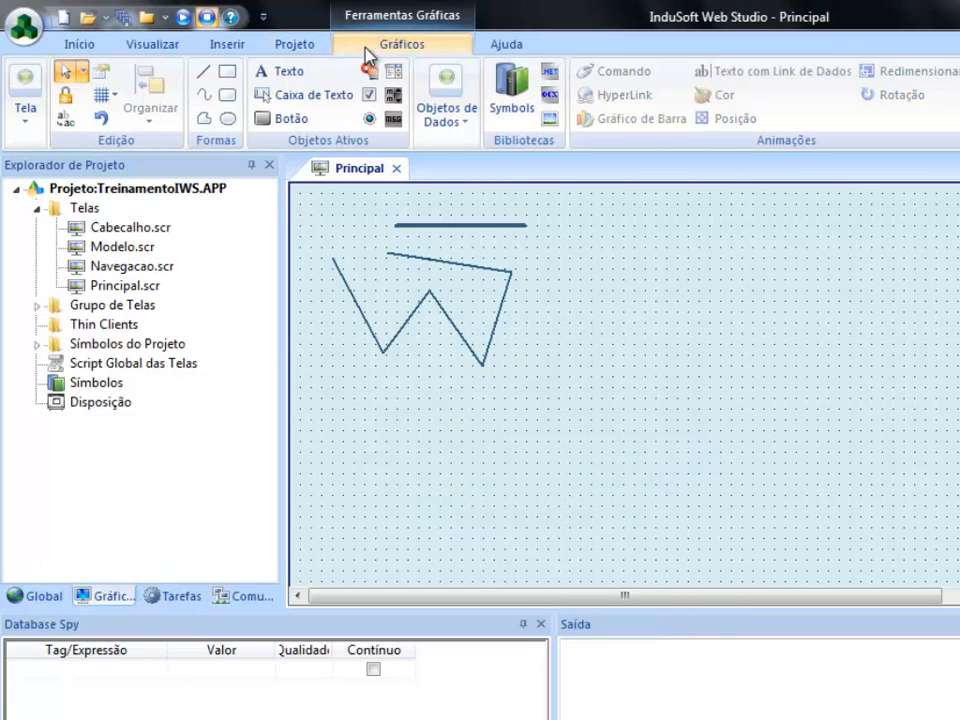
{"action": "left_click", "coordinate": [203, 97]}
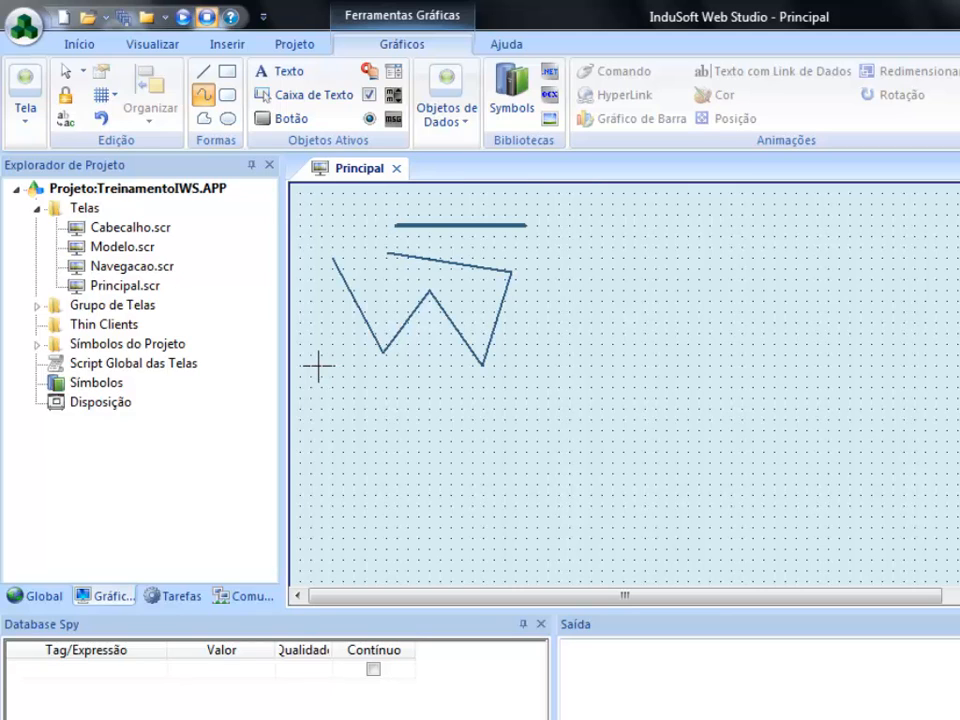
{"action": "mouse_move", "coordinate": [321, 366]}
{"action": "left_mouse_down"}
{"action": "mouse_move", "coordinate": [358, 451]}
{"action": "mouse_move", "coordinate": [416, 394]}
{"action": "mouse_move", "coordinate": [437, 446]}
{"action": "mouse_move", "coordinate": [476, 454]}
{"action": "mouse_move", "coordinate": [476, 423]}
{"action": "mouse_move", "coordinate": [513, 374]}
{"action": "left_mouse_up"}
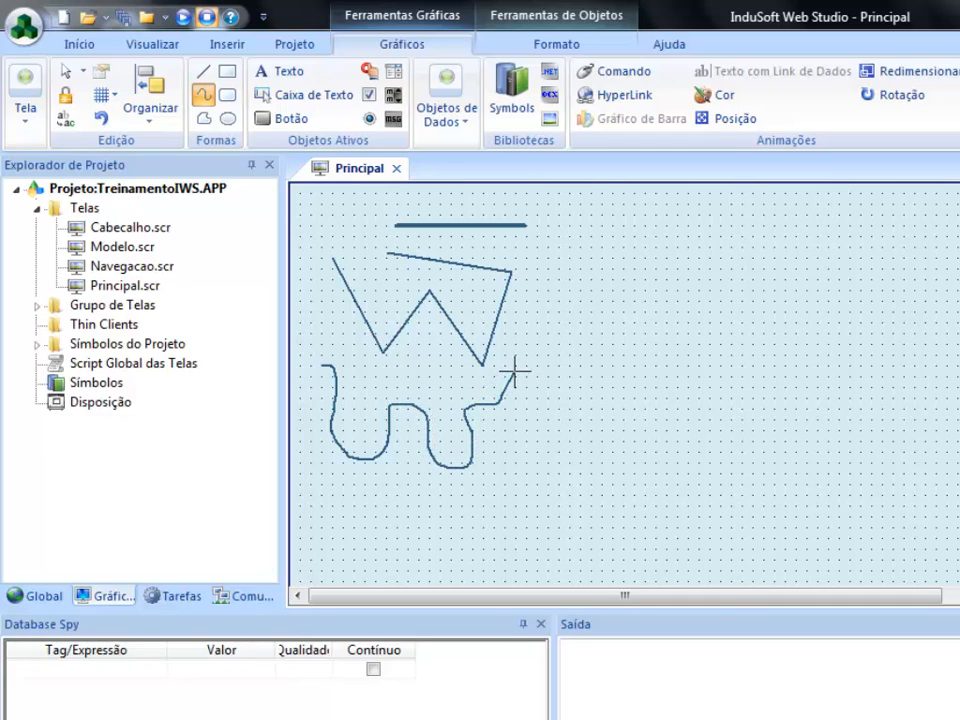
Step: Open the freehand curve's properties to view its line options, and close them without changes
{"action": "right_click", "coordinate": [513, 374]}
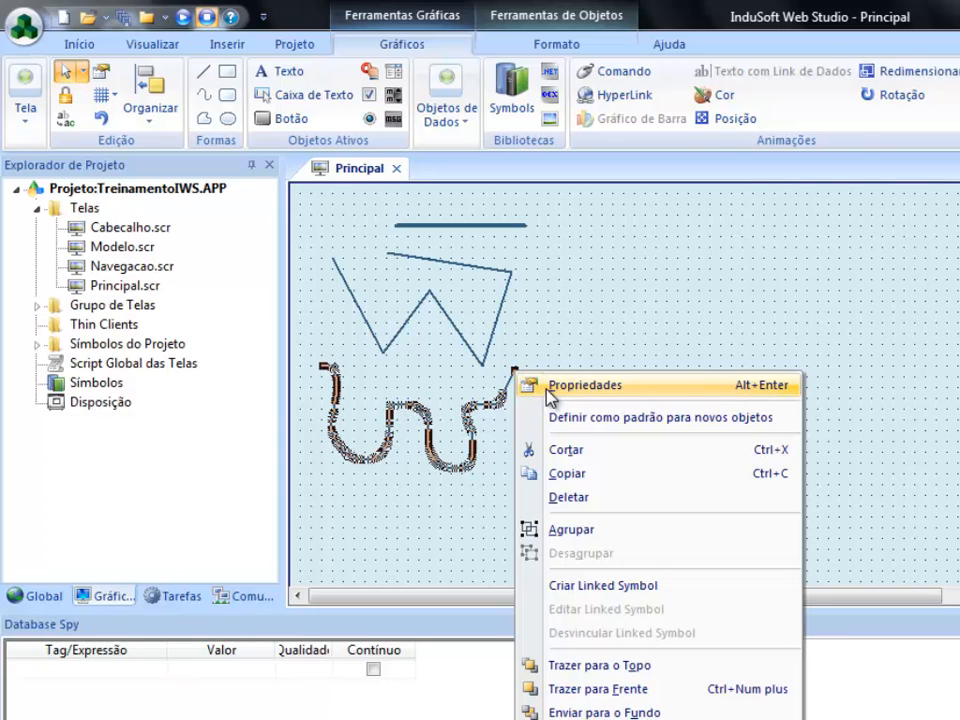
{"action": "left_click", "coordinate": [521, 385]}
{"action": "left_click_drag", "start_coordinate": [468, 395], "coordinate": [493, 478]}
{"action": "left_click", "coordinate": [518, 407]}
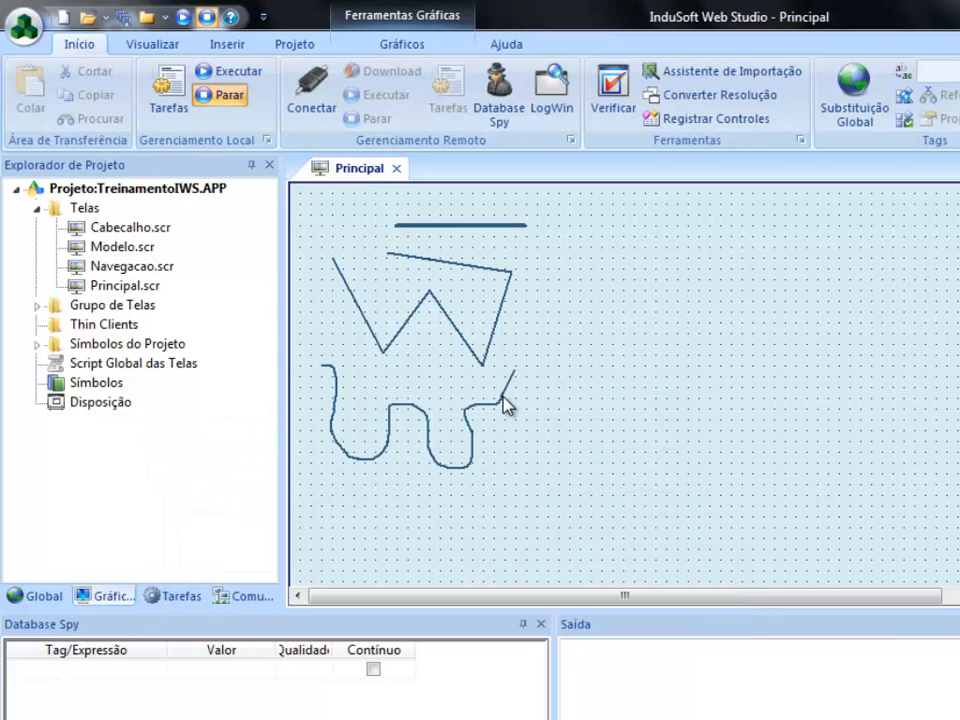
Step: Select the freehand curve and pull several vertices near its right end outward and downward to distort that end
{"action": "left_click", "coordinate": [497, 410]}
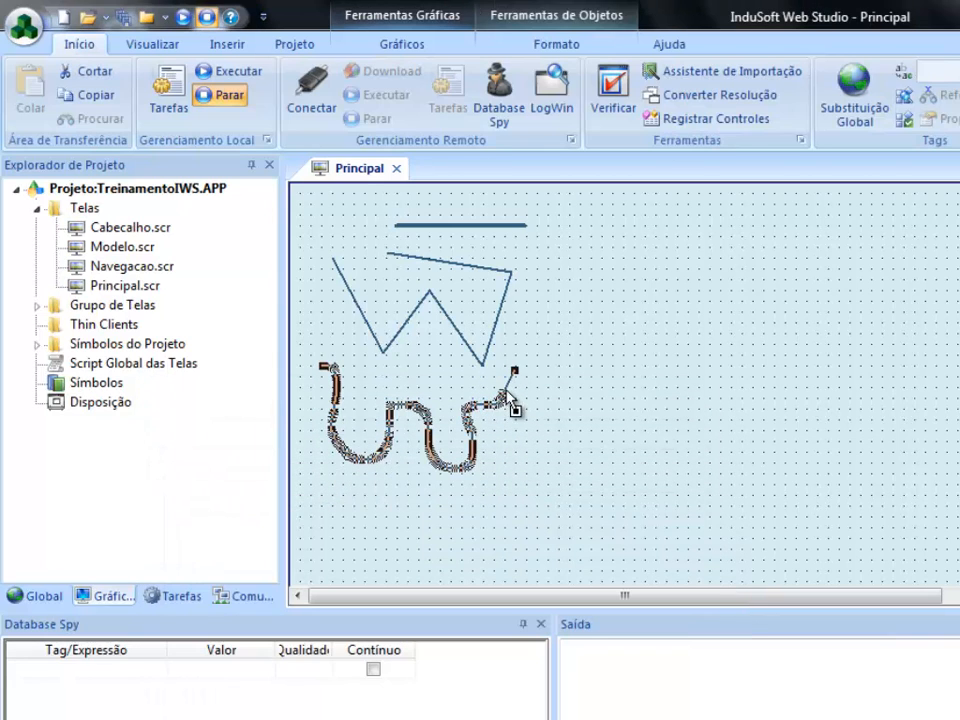
{"action": "left_click_drag", "start_coordinate": [515, 389], "coordinate": [557, 360]}
{"action": "left_click", "coordinate": [511, 406]}
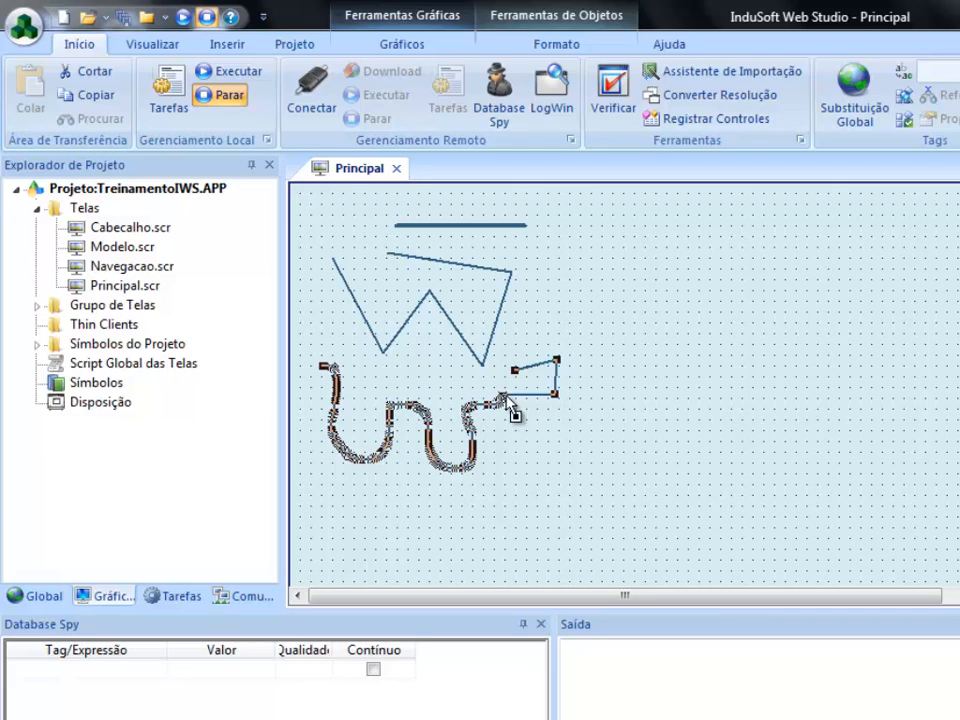
{"action": "left_click_drag", "start_coordinate": [503, 398], "coordinate": [522, 452]}
{"action": "left_click", "coordinate": [513, 400]}
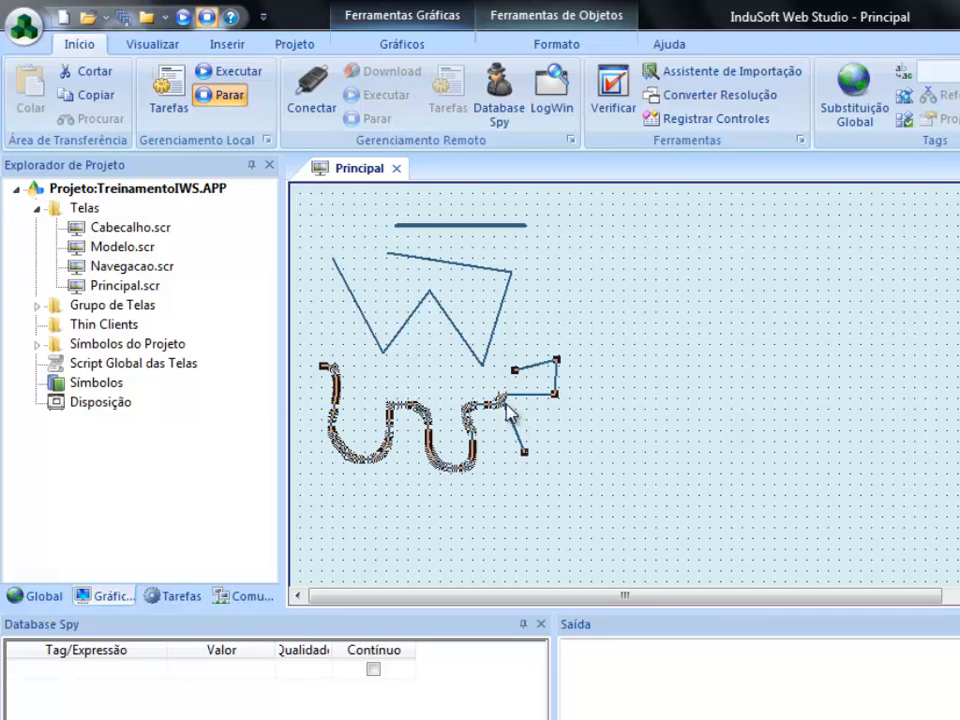
{"action": "left_click_drag", "start_coordinate": [504, 397], "coordinate": [548, 422]}
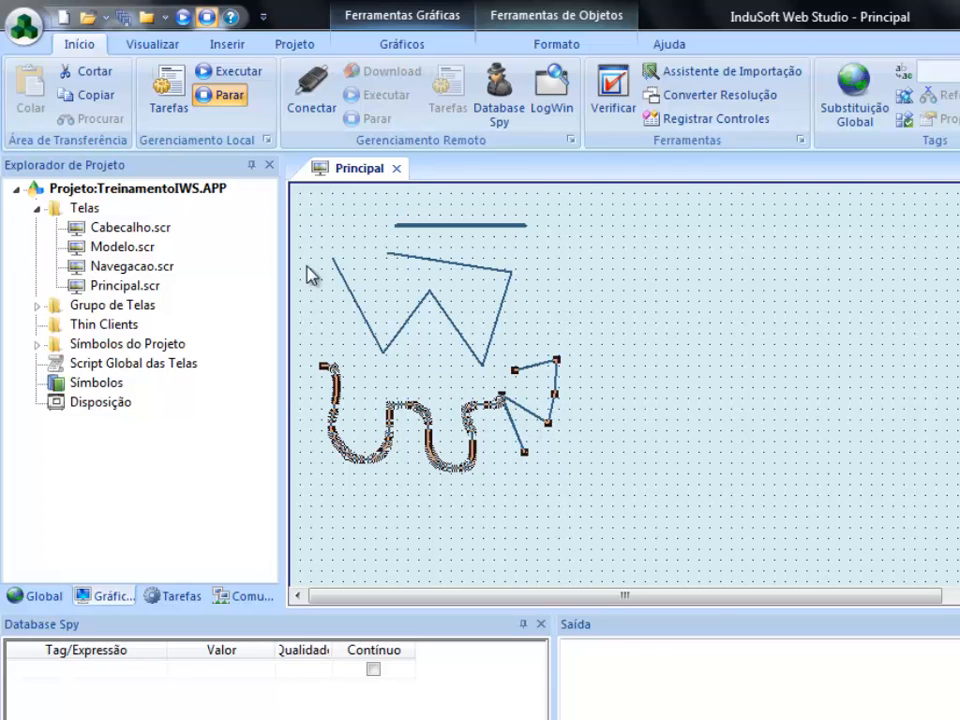
Step: Draw a four-vertex closed polygon below the freehand curve, about 157 wide and 87 high
{"action": "left_click", "coordinate": [392, 44]}
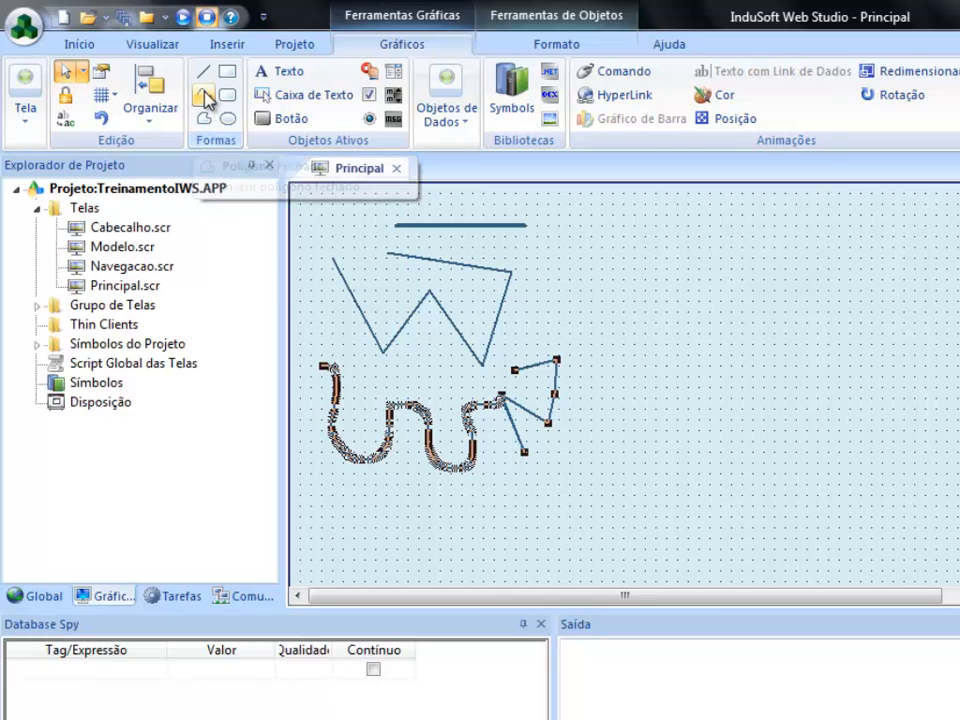
{"action": "left_click", "coordinate": [203, 118]}
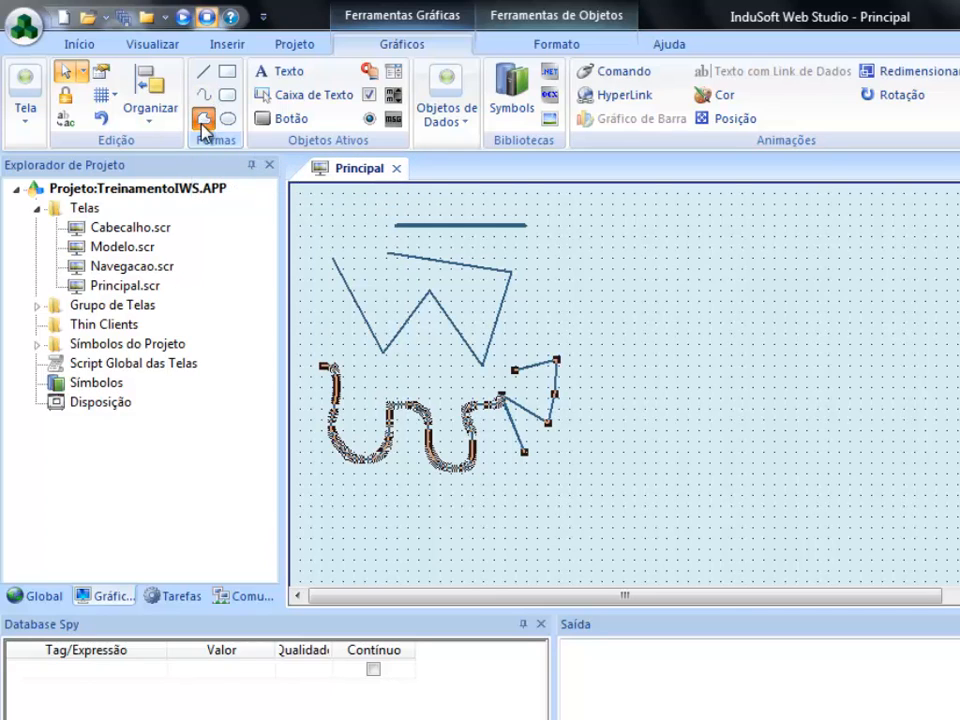
{"action": "left_click", "coordinate": [336, 494]}
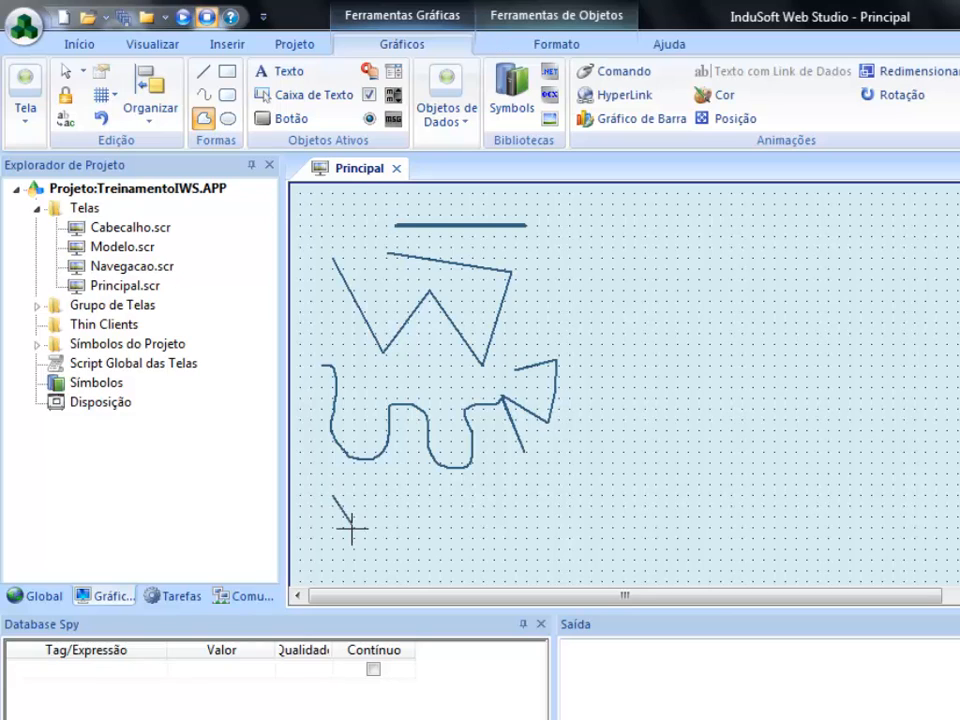
{"action": "left_click", "coordinate": [388, 568]}
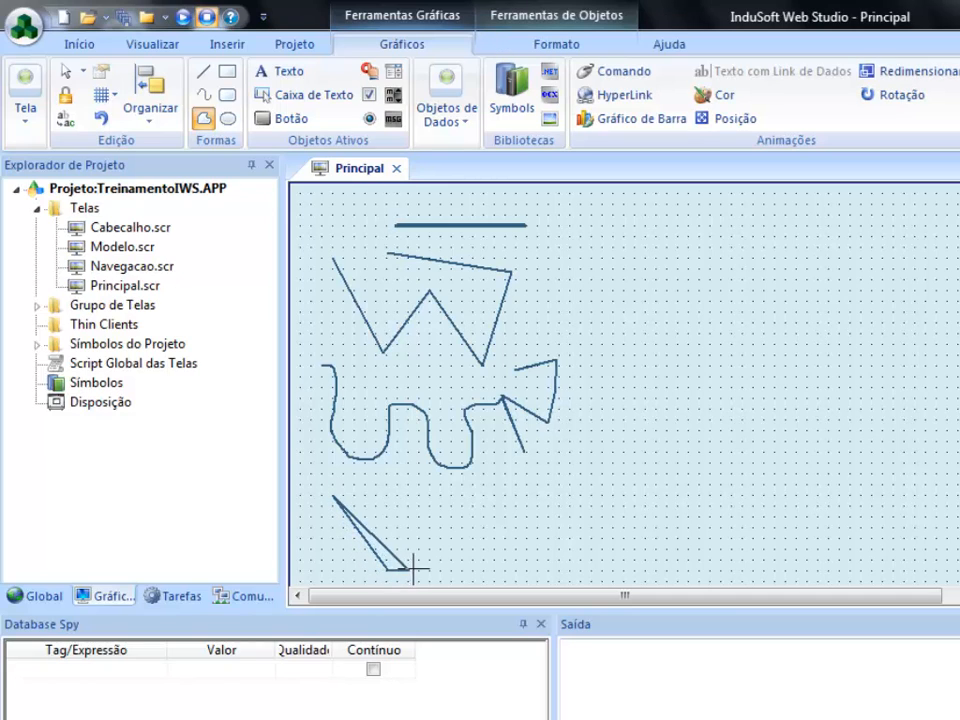
{"action": "left_click", "coordinate": [502, 549]}
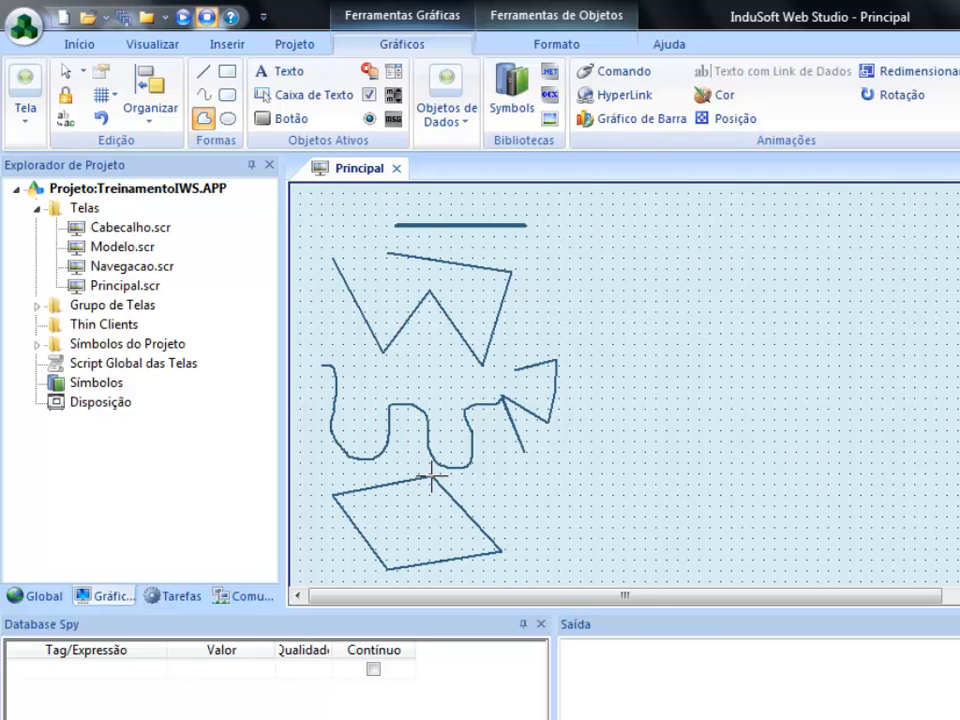
{"action": "right_click", "coordinate": [430, 478]}
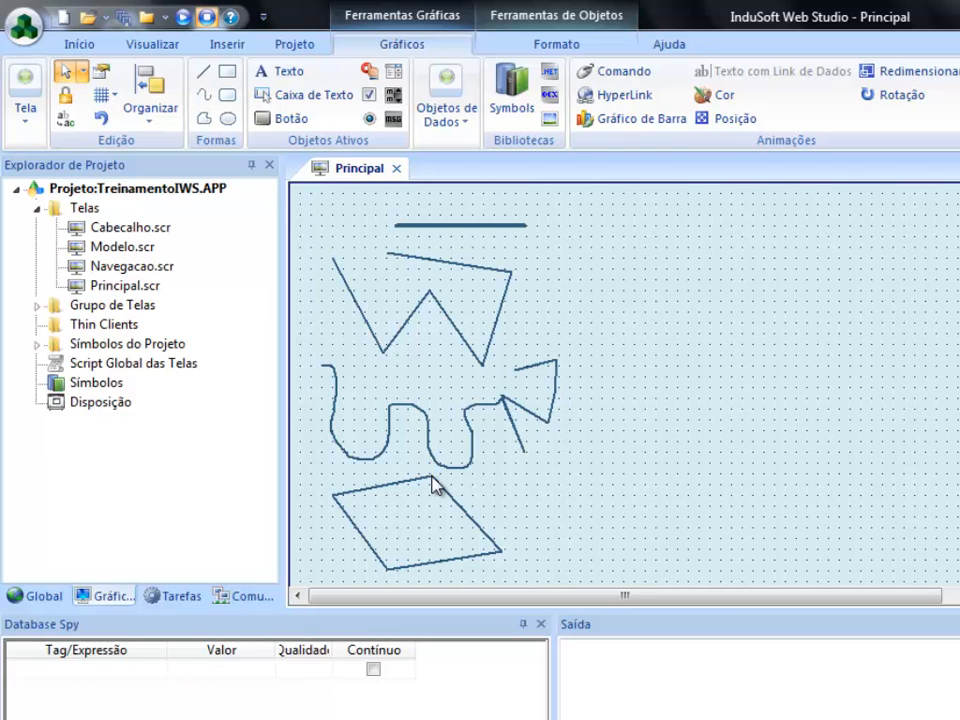
Step: Open the closed polygon's properties, view the border types while keeping Sólido, and set the border colour to red
{"action": "right_click", "coordinate": [435, 484]}
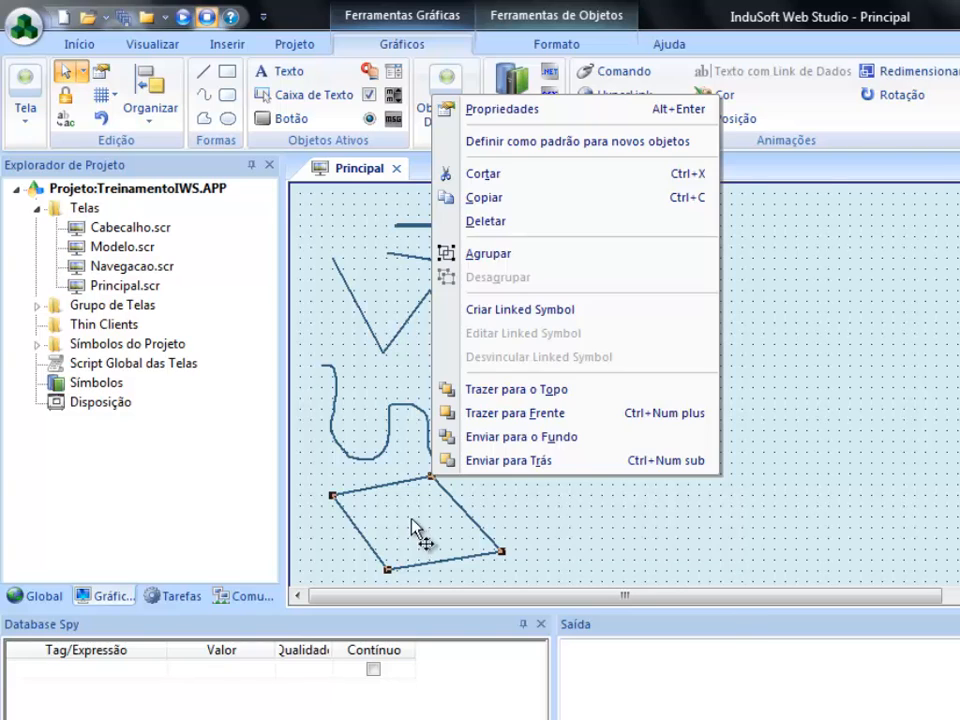
{"action": "double_click", "coordinate": [412, 521]}
{"action": "left_click_drag", "start_coordinate": [424, 489], "coordinate": [407, 189]}
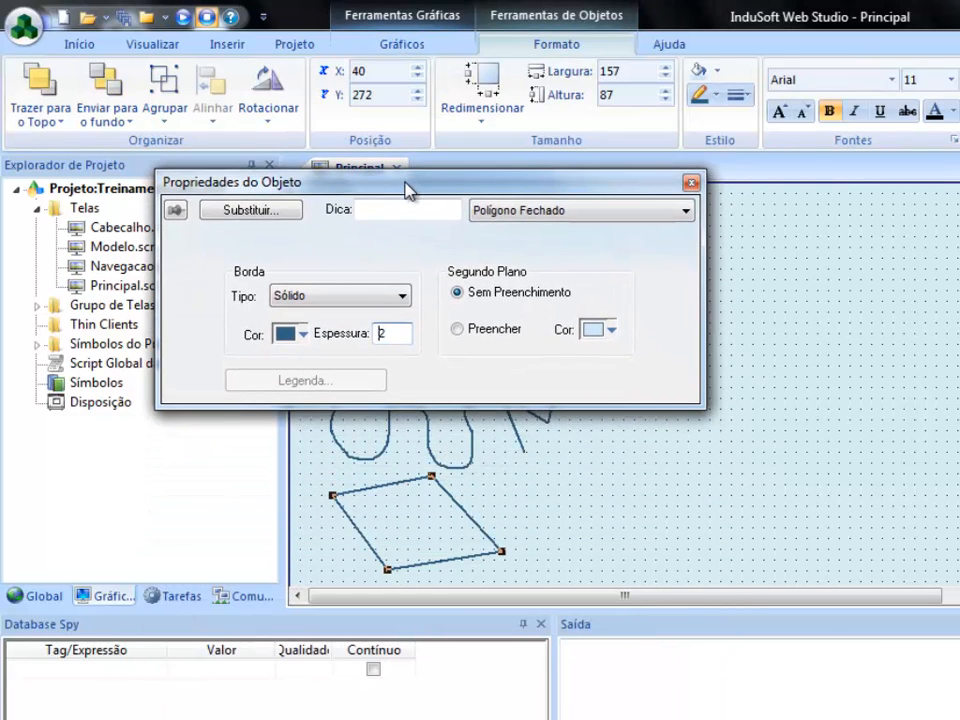
{"action": "left_click", "coordinate": [367, 300]}
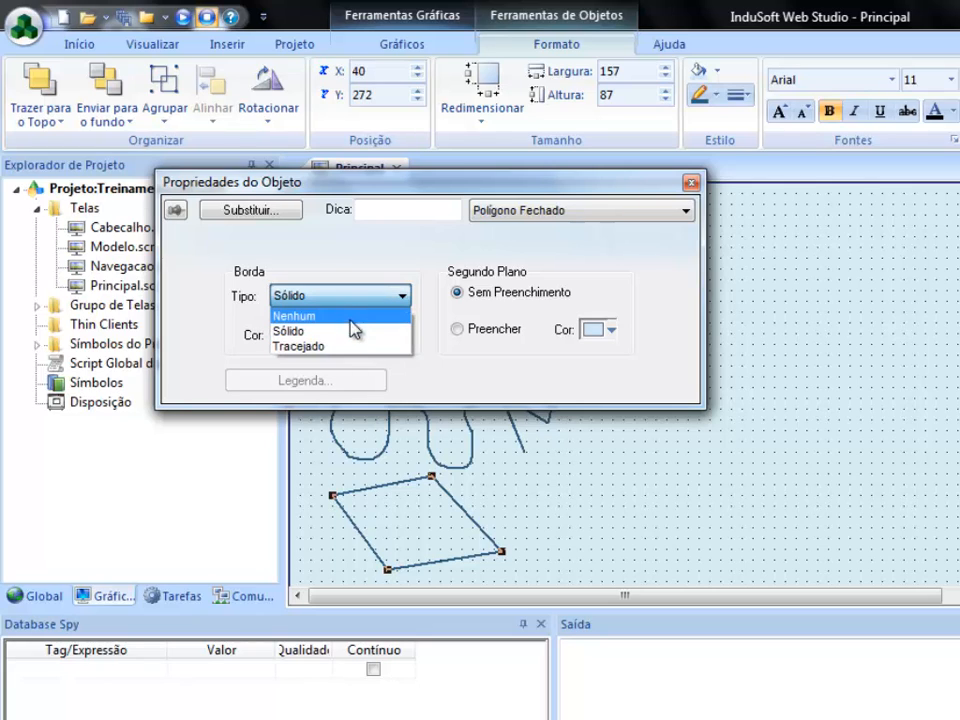
{"action": "left_click", "coordinate": [385, 378]}
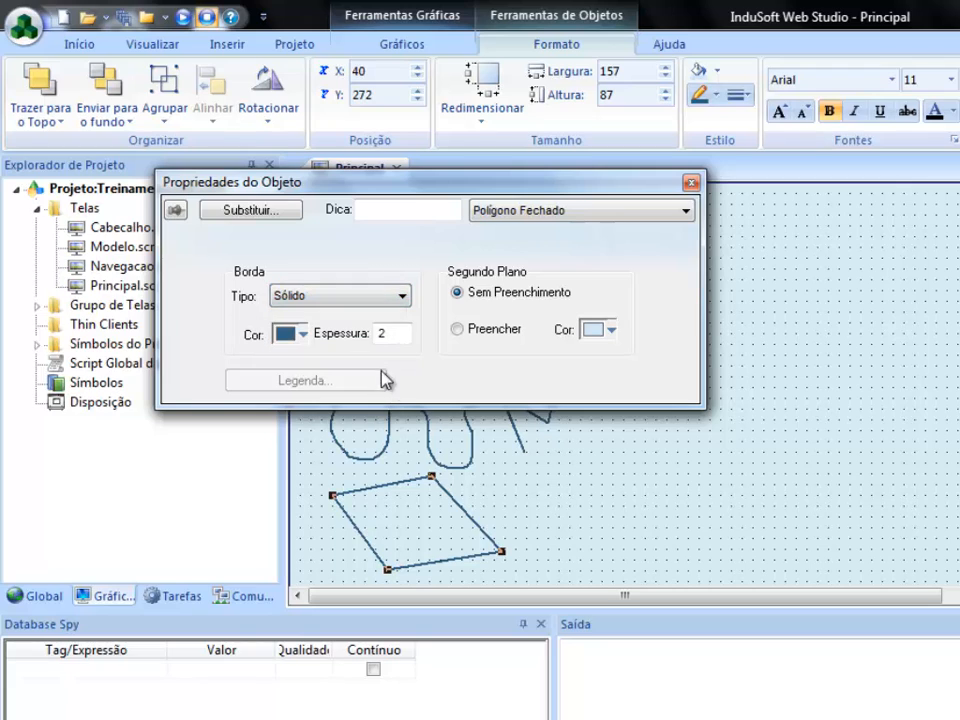
{"action": "left_click", "coordinate": [300, 335]}
{"action": "left_click", "coordinate": [305, 511]}
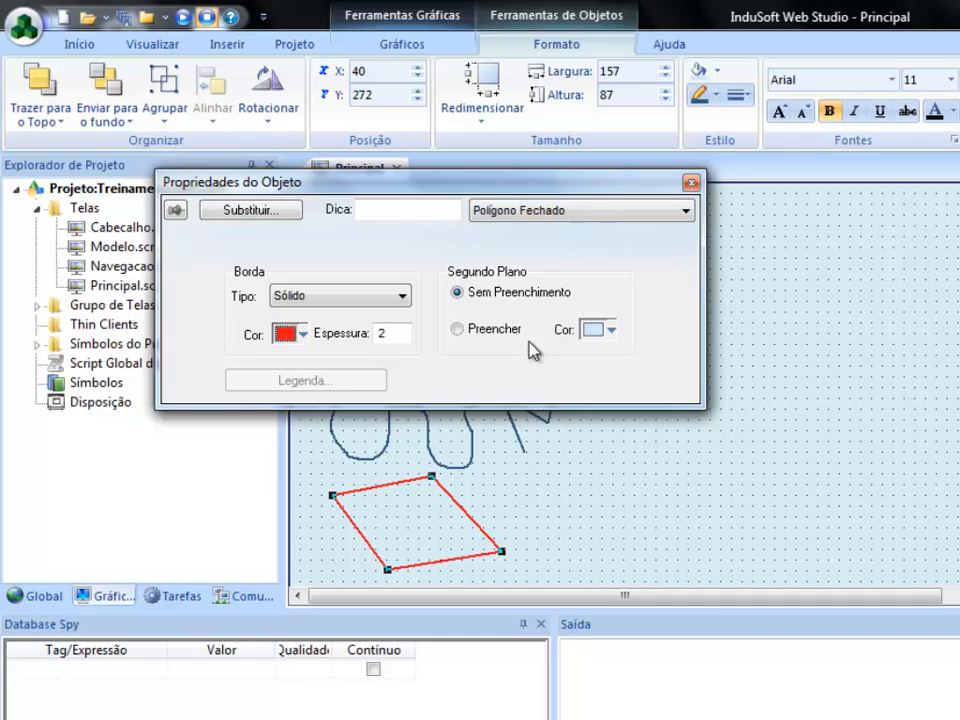
Step: Enable Preencher for the closed polygon with a dark blue fill colour, and close its properties
{"action": "left_click", "coordinate": [459, 331]}
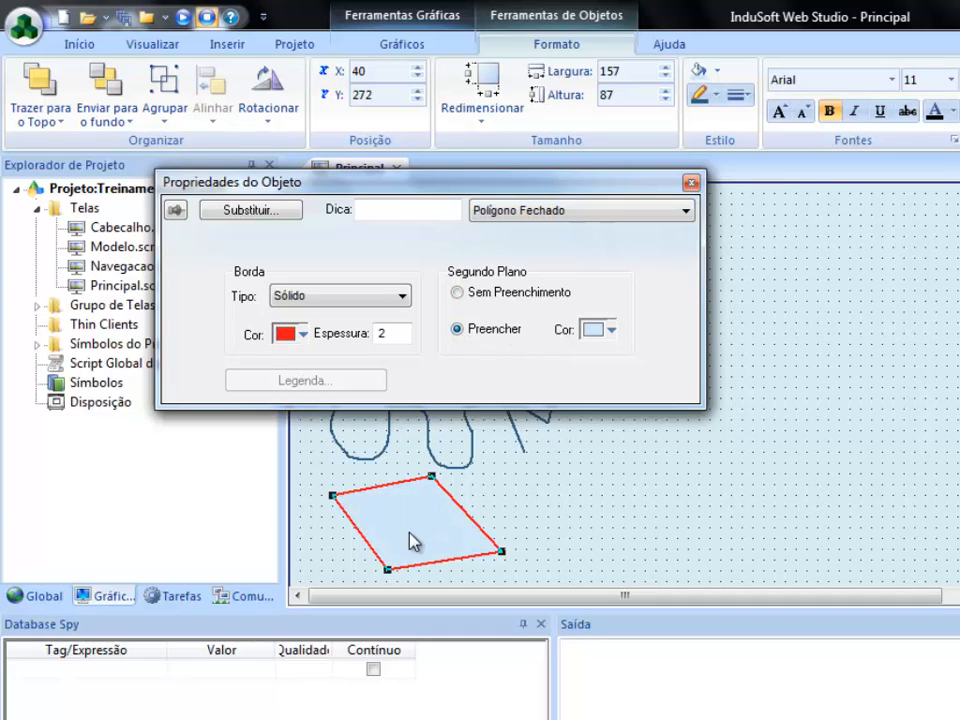
{"action": "left_click", "coordinate": [610, 330]}
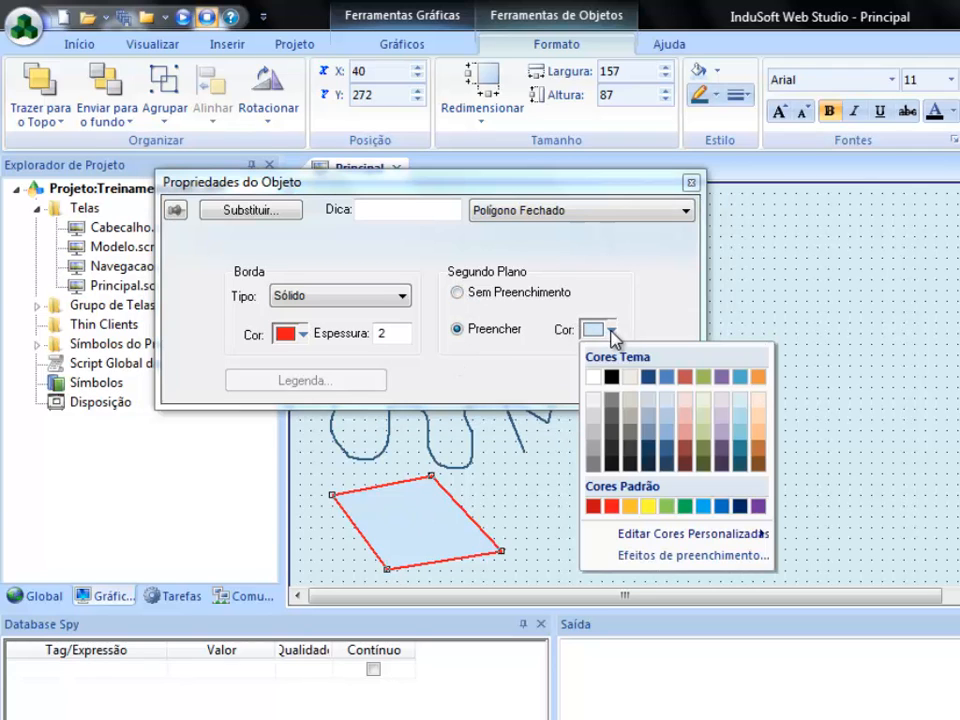
{"action": "left_click", "coordinate": [650, 452]}
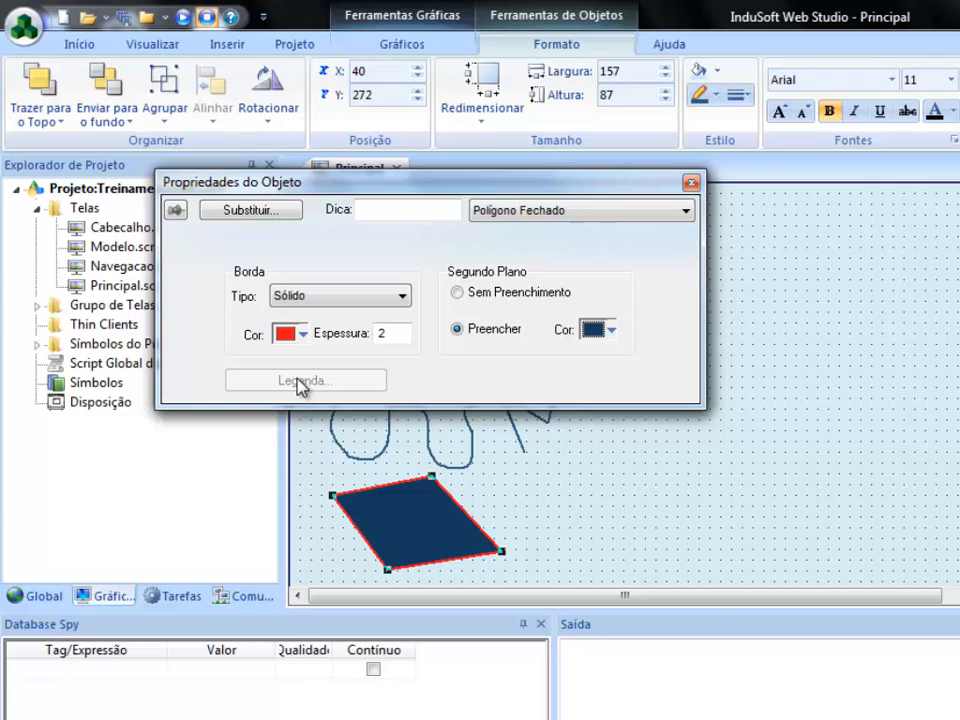
{"action": "left_click", "coordinate": [490, 479]}
{"action": "left_click", "coordinate": [427, 528]}
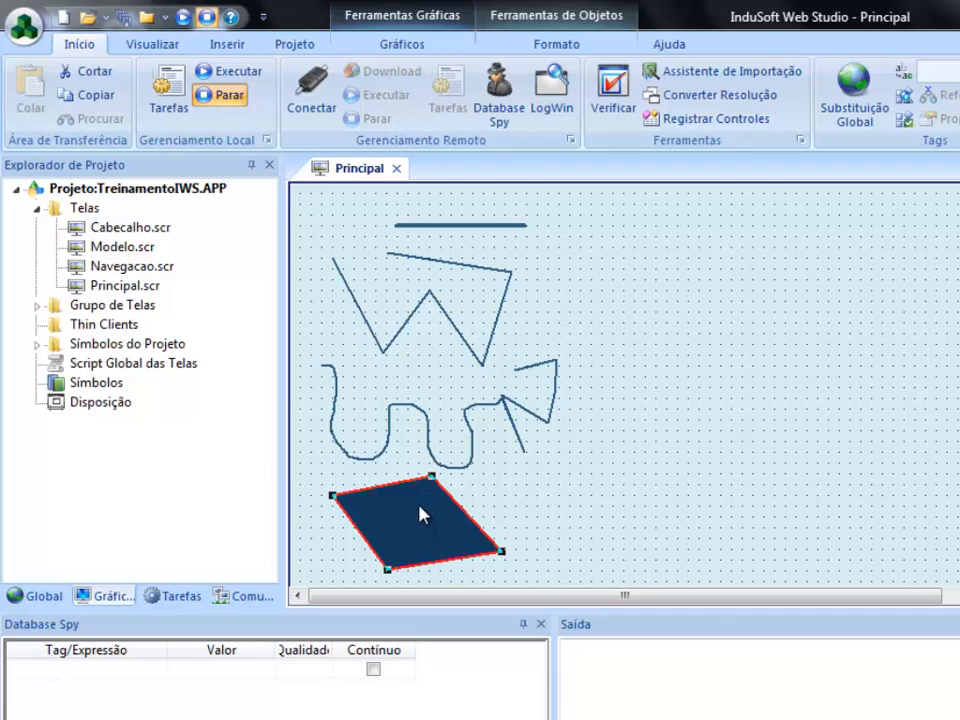
Step: Move the zigzag open polygon's first vertex onto its last vertex so the outline closes visually
{"action": "left_click", "coordinate": [357, 305]}
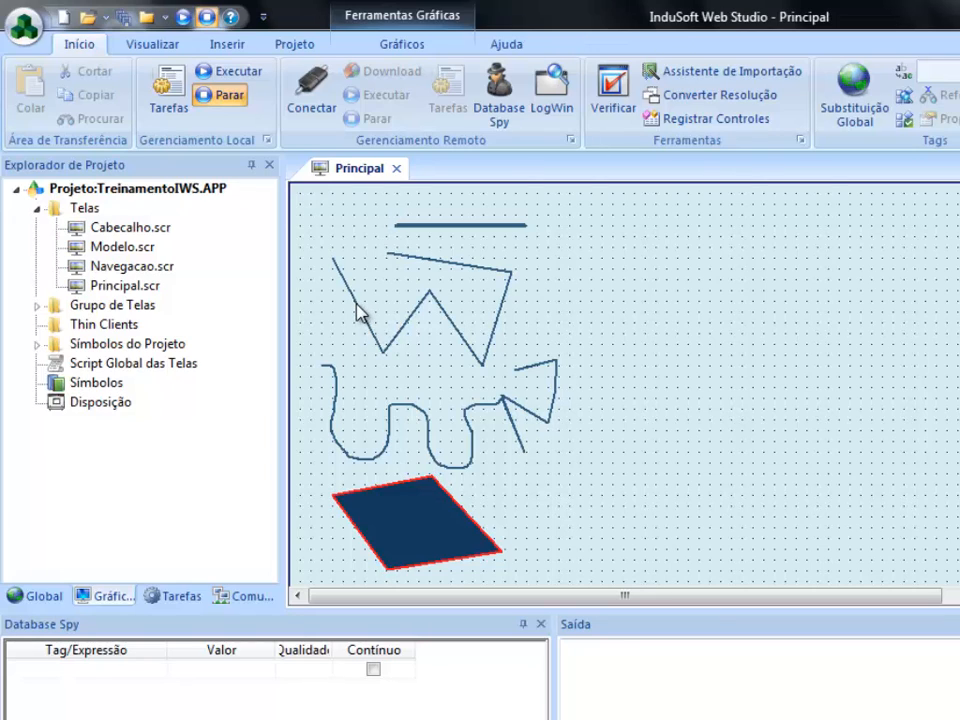
{"action": "left_click", "coordinate": [360, 312]}
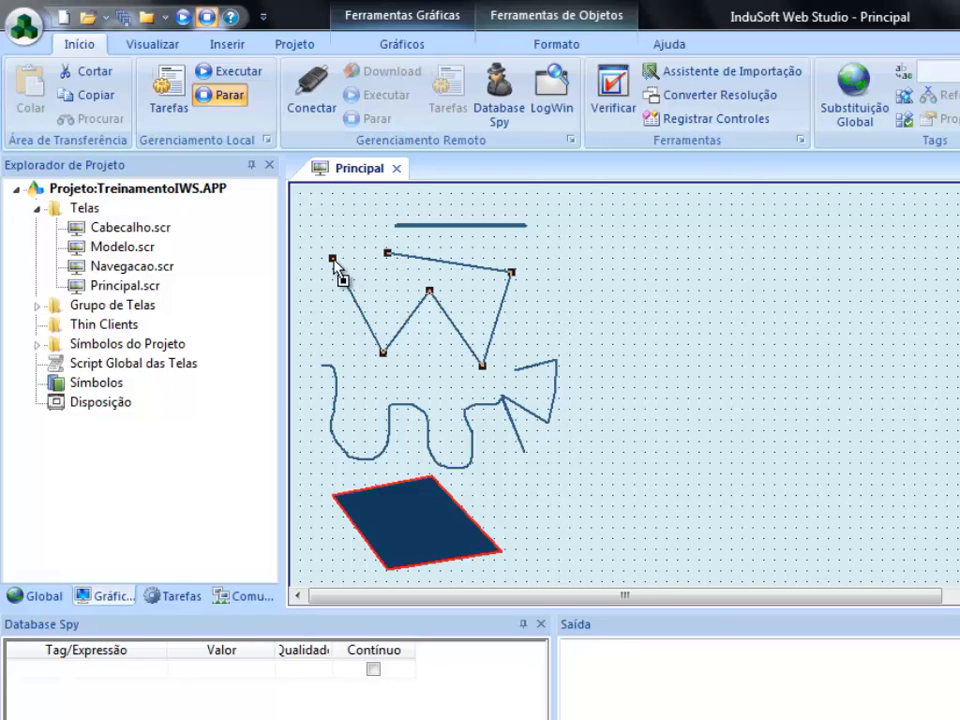
{"action": "left_click_drag", "start_coordinate": [333, 258], "coordinate": [388, 253]}
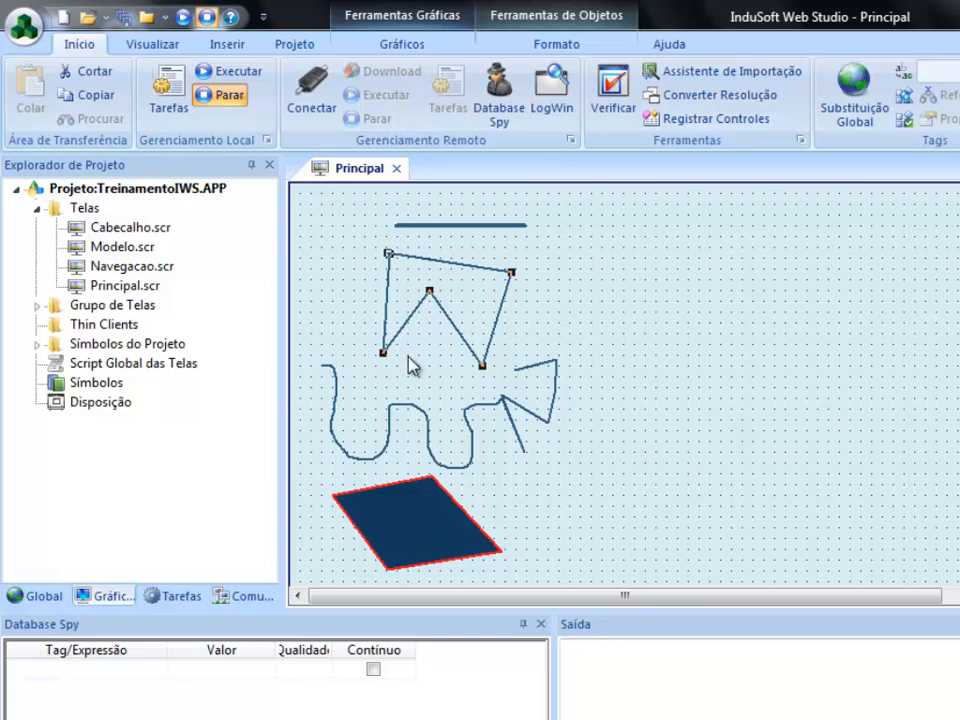
Step: Open the reshaped open polygon's properties to check whether it offers fill options, and close them
{"action": "double_click", "coordinate": [445, 291]}
{"action": "left_click_drag", "start_coordinate": [424, 189], "coordinate": [471, 214]}
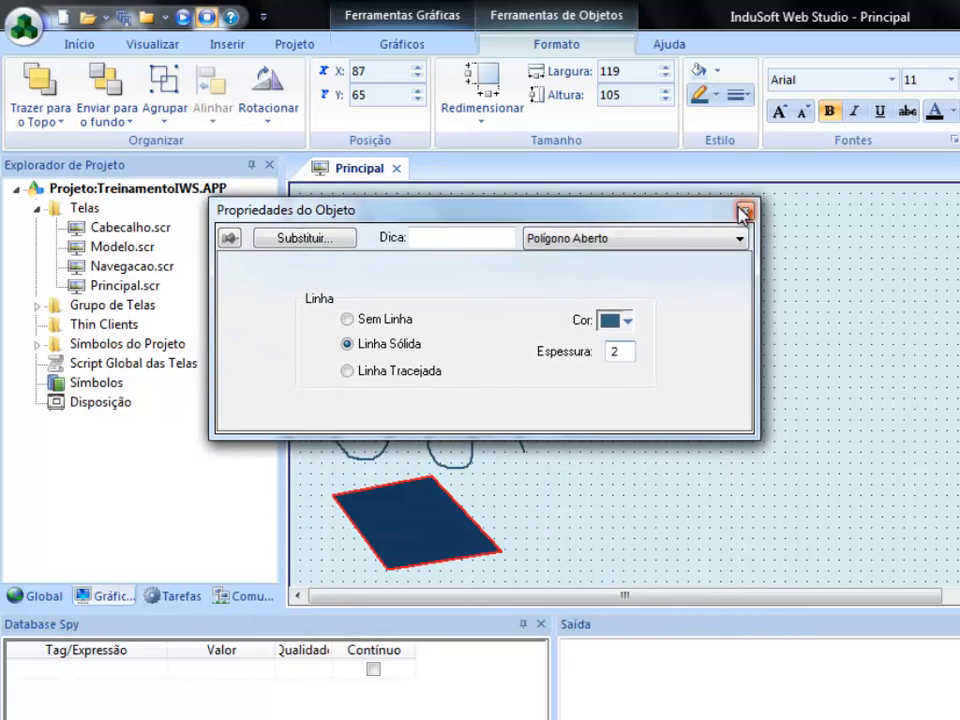
{"action": "left_click", "coordinate": [744, 213]}
Step: Reshape the dark blue closed polygon by moving its two lower vertices inward, to about 126 wide and 69 high
{"action": "left_click", "coordinate": [414, 512]}
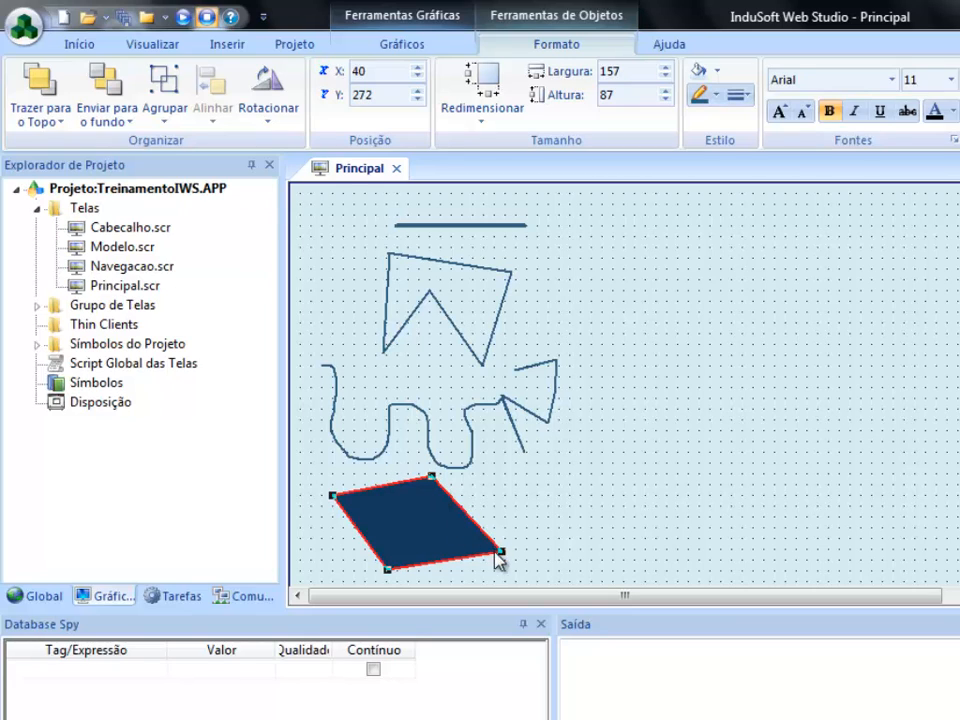
{"action": "left_click_drag", "start_coordinate": [502, 553], "coordinate": [462, 529]}
{"action": "mouse_move", "coordinate": [388, 569]}
{"action": "left_mouse_down"}
{"action": "mouse_move", "coordinate": [392, 540]}
{"action": "mouse_move", "coordinate": [388, 568]}
{"action": "mouse_move", "coordinate": [388, 549]}
{"action": "left_mouse_up"}
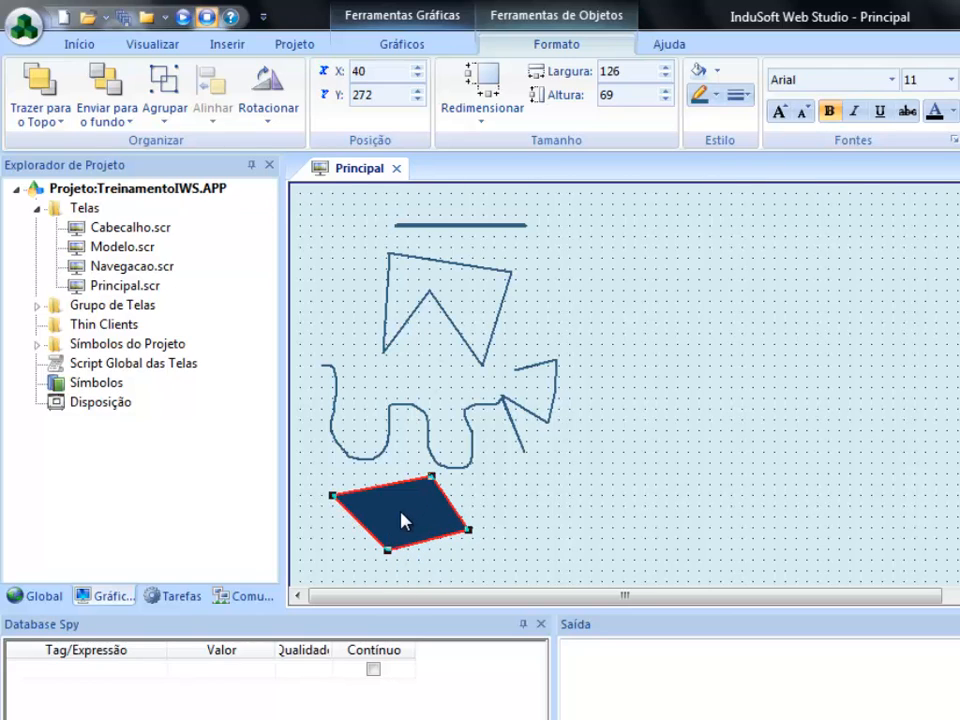
Step: Select the open polygon and move its inner peak vertex slightly down and to the right
{"action": "left_click", "coordinate": [420, 313]}
{"action": "left_click", "coordinate": [428, 287]}
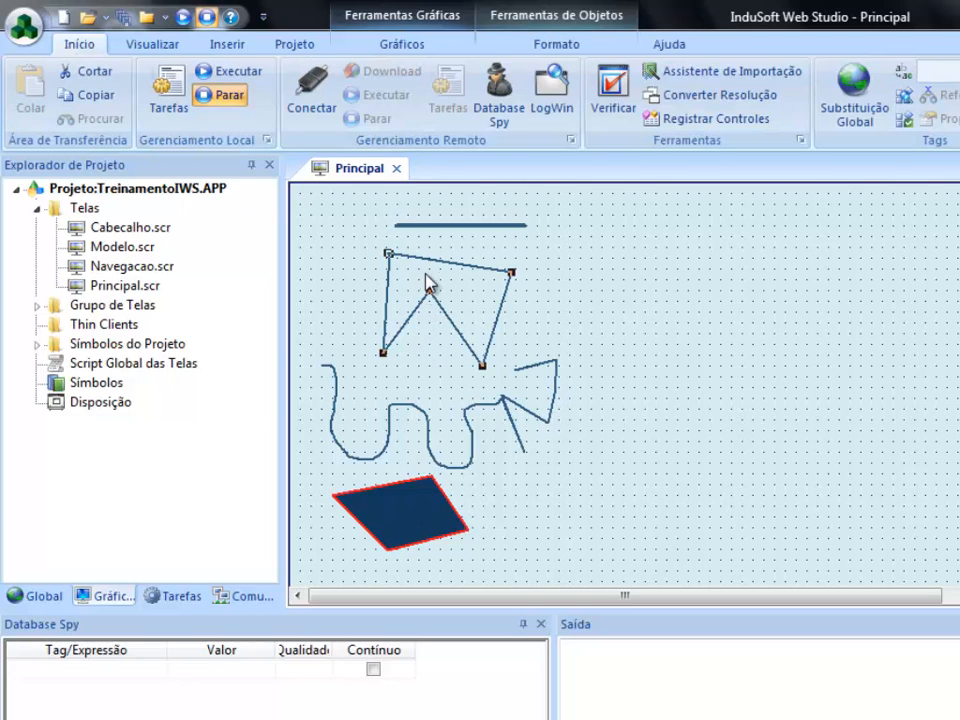
{"action": "mouse_move", "coordinate": [428, 286]}
{"action": "left_mouse_down"}
{"action": "mouse_move", "coordinate": [429, 311]}
{"action": "mouse_move", "coordinate": [439, 315]}
{"action": "mouse_move", "coordinate": [438, 306]}
{"action": "left_mouse_up"}
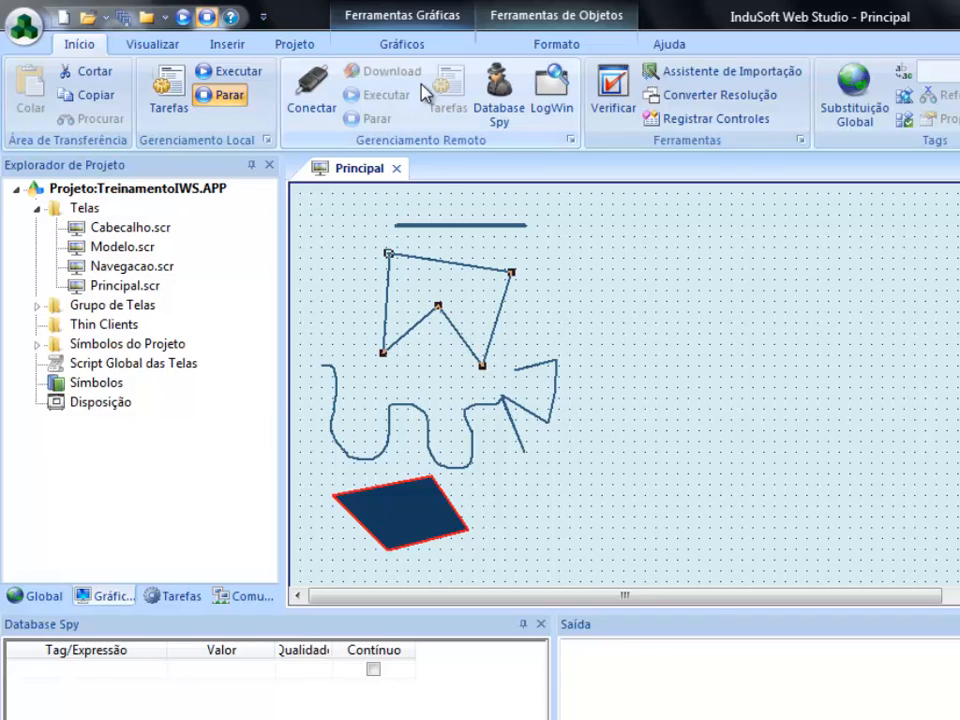
Step: Draw a wide filled rectangle in the empty area to the right of the horizontal line
{"action": "left_click", "coordinate": [420, 46]}
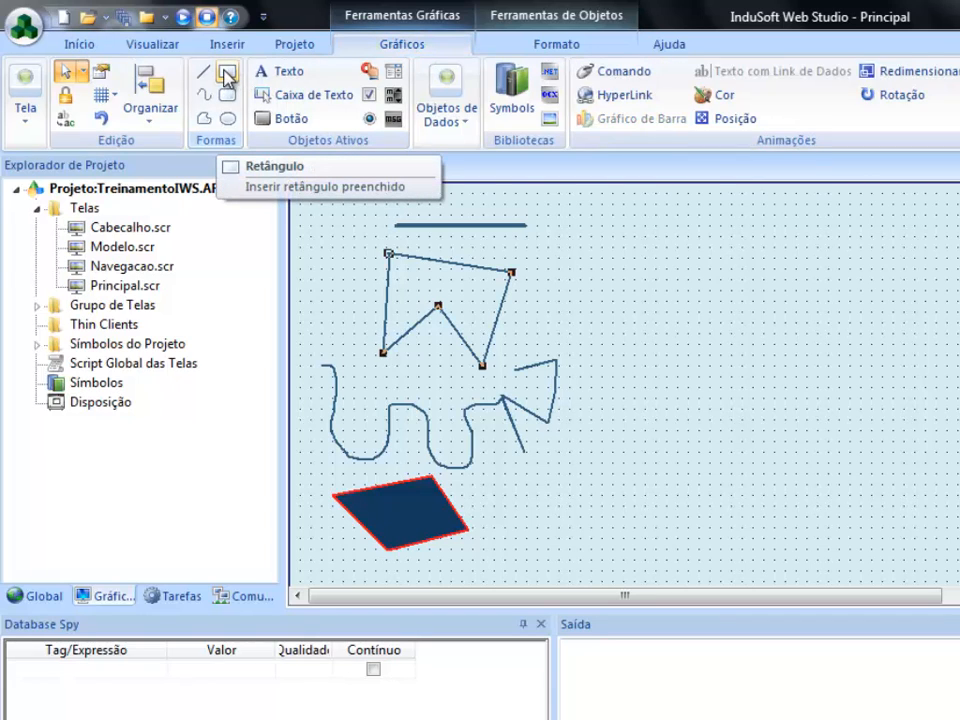
{"action": "left_click", "coordinate": [227, 77]}
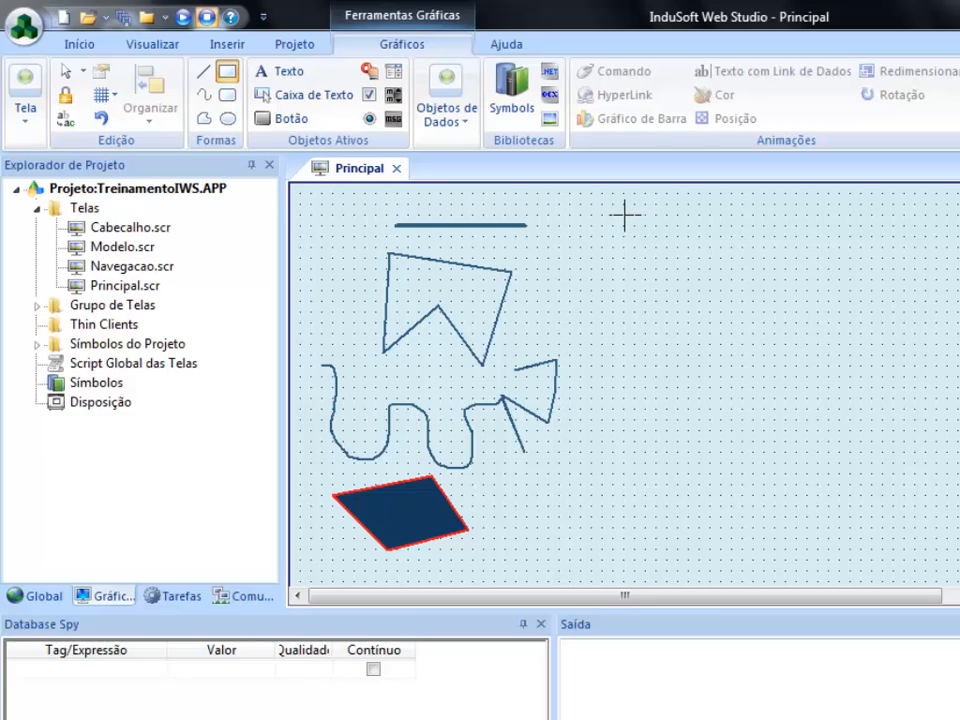
{"action": "left_click_drag", "start_coordinate": [623, 214], "coordinate": [850, 316]}
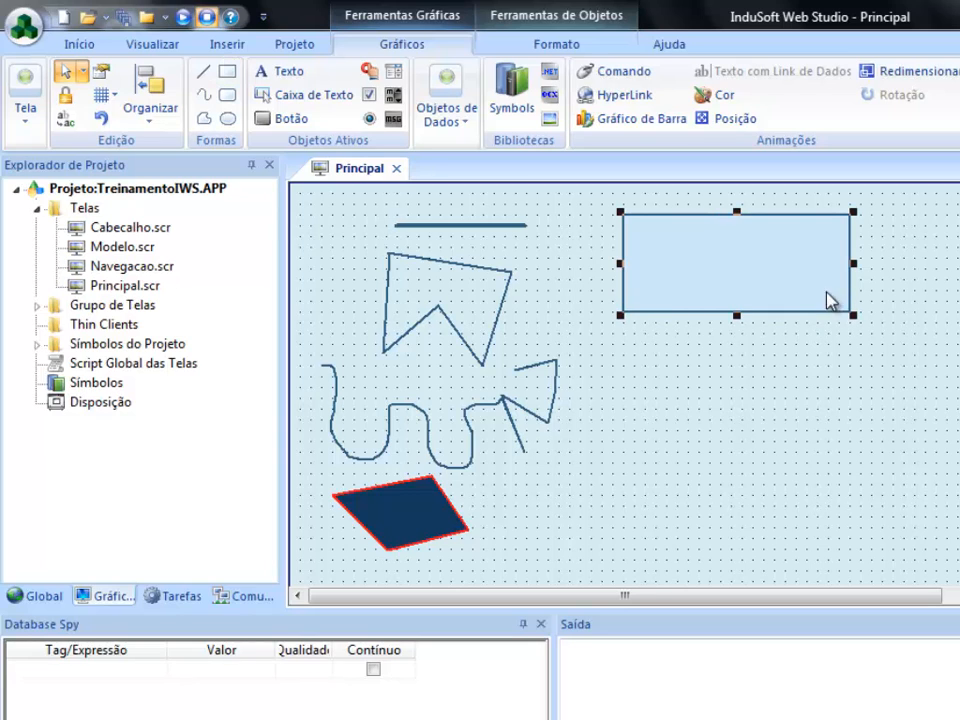
Step: Try the Sem Preenchimento background on the rectangle, restore Preencher, and view its caption settings without changing them
{"action": "double_click", "coordinate": [690, 260]}
{"action": "left_click_drag", "start_coordinate": [568, 223], "coordinate": [602, 359]}
{"action": "left_click", "coordinate": [583, 461]}
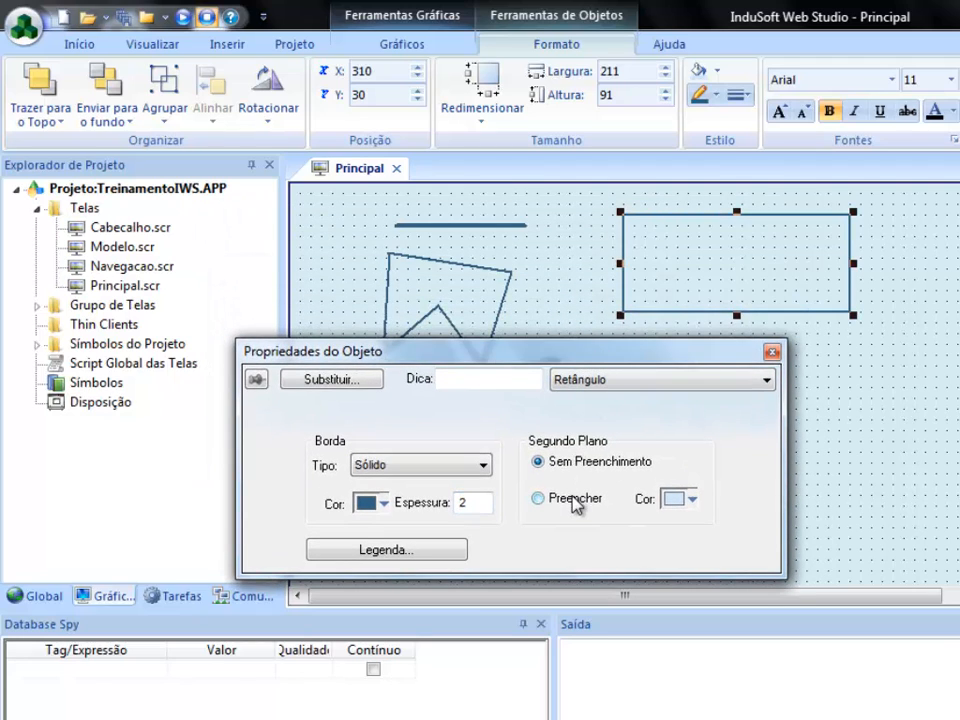
{"action": "left_click", "coordinate": [584, 498]}
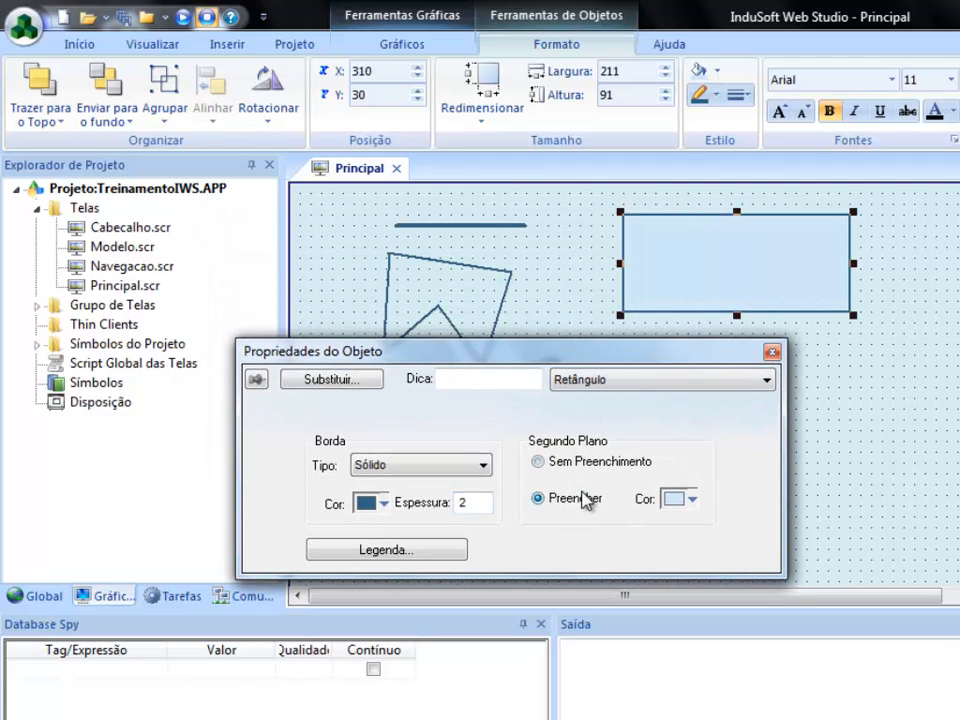
{"action": "left_click", "coordinate": [400, 552]}
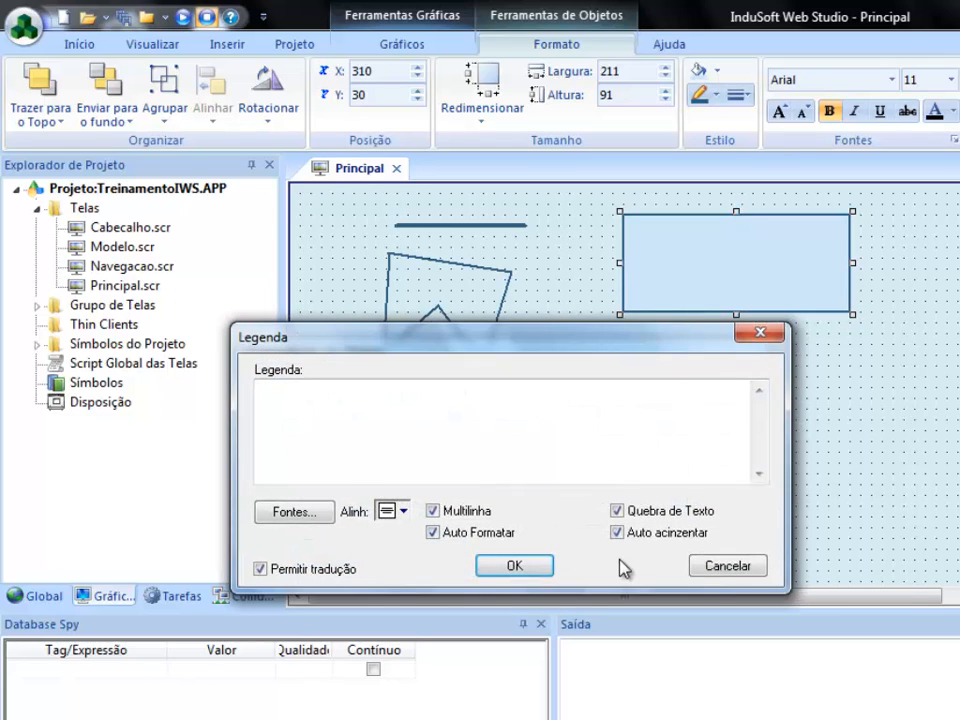
{"action": "left_click", "coordinate": [713, 567]}
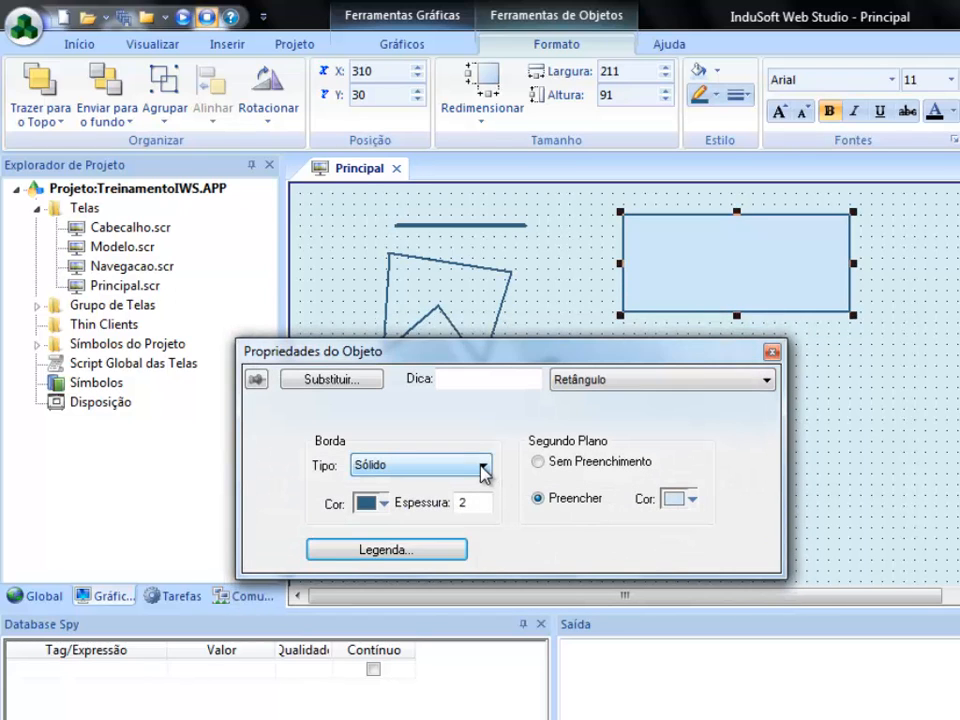
Step: Try the Gravado, Elevado and Submerso border types on the rectangle, restore Sólido, and close its properties
{"action": "left_click", "coordinate": [483, 468]}
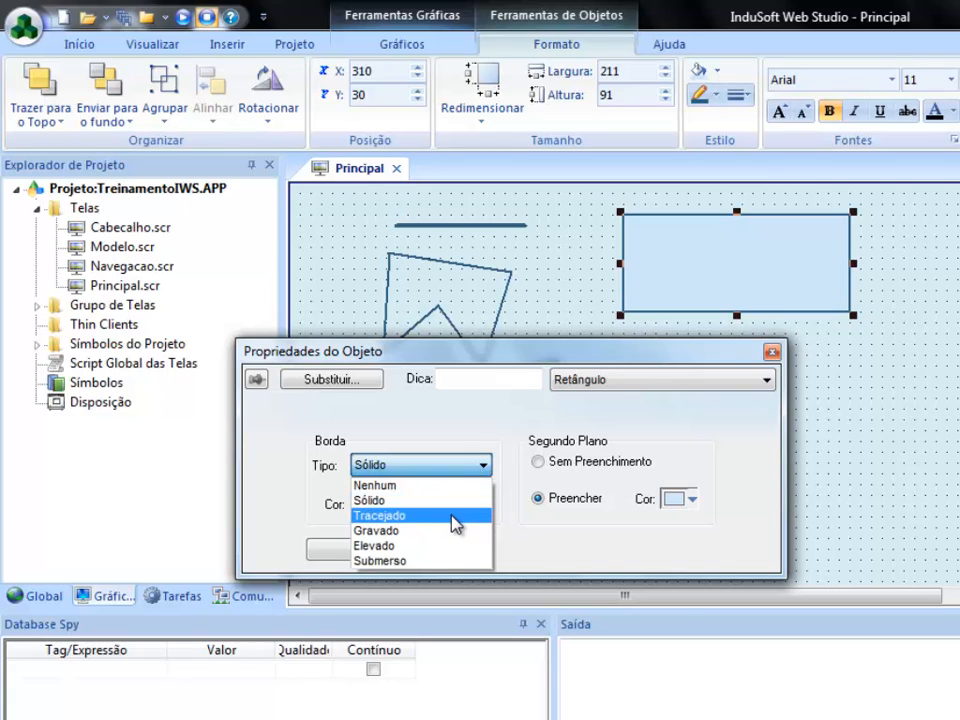
{"action": "left_click", "coordinate": [452, 530]}
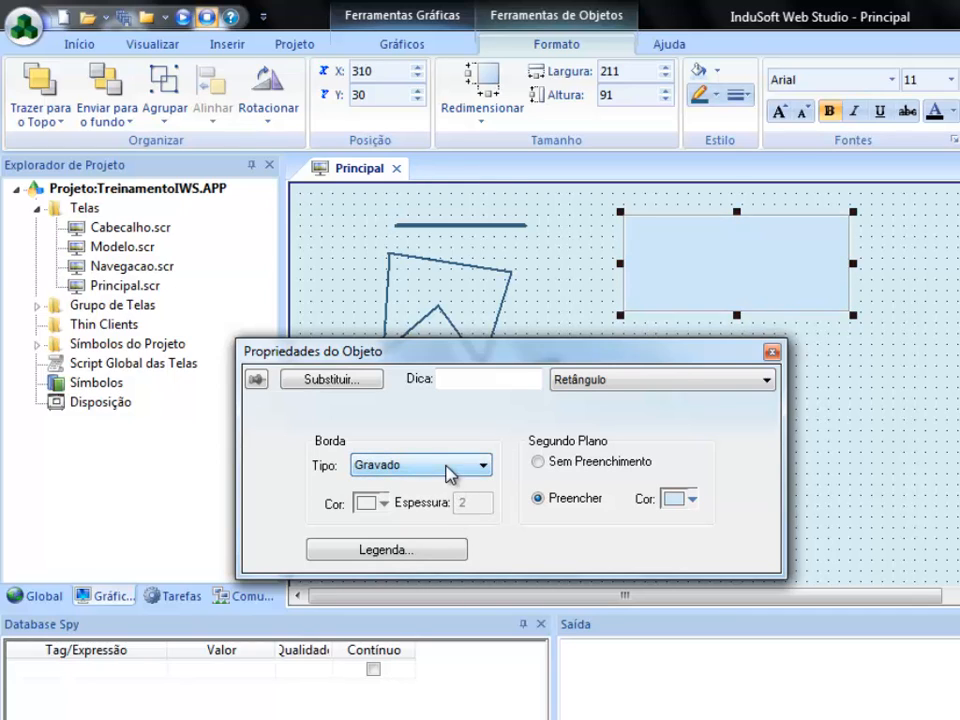
{"action": "left_click", "coordinate": [450, 468]}
{"action": "left_click", "coordinate": [445, 545]}
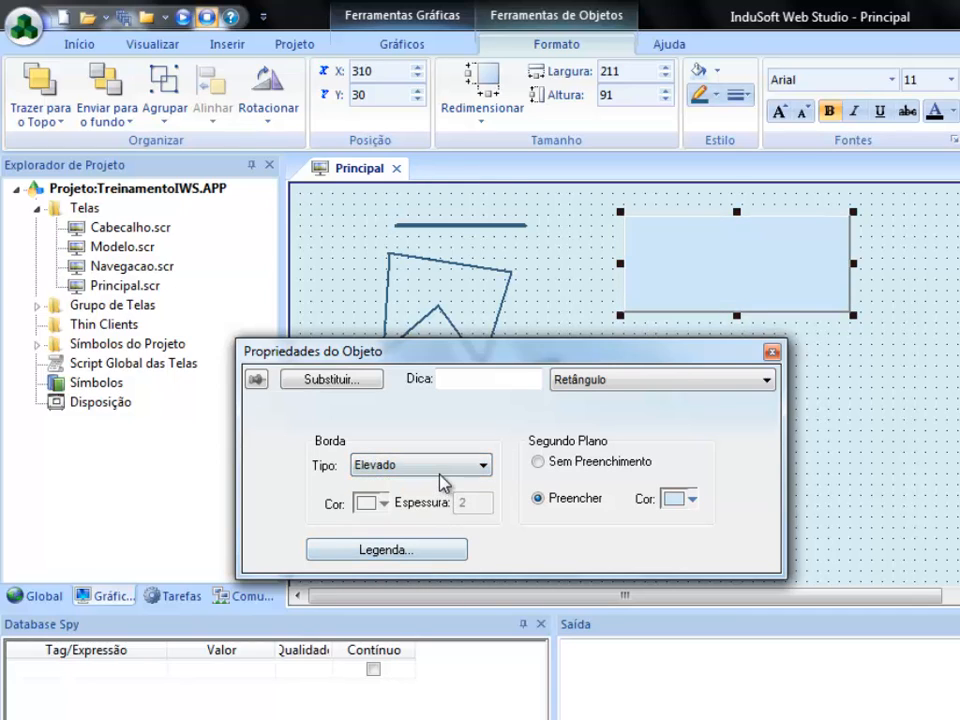
{"action": "left_click", "coordinate": [443, 466]}
{"action": "left_click", "coordinate": [431, 563]}
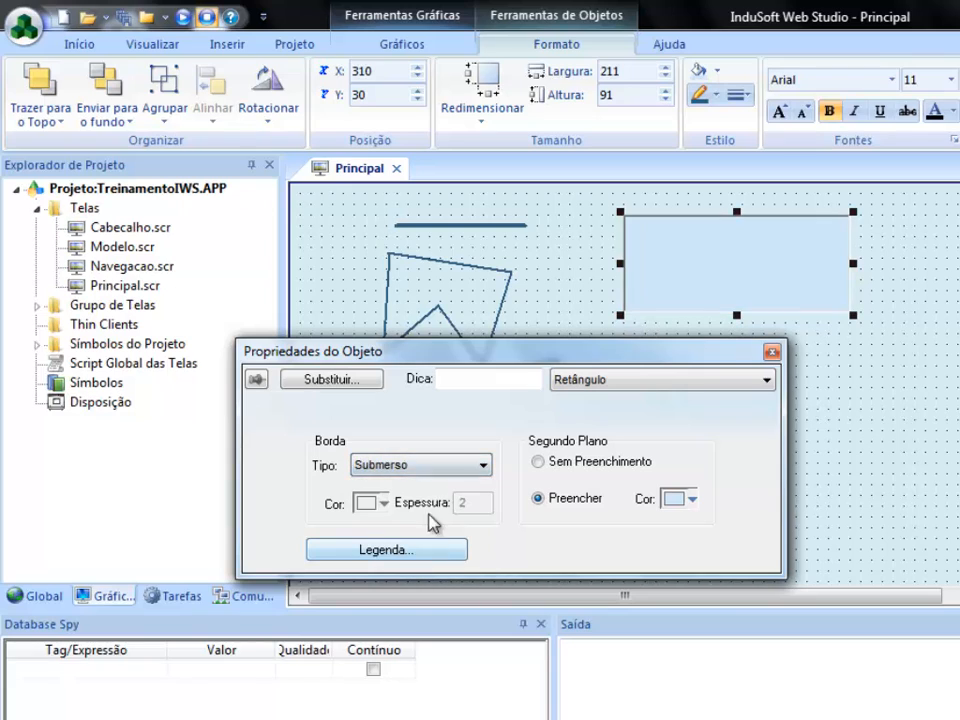
{"action": "left_click", "coordinate": [427, 457]}
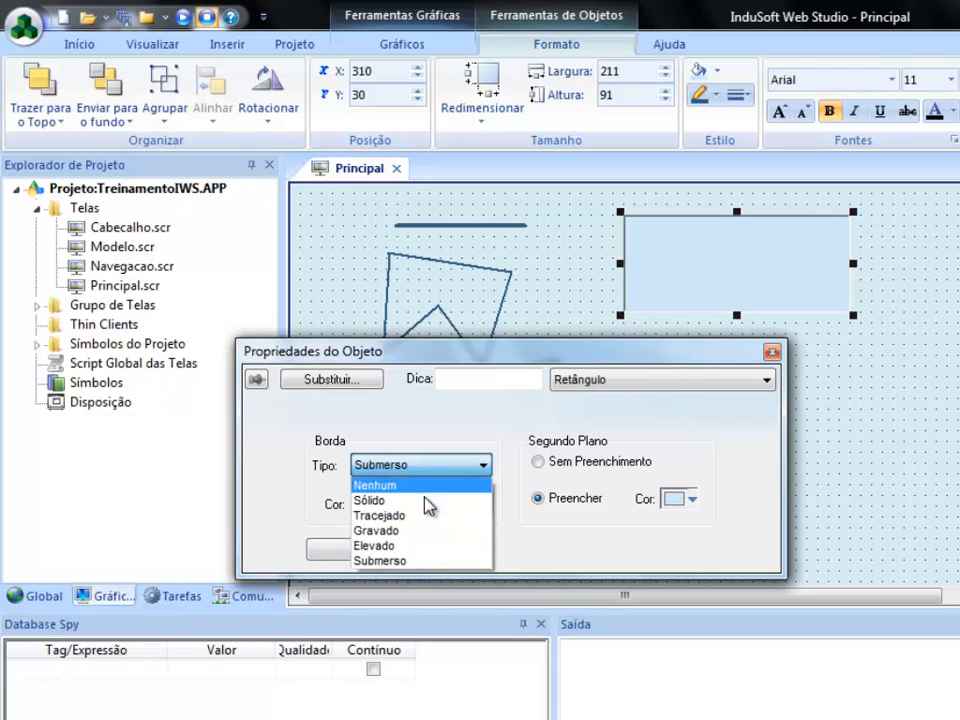
{"action": "left_click", "coordinate": [425, 499]}
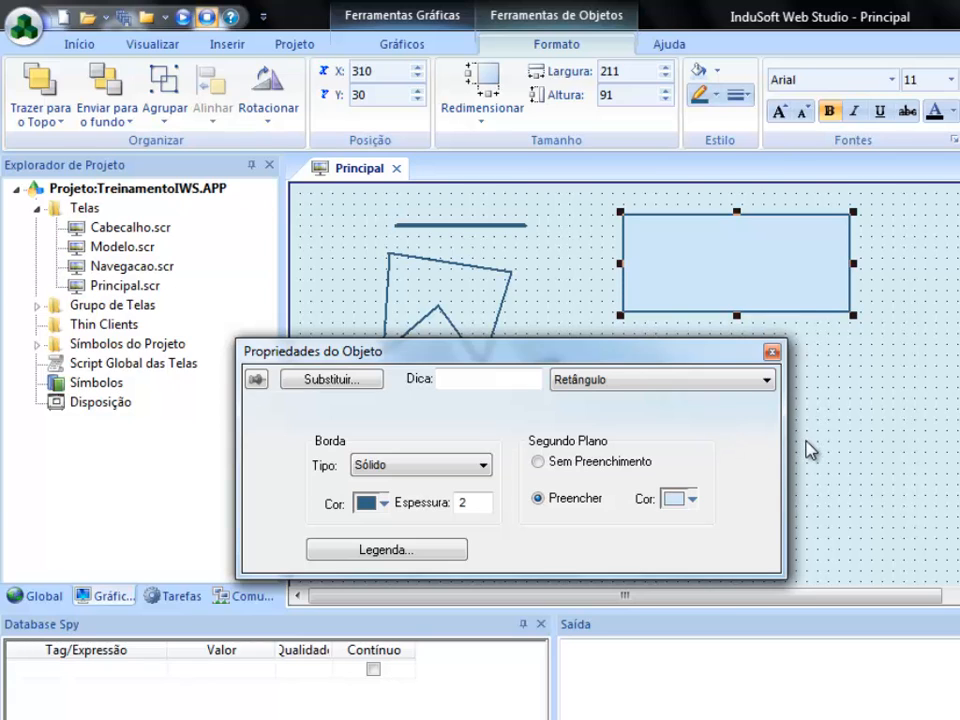
{"action": "left_click", "coordinate": [772, 352]}
Step: Resize the rectangle with Redimensionar so its width matches its height, making a 91 by 91 square
{"action": "left_click", "coordinate": [771, 386]}
{"action": "left_click", "coordinate": [703, 253]}
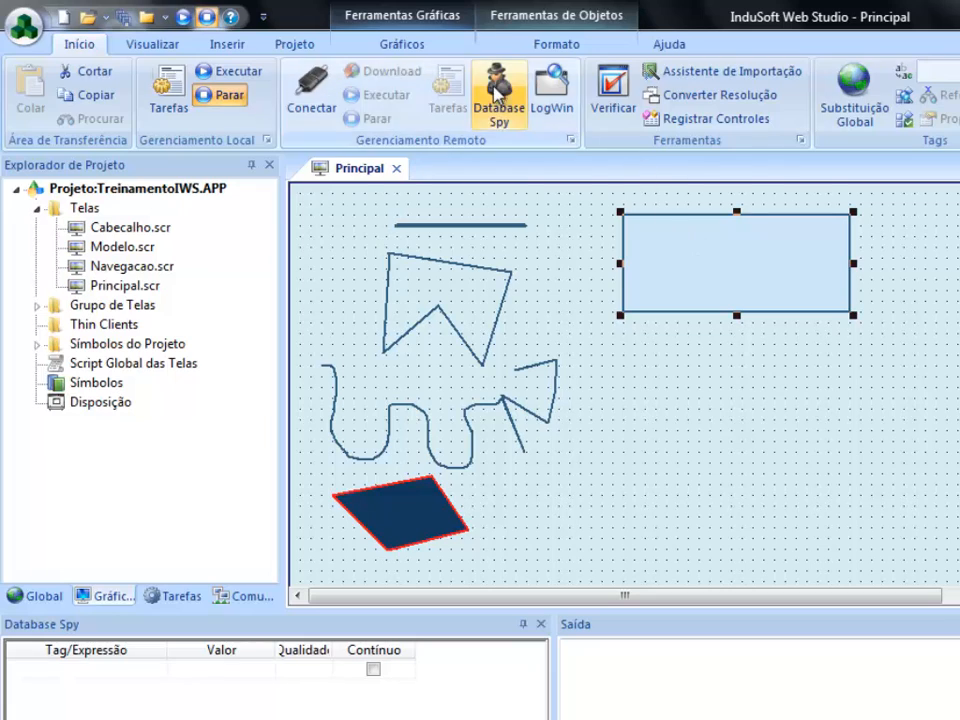
{"action": "left_click", "coordinate": [420, 47]}
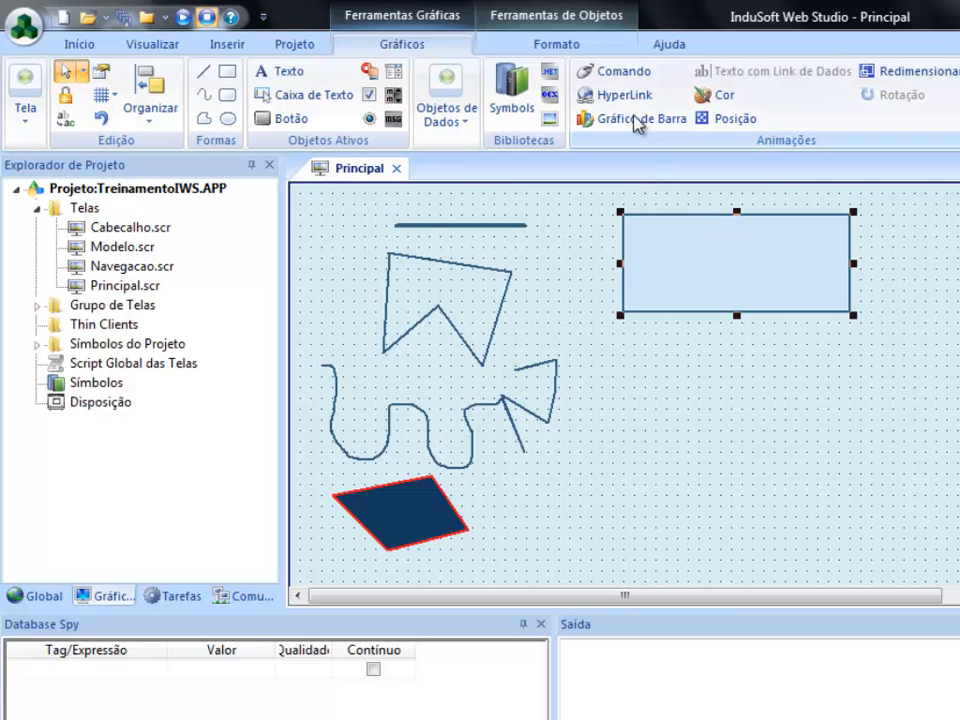
{"action": "left_click", "coordinate": [557, 45]}
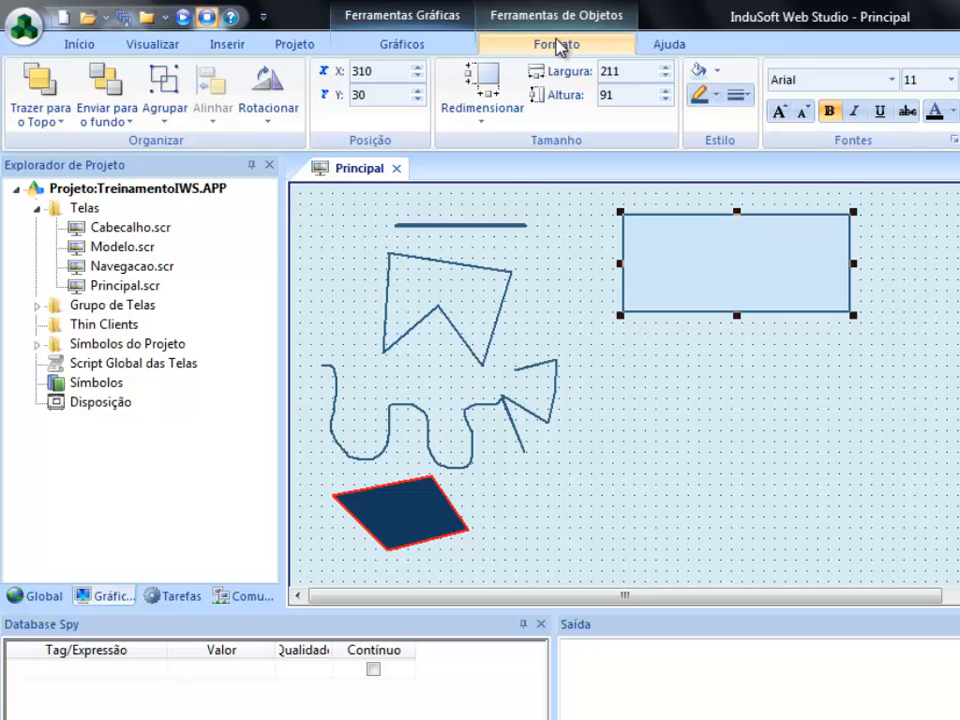
{"action": "left_click", "coordinate": [487, 83]}
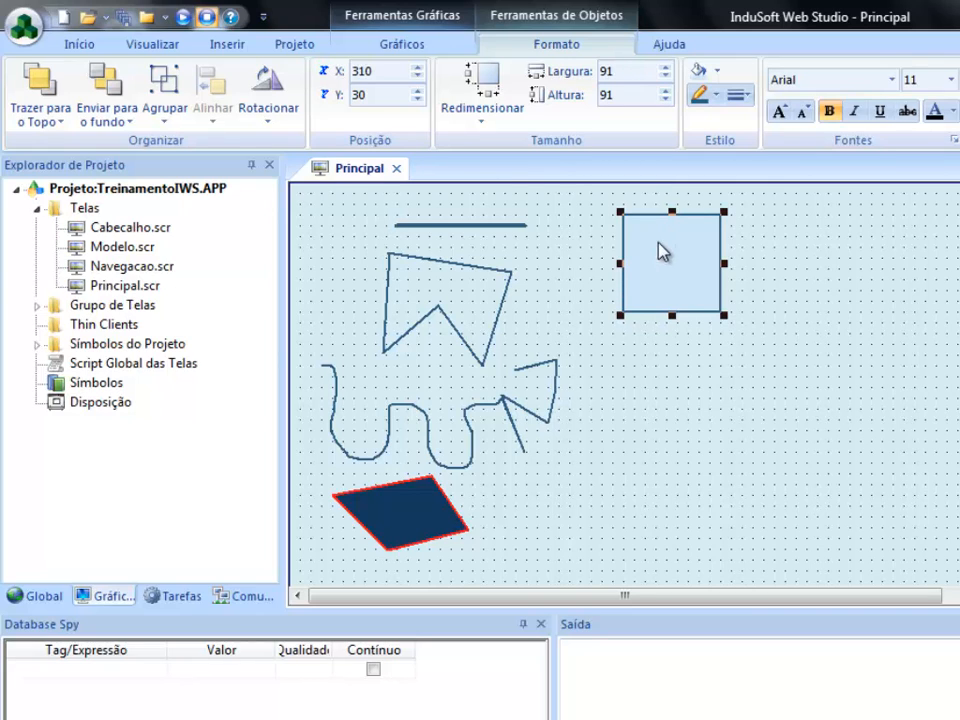
Step: Move the square to the origin of the Principal screen at X 0, Y 0 and return it to X 310, Y 30
{"action": "left_click", "coordinate": [594, 238]}
{"action": "left_click", "coordinate": [651, 276]}
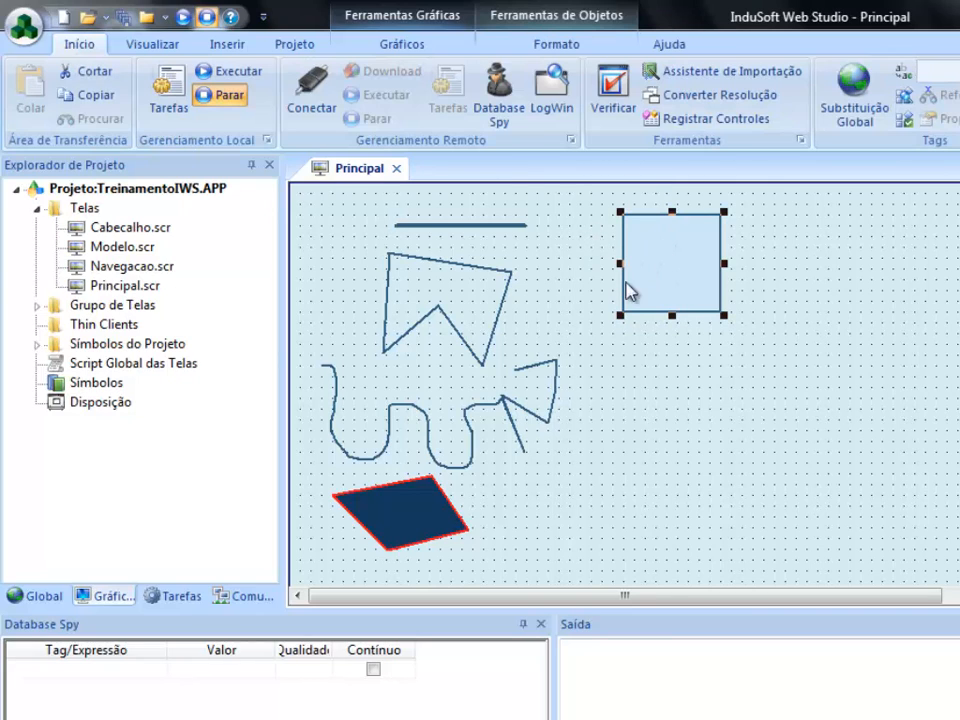
{"action": "left_click", "coordinate": [520, 50]}
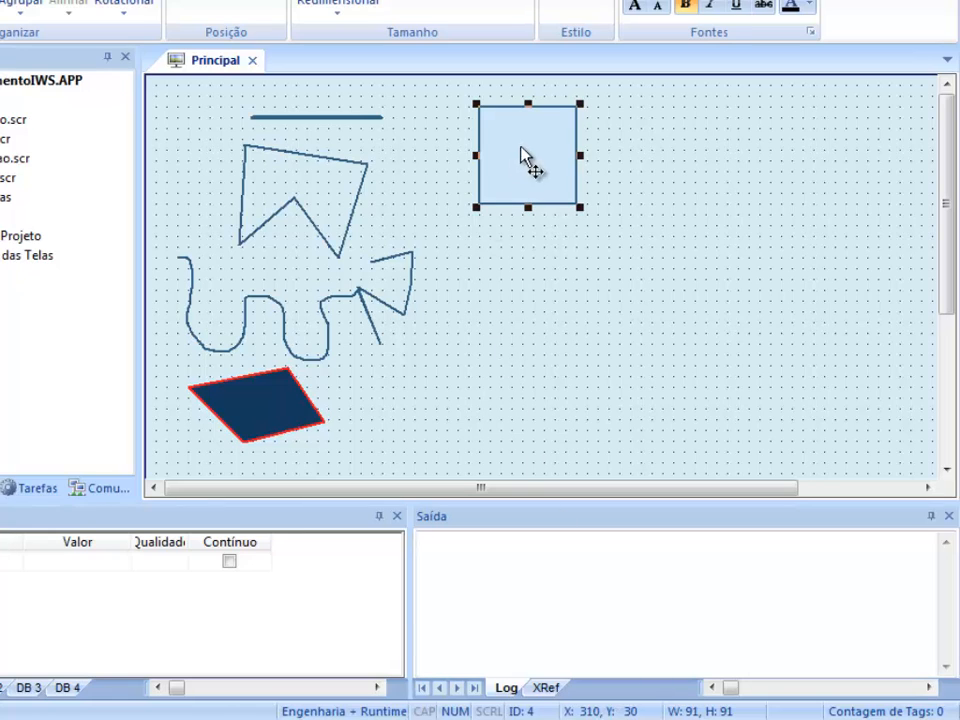
{"action": "left_click_drag", "start_coordinate": [521, 157], "coordinate": [163, 135]}
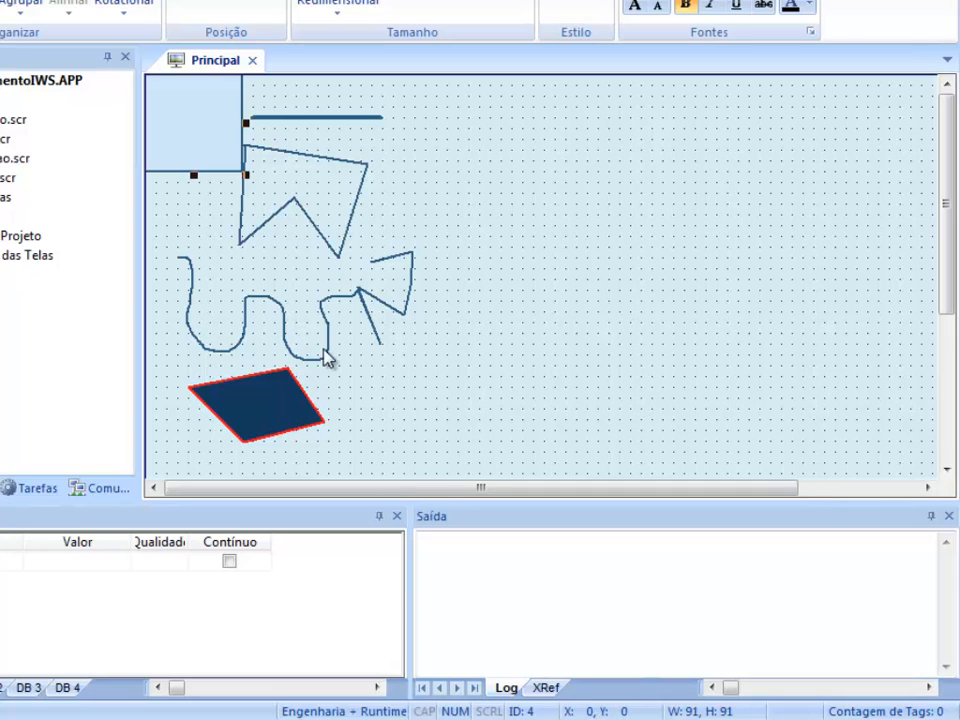
{"action": "left_click_drag", "start_coordinate": [195, 135], "coordinate": [527, 159]}
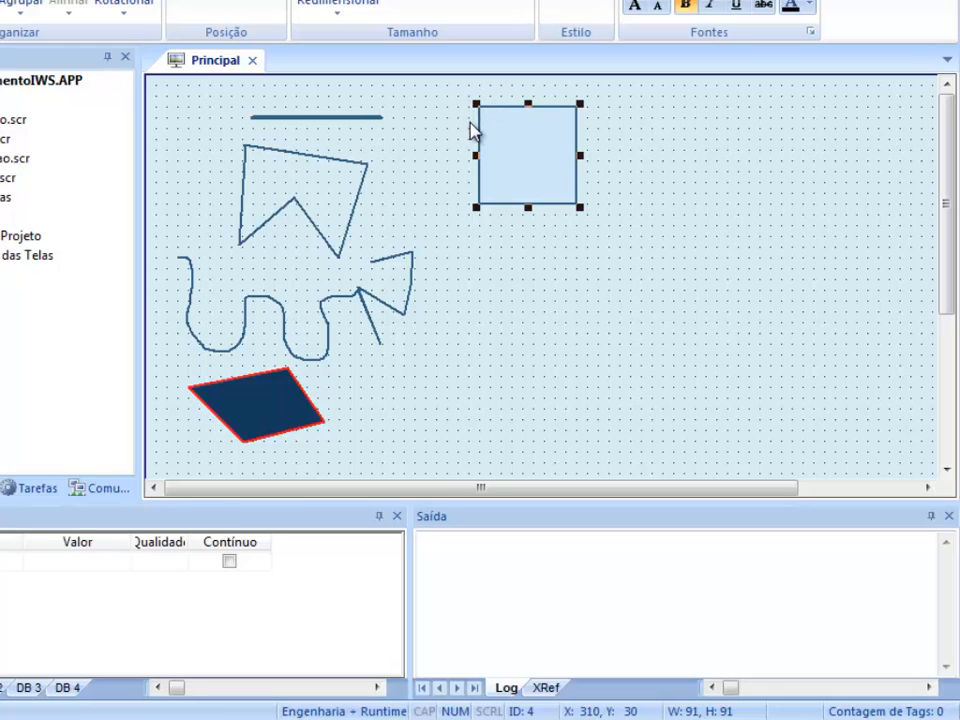
Step: Select the dark blue closed polygon to check its position and size, and reselect the square
{"action": "left_click", "coordinate": [255, 411]}
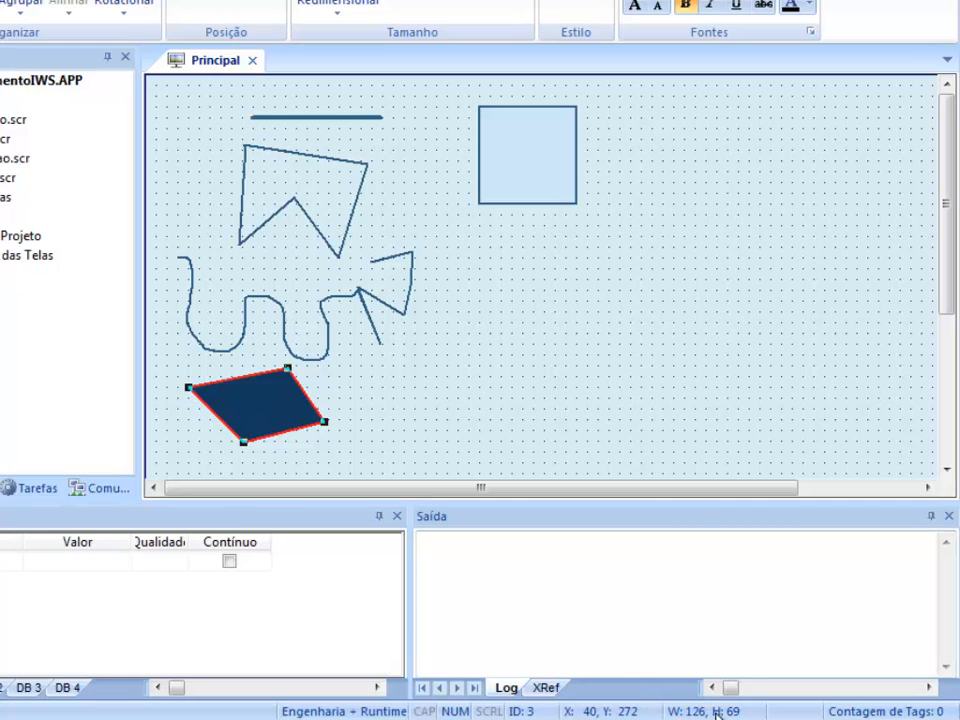
{"action": "left_click", "coordinate": [540, 188]}
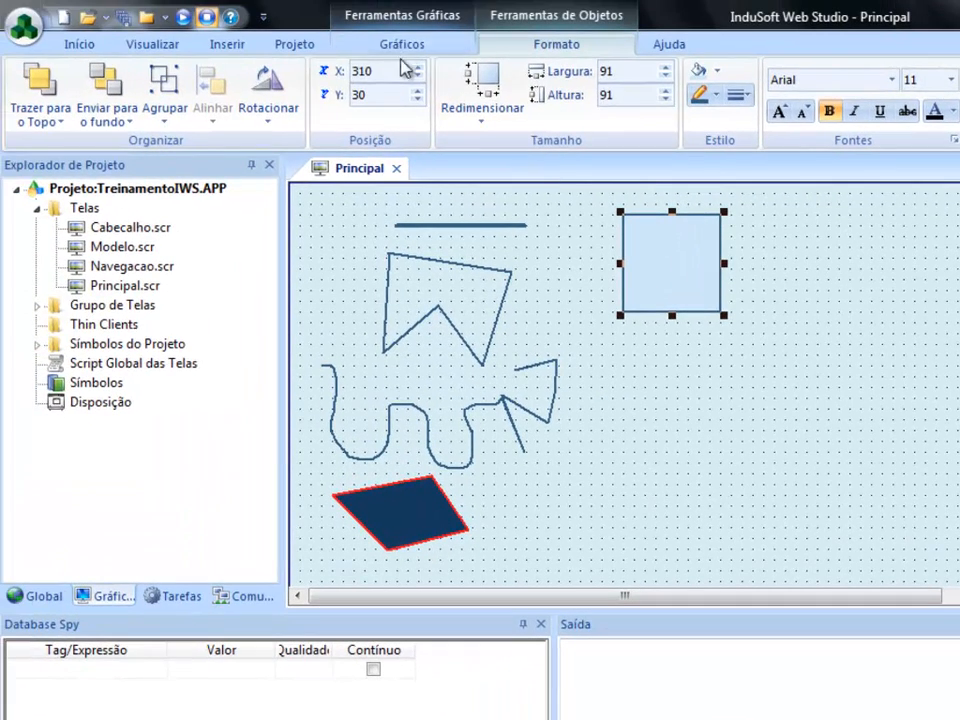
Step: Draw a wide filled ellipse about 261 wide and 81 high below the square
{"action": "left_click", "coordinate": [390, 43]}
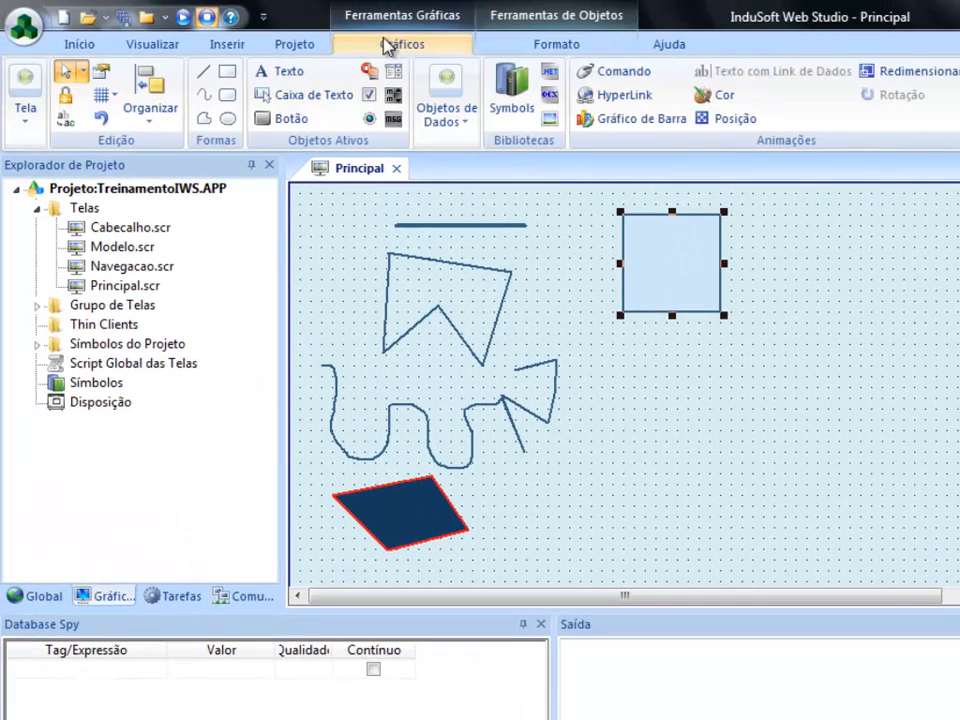
{"action": "left_click", "coordinate": [229, 120]}
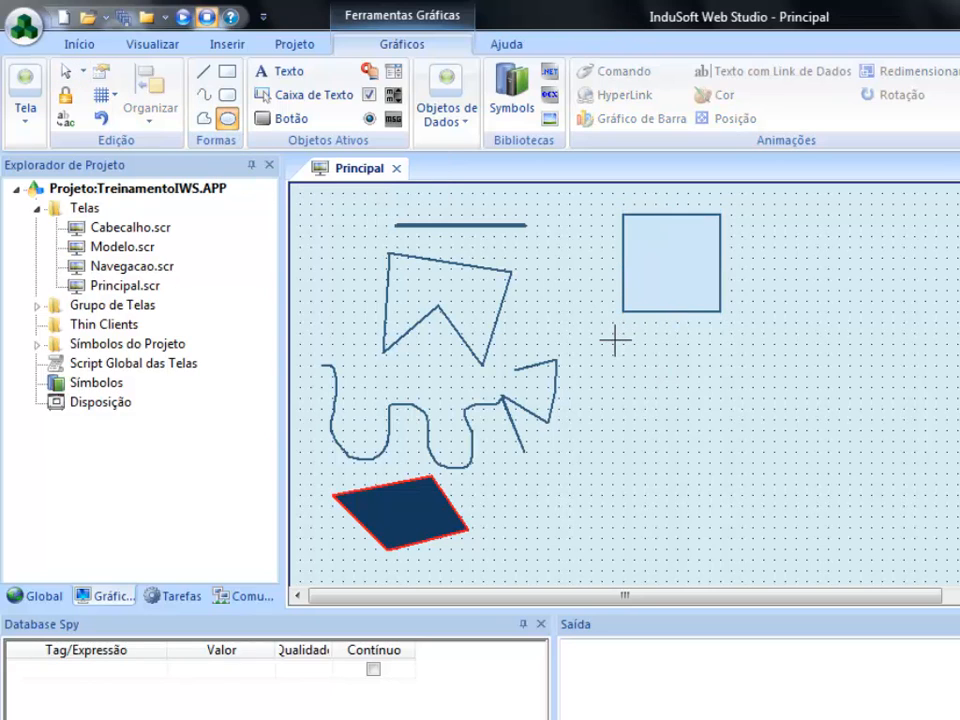
{"action": "left_click_drag", "start_coordinate": [615, 341], "coordinate": [895, 430]}
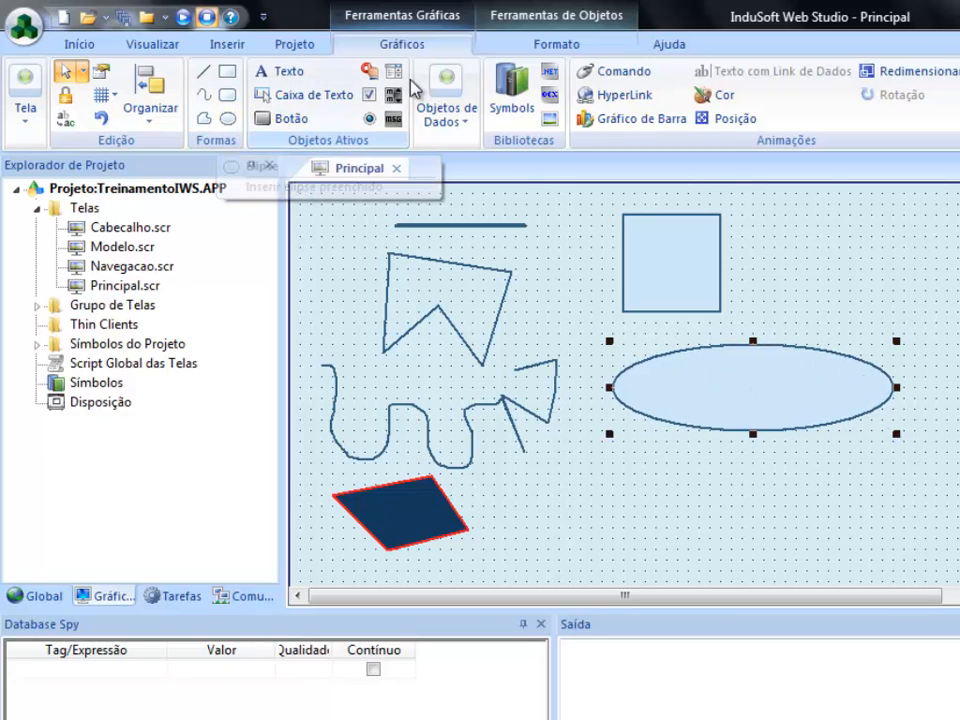
Step: Resize the ellipse into an 81 by 81 circle and move it to X 320, Y 140 below the square
{"action": "left_click", "coordinate": [540, 46]}
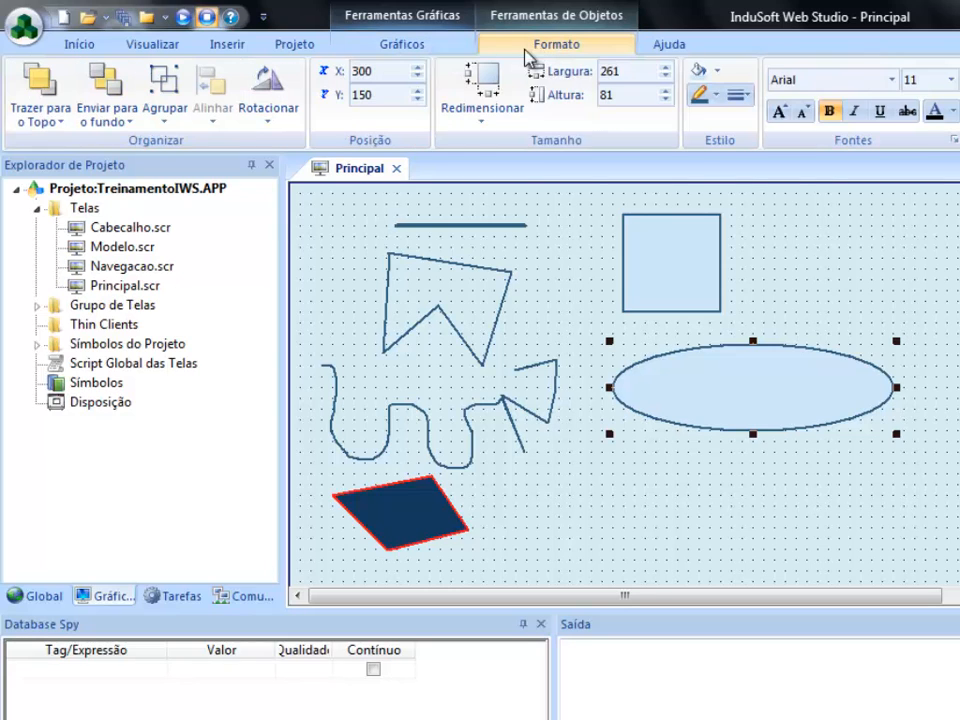
{"action": "left_click", "coordinate": [487, 85]}
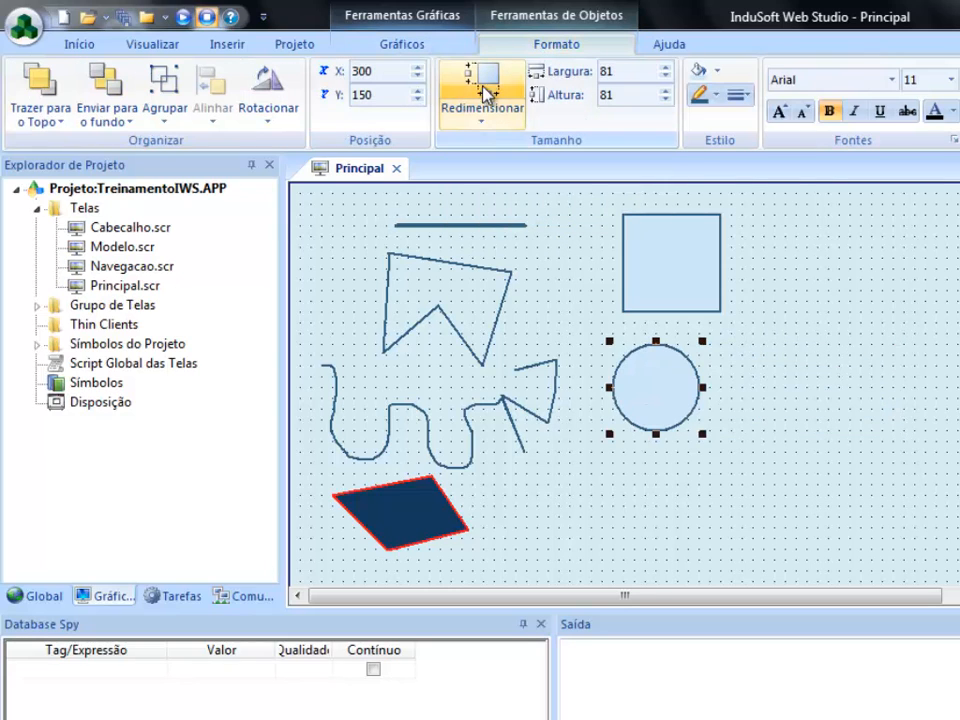
{"action": "left_click_drag", "start_coordinate": [666, 398], "coordinate": [677, 386]}
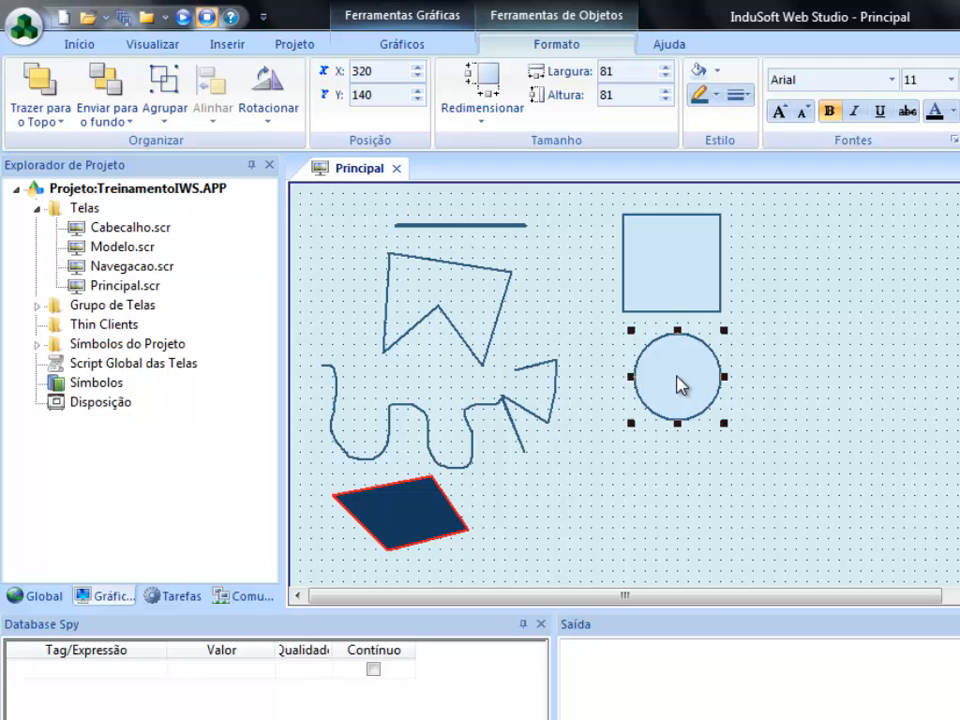
Step: Open the circle's properties, try the Sem Preenchimento background, restore Preencher, and close the properties
{"action": "double_click", "coordinate": [676, 390]}
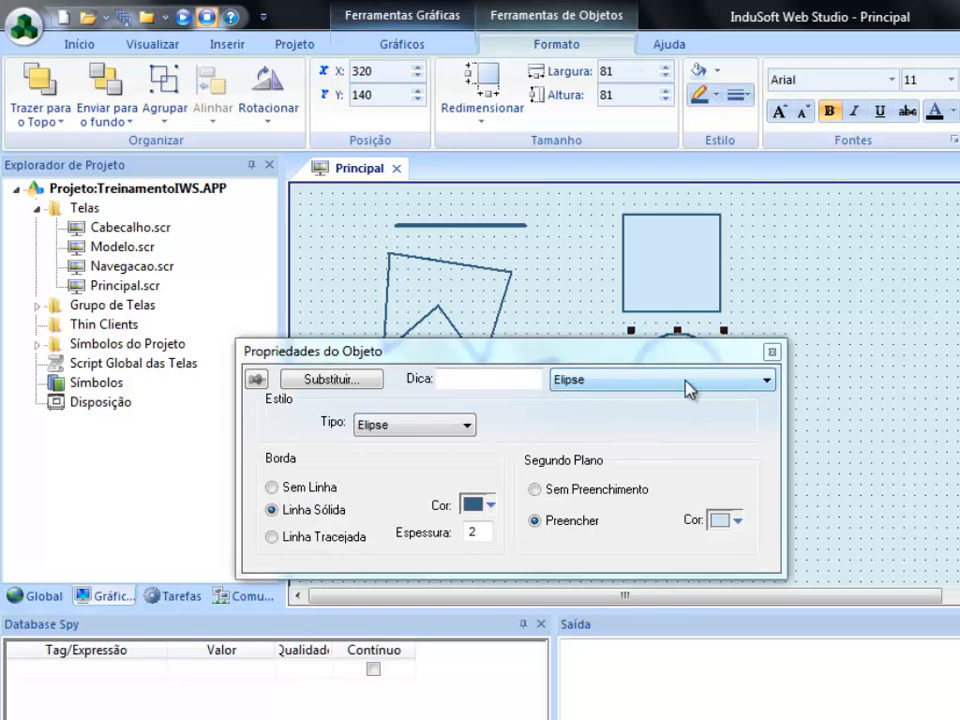
{"action": "left_click_drag", "start_coordinate": [658, 345], "coordinate": [637, 110]}
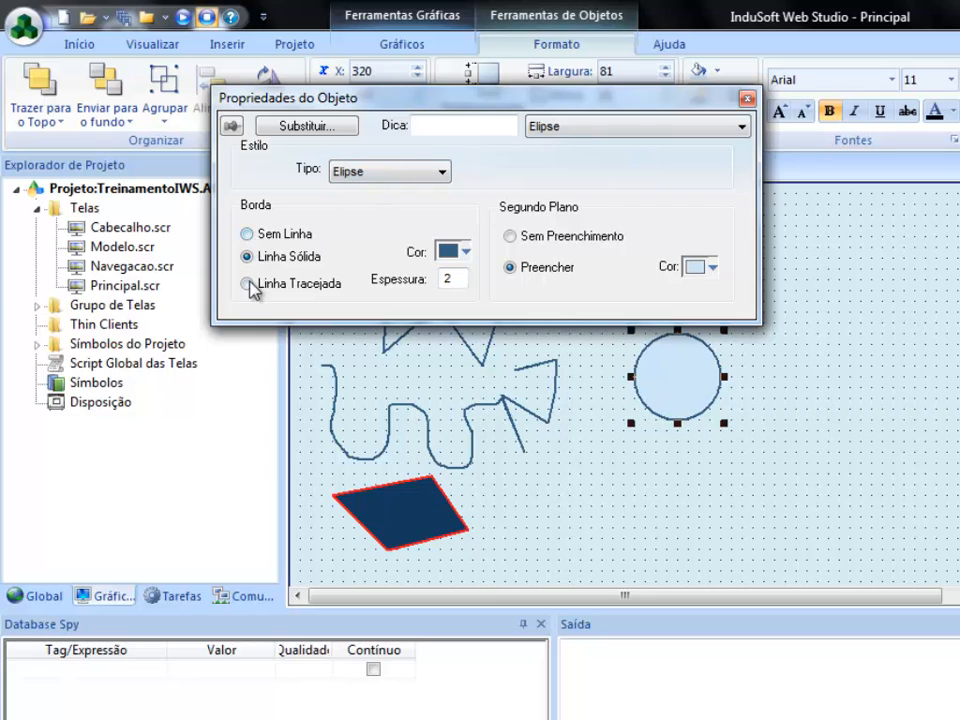
{"action": "left_click", "coordinate": [537, 234]}
{"action": "left_click", "coordinate": [517, 238]}
{"action": "left_click", "coordinate": [512, 267]}
{"action": "left_click", "coordinate": [746, 98]}
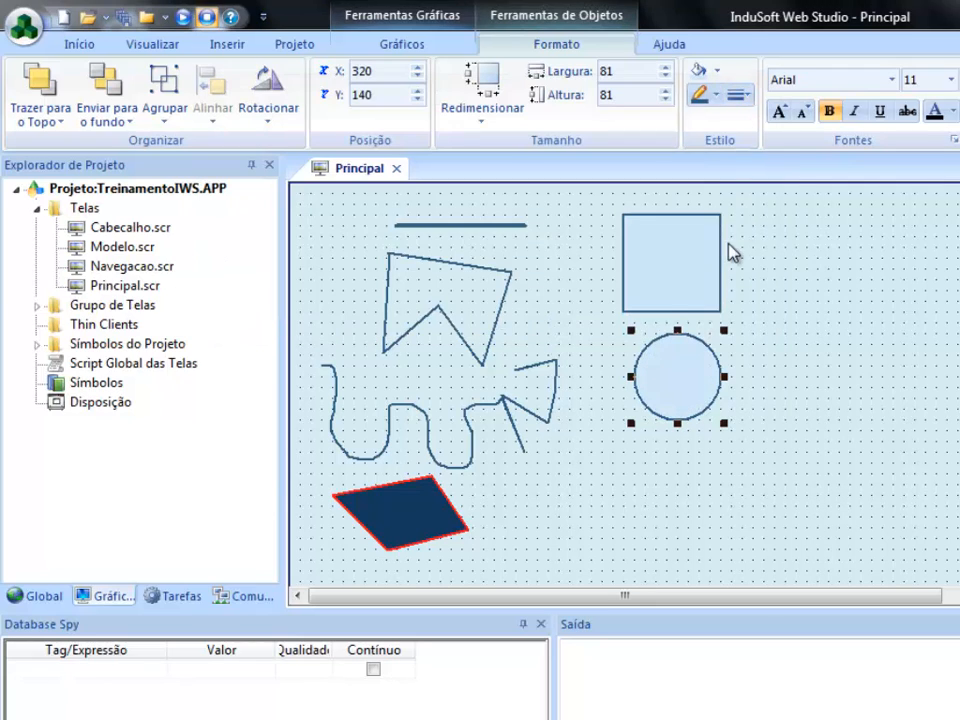
Step: Nudge the square's X position down to 304 and back up to 310 in single-unit increments
{"action": "left_click", "coordinate": [686, 253]}
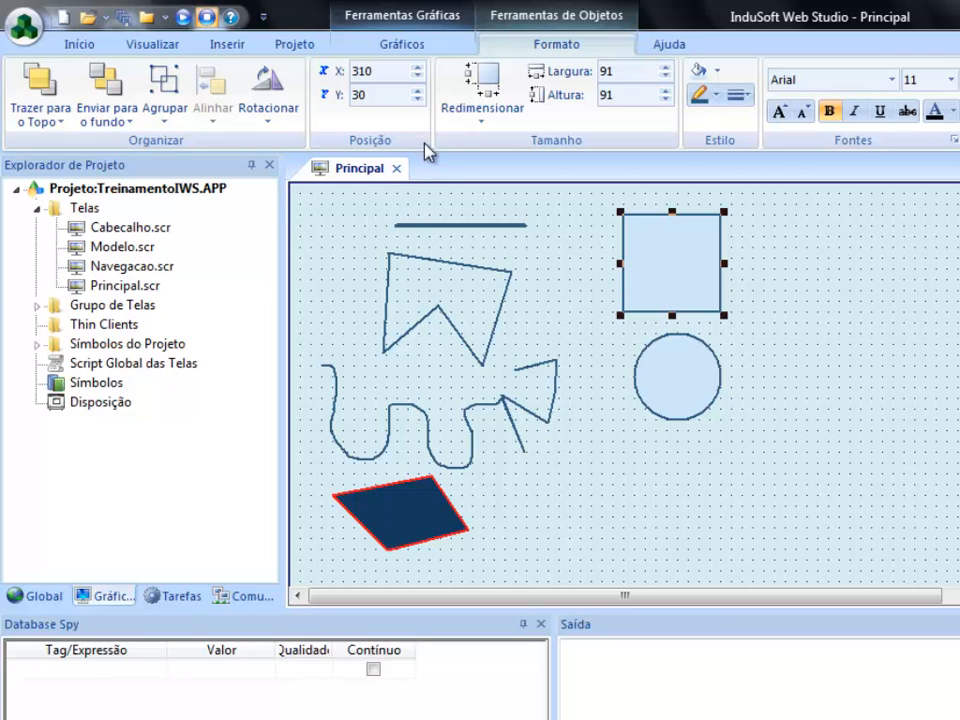
{"action": "left_click", "coordinate": [416, 76]}
{"action": "left_click", "coordinate": [416, 76]}
{"action": "left_click", "coordinate": [418, 75]}
{"action": "left_click", "coordinate": [418, 75]}
{"action": "left_click", "coordinate": [418, 75]}
{"action": "left_click", "coordinate": [419, 74]}
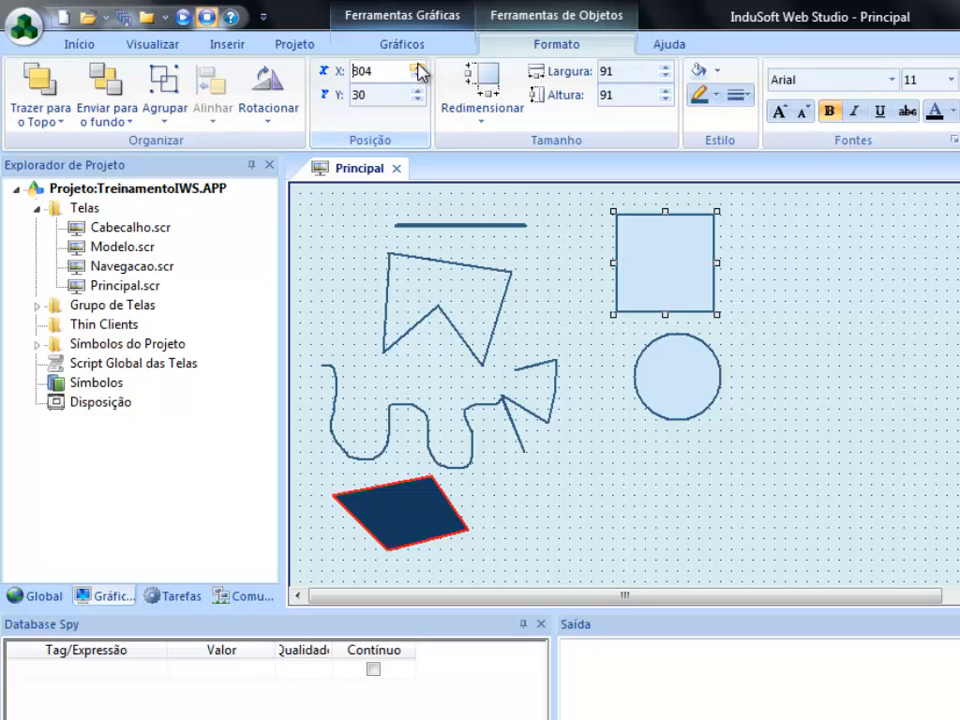
{"action": "left_click", "coordinate": [417, 66]}
{"action": "left_click", "coordinate": [417, 66]}
{"action": "left_click", "coordinate": [417, 67]}
{"action": "left_click", "coordinate": [417, 67]}
{"action": "left_click", "coordinate": [417, 67]}
{"action": "left_click", "coordinate": [417, 67]}
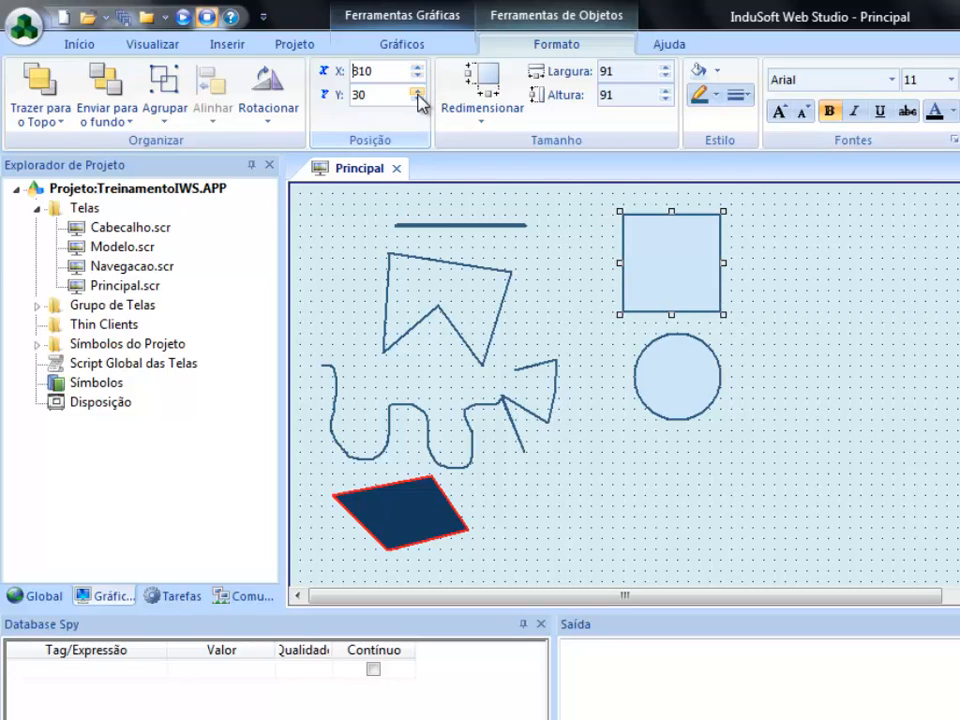
Step: Nudge the square's Y position in single-unit increments, ending at 27
{"action": "left_click", "coordinate": [417, 90]}
{"action": "left_click", "coordinate": [417, 90]}
{"action": "left_click", "coordinate": [417, 90]}
{"action": "left_click", "coordinate": [416, 100]}
{"action": "left_click", "coordinate": [416, 100]}
{"action": "left_click", "coordinate": [416, 100]}
{"action": "left_click", "coordinate": [416, 100]}
{"action": "left_click", "coordinate": [416, 100]}
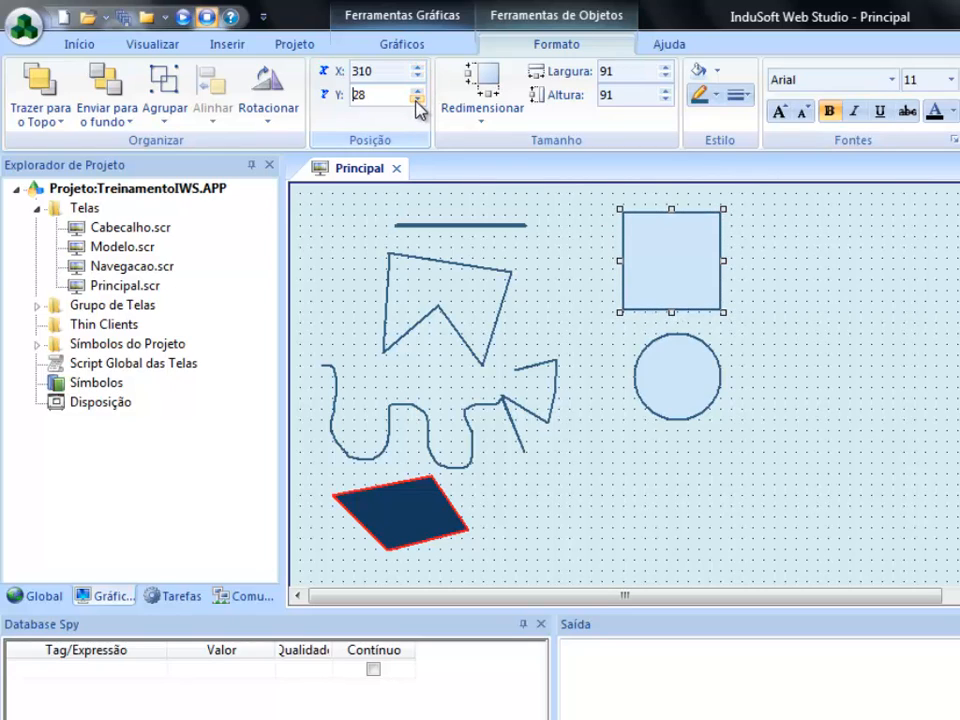
{"action": "left_click", "coordinate": [416, 100]}
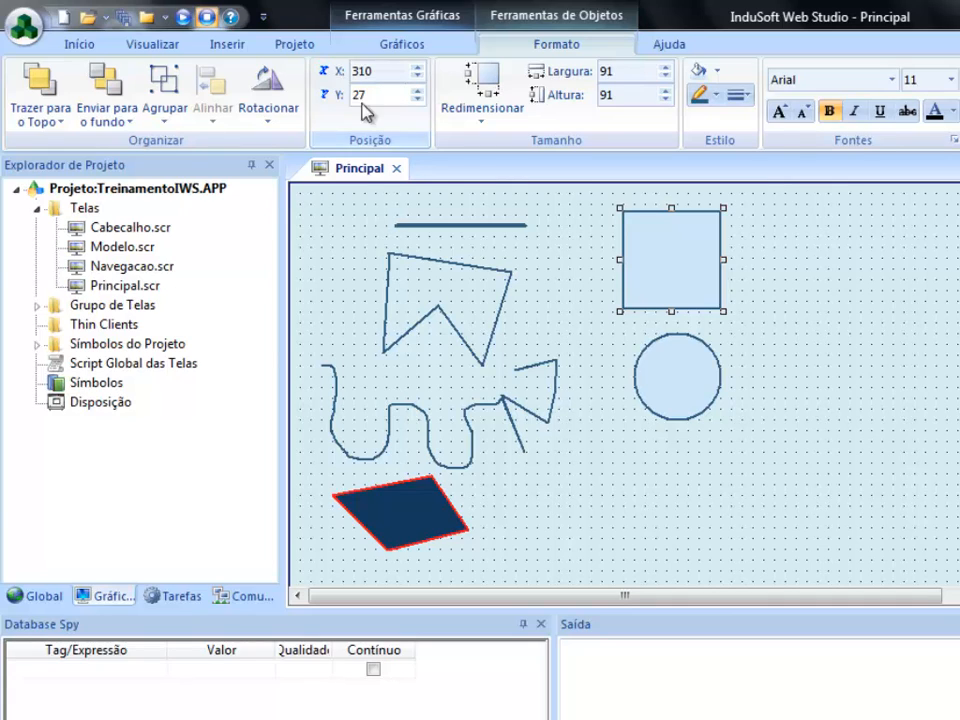
Step: Move the square freehand on the canvas to X 290, Y 20
{"action": "left_click_drag", "start_coordinate": [660, 257], "coordinate": [632, 258]}
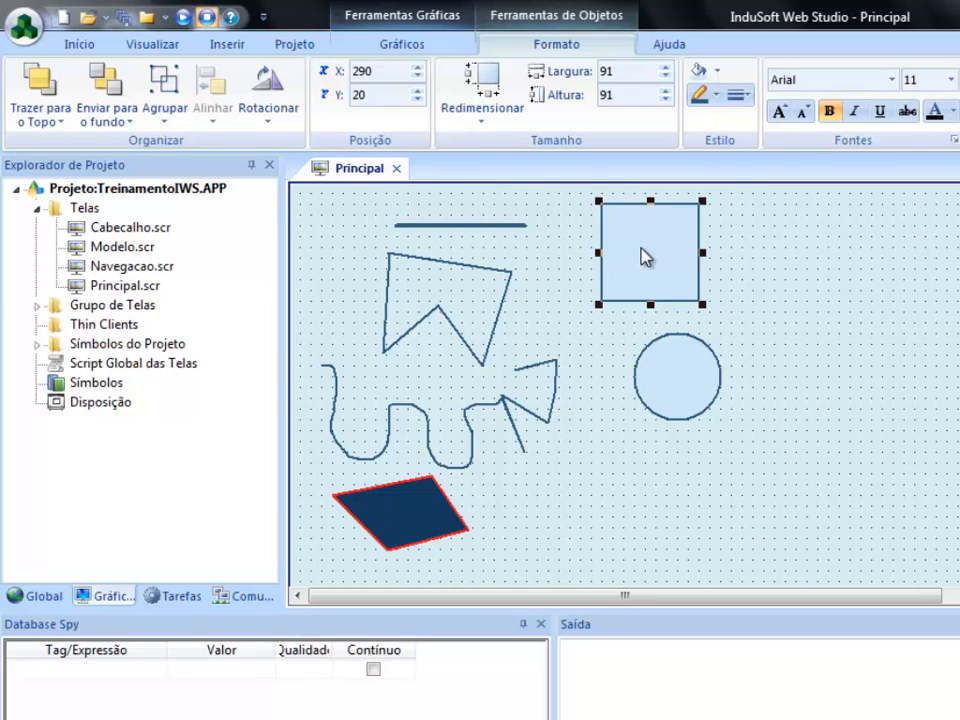
Step: Nudge the square back and forth horizontally in 10-unit grid increments, ending at X 300
{"action": "key", "text": "Right"}
{"action": "key", "text": "Right"}
{"action": "key", "text": "Left"}
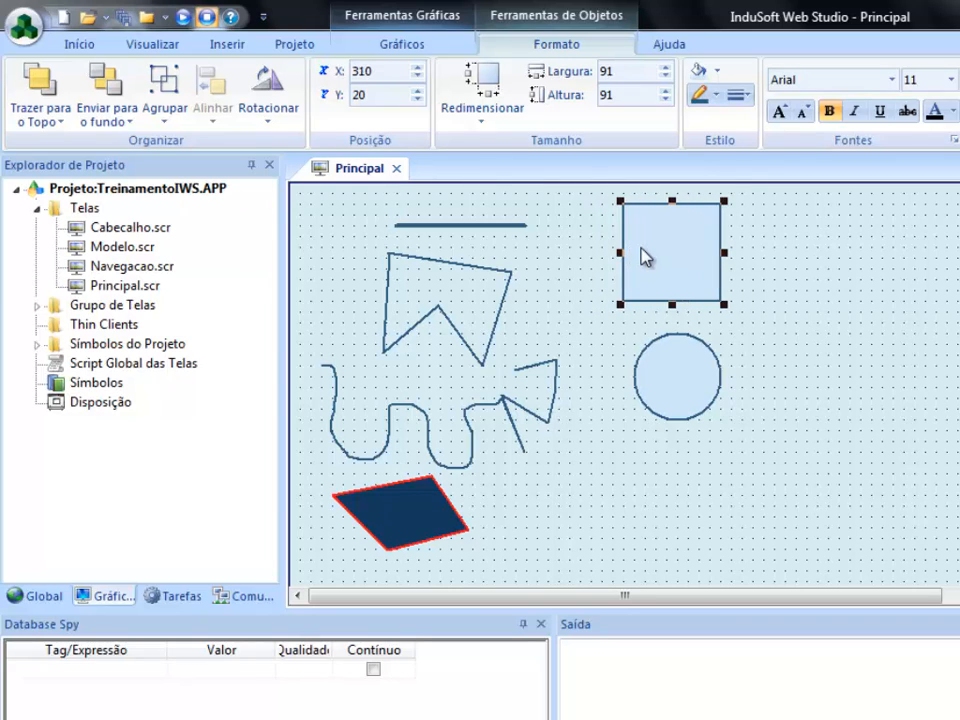
{"action": "key", "text": "Left"}
{"action": "key", "text": "Left"}
{"action": "key", "text": "Left"}
{"action": "key", "text": "Right"}
{"action": "key", "text": "Right"}
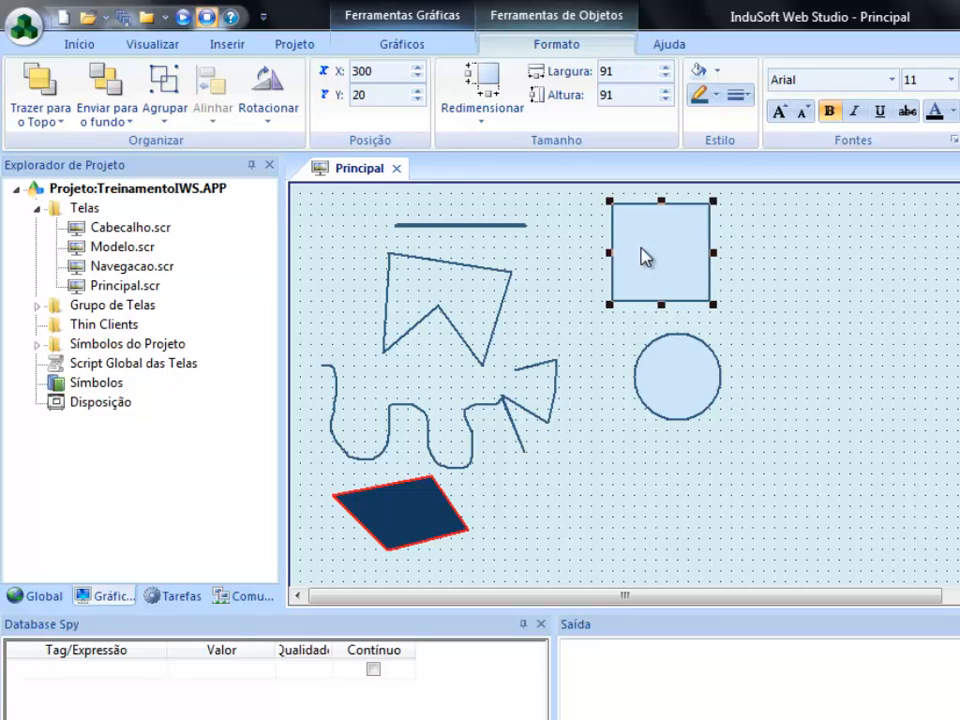
{"action": "key", "text": "Left"}
{"action": "key", "text": "Left"}
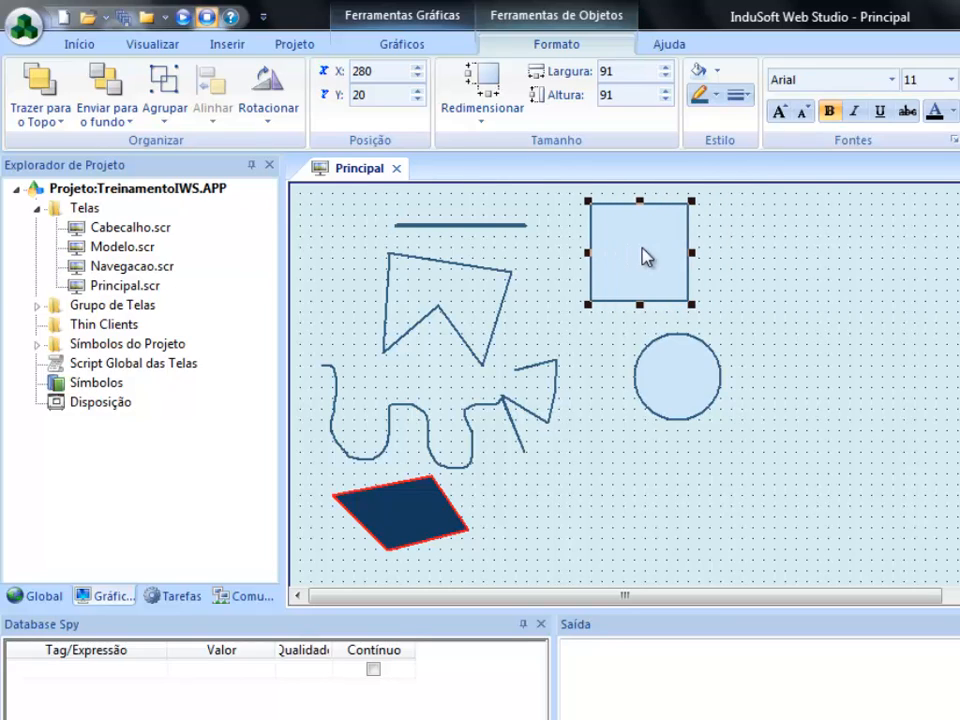
{"action": "key", "text": "Right"}
{"action": "key", "text": "Right"}
{"action": "key", "text": "Left"}
{"action": "key", "text": "Left"}
{"action": "key", "text": "Left"}
{"action": "key", "text": "Right"}
{"action": "key", "text": "Right"}
{"action": "key", "text": "Right"}
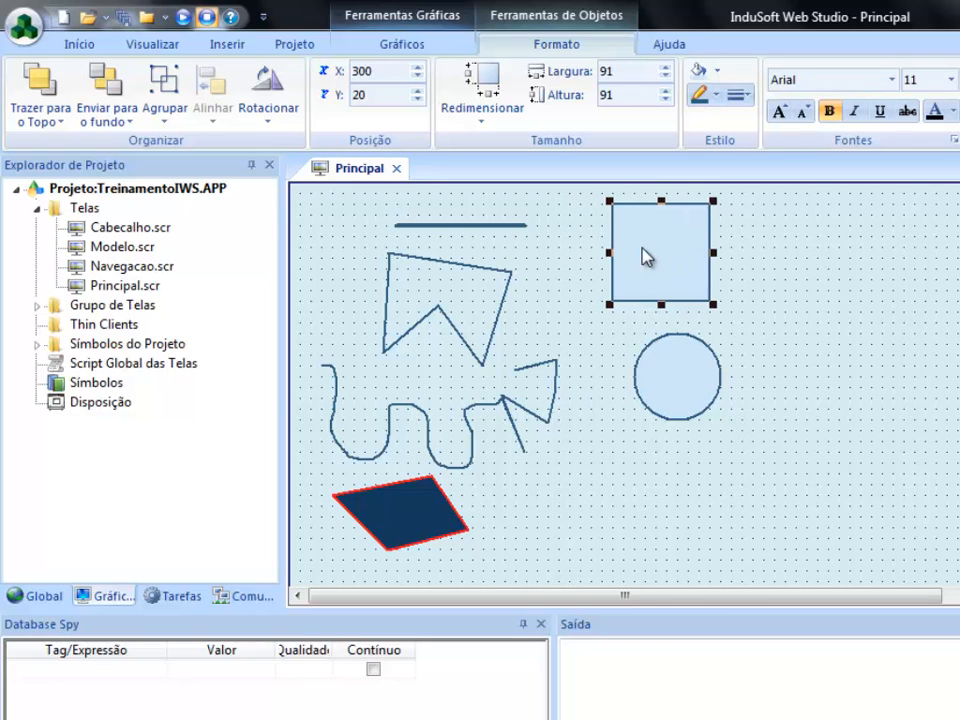
Step: Turn off Alinhar à Grade in the screen's grid settings and apply the change
{"action": "right_click", "coordinate": [766, 322]}
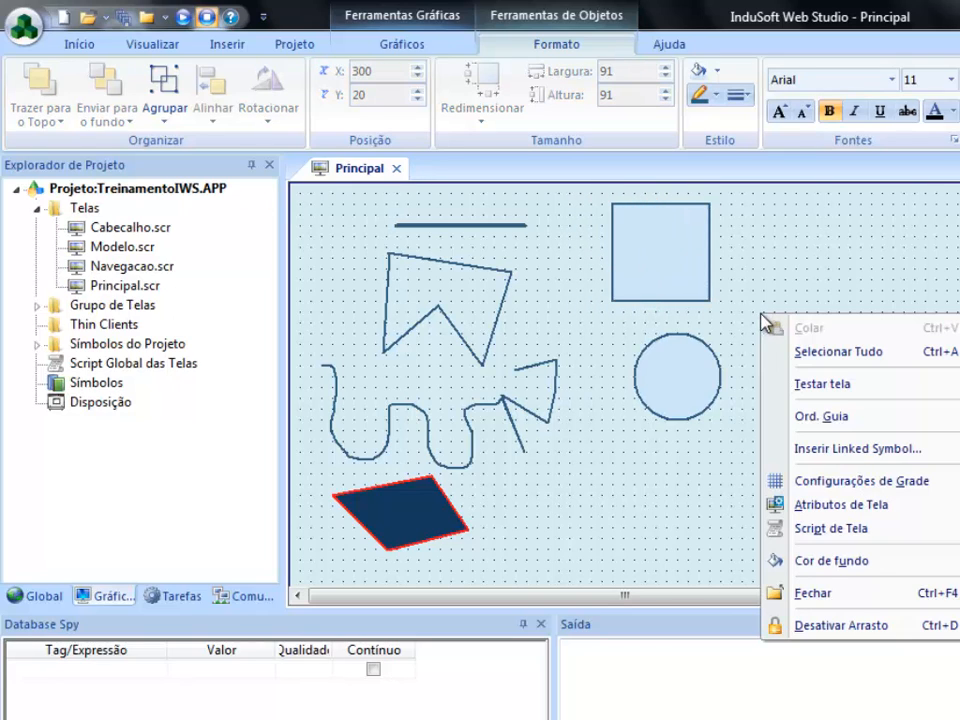
{"action": "left_click", "coordinate": [810, 483]}
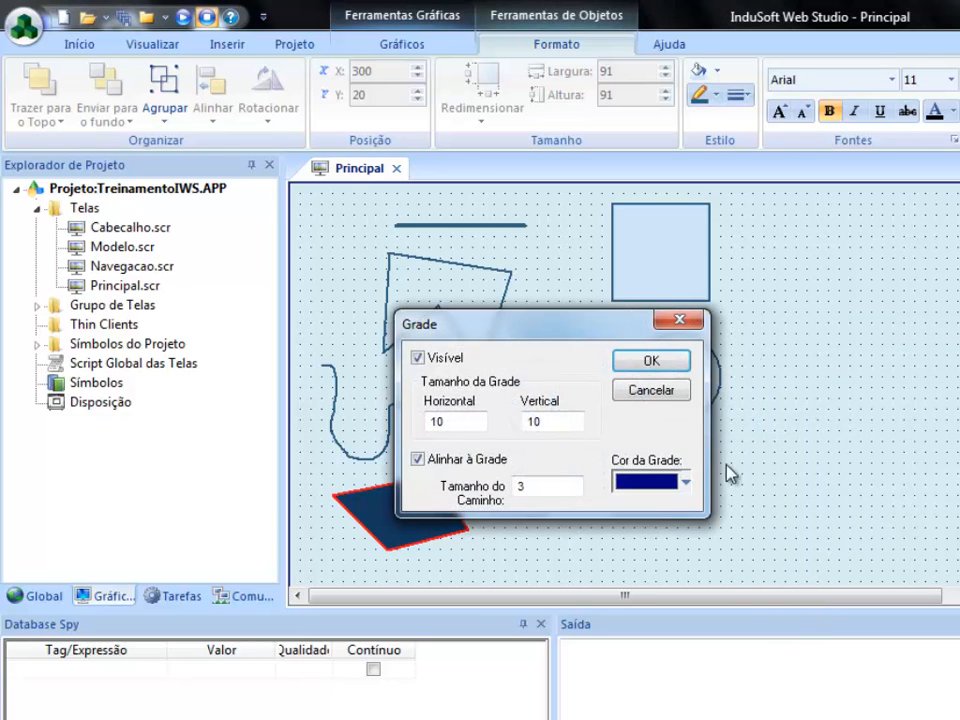
{"action": "left_click", "coordinate": [497, 466]}
{"action": "left_click", "coordinate": [650, 361]}
Step: Nudge the square horizontally in single-unit increments to X 308
{"action": "left_click", "coordinate": [649, 250]}
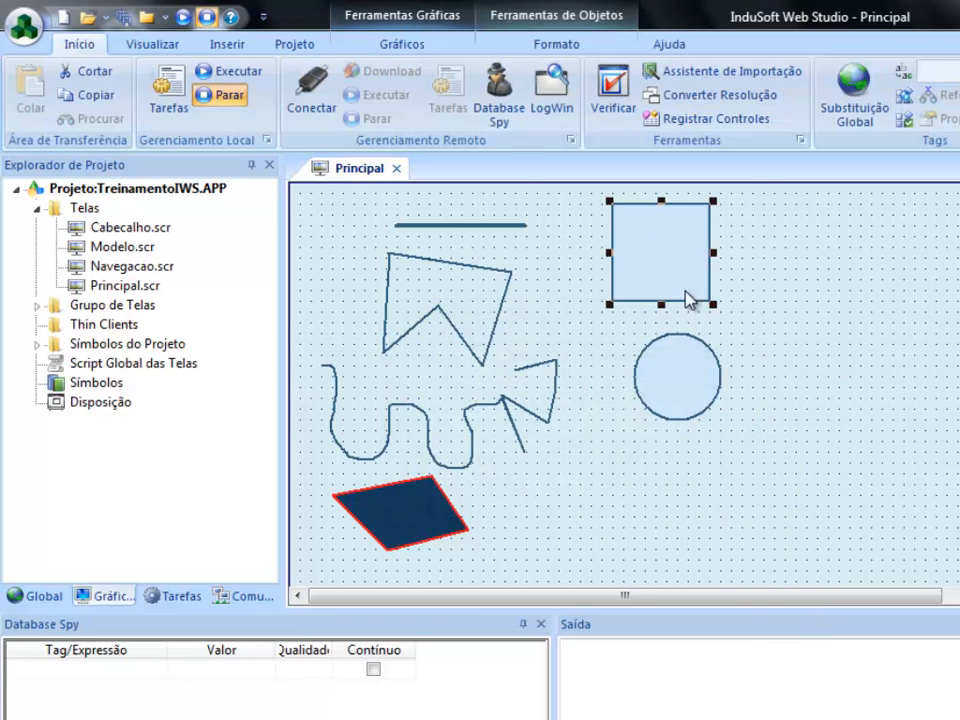
{"action": "key", "text": "Right"}
{"action": "key", "text": "Right"}
{"action": "key", "text": "Right"}
{"action": "key", "text": "Right"}
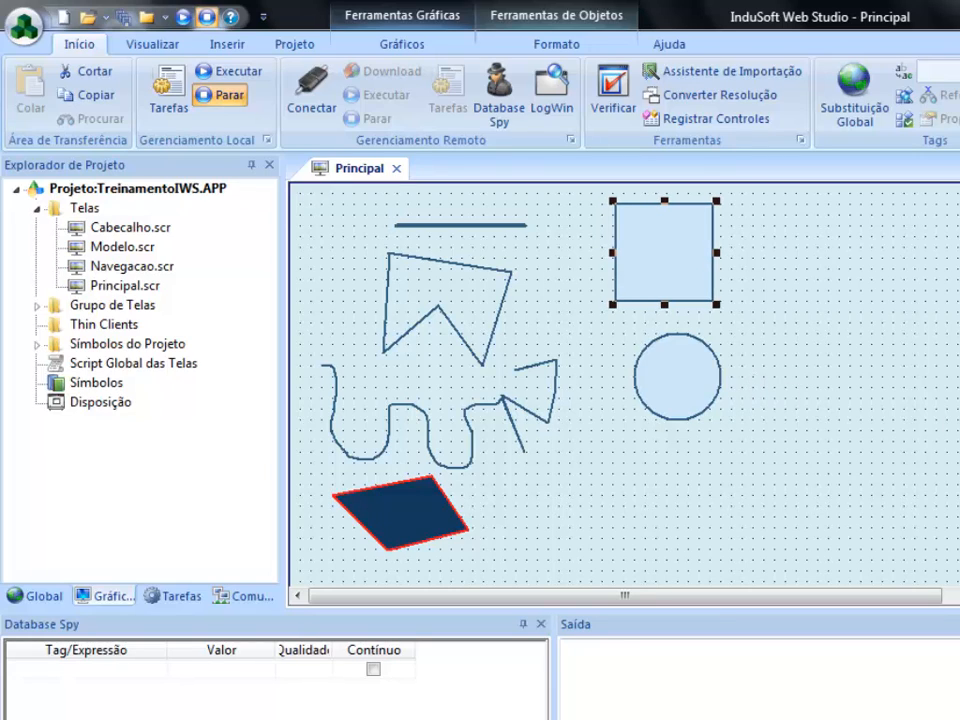
{"action": "key", "text": "Right"}
{"action": "key", "text": "Right"}
{"action": "key", "text": "Right"}
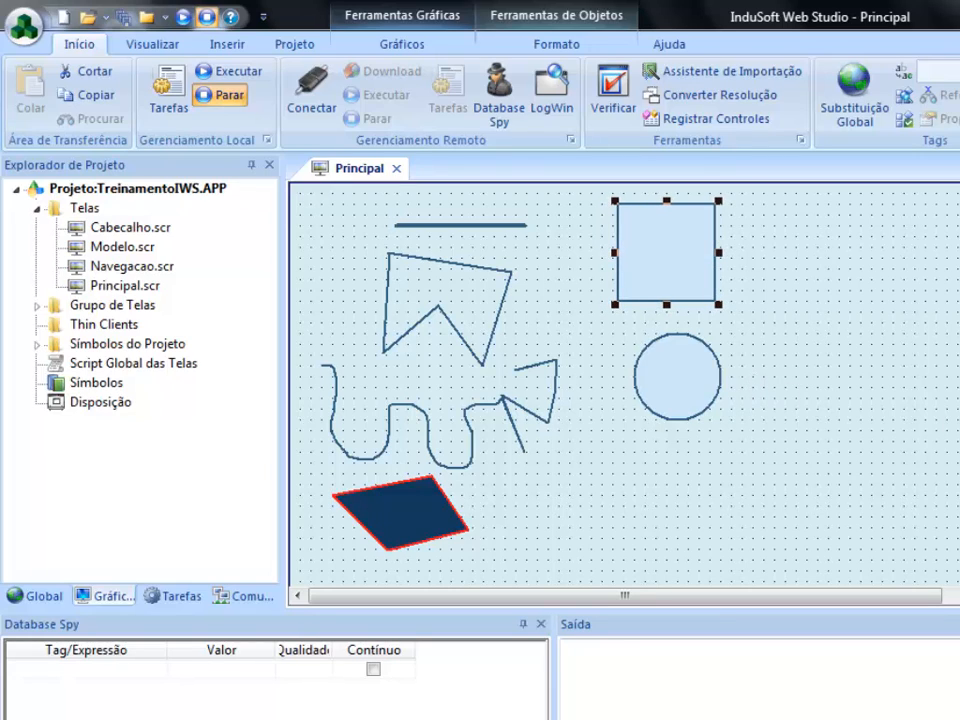
{"action": "key", "text": "Right"}
{"action": "key", "text": "Right"}
{"action": "key", "text": "Right"}
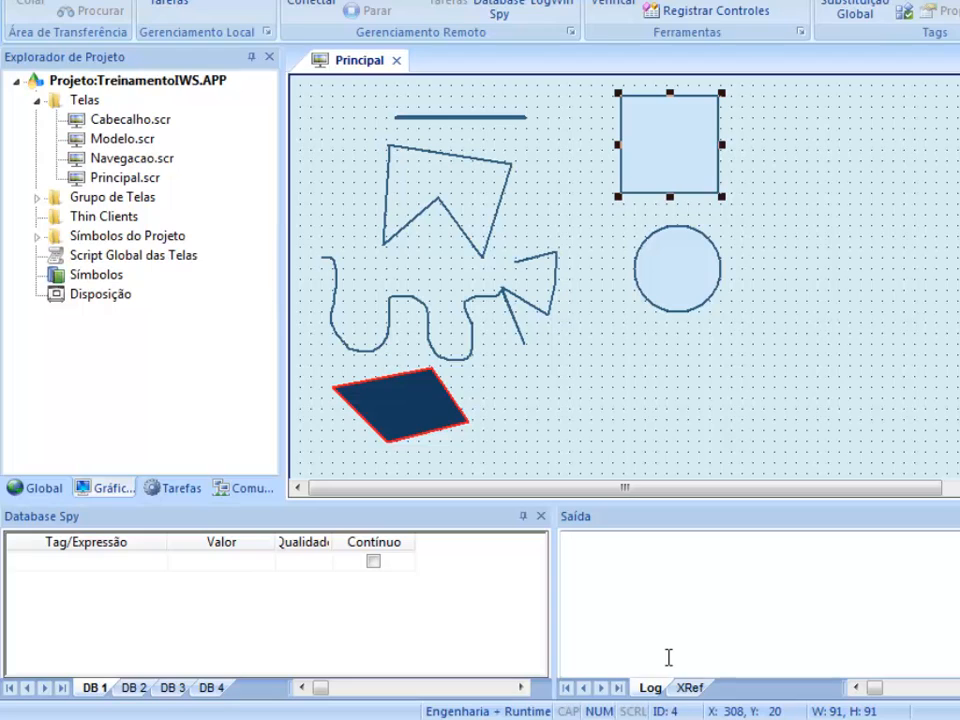
Step: Move the thick line freehand to X 86, Y 35 and the circle to X 305, Y 134
{"action": "left_click", "coordinate": [435, 265]}
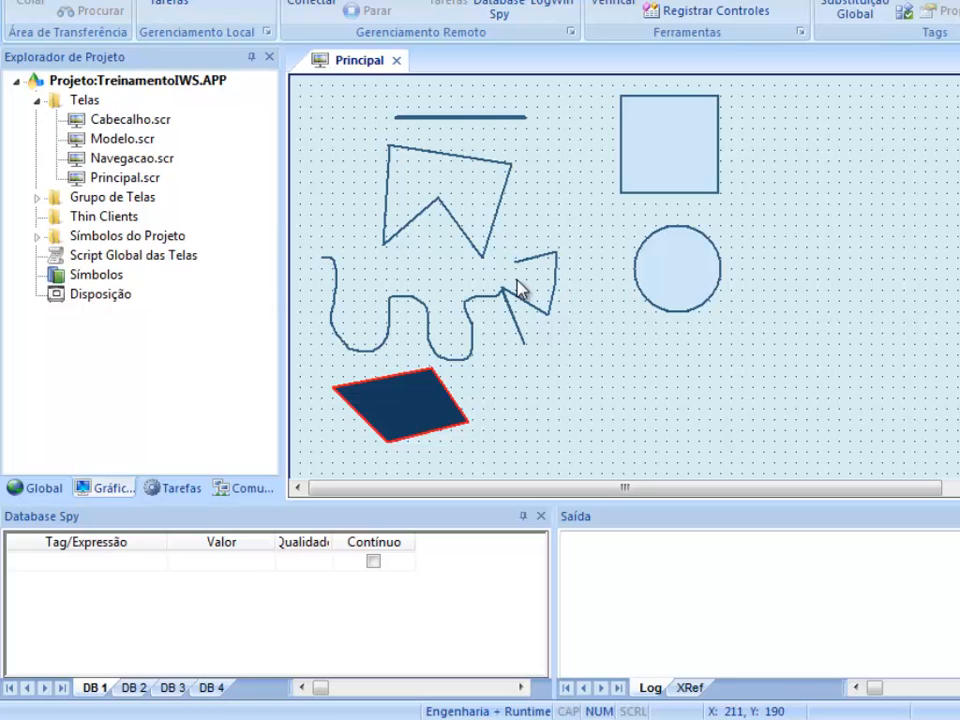
{"action": "left_click", "coordinate": [463, 119]}
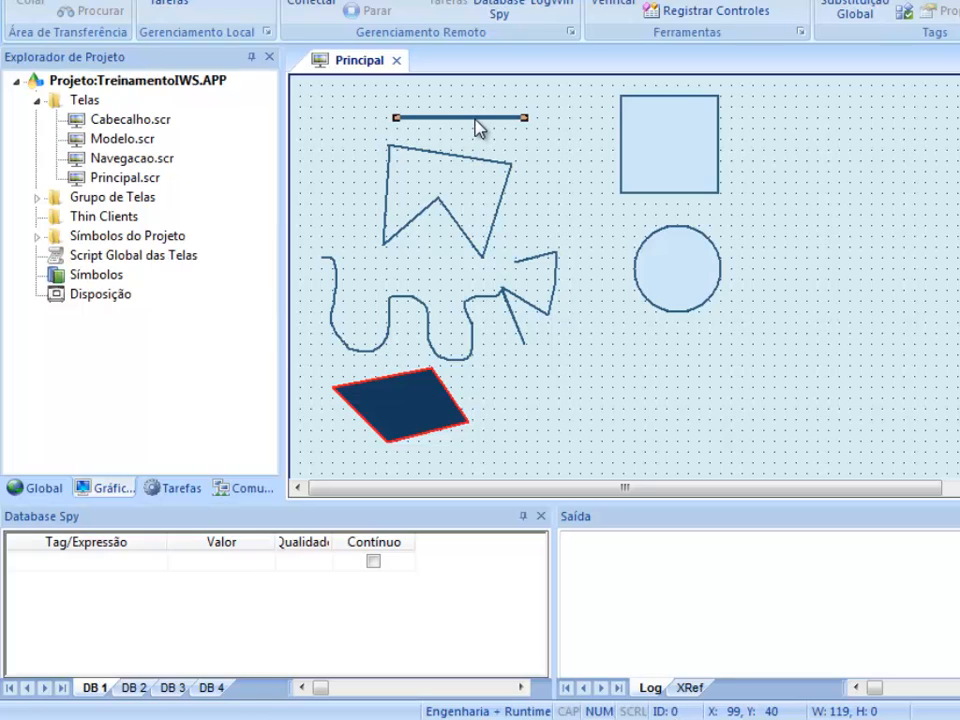
{"action": "mouse_move", "coordinate": [475, 118]}
{"action": "left_mouse_down"}
{"action": "mouse_move", "coordinate": [610, 124]}
{"action": "mouse_move", "coordinate": [630, 215]}
{"action": "mouse_move", "coordinate": [625, 271]}
{"action": "mouse_move", "coordinate": [510, 360]}
{"action": "mouse_move", "coordinate": [478, 428]}
{"action": "mouse_move", "coordinate": [480, 205]}
{"action": "mouse_move", "coordinate": [615, 145]}
{"action": "mouse_move", "coordinate": [647, 294]}
{"action": "mouse_move", "coordinate": [499, 407]}
{"action": "mouse_move", "coordinate": [463, 121]}
{"action": "left_mouse_up"}
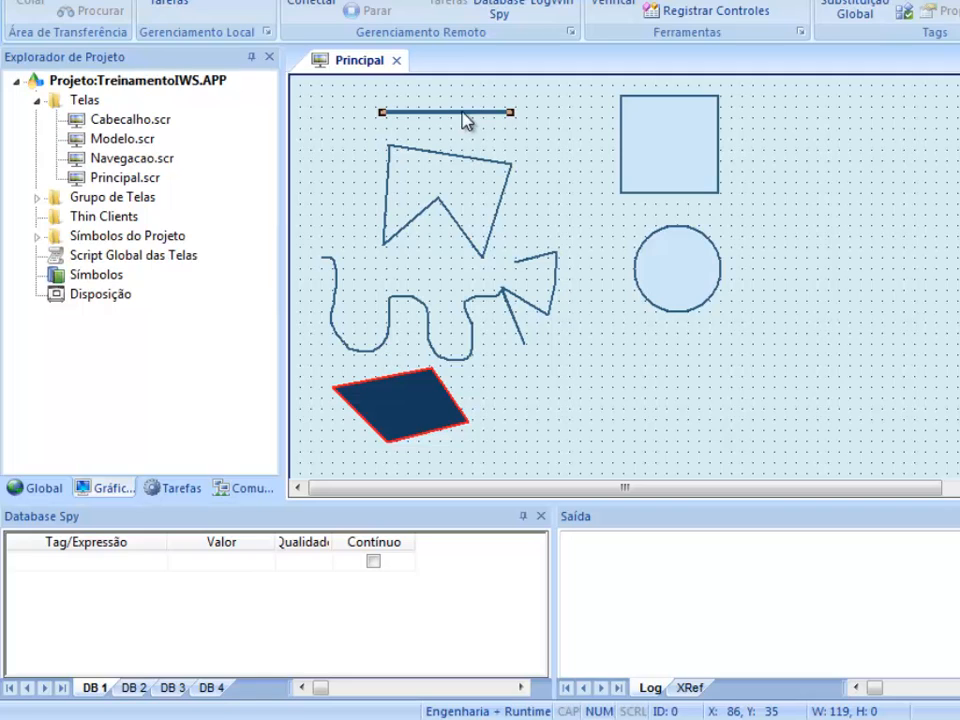
{"action": "mouse_move", "coordinate": [666, 285]}
{"action": "left_mouse_down"}
{"action": "mouse_move", "coordinate": [647, 172]}
{"action": "mouse_move", "coordinate": [574, 146]}
{"action": "mouse_move", "coordinate": [437, 146]}
{"action": "mouse_move", "coordinate": [388, 343]}
{"action": "mouse_move", "coordinate": [574, 146]}
{"action": "mouse_move", "coordinate": [654, 272]}
{"action": "left_mouse_up"}
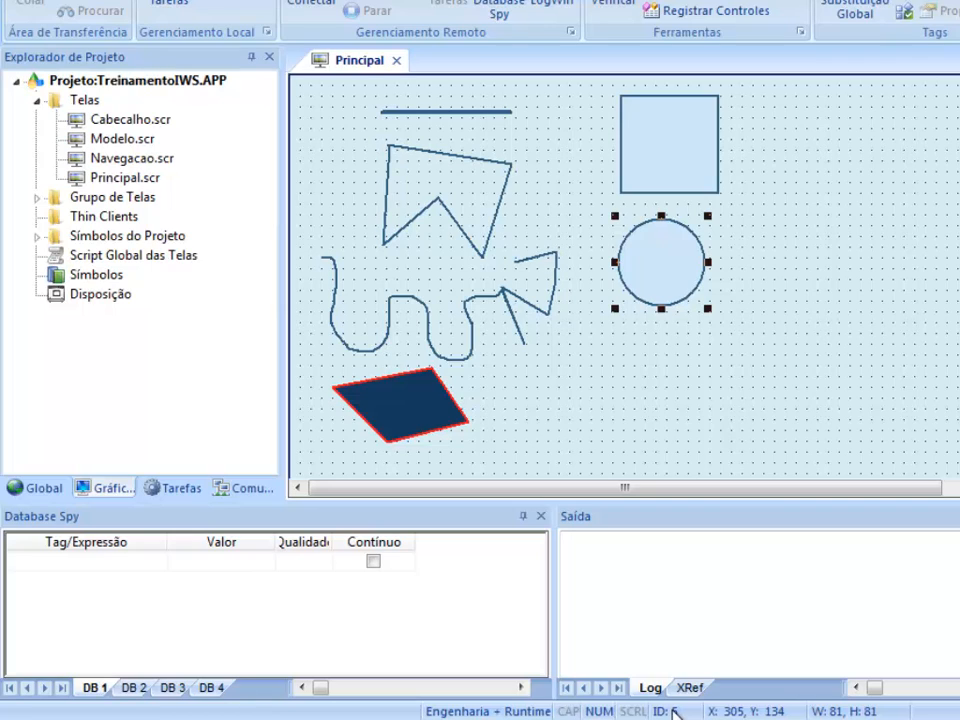
Step: Move the dark blue polygon freehand to X 62, Y 289, shift it slightly back toward the left, and deselect it
{"action": "left_click", "coordinate": [415, 398]}
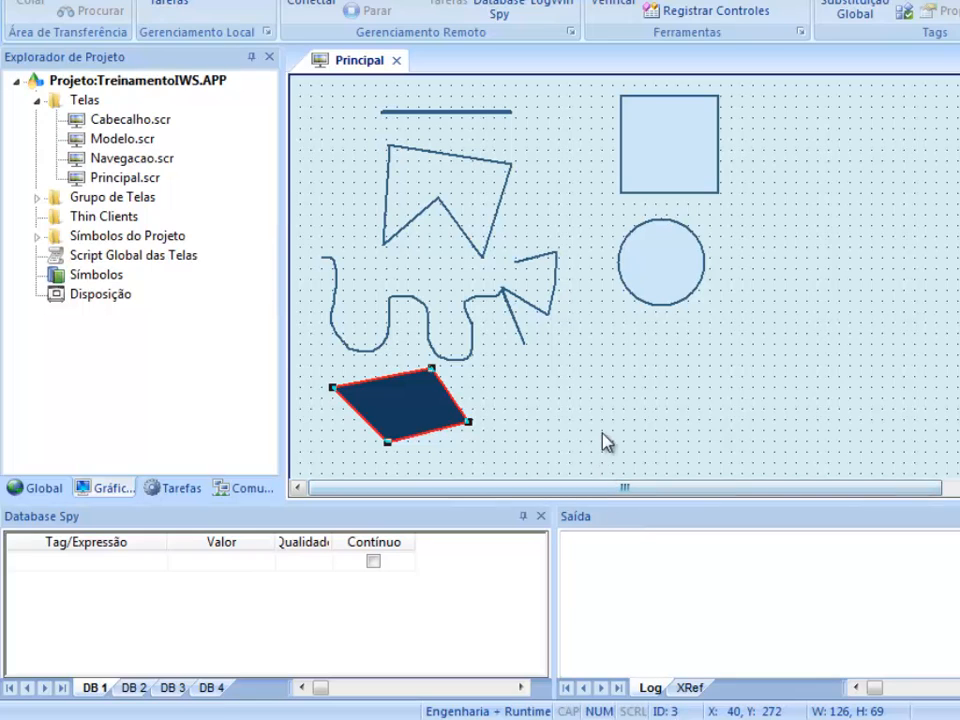
{"action": "left_click_drag", "start_coordinate": [415, 412], "coordinate": [435, 437]}
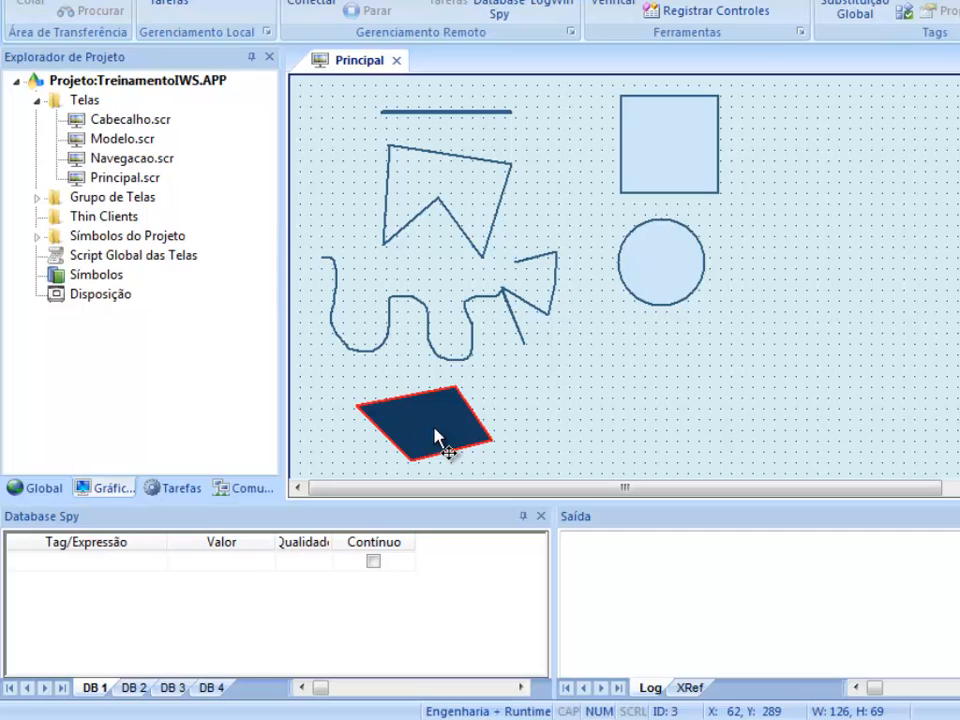
{"action": "mouse_move", "coordinate": [435, 432]}
{"action": "left_mouse_down"}
{"action": "mouse_move", "coordinate": [553, 306]}
{"action": "mouse_move", "coordinate": [617, 268]}
{"action": "mouse_move", "coordinate": [619, 176]}
{"action": "mouse_move", "coordinate": [624, 261]}
{"action": "mouse_move", "coordinate": [636, 159]}
{"action": "mouse_move", "coordinate": [636, 326]}
{"action": "mouse_move", "coordinate": [450, 429]}
{"action": "mouse_move", "coordinate": [418, 433]}
{"action": "left_mouse_up"}
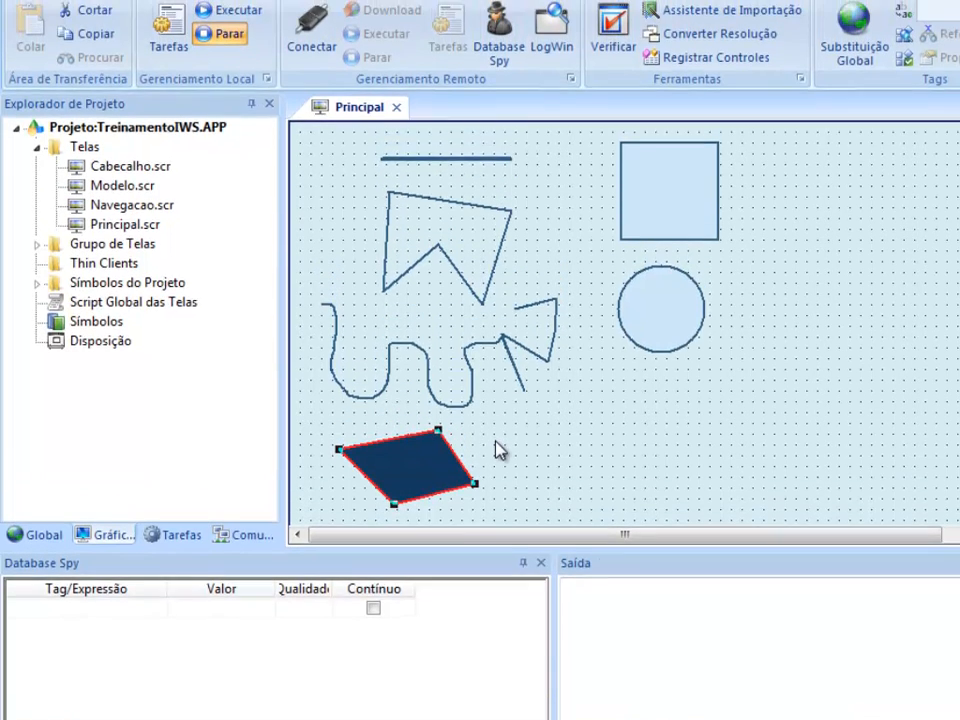
{"action": "left_click", "coordinate": [496, 395]}
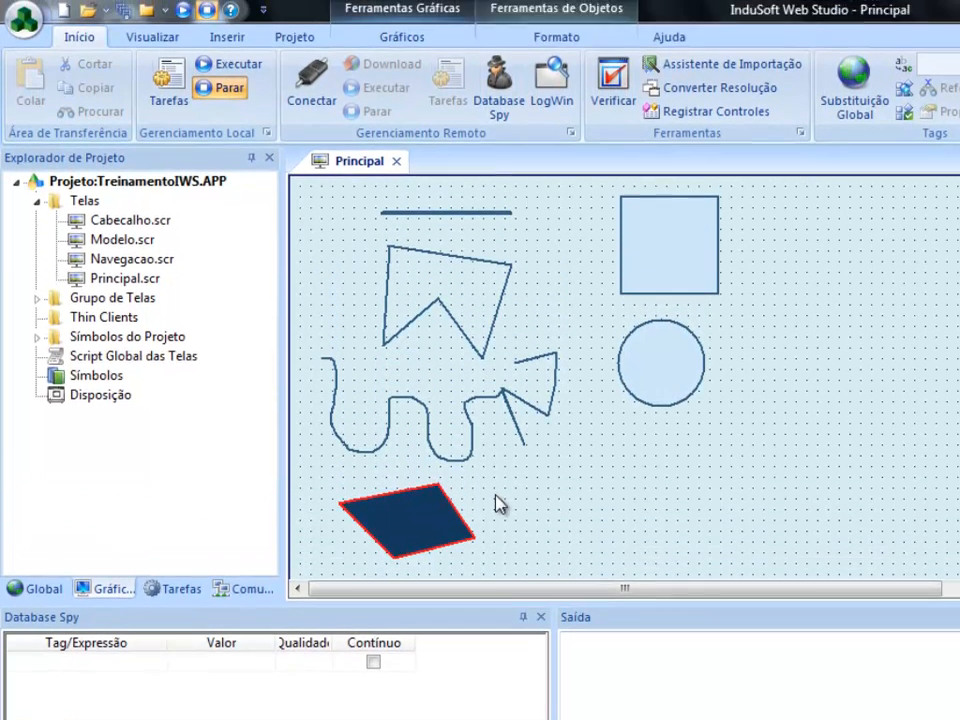
Step: Use Go to to select the object with ID 2
{"action": "left_click", "coordinate": [403, 46]}
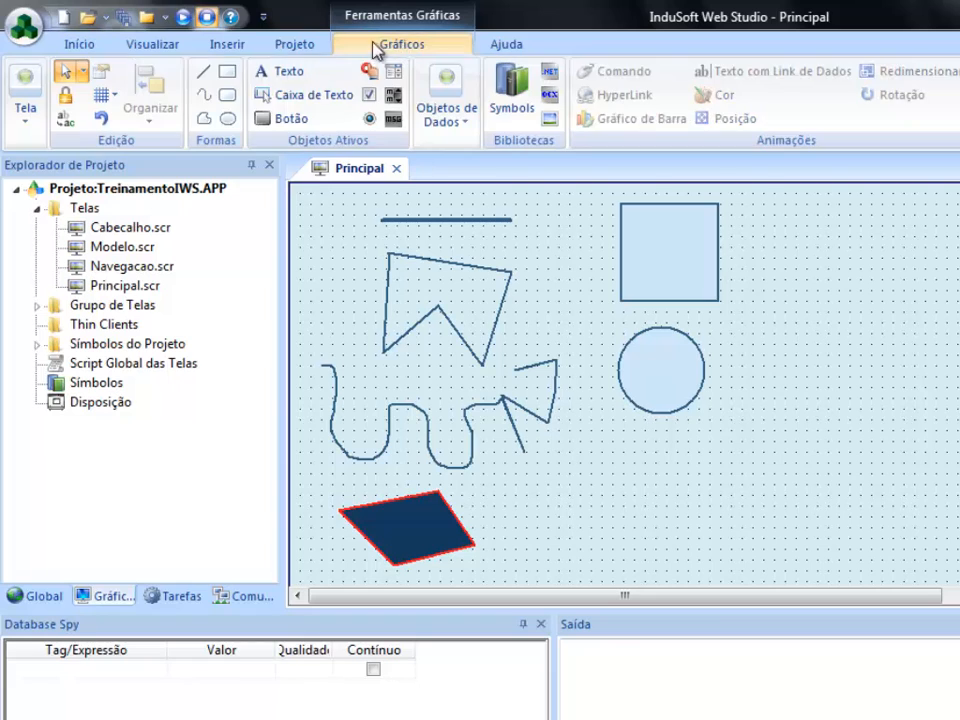
{"action": "left_click", "coordinate": [84, 73]}
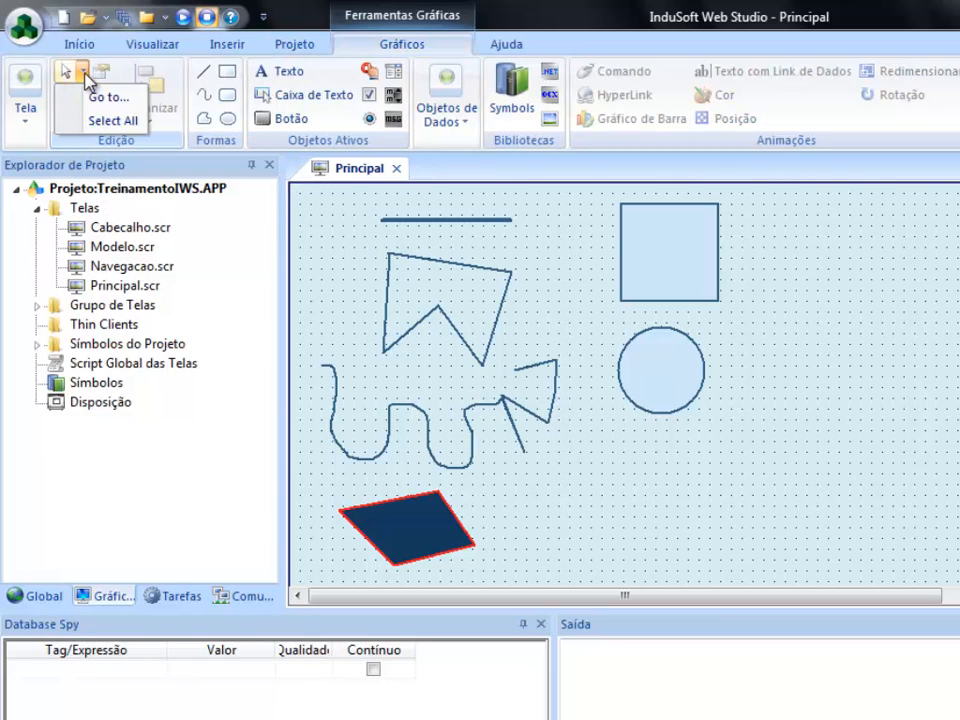
{"action": "left_click", "coordinate": [100, 98]}
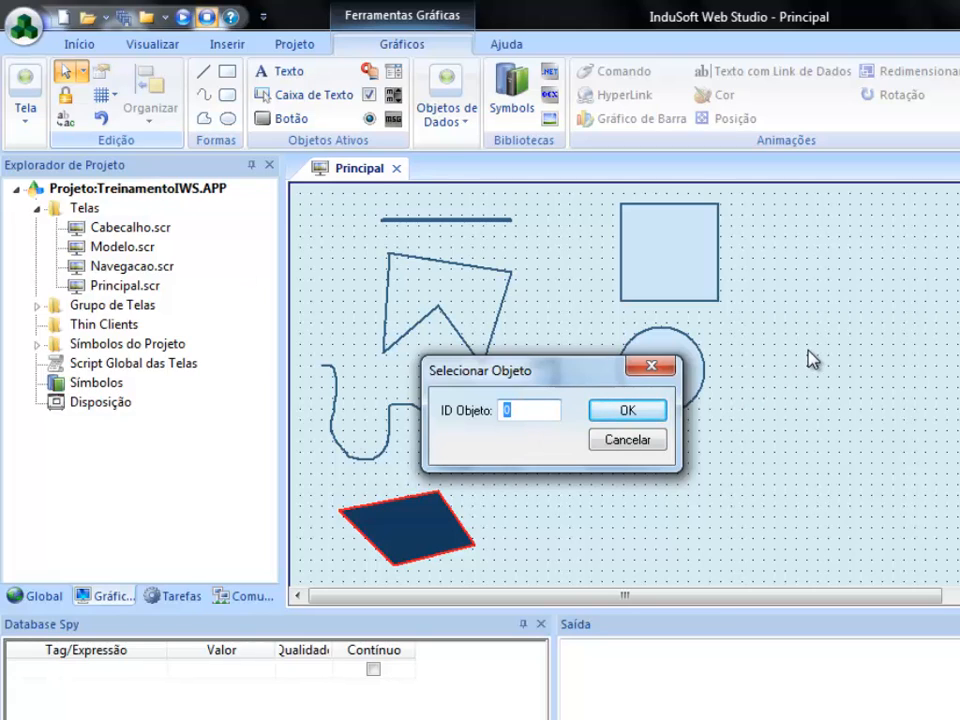
{"action": "type", "text": "2"}
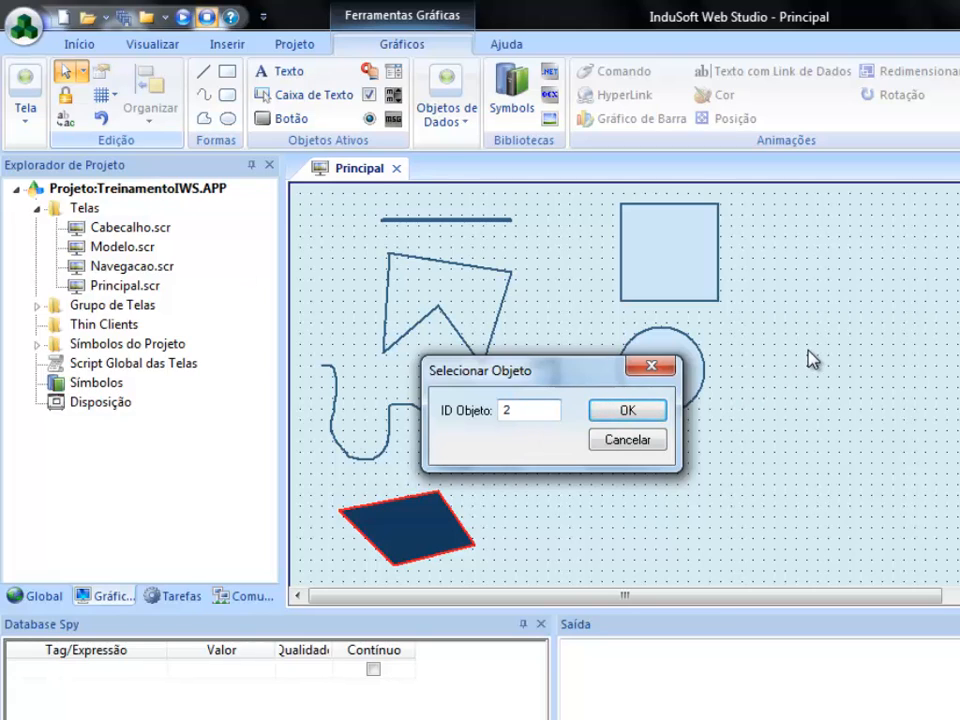
{"action": "left_click", "coordinate": [604, 408]}
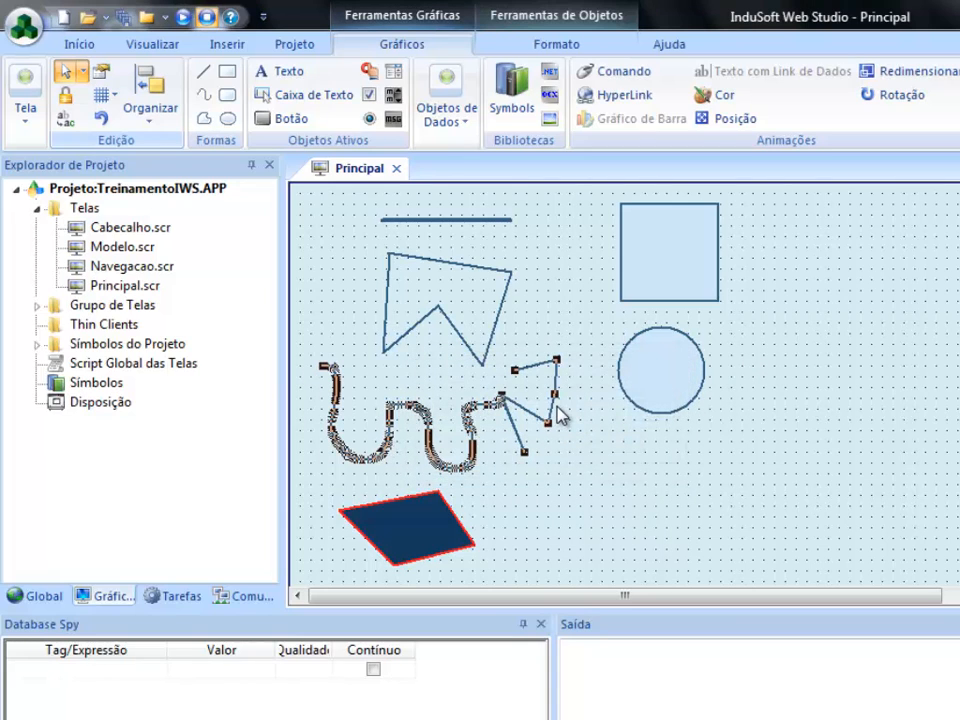
Step: Enlarge the circle to about twice its diameter, move it over the square so it covers it, and deselect it
{"action": "left_click", "coordinate": [648, 386]}
{"action": "left_click_drag", "start_coordinate": [710, 416], "coordinate": [812, 490]}
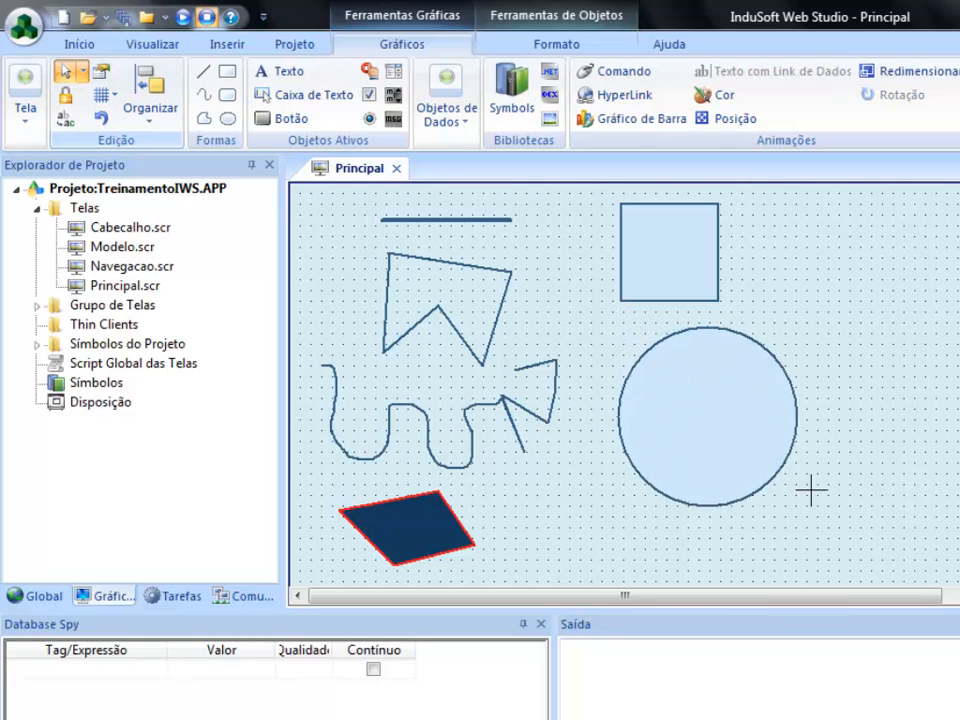
{"action": "left_click_drag", "start_coordinate": [754, 459], "coordinate": [708, 332]}
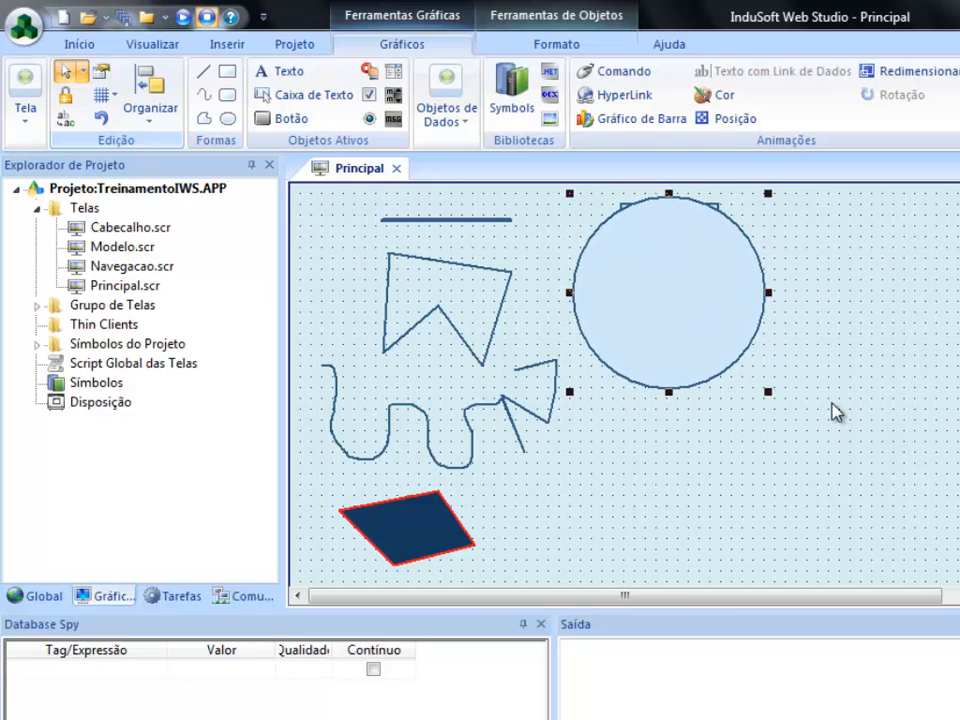
{"action": "left_click", "coordinate": [837, 413]}
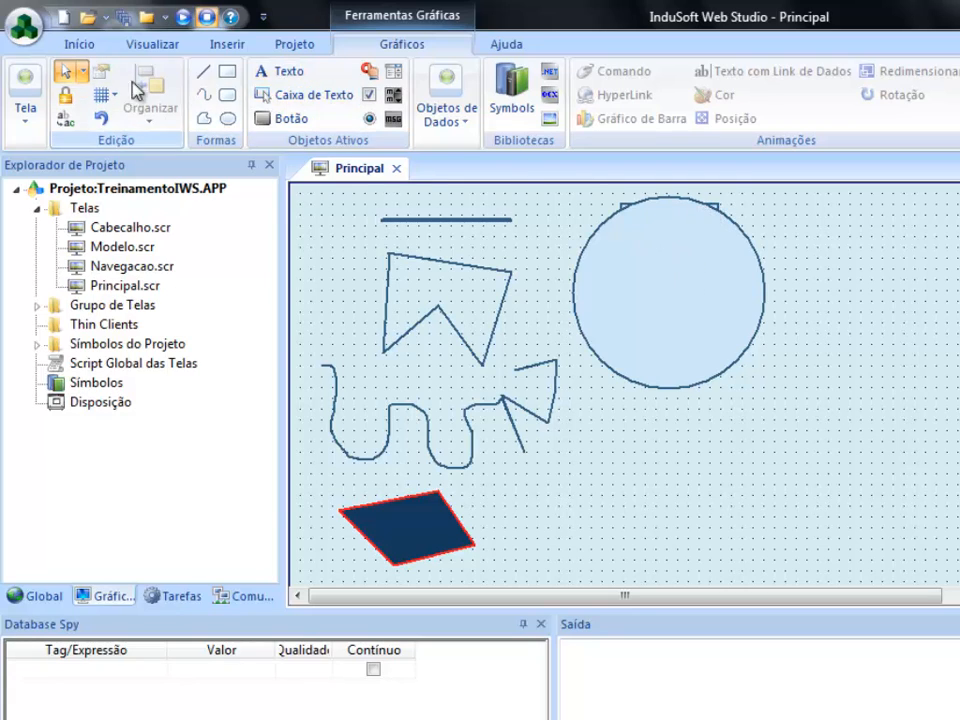
Step: Use Go to to select the square hidden behind the circle by its object ID 4
{"action": "left_click", "coordinate": [82, 74]}
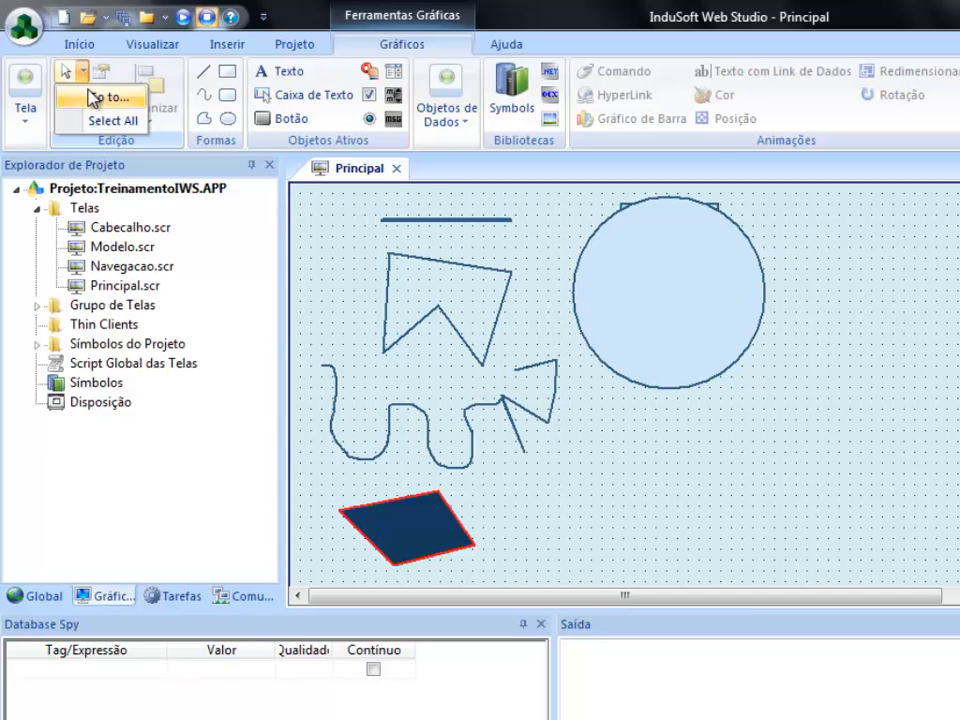
{"action": "left_click", "coordinate": [98, 98]}
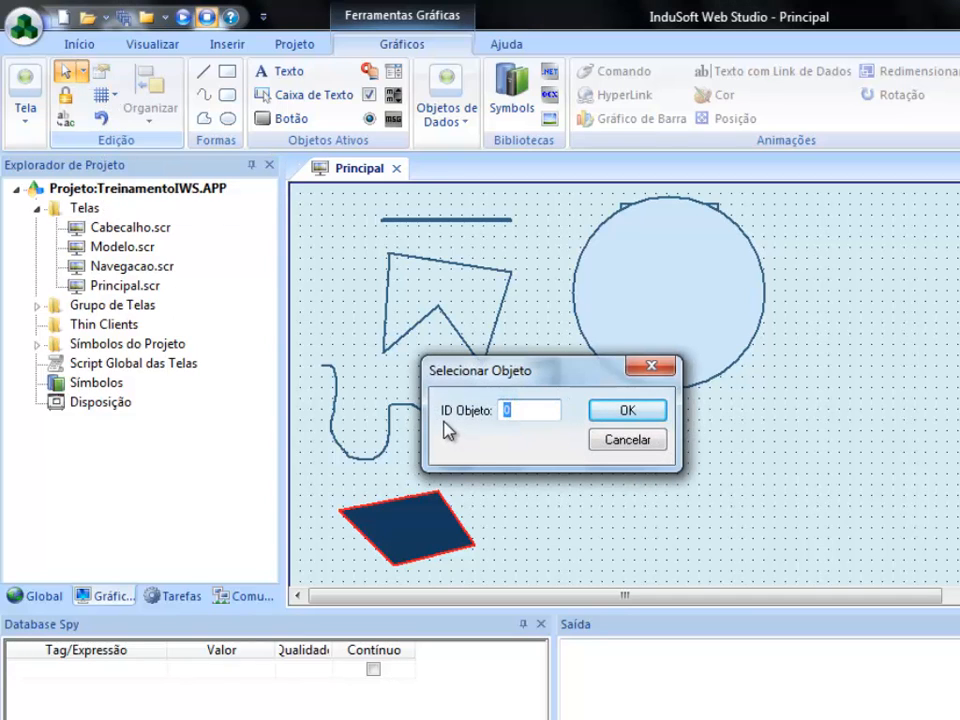
{"action": "type", "text": "4"}
{"action": "left_click", "coordinate": [615, 414]}
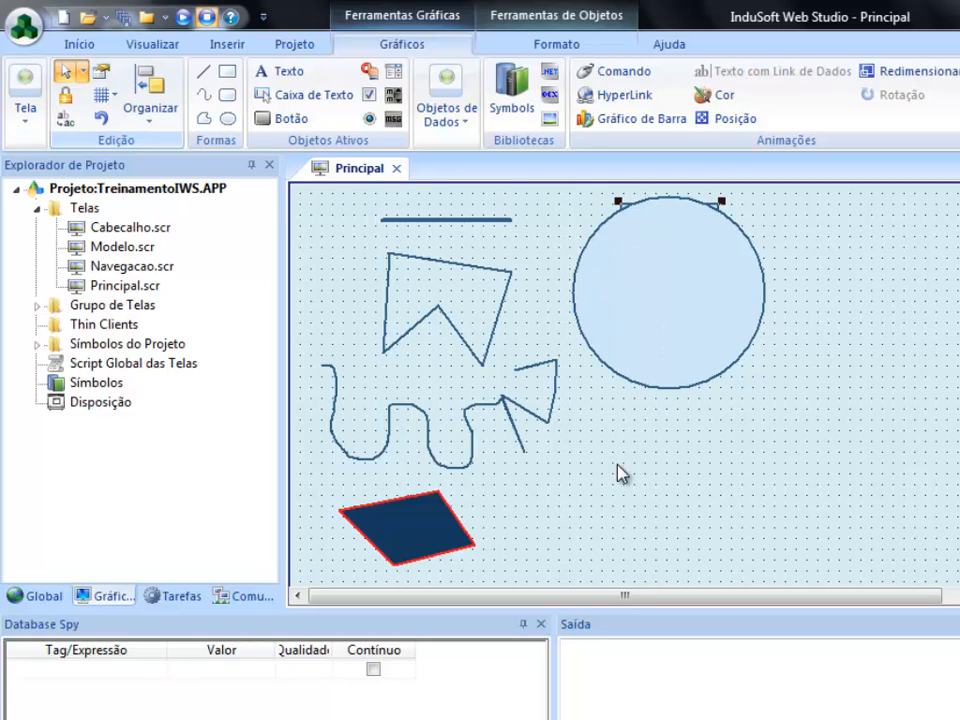
Step: Open the selected square's properties, set its Preencher background colour to red, and close the properties
{"action": "key", "text": "alt+Return"}
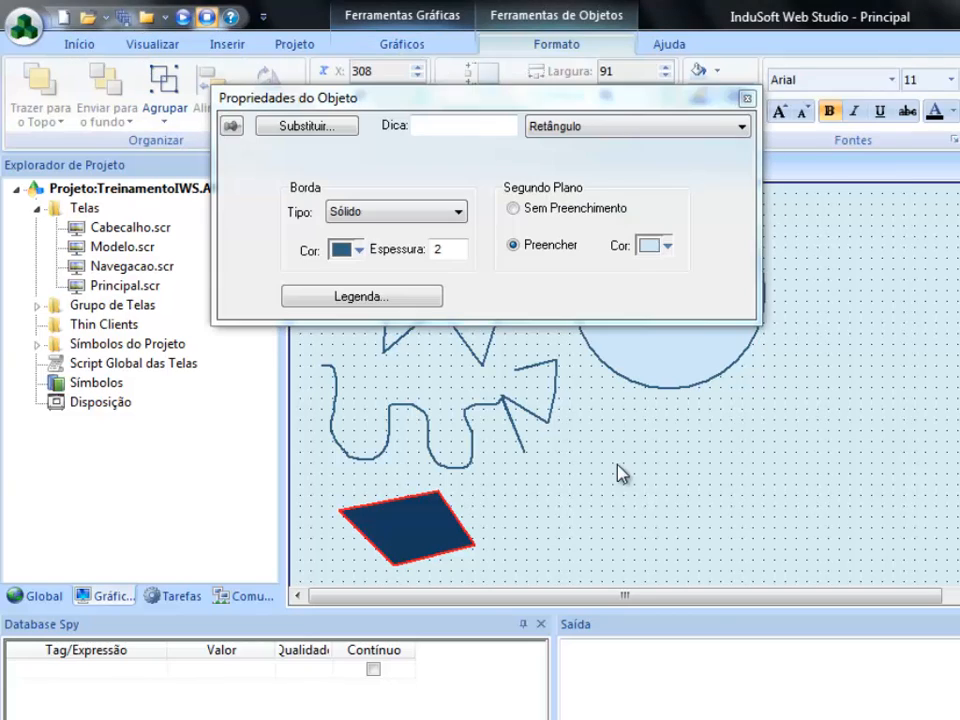
{"action": "left_click_drag", "start_coordinate": [537, 102], "coordinate": [447, 302]}
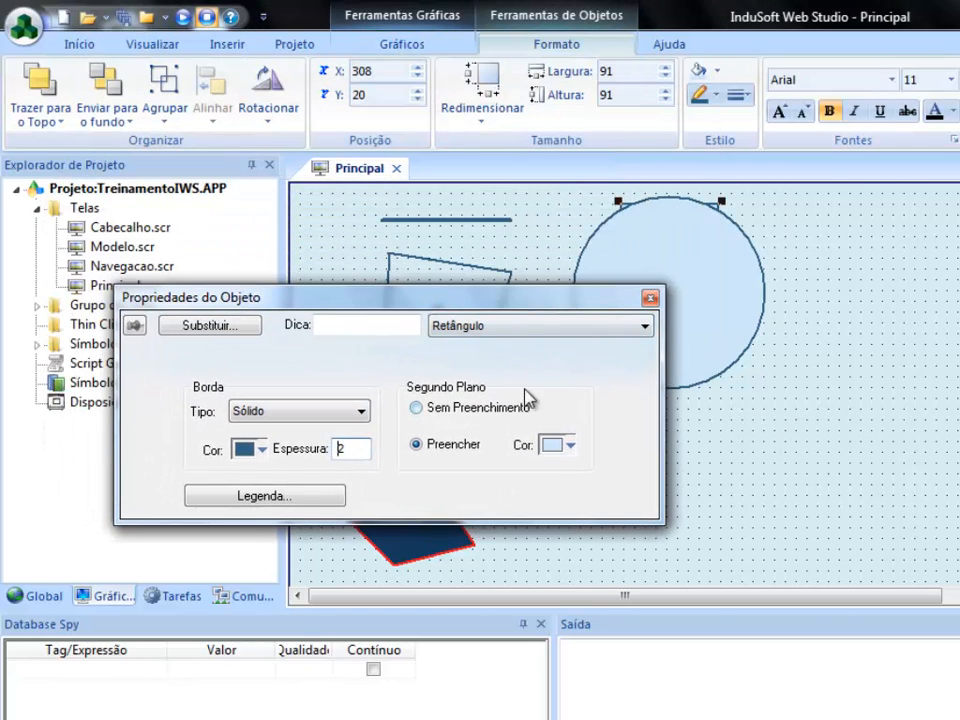
{"action": "left_click", "coordinate": [569, 446]}
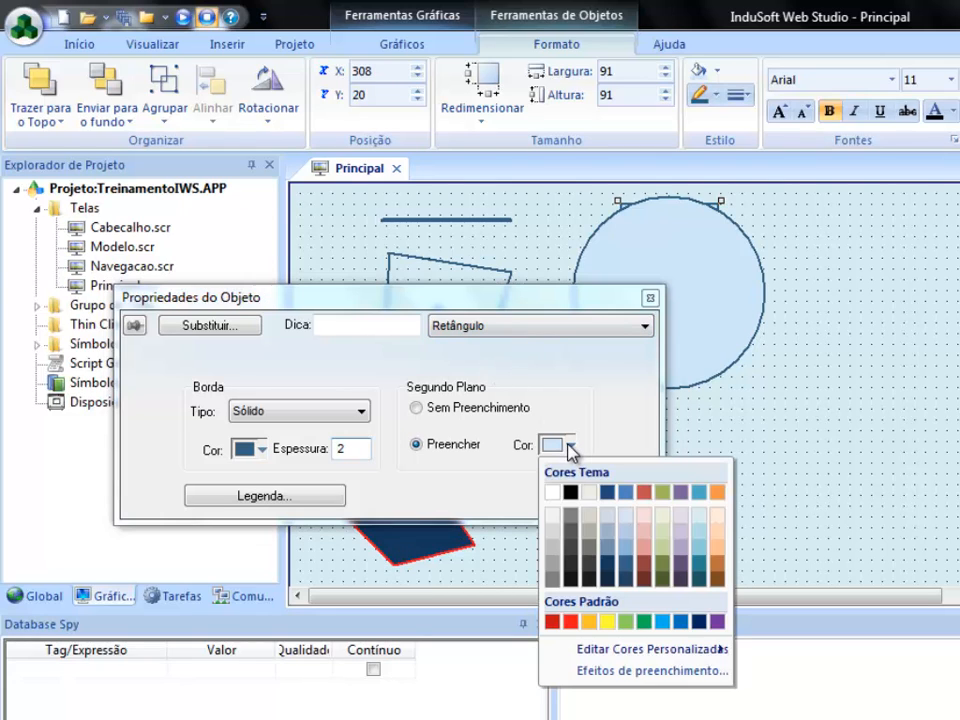
{"action": "left_click", "coordinate": [570, 622]}
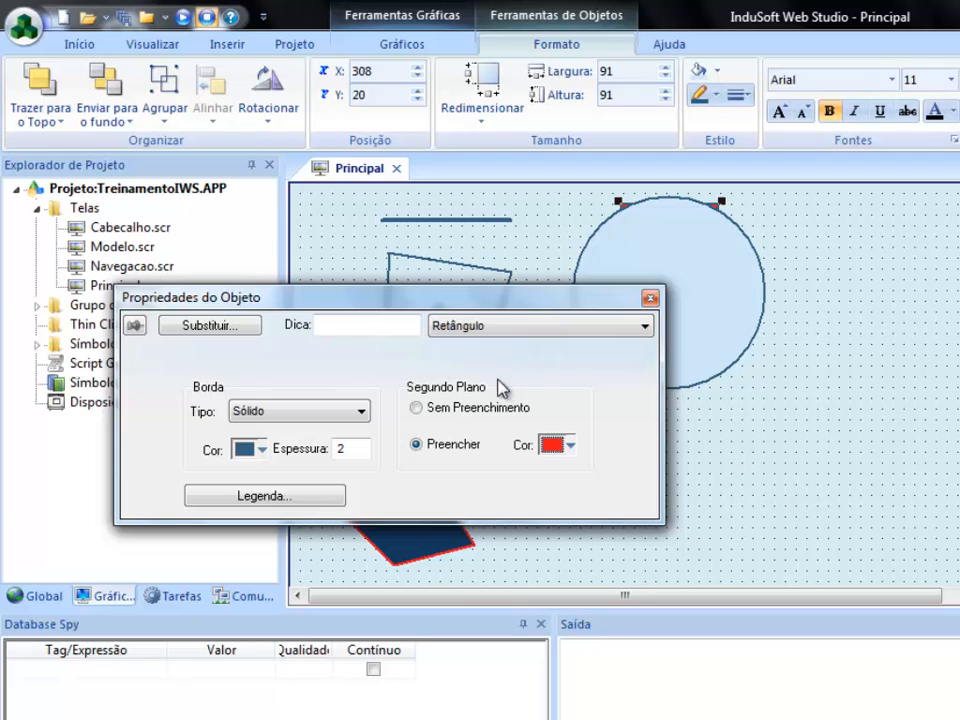
{"action": "left_click", "coordinate": [711, 480]}
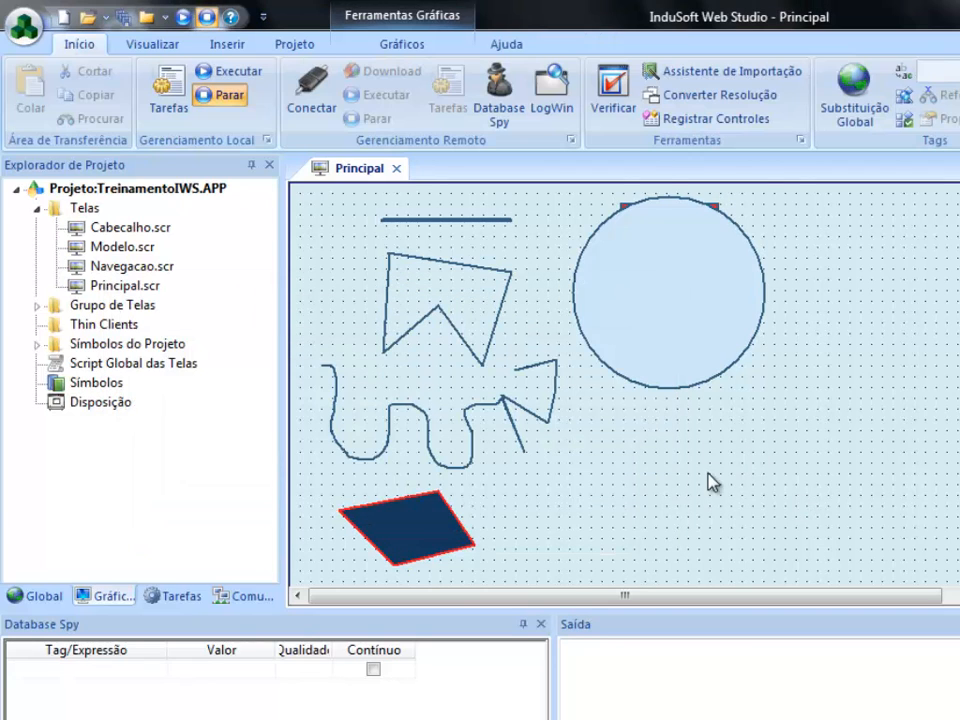
Step: Shrink the circle, move it just below the red square, and enlarge it to slightly wider than the square
{"action": "left_click", "coordinate": [659, 326]}
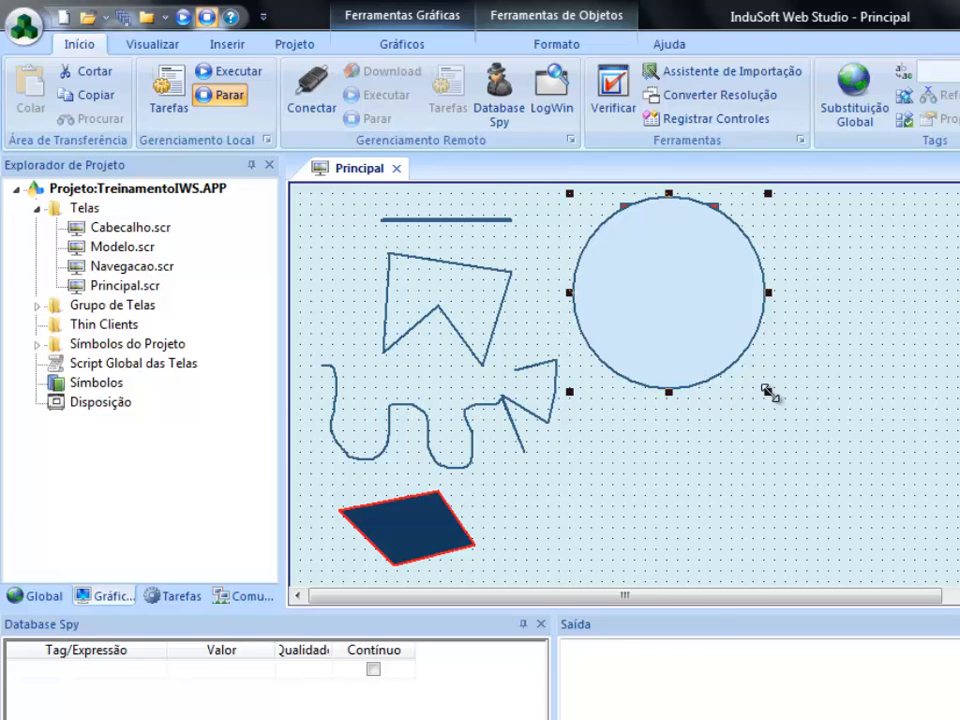
{"action": "left_click_drag", "start_coordinate": [769, 393], "coordinate": [669, 313]}
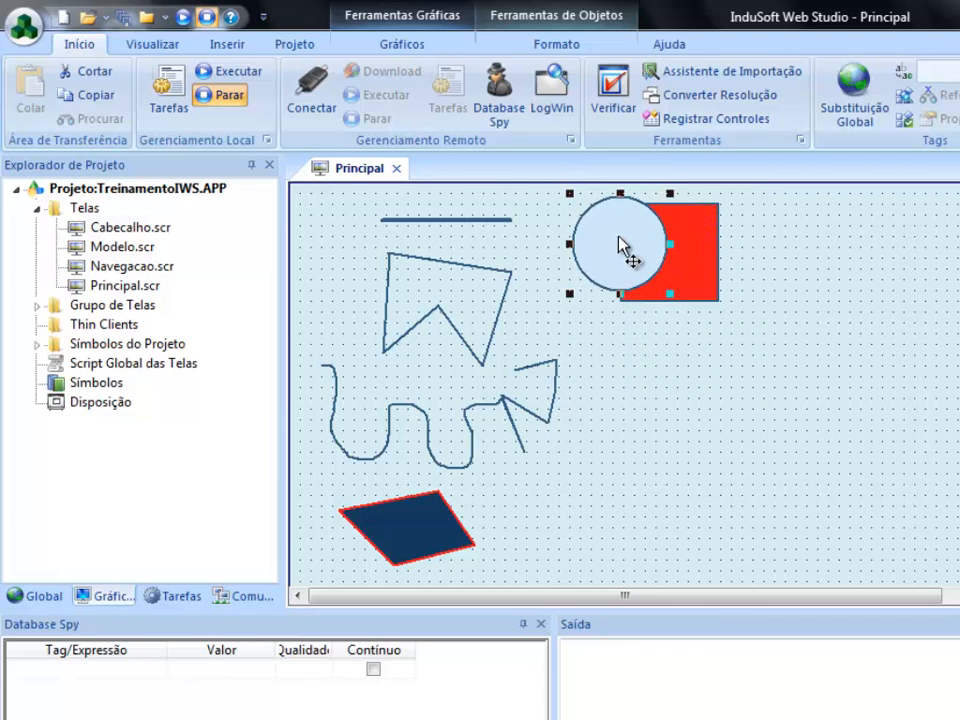
{"action": "left_click_drag", "start_coordinate": [628, 249], "coordinate": [670, 335]}
{"action": "mouse_move", "coordinate": [719, 387]}
{"action": "left_mouse_down"}
{"action": "mouse_move", "coordinate": [753, 418]}
{"action": "mouse_move", "coordinate": [711, 394]}
{"action": "left_mouse_up"}
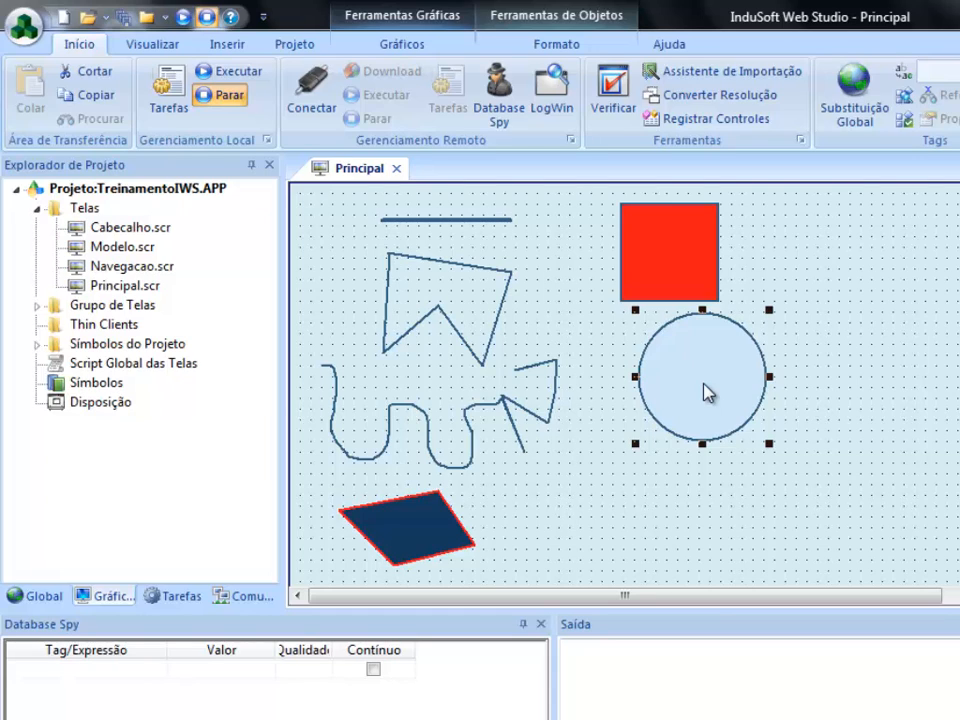
Step: Copy and paste the circle, place the duplicate diagonally below the original, and delete the duplicate
{"action": "key", "text": "ctrl+c"}
{"action": "key", "text": "ctrl+v"}
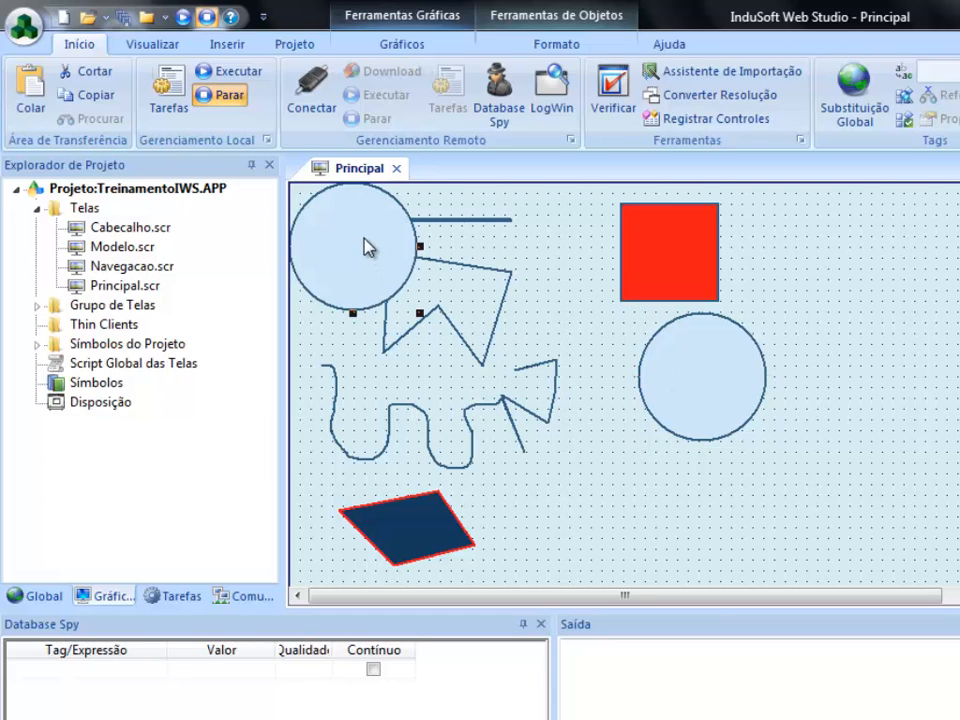
{"action": "left_click_drag", "start_coordinate": [366, 248], "coordinate": [793, 467]}
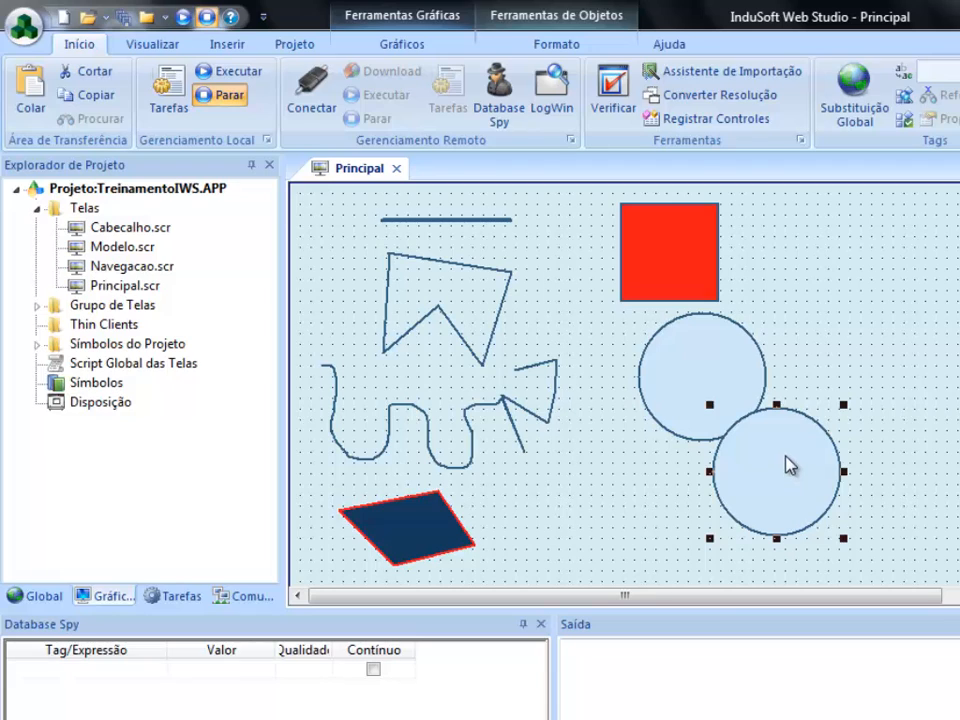
{"action": "key", "text": "Delete"}
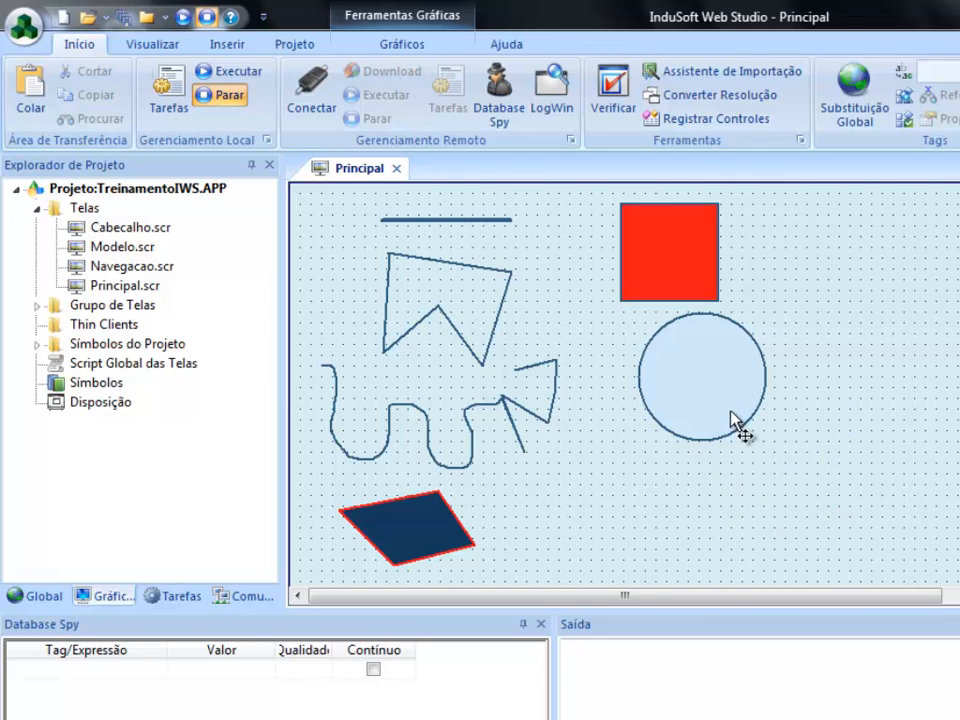
Step: Duplicate the circle directly on the canvas, placing the copy diagonally below and to the right of the original
{"action": "left_click", "coordinate": [728, 410]}
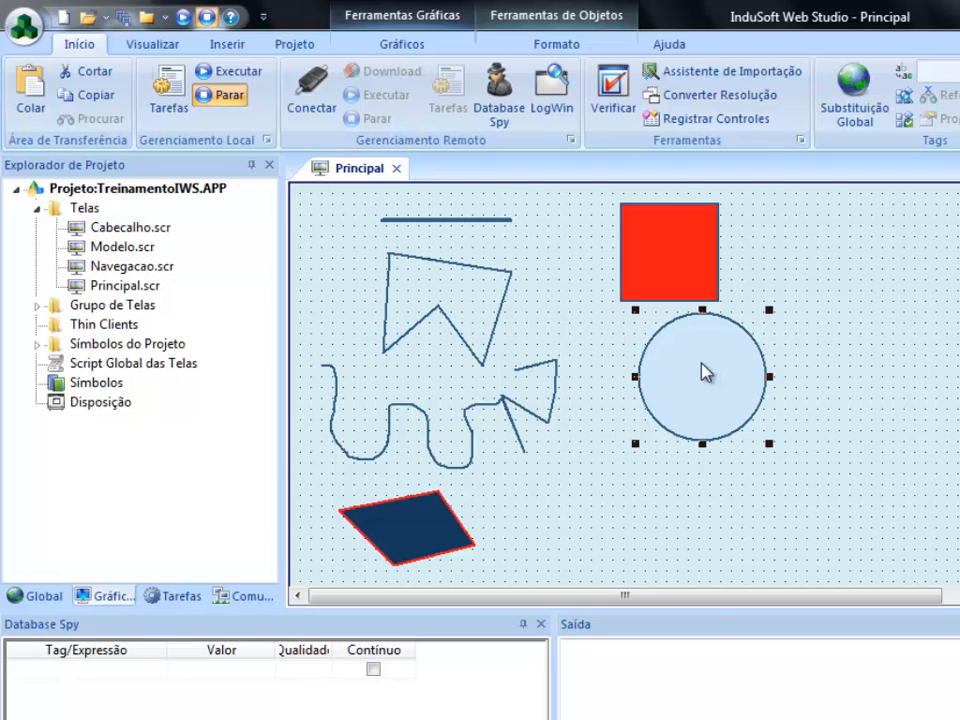
{"action": "left_click_drag", "start_coordinate": [707, 369], "coordinate": [789, 485]}
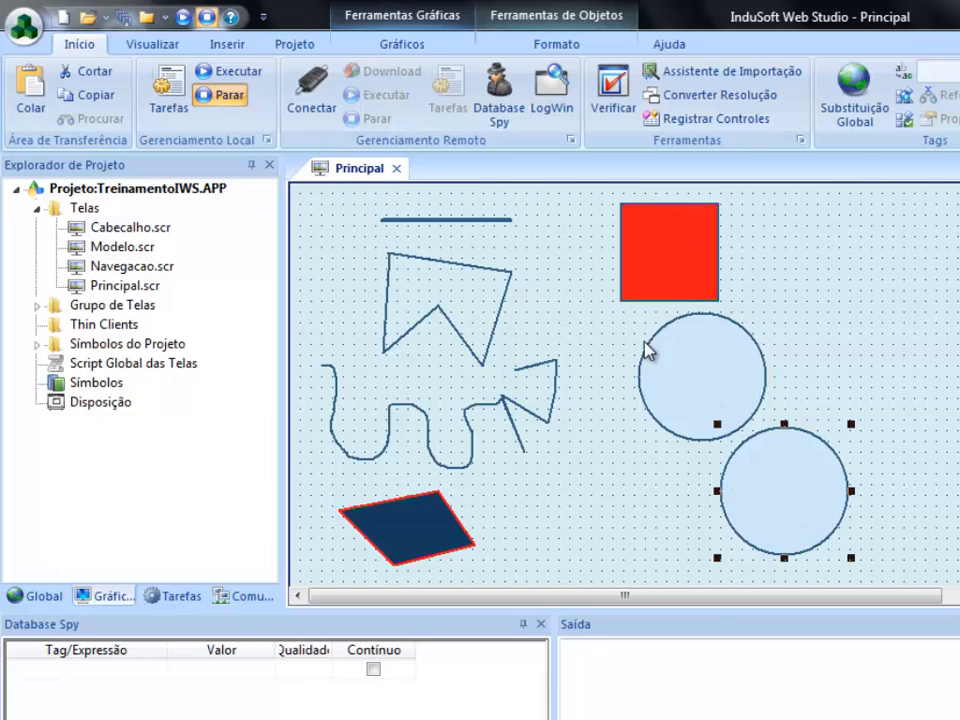
Step: Select the square and each circle individually, select all three with an area selection, and deselect them
{"action": "left_click", "coordinate": [638, 256]}
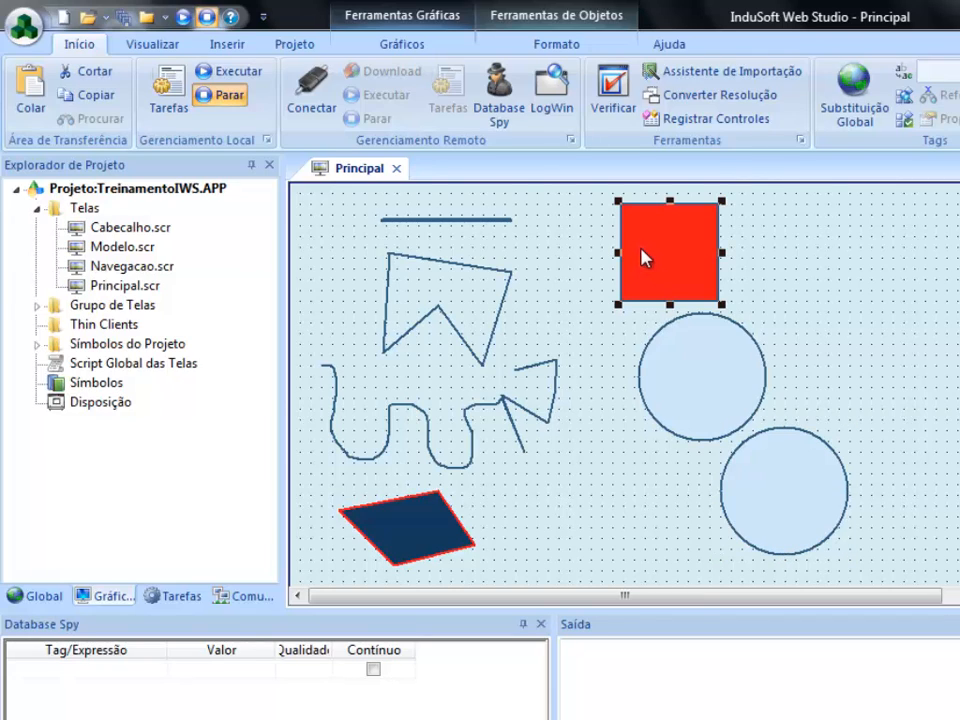
{"action": "left_click", "coordinate": [716, 410]}
{"action": "left_click", "coordinate": [773, 488]}
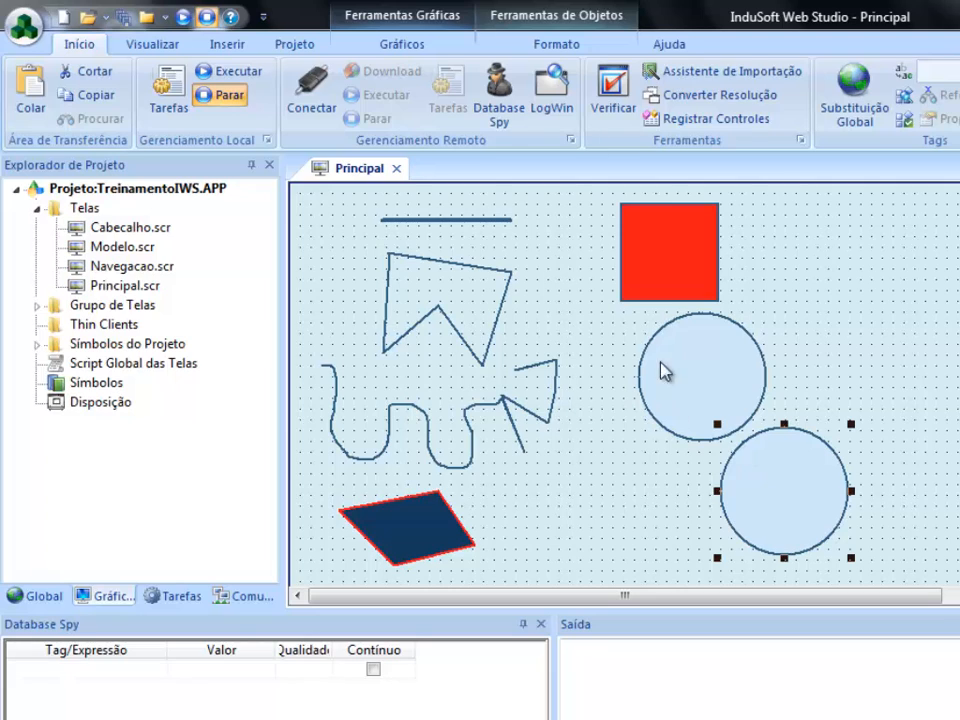
{"action": "left_click_drag", "start_coordinate": [591, 193], "coordinate": [869, 575]}
{"action": "left_click", "coordinate": [907, 542]}
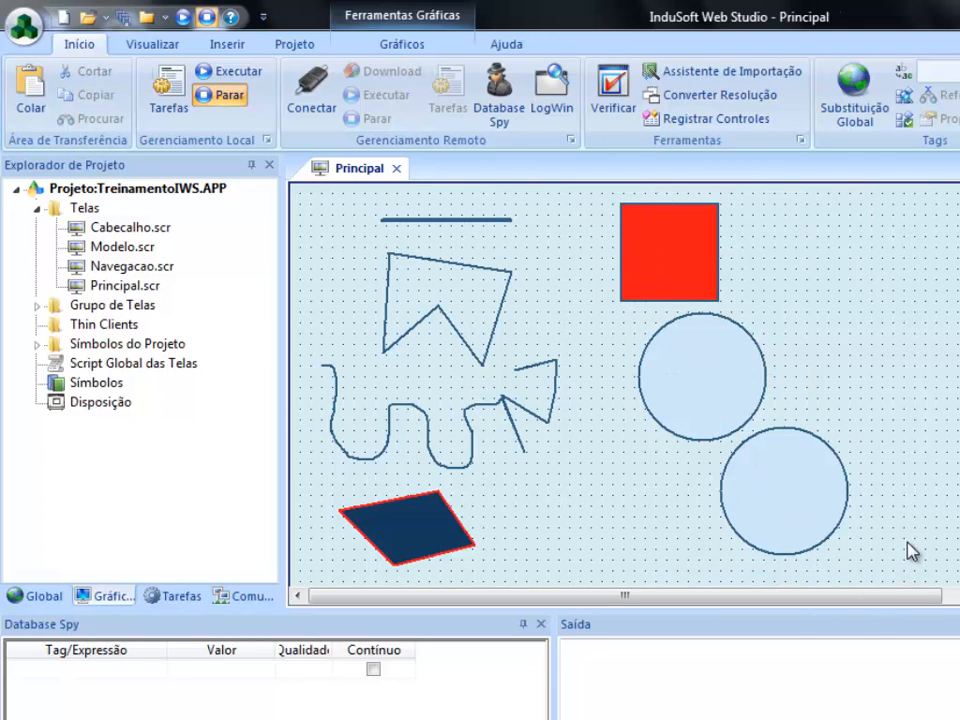
Step: Select the lower circle, add the upper circle and the square to the selection, and clear the selection
{"action": "left_click", "coordinate": [767, 470]}
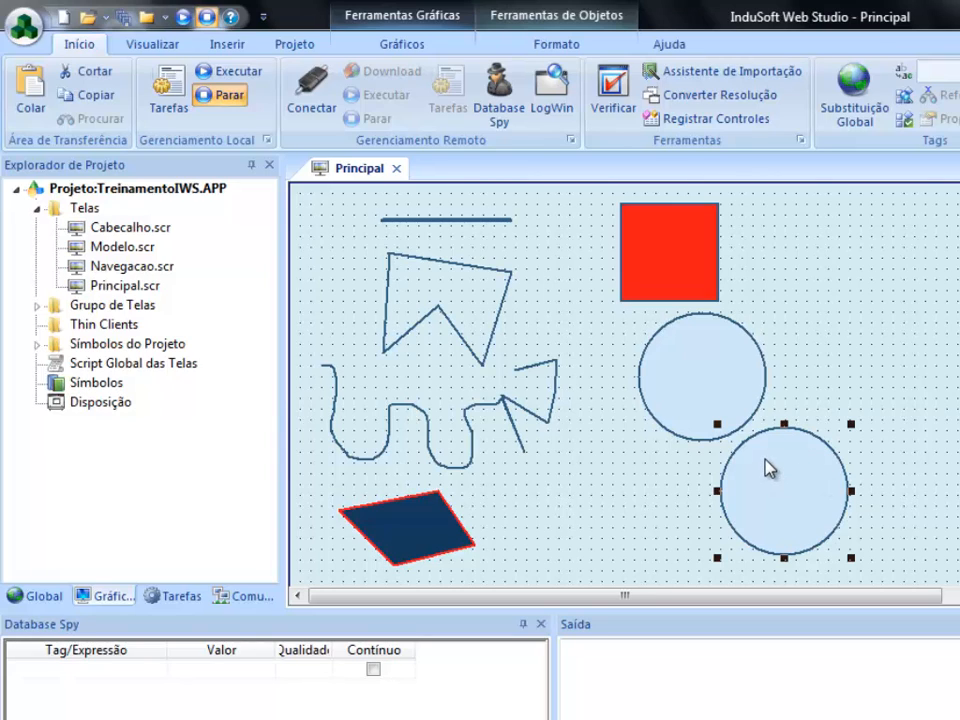
{"action": "left_click", "coordinate": [697, 386], "text": "ctrl"}
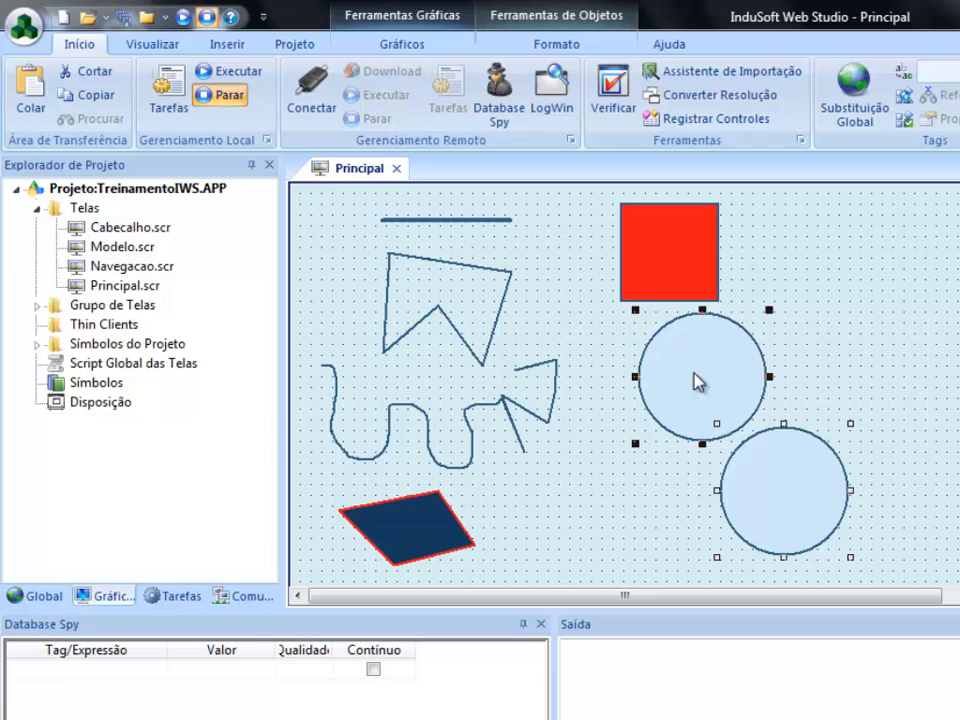
{"action": "left_click", "coordinate": [645, 259], "text": "ctrl"}
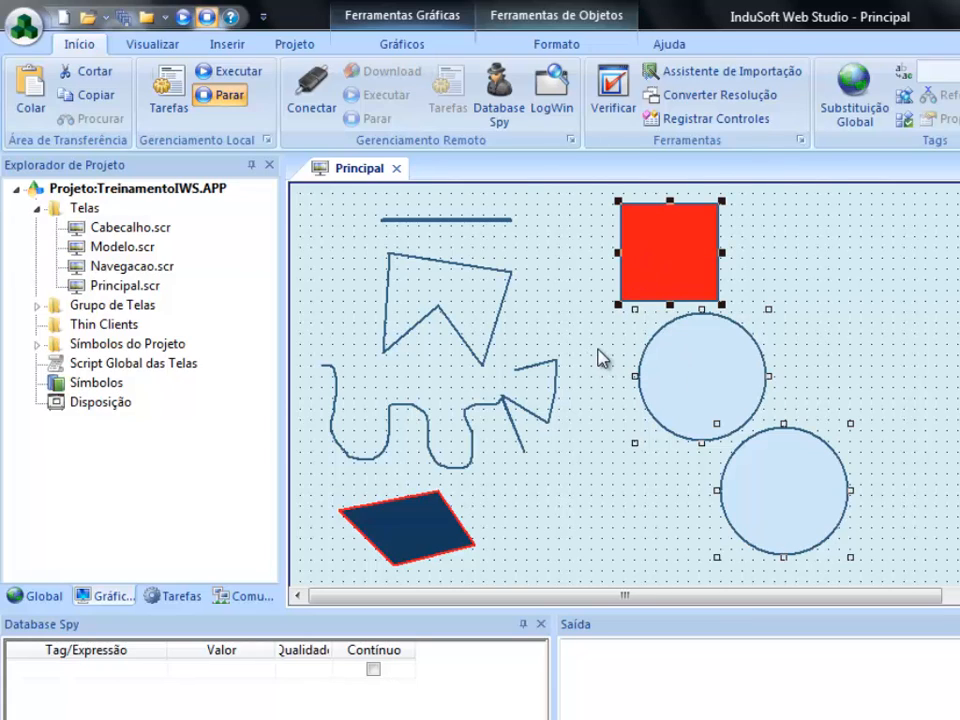
{"action": "left_click", "coordinate": [703, 376], "text": "ctrl"}
{"action": "left_click", "coordinate": [626, 476]}
Step: Reselect both circles with the red square as the last-selected reference object, deselect them, and briefly select the lower circle
{"action": "left_click", "coordinate": [789, 495]}
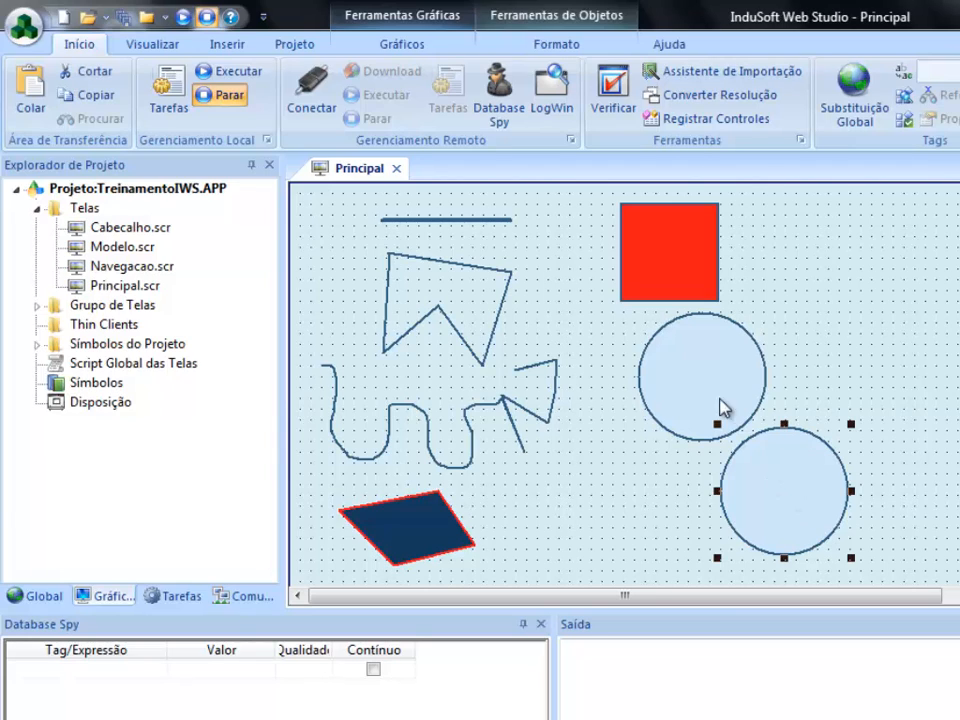
{"action": "left_click", "coordinate": [707, 376]}
{"action": "left_click", "coordinate": [658, 225], "text": "shift"}
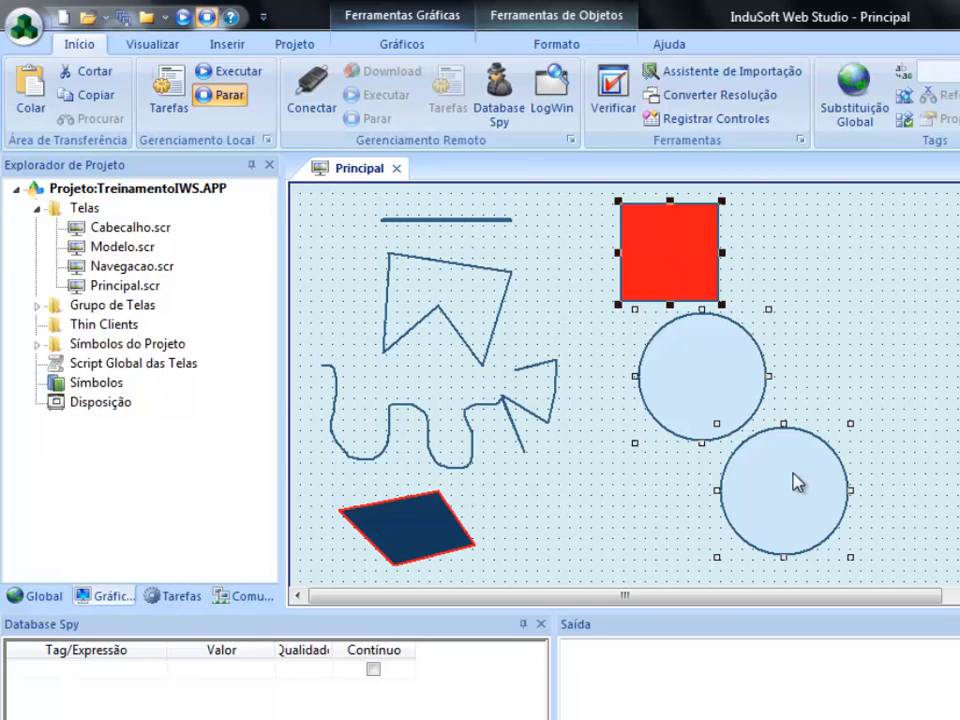
{"action": "left_click", "coordinate": [821, 362]}
{"action": "left_click", "coordinate": [786, 505]}
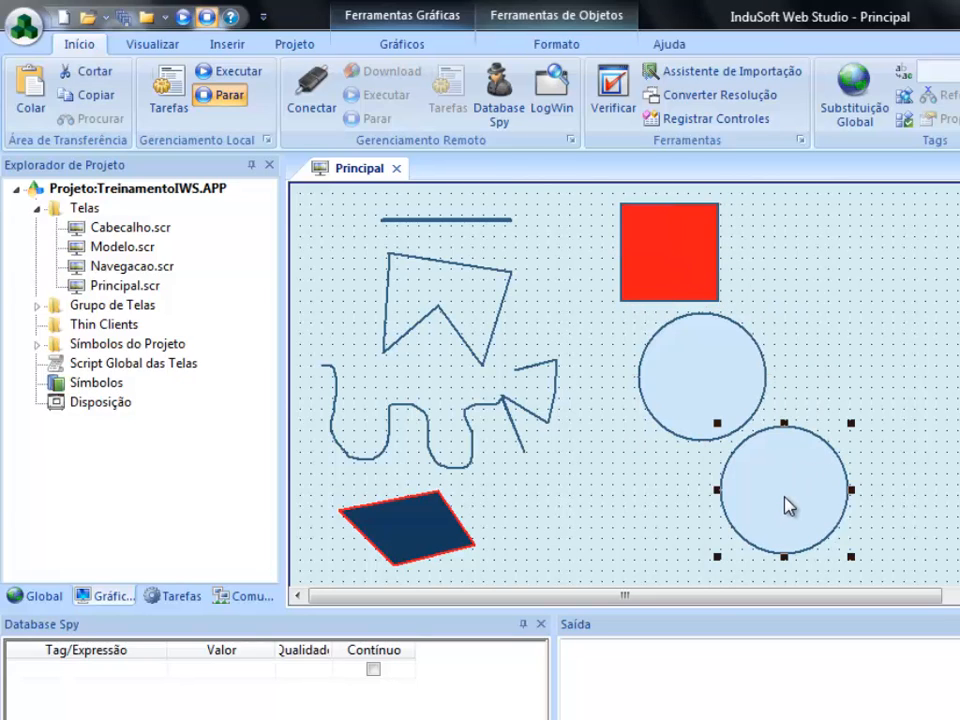
{"action": "left_click", "coordinate": [795, 373]}
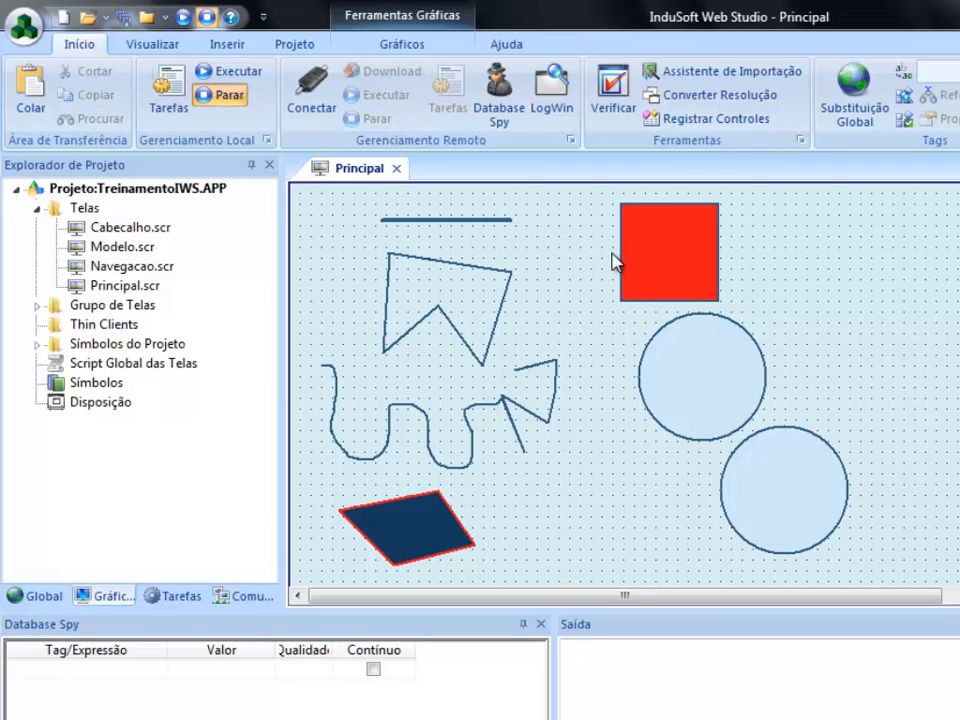
Step: Select the square, the upper circle and the lower circle in that order, making the lower circle the reference, and deselect everything
{"action": "left_click", "coordinate": [614, 262]}
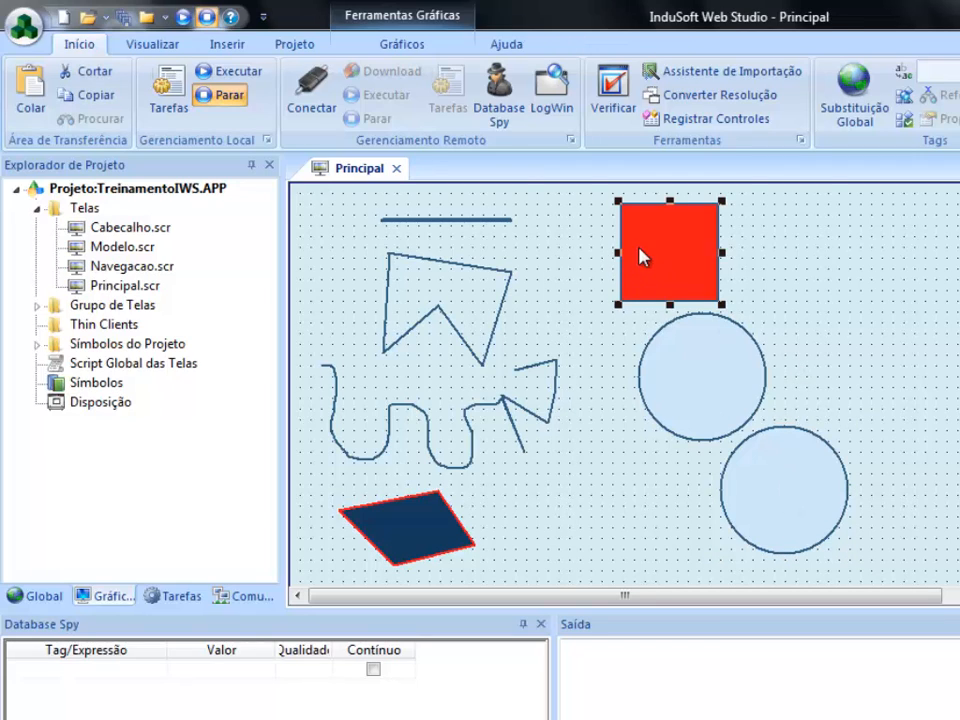
{"action": "left_click", "coordinate": [687, 362], "text": "ctrl"}
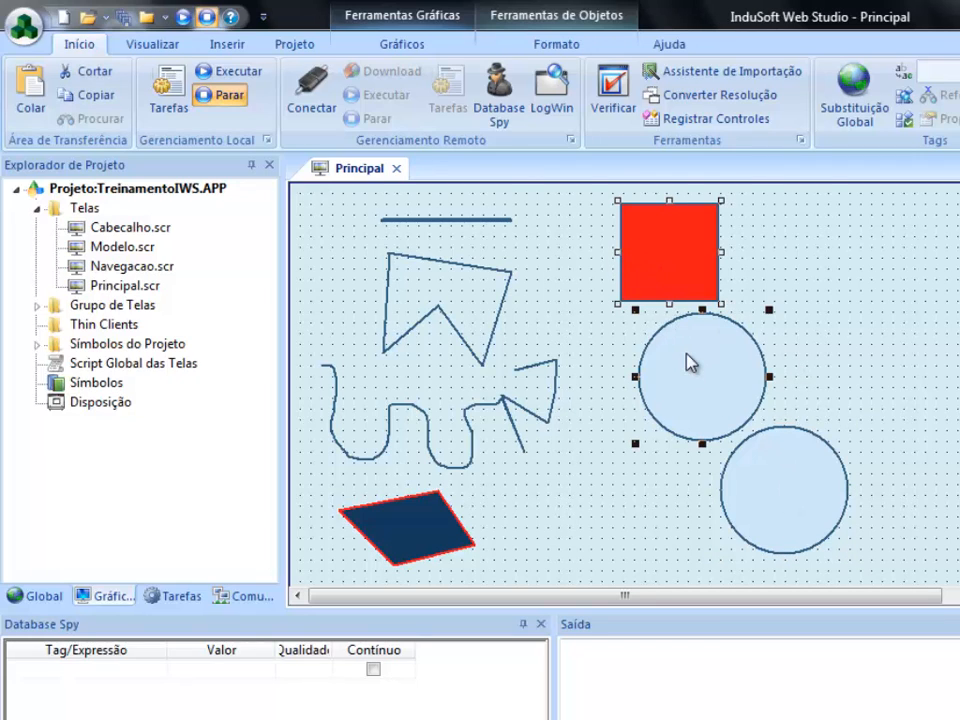
{"action": "left_click", "coordinate": [790, 492], "text": "ctrl"}
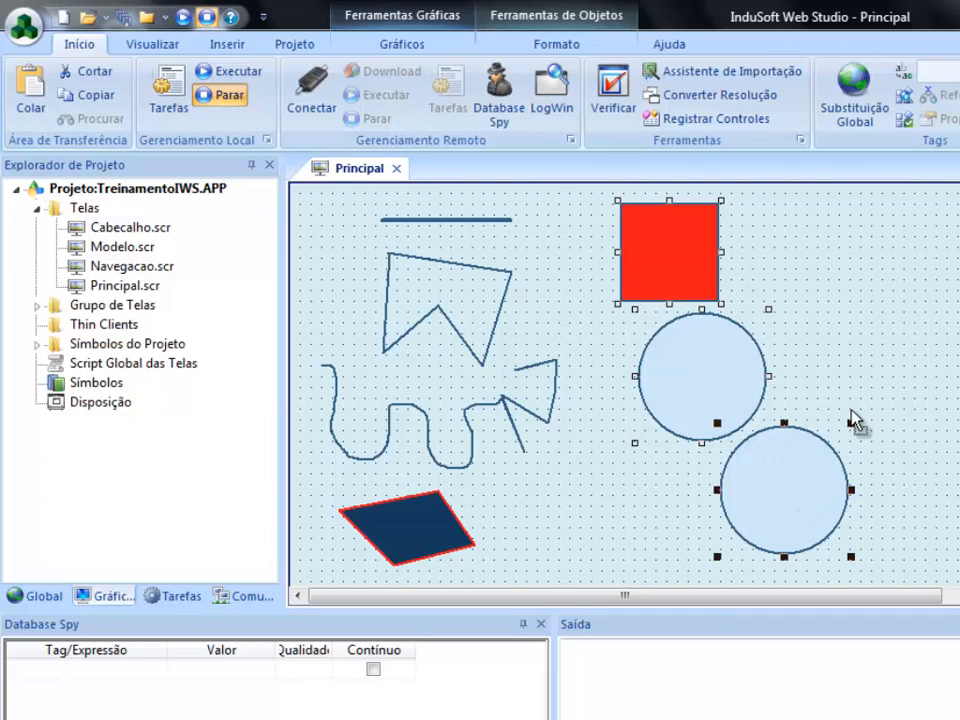
{"action": "left_click", "coordinate": [858, 418]}
Step: Left-align both circles to the red square with Alinhar à Esquerda, selecting the square last as the reference
{"action": "left_click", "coordinate": [792, 490]}
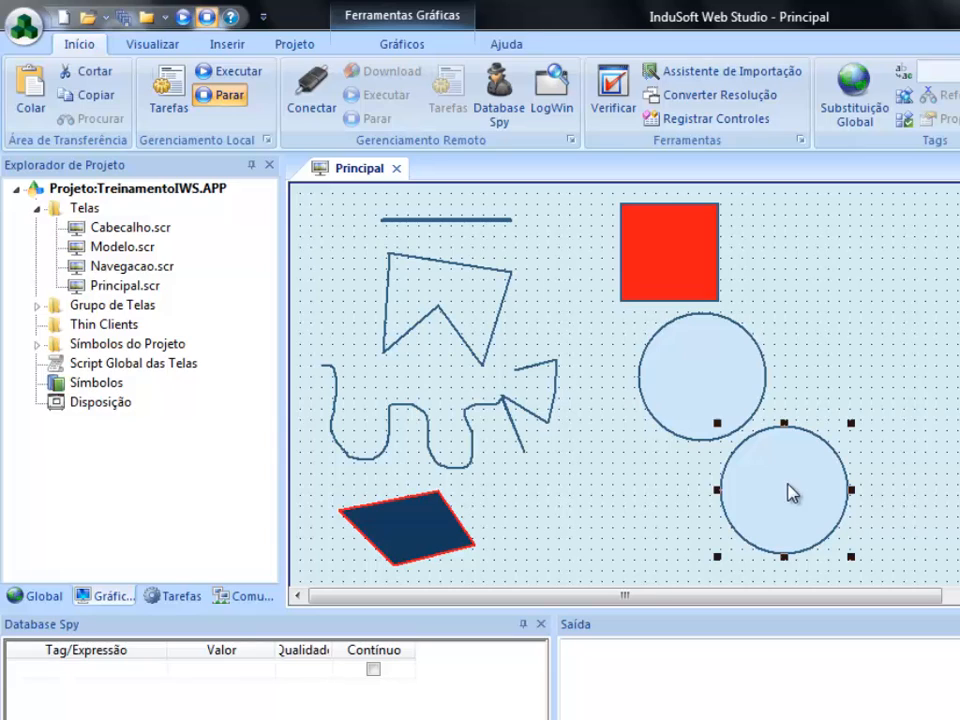
{"action": "left_click", "coordinate": [707, 398], "text": "shift"}
{"action": "left_click", "coordinate": [649, 247], "text": "shift"}
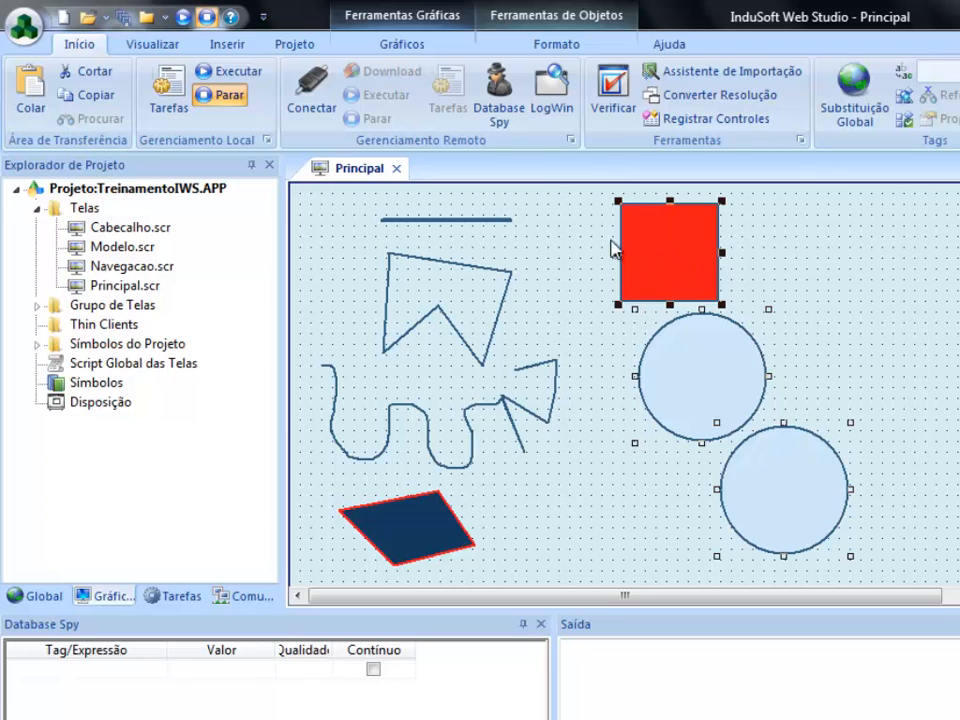
{"action": "left_click", "coordinate": [420, 46]}
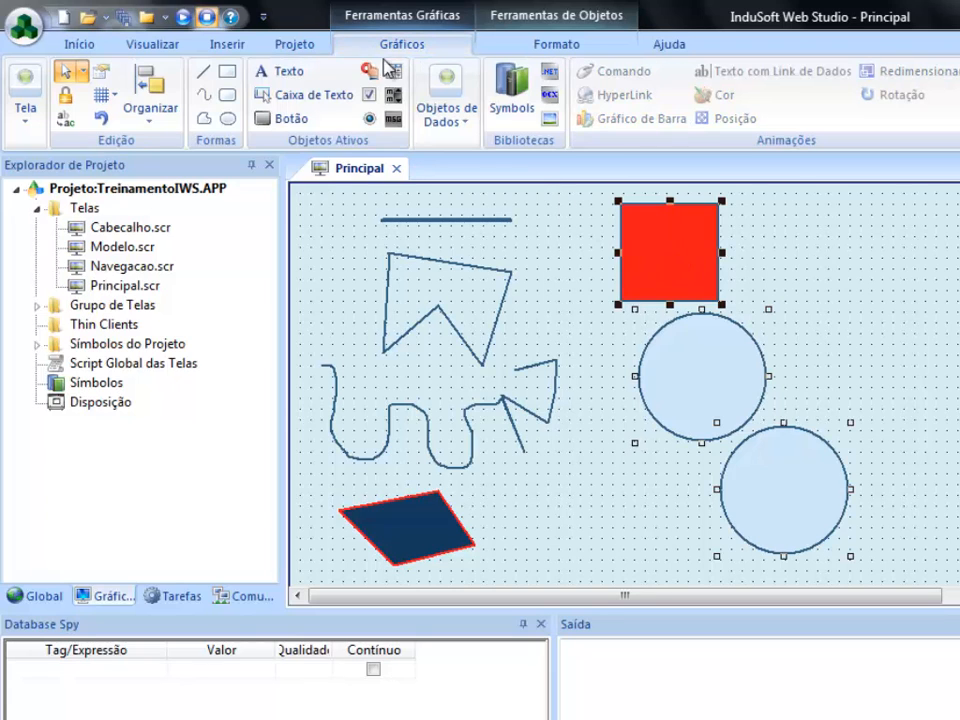
{"action": "left_click", "coordinate": [171, 124]}
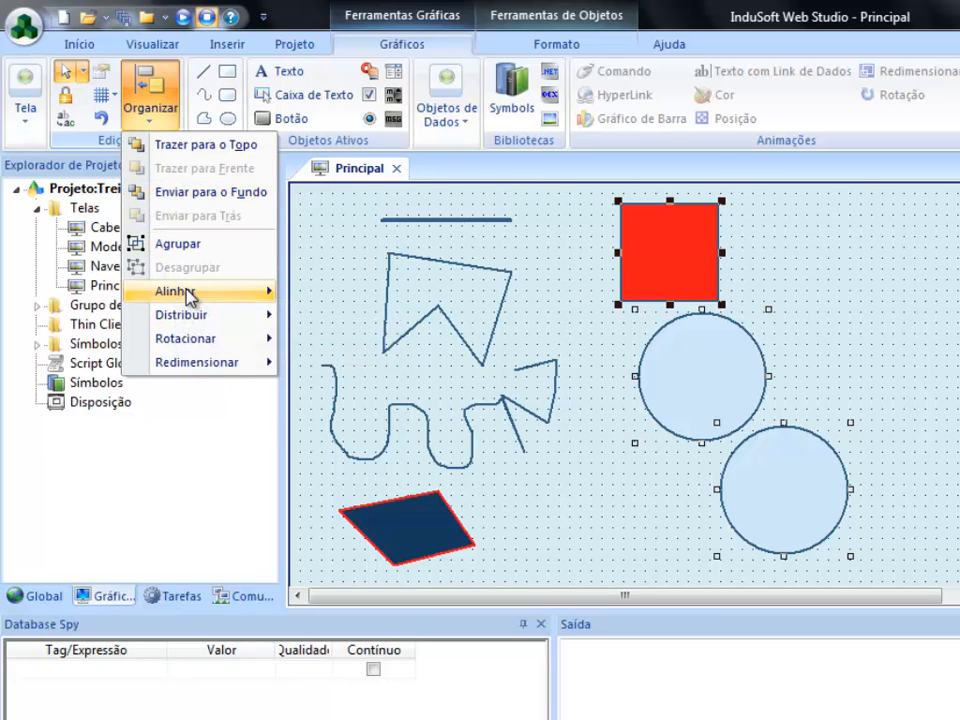
{"action": "mouse_move", "coordinate": [192, 296]}
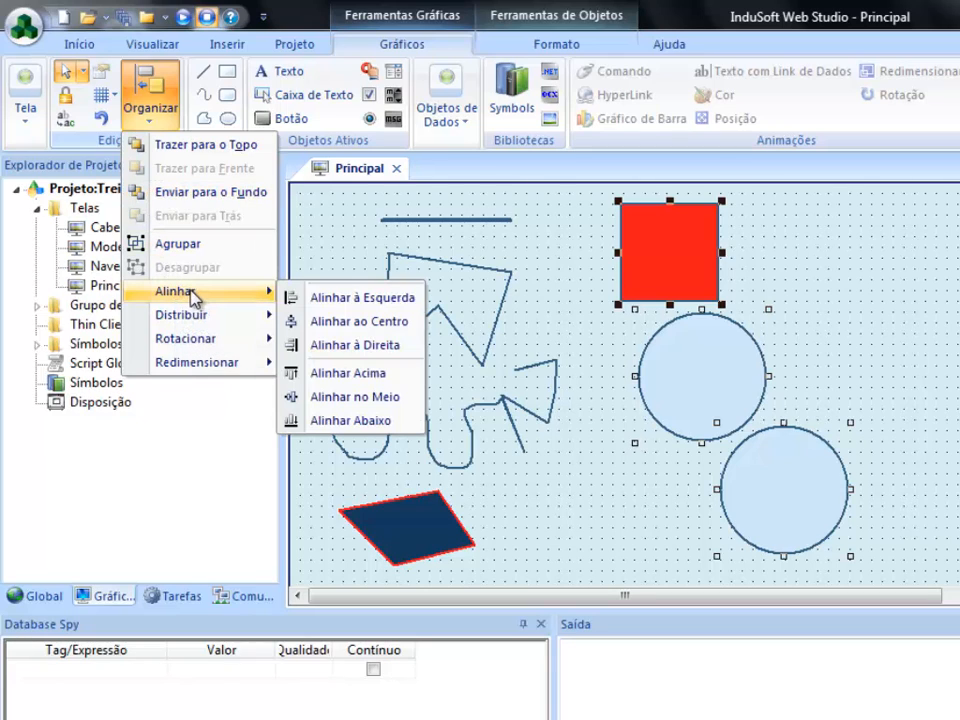
{"action": "left_click", "coordinate": [326, 300]}
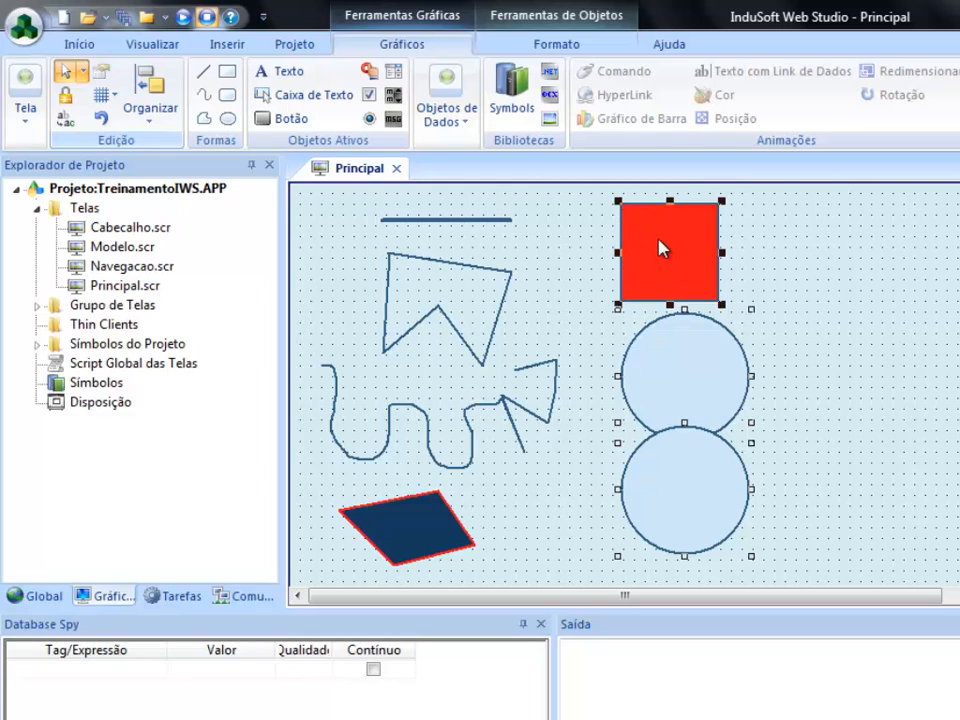
Step: Undo the left alignment of the two circles
{"action": "left_click", "coordinate": [570, 253]}
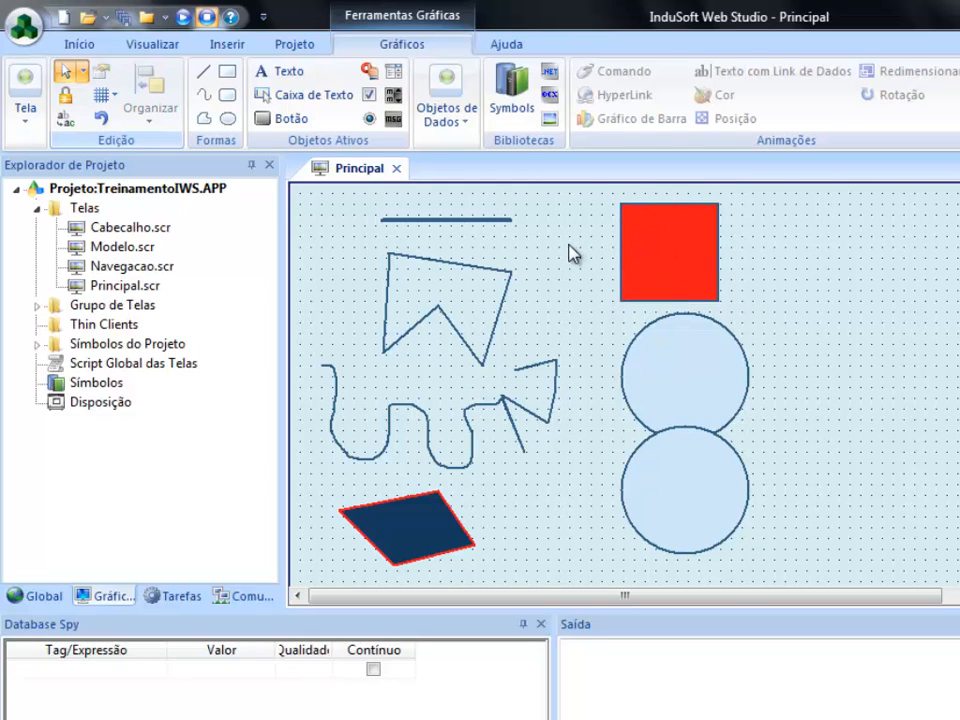
{"action": "key", "text": "ctrl+z"}
{"action": "key", "text": "ctrl+z"}
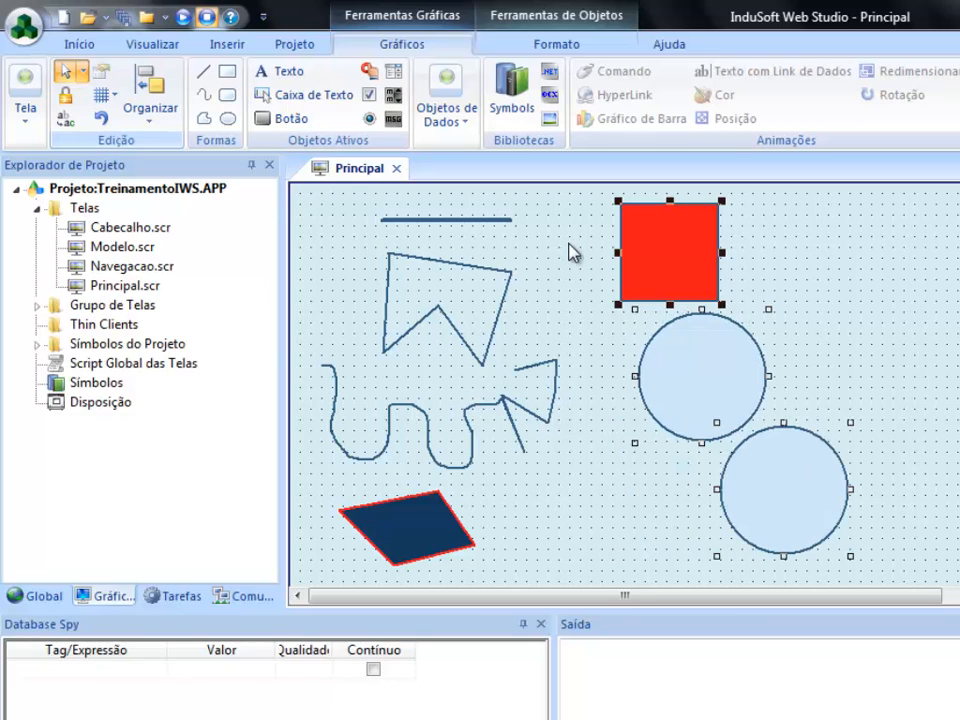
Step: Left-align the red square and the lower circle to the upper circle with Alinhar à Esquerda, selecting the upper circle last as the reference
{"action": "left_click", "coordinate": [576, 263]}
{"action": "left_click", "coordinate": [705, 372]}
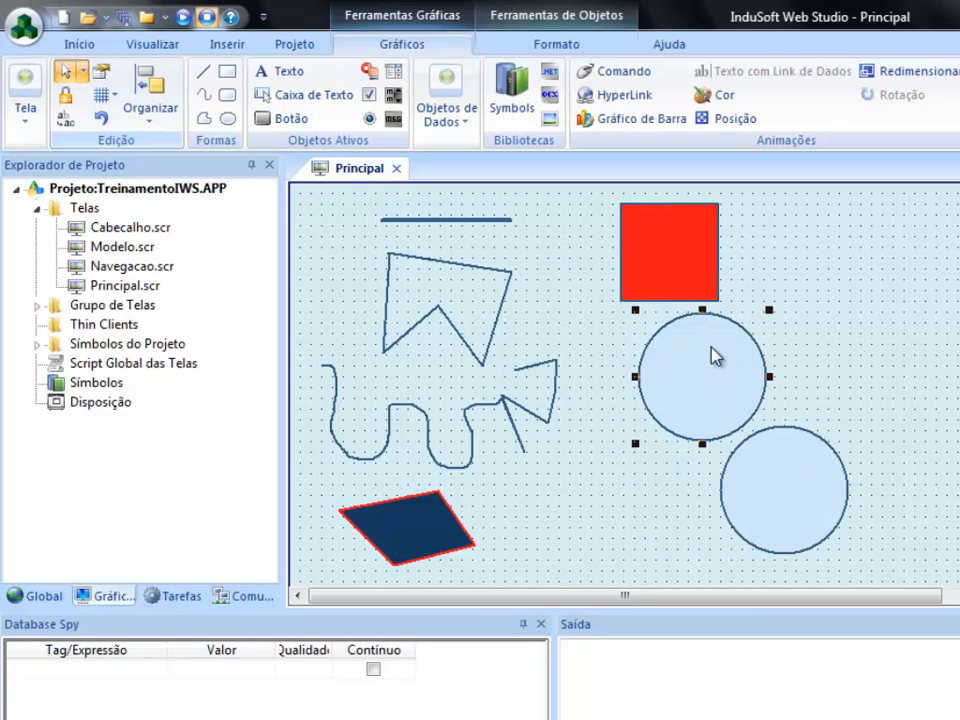
{"action": "left_click", "coordinate": [668, 249]}
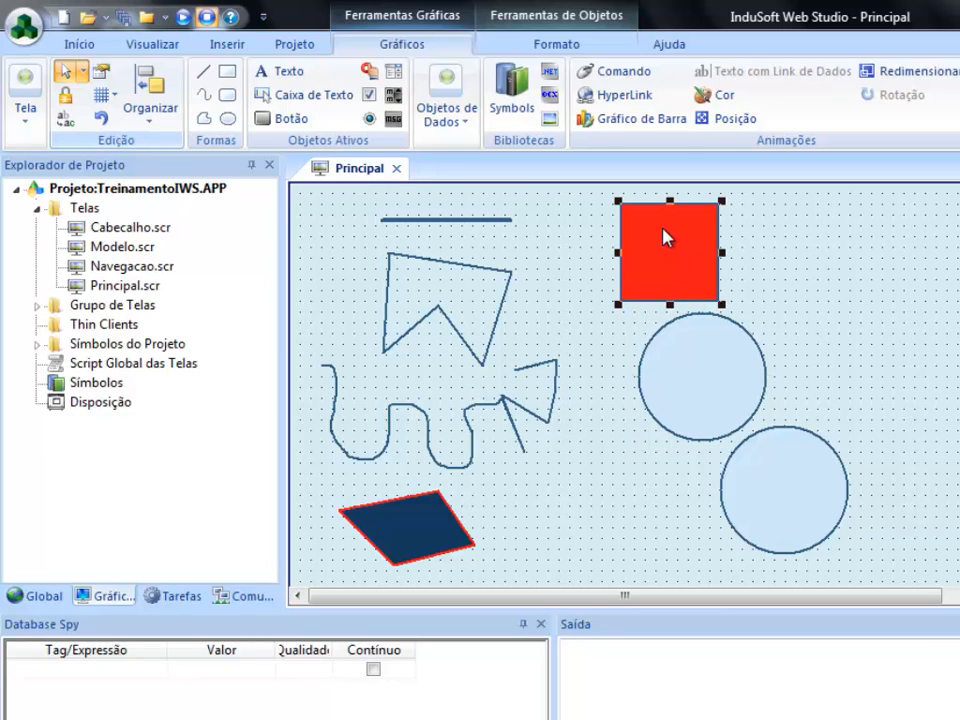
{"action": "left_click", "coordinate": [784, 497], "text": "shift"}
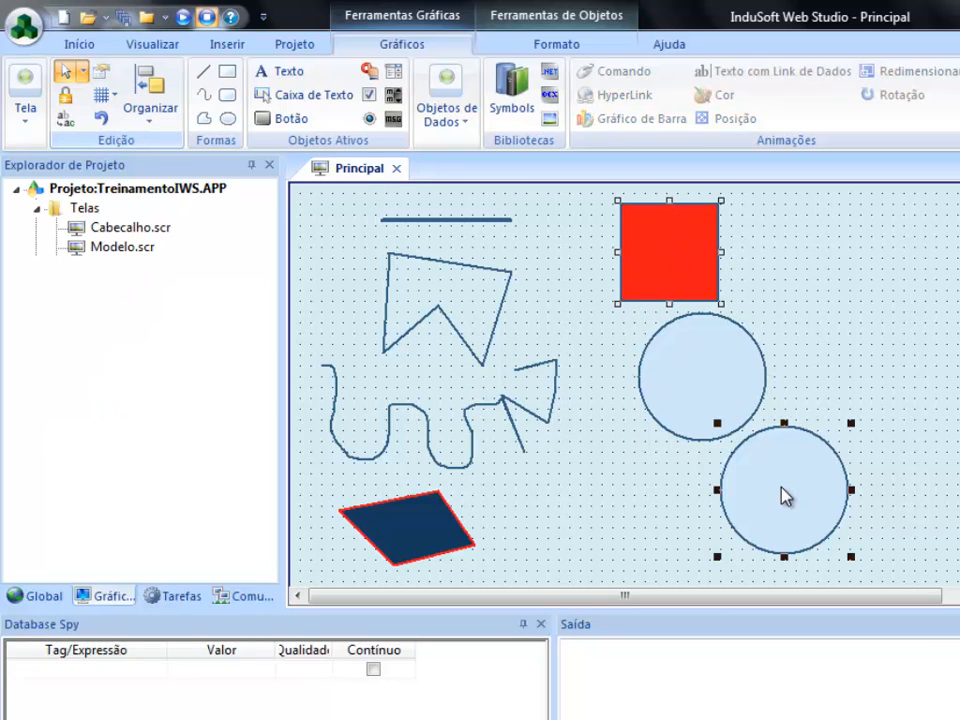
{"action": "left_click", "coordinate": [718, 378], "text": "shift"}
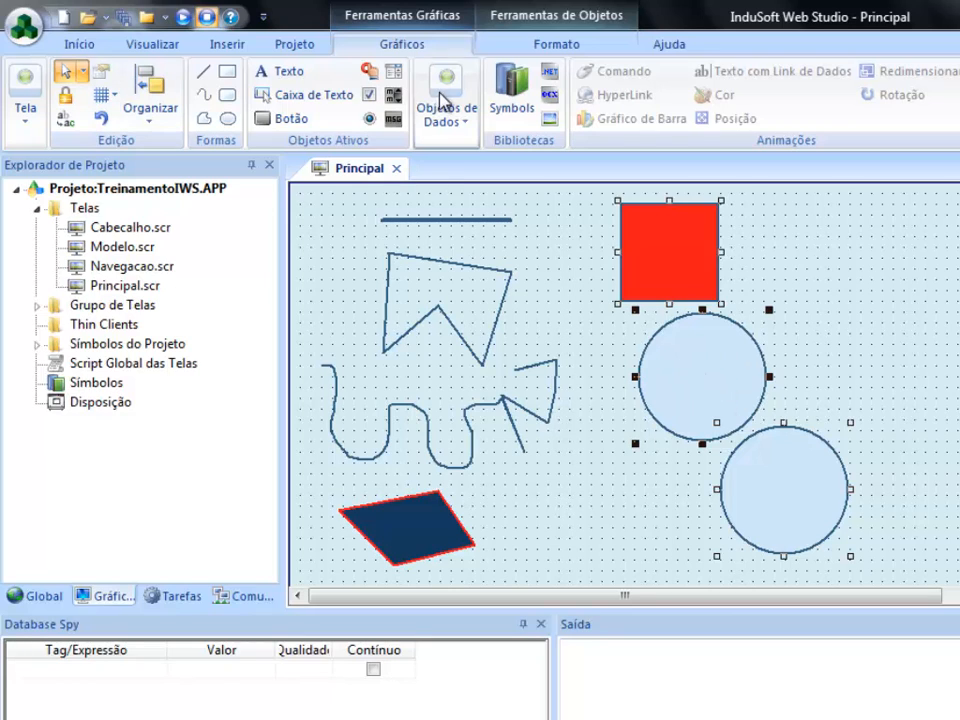
{"action": "left_click", "coordinate": [173, 130]}
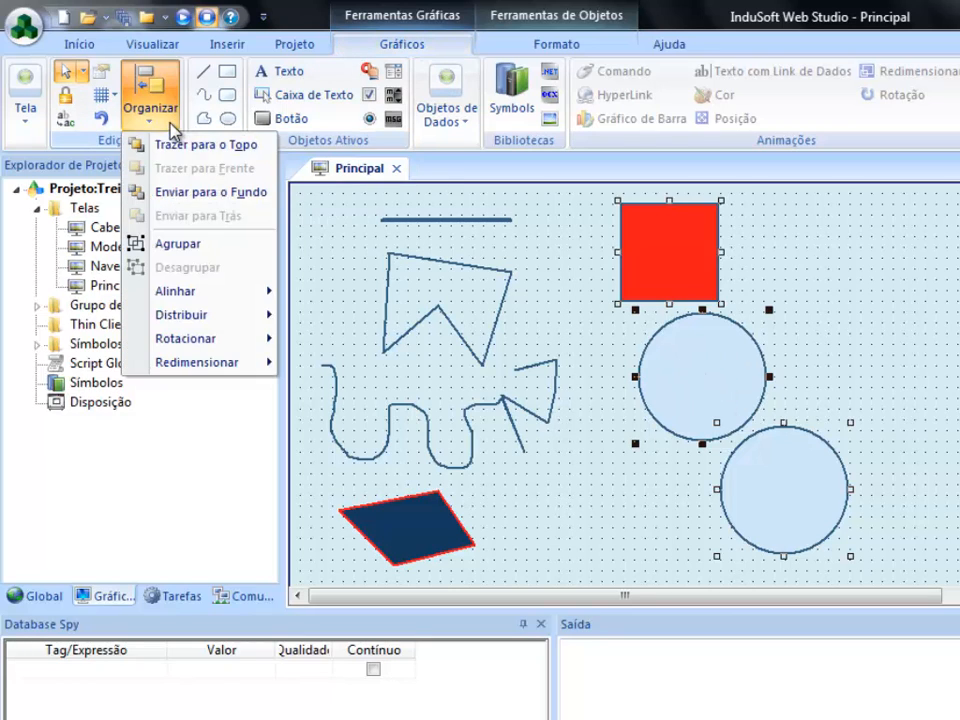
{"action": "mouse_move", "coordinate": [215, 298]}
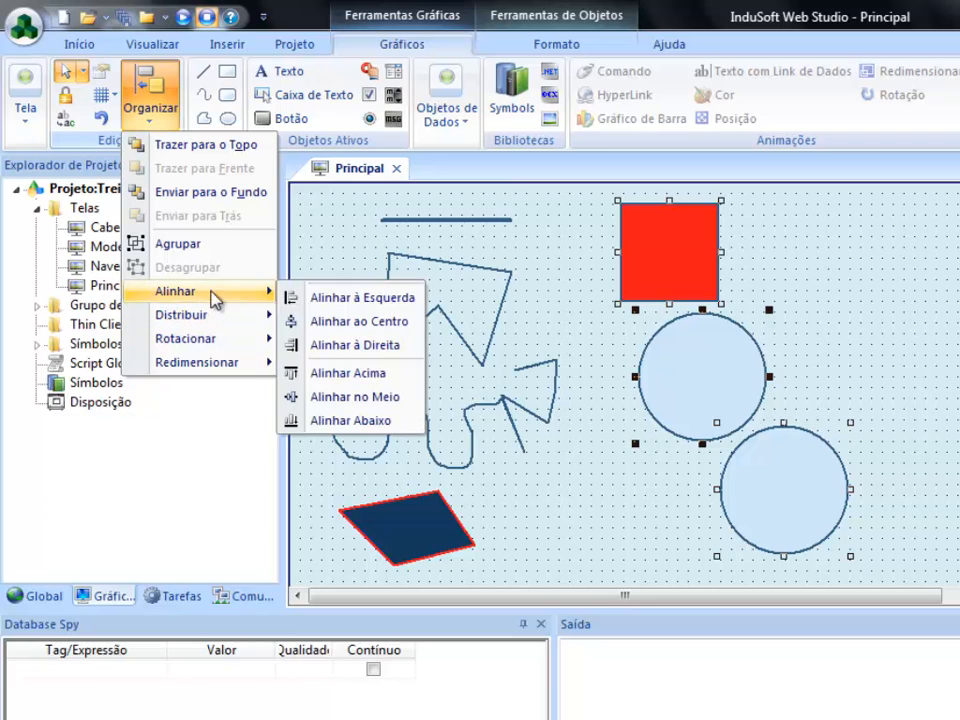
{"action": "left_click", "coordinate": [318, 299]}
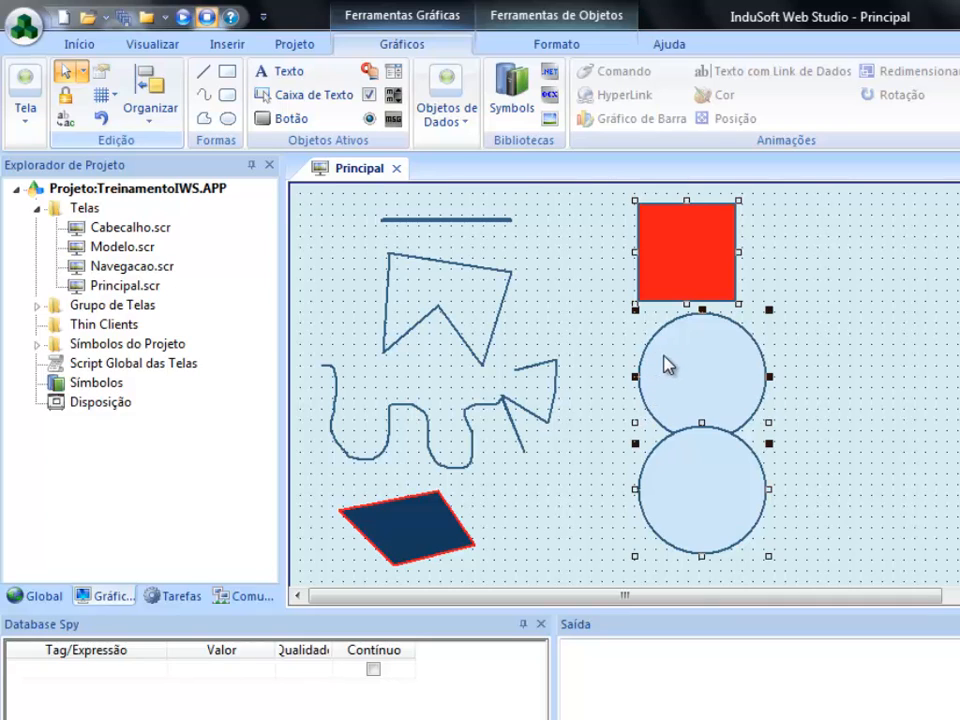
{"action": "left_click", "coordinate": [597, 330]}
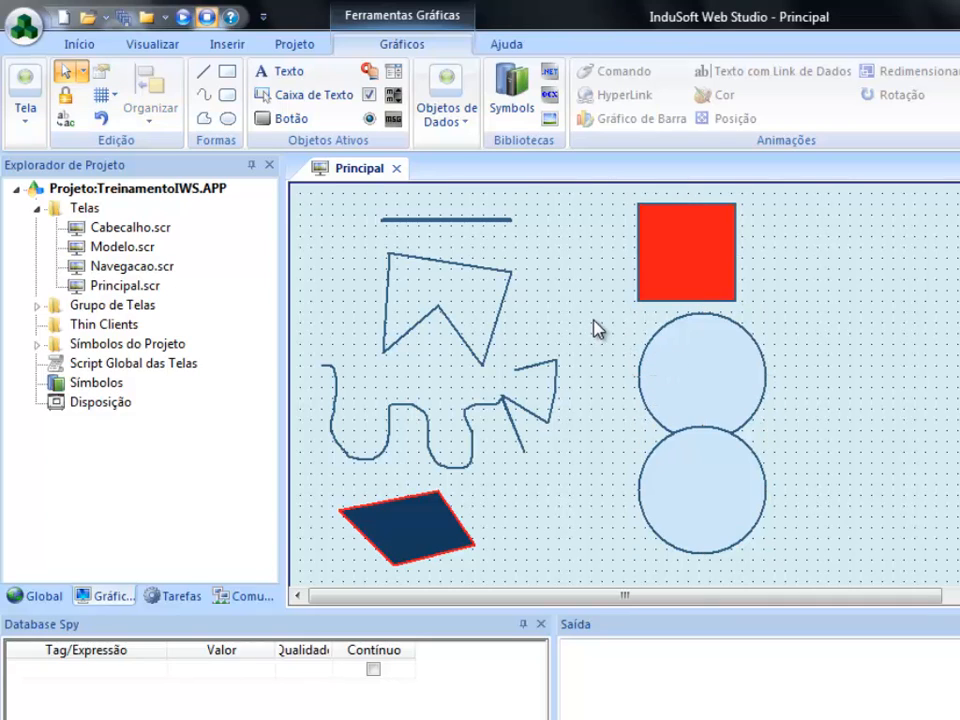
Step: Draw a rounded rectangle about 175 by 86 beside the red square and increase its corner radius until both ends are fully round
{"action": "left_click", "coordinate": [229, 97]}
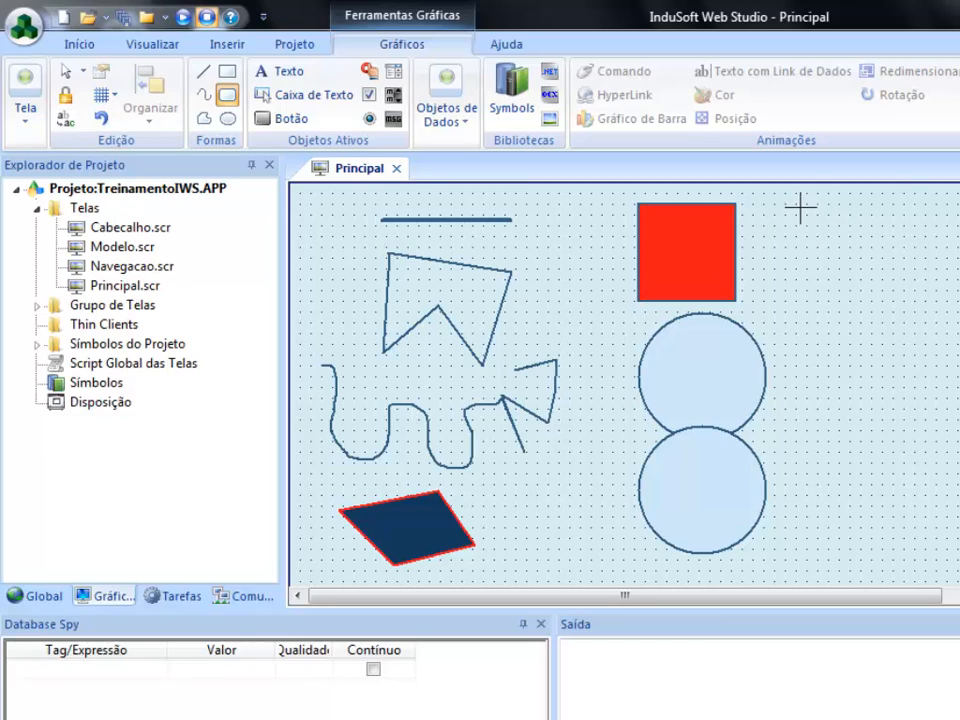
{"action": "left_click_drag", "start_coordinate": [800, 209], "coordinate": [959, 298]}
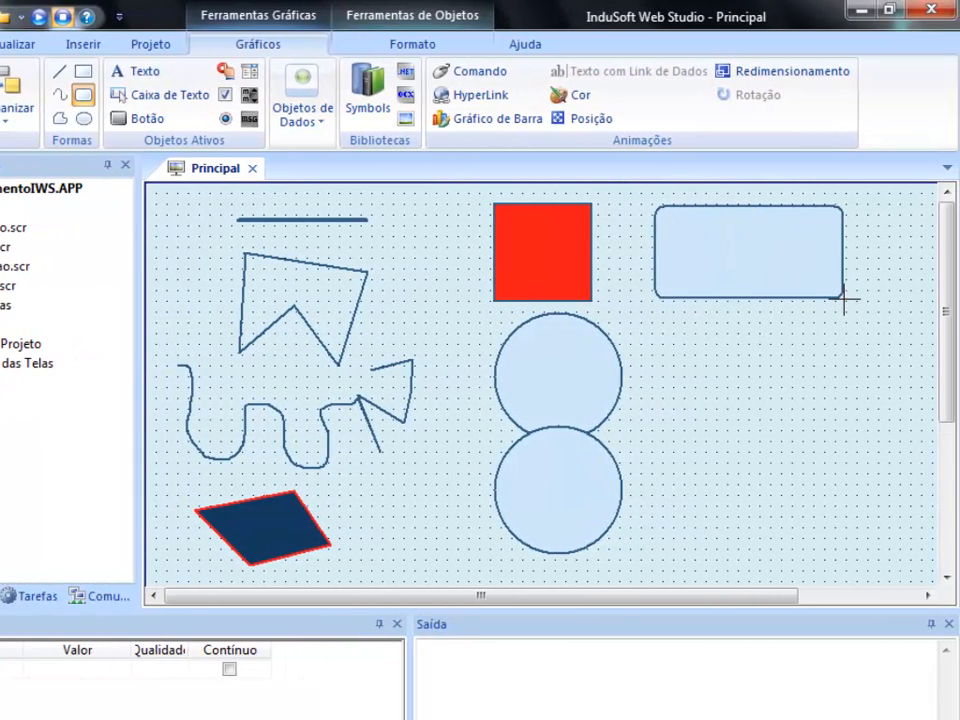
{"action": "left_click_drag", "start_coordinate": [843, 297], "coordinate": [844, 299]}
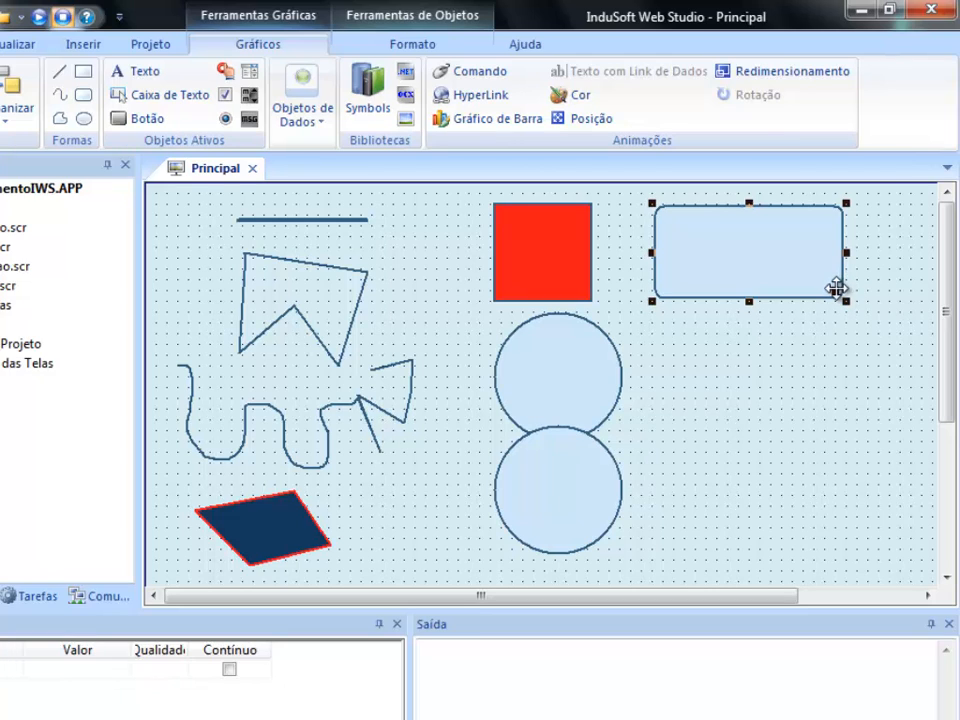
{"action": "left_click_drag", "start_coordinate": [836, 291], "coordinate": [806, 250]}
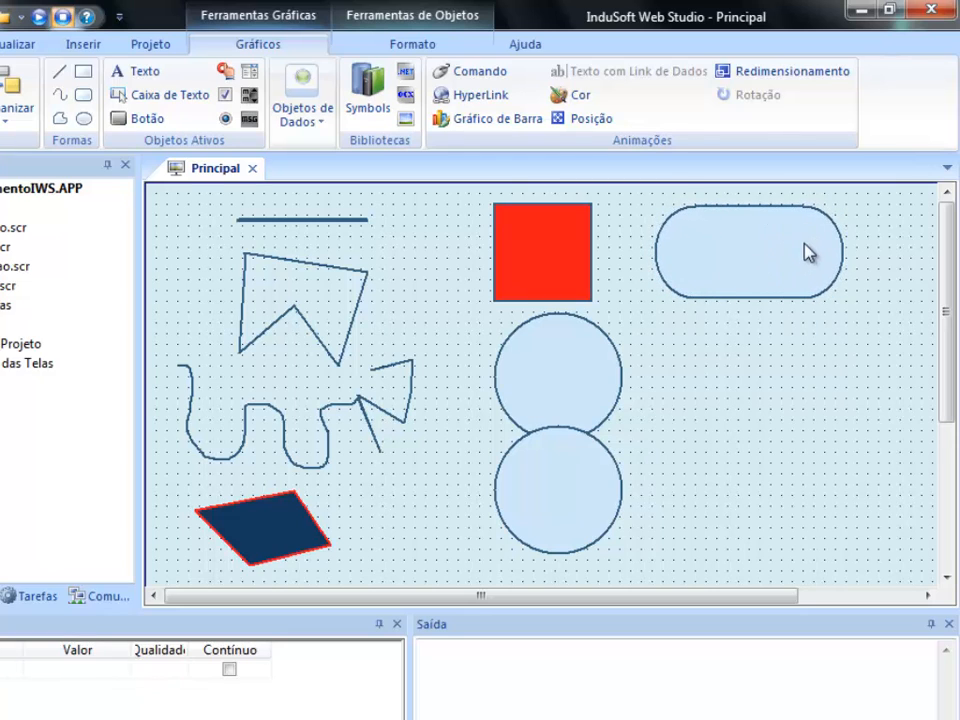
Step: Examine the rounded rectangle's object properties, including its fill options and border types, and close them without changes
{"action": "left_click", "coordinate": [808, 252]}
{"action": "double_click", "coordinate": [800, 275]}
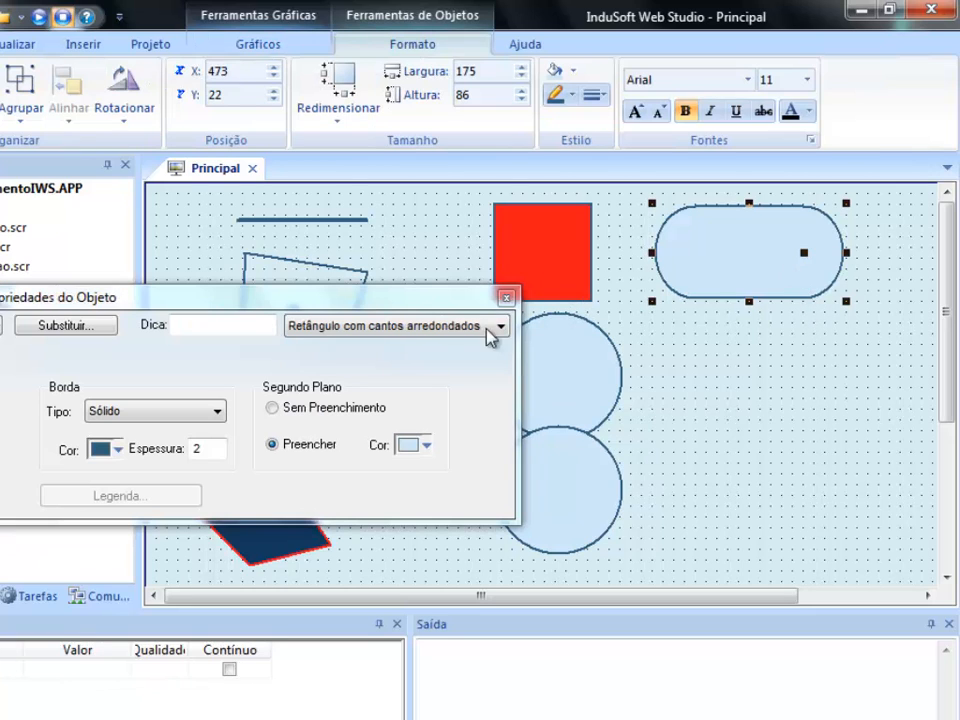
{"action": "left_click", "coordinate": [330, 412]}
{"action": "left_click", "coordinate": [310, 443]}
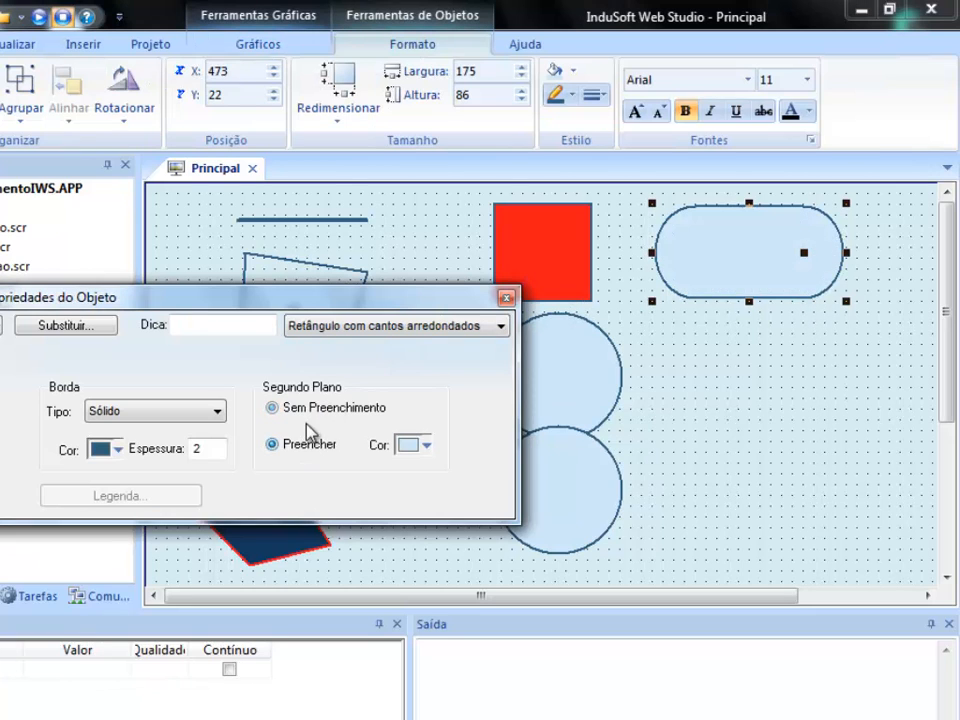
{"action": "left_click", "coordinate": [181, 412]}
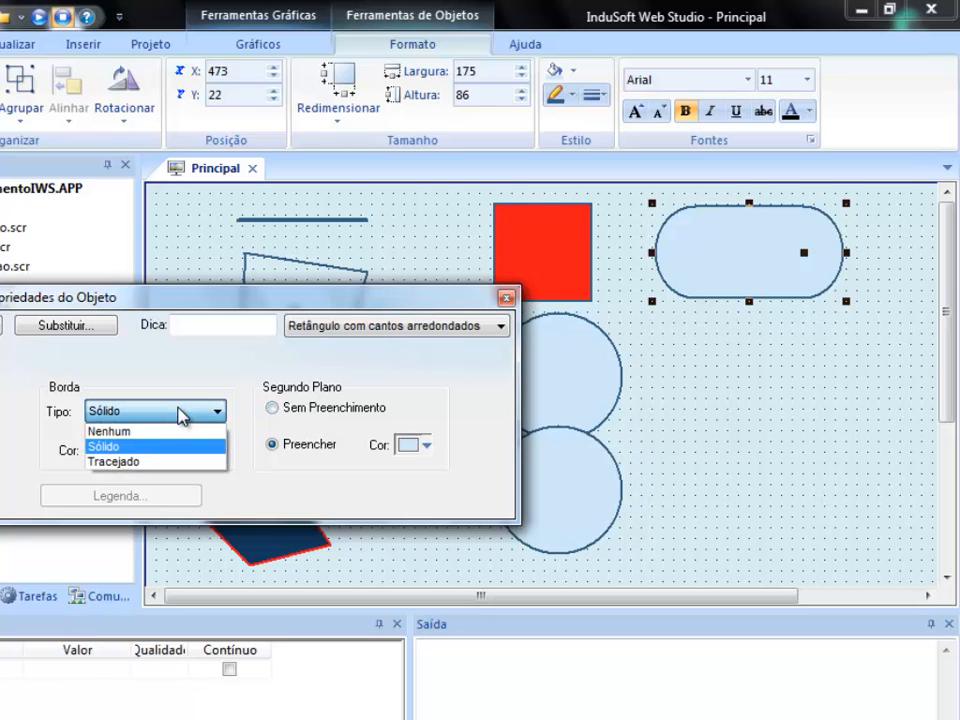
{"action": "left_click", "coordinate": [184, 416]}
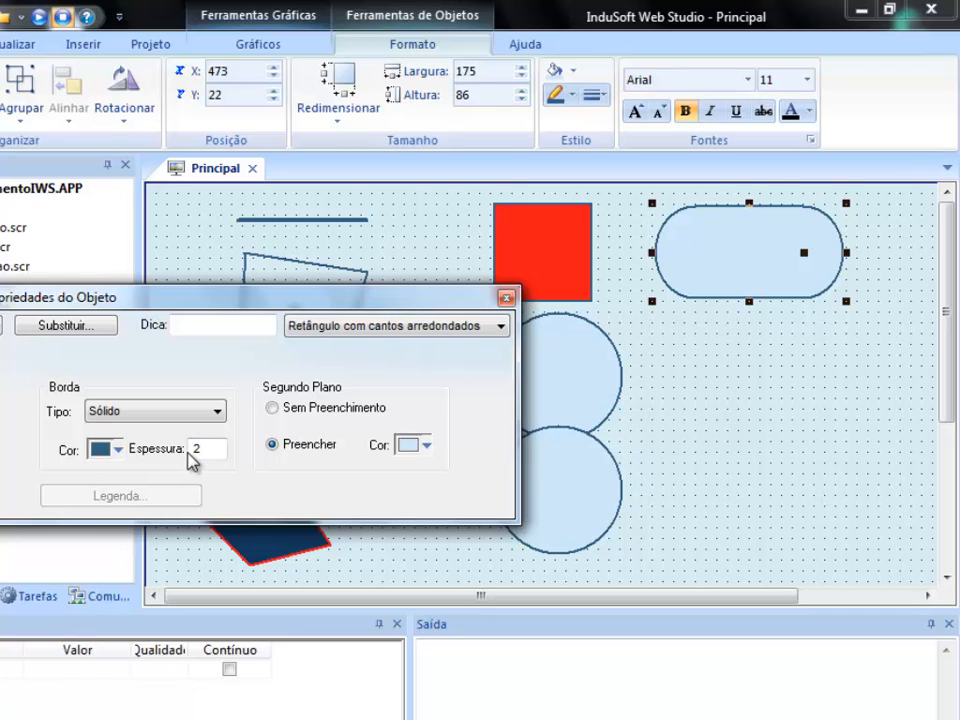
{"action": "left_click", "coordinate": [664, 525]}
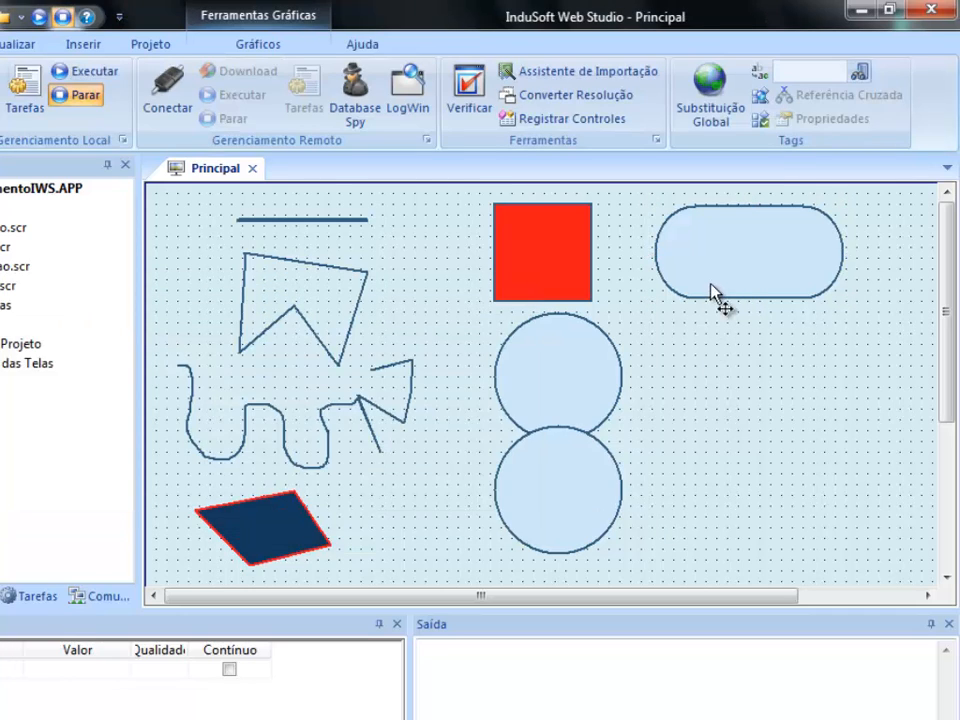
Step: Duplicate the rounded rectangle below the original and duplicate the lower circle over the copy's left end
{"action": "left_click", "coordinate": [716, 275]}
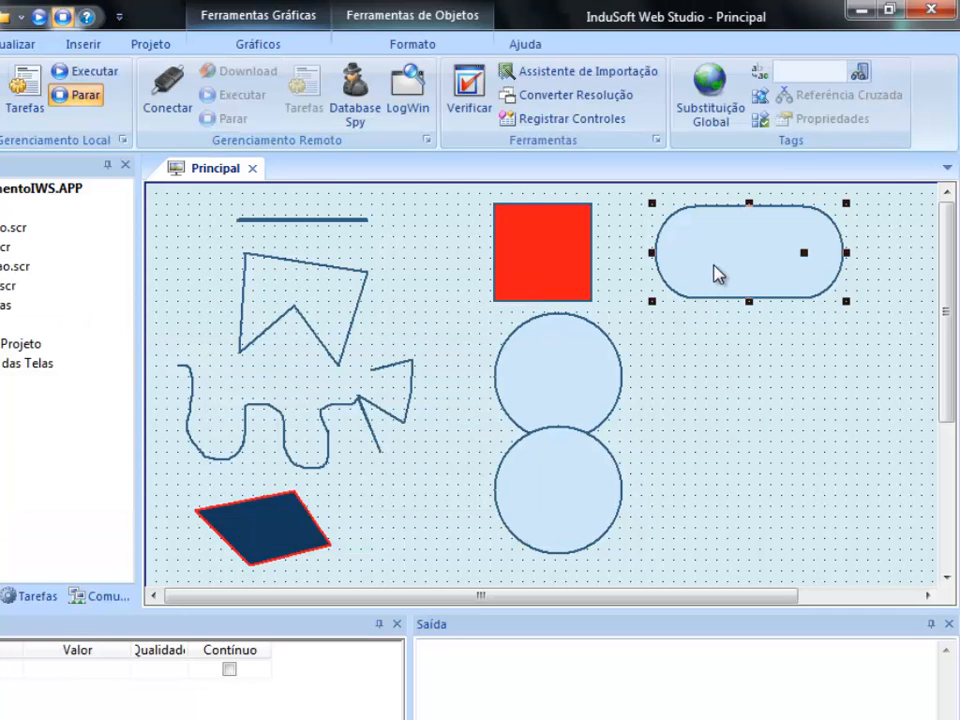
{"action": "left_click_drag", "start_coordinate": [729, 270], "coordinate": [789, 396]}
{"action": "left_click", "coordinate": [572, 465]}
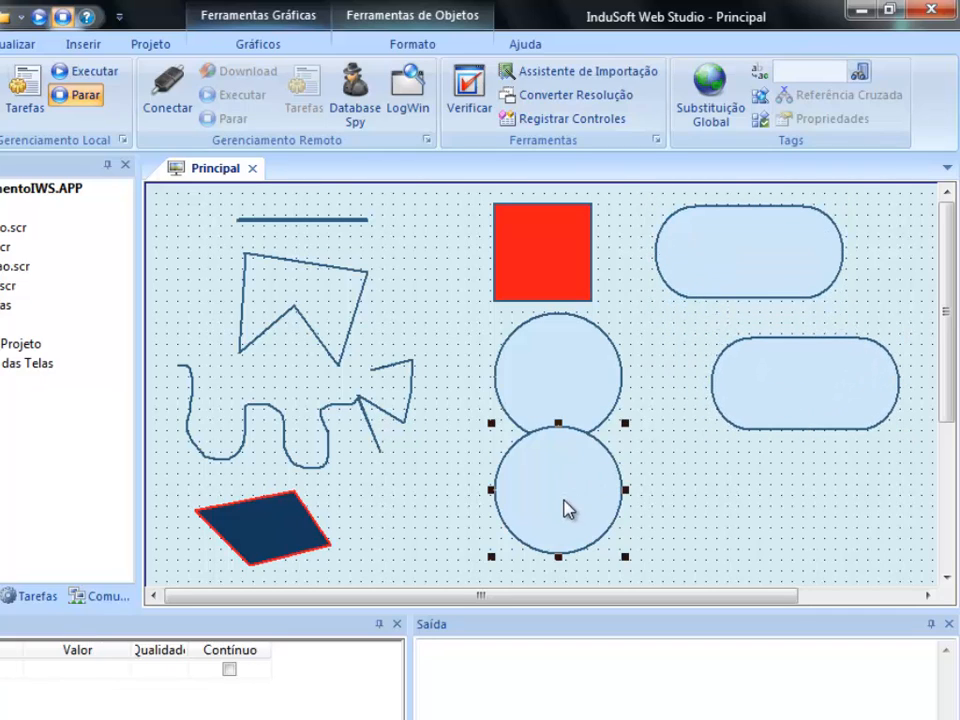
{"action": "left_click_drag", "start_coordinate": [557, 510], "coordinate": [716, 396]}
Step: Enable Alinhar à Grade in the screen's grid settings
{"action": "right_click", "coordinate": [702, 505]}
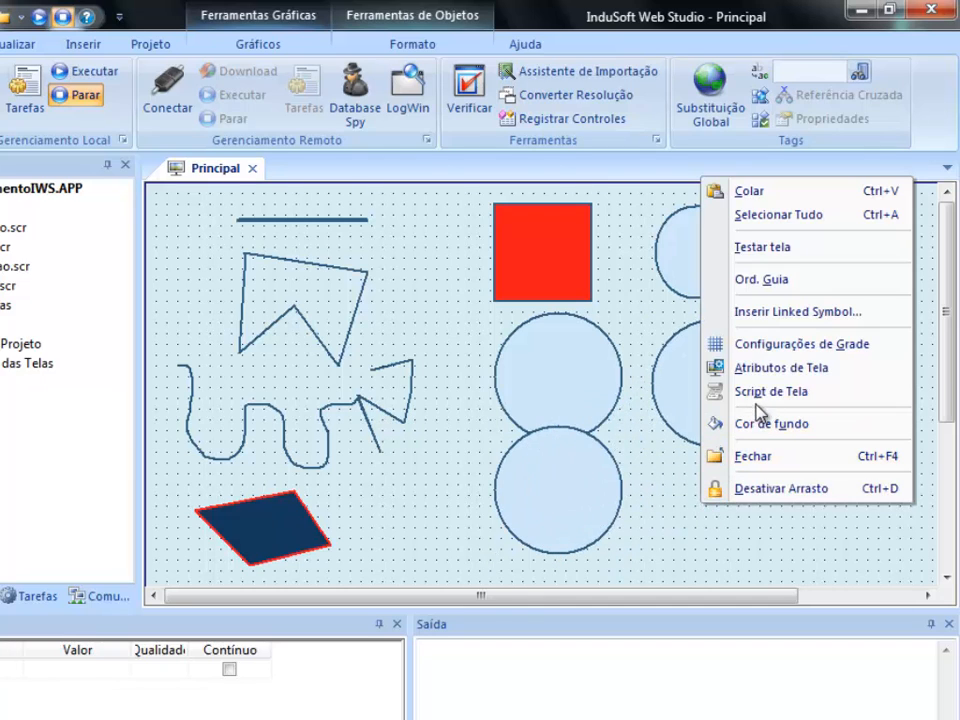
{"action": "left_click", "coordinate": [779, 346]}
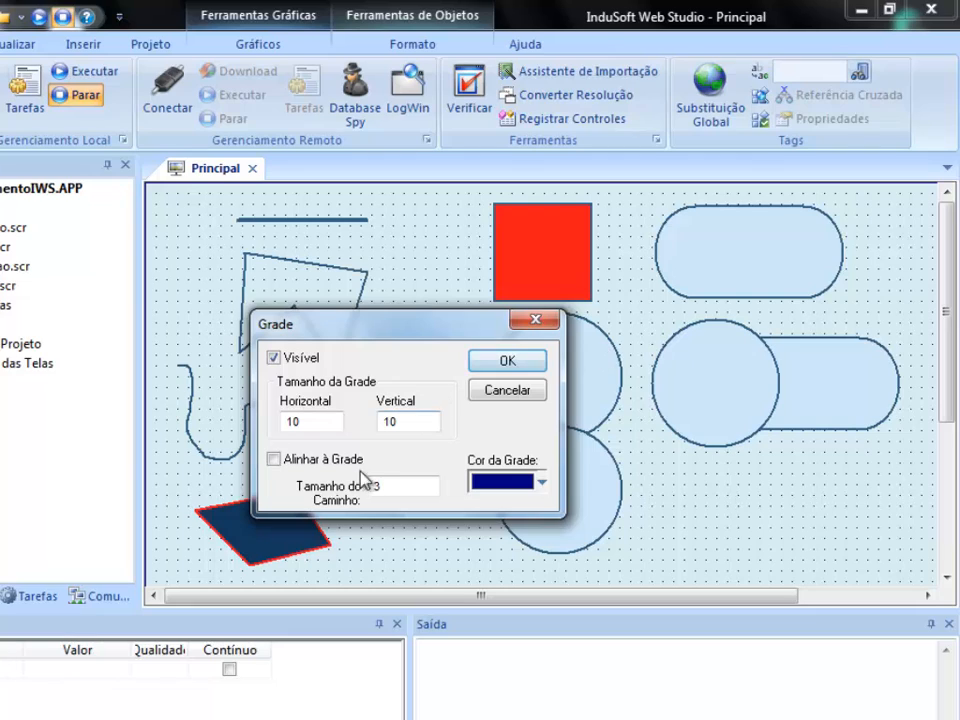
{"action": "left_click", "coordinate": [331, 466]}
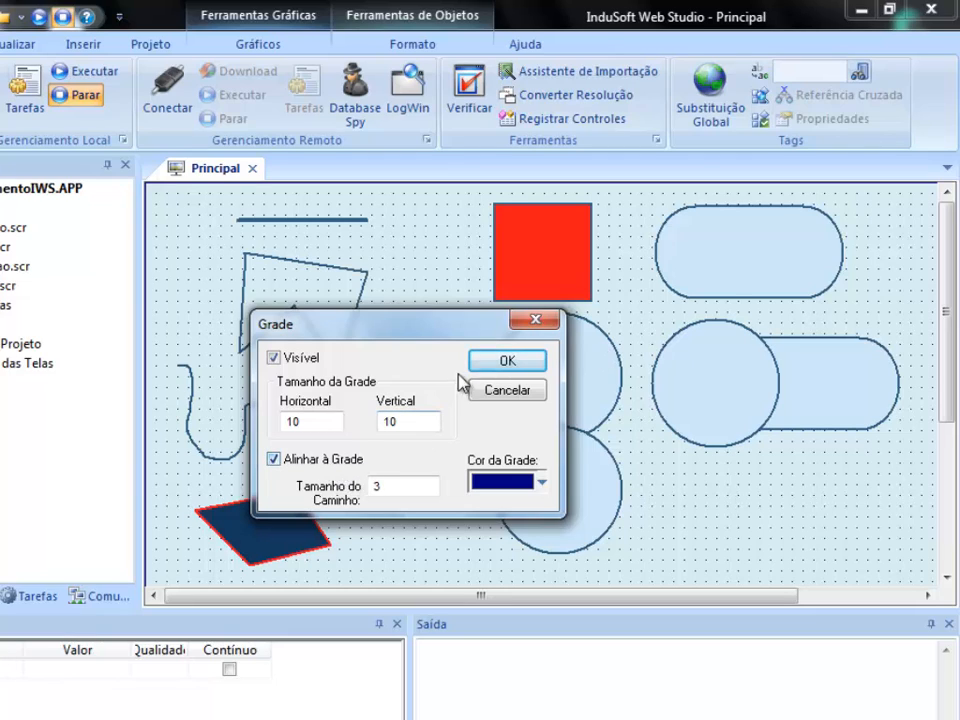
{"action": "left_click", "coordinate": [508, 363]}
Step: Move the copied circle clear below the copied rounded rectangle, then reposition that rectangle and stretch its height to about 91
{"action": "left_click", "coordinate": [707, 392]}
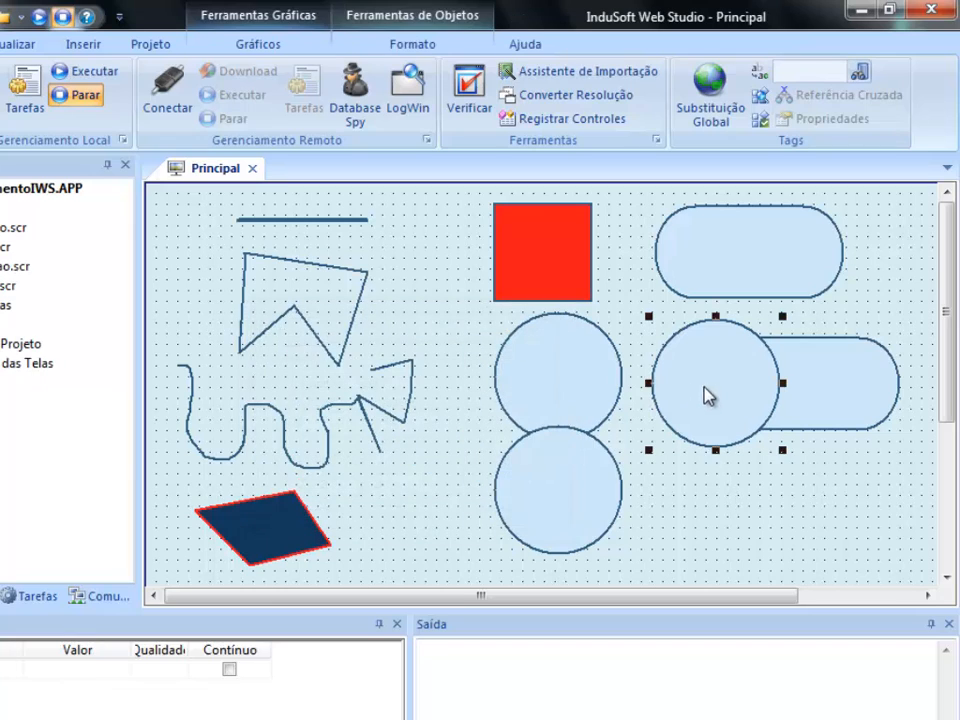
{"action": "left_click", "coordinate": [724, 456]}
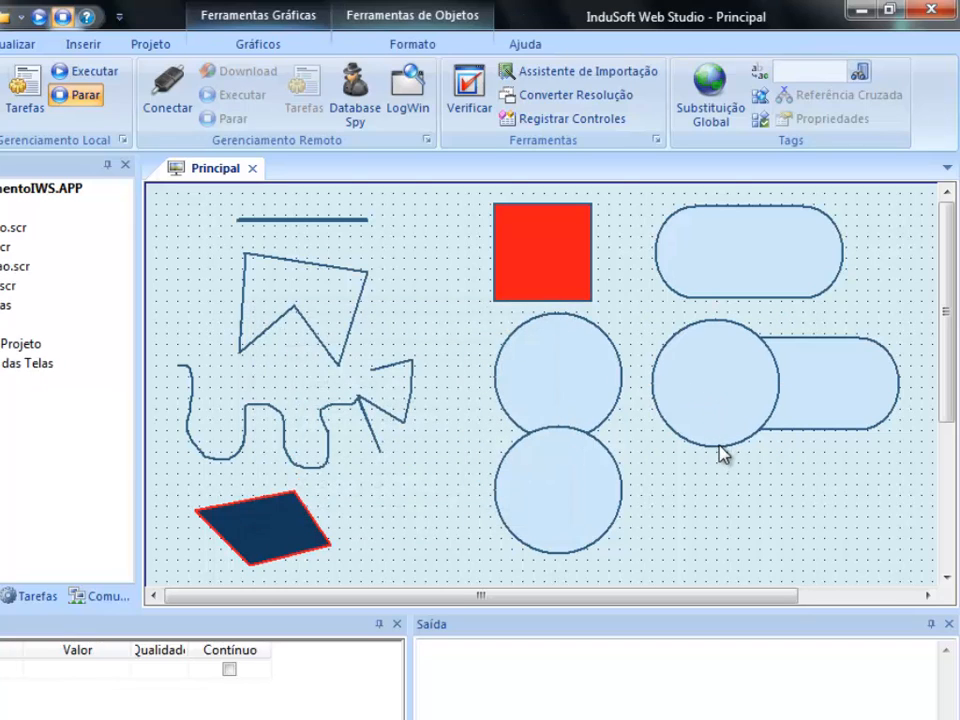
{"action": "left_click", "coordinate": [851, 401]}
{"action": "left_click_drag", "start_coordinate": [729, 428], "coordinate": [748, 538]}
{"action": "left_click_drag", "start_coordinate": [829, 388], "coordinate": [812, 377]}
{"action": "left_click_drag", "start_coordinate": [789, 420], "coordinate": [791, 429]}
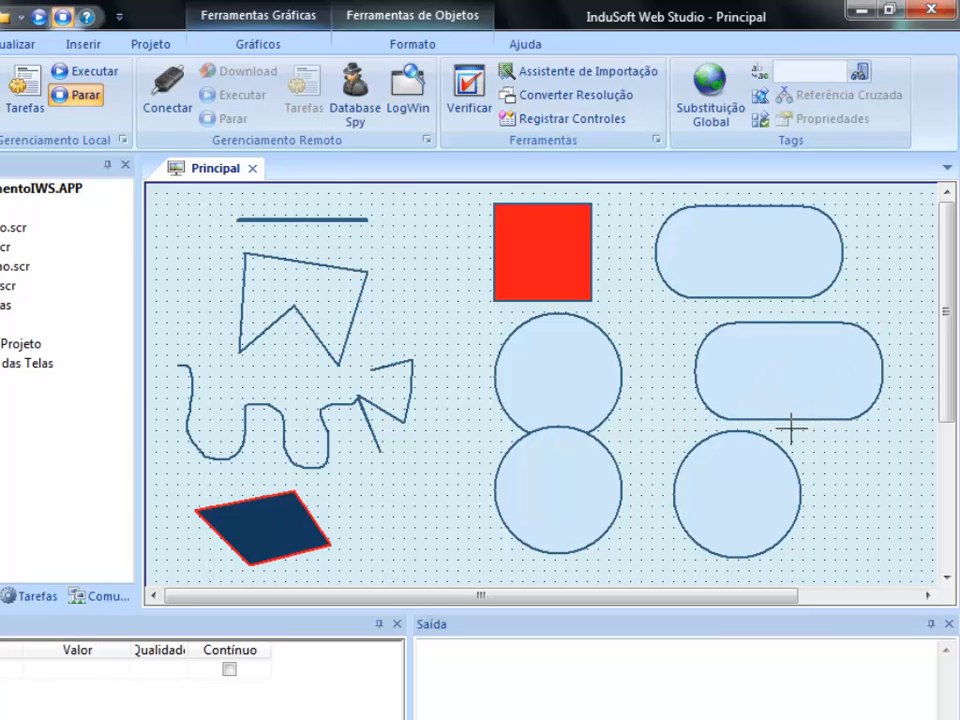
Step: Move the copied circle onto the copied rounded rectangle's left end and narrow it into an ellipse matching the rectangle's height, forming a cylinder
{"action": "left_click_drag", "start_coordinate": [741, 484], "coordinate": [726, 385]}
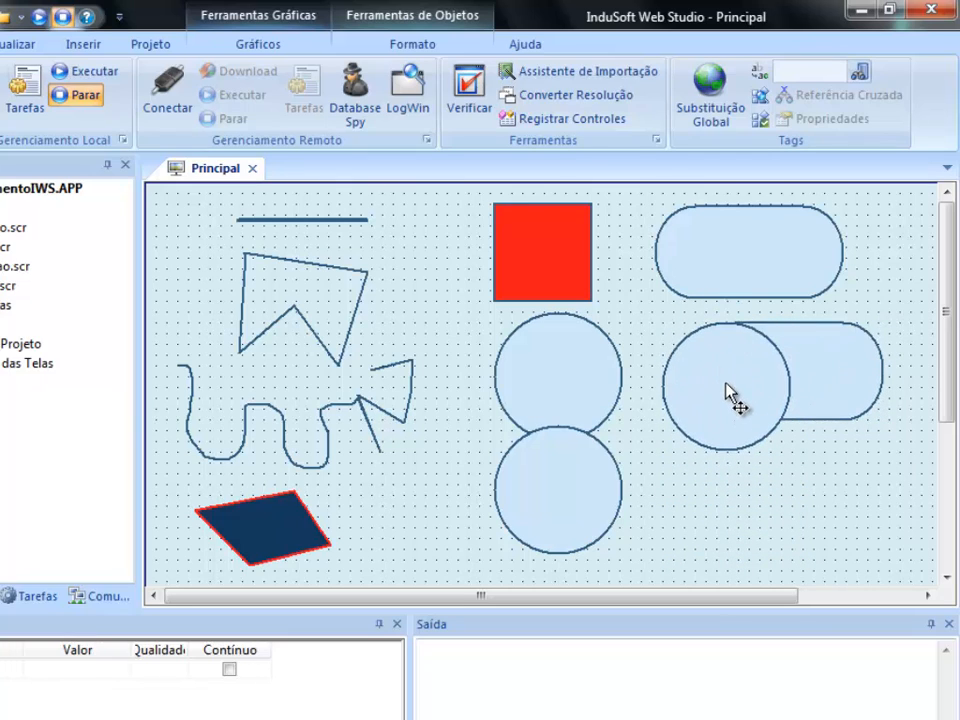
{"action": "left_click", "coordinate": [730, 435]}
{"action": "left_click_drag", "start_coordinate": [729, 451], "coordinate": [728, 420]}
{"action": "left_click_drag", "start_coordinate": [789, 370], "coordinate": [763, 371]}
{"action": "left_click", "coordinate": [791, 486]}
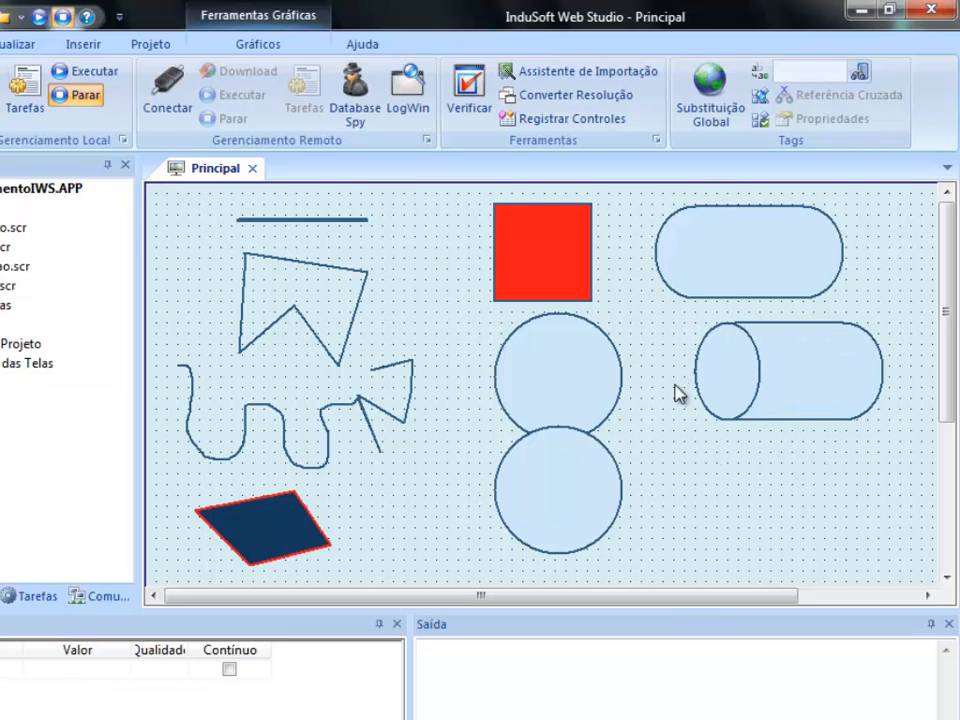
Step: Fill the cylinder's rounded-rectangle body with a horizontal dark grey-to-white gradient, using the variant with a light central band
{"action": "left_click", "coordinate": [806, 394]}
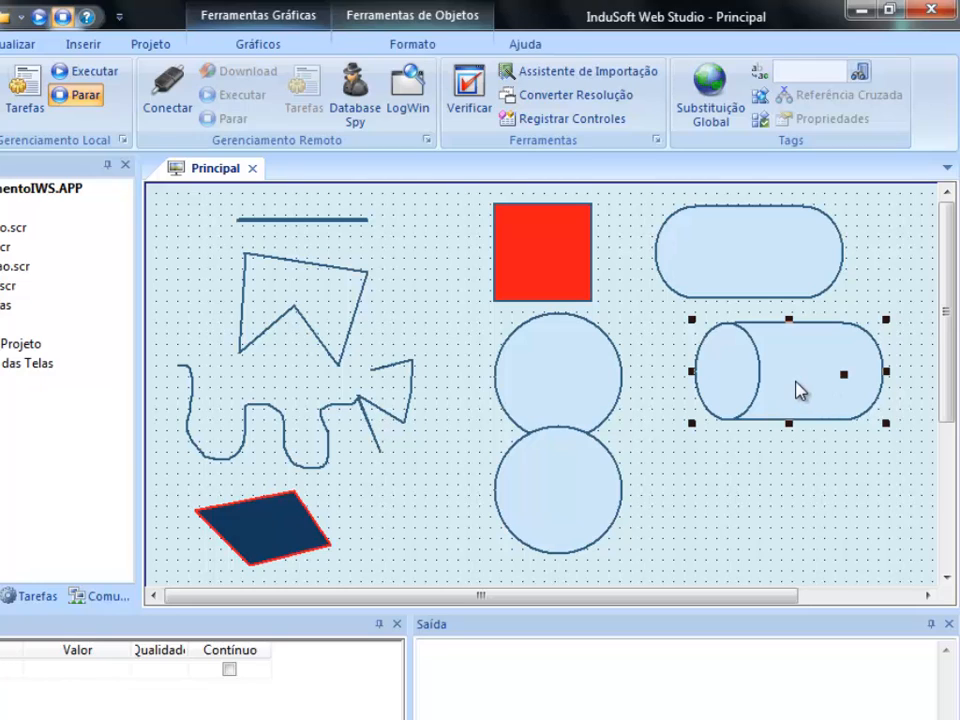
{"action": "double_click", "coordinate": [800, 390]}
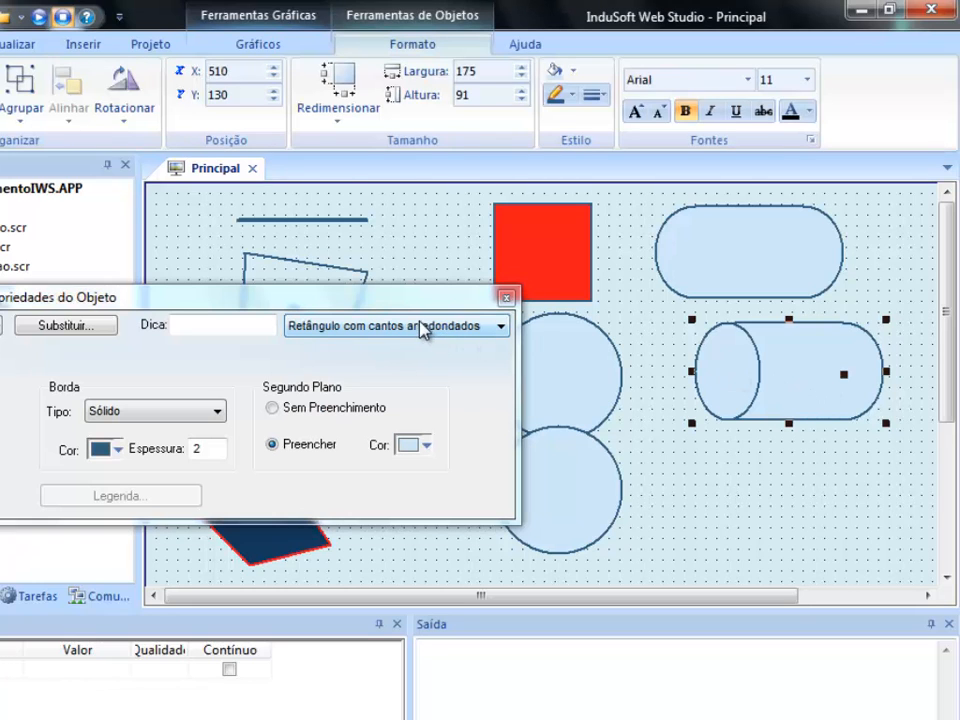
{"action": "left_click_drag", "start_coordinate": [347, 300], "coordinate": [357, 191]}
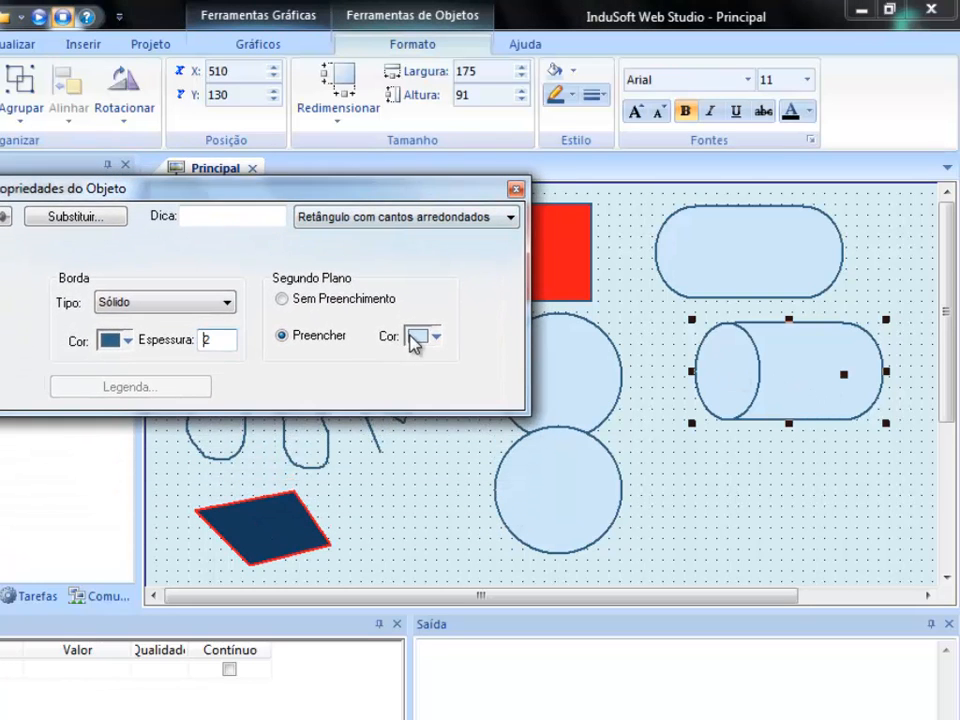
{"action": "left_click", "coordinate": [435, 339]}
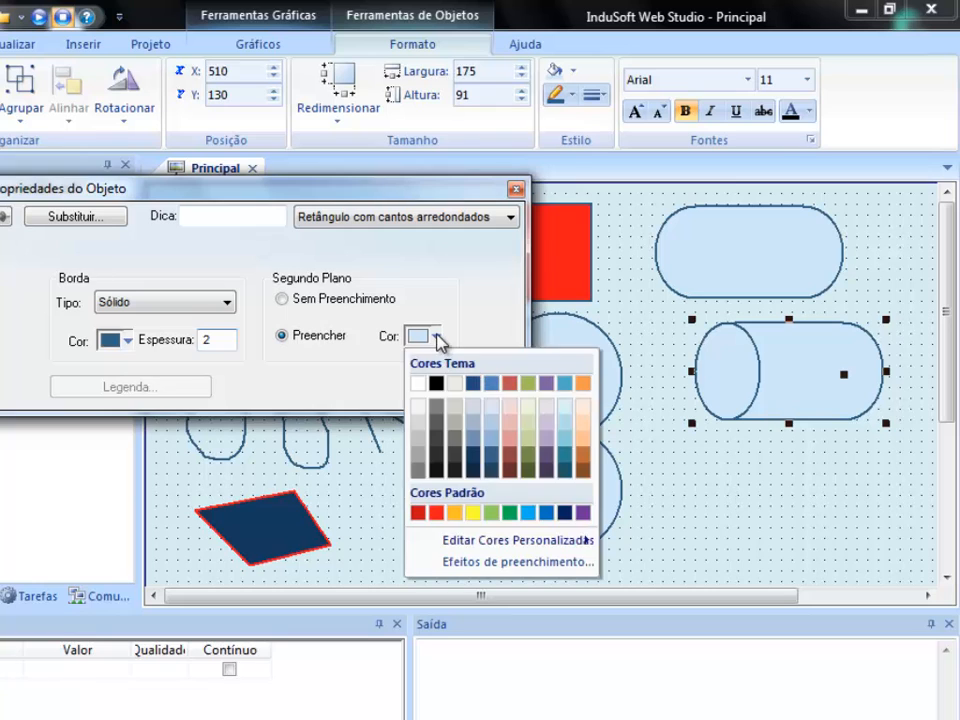
{"action": "left_click", "coordinate": [495, 564]}
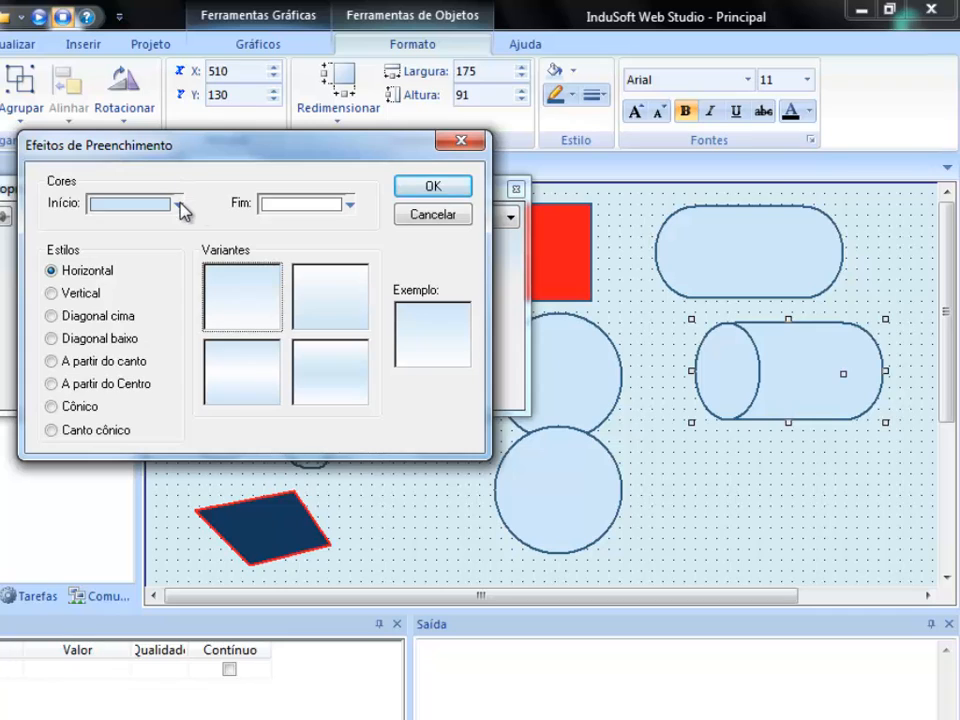
{"action": "left_click", "coordinate": [179, 204]}
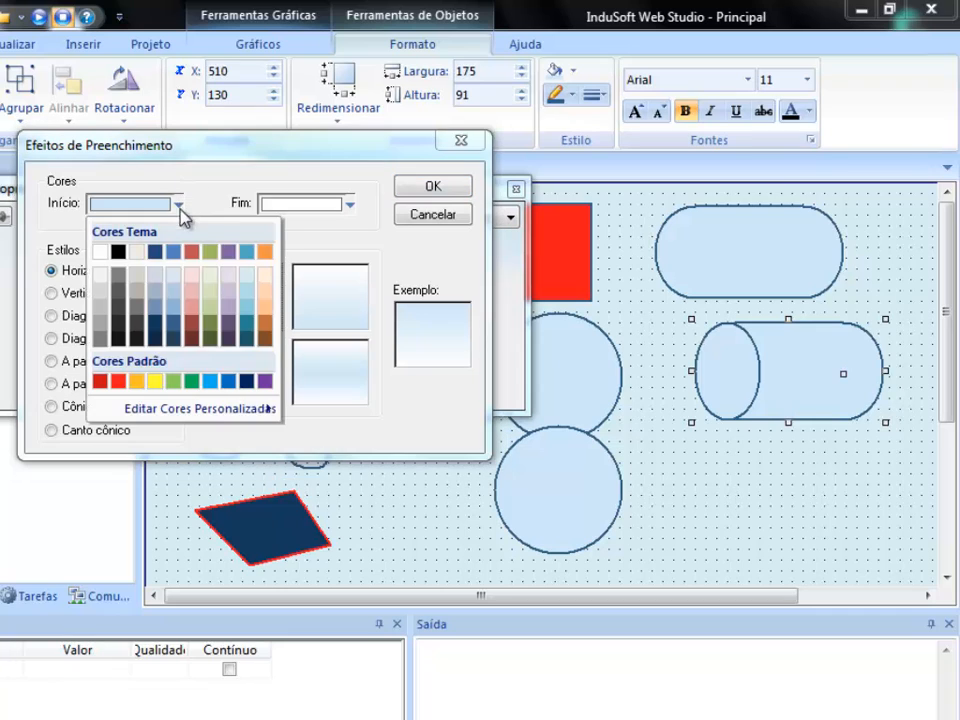
{"action": "left_click", "coordinate": [139, 271]}
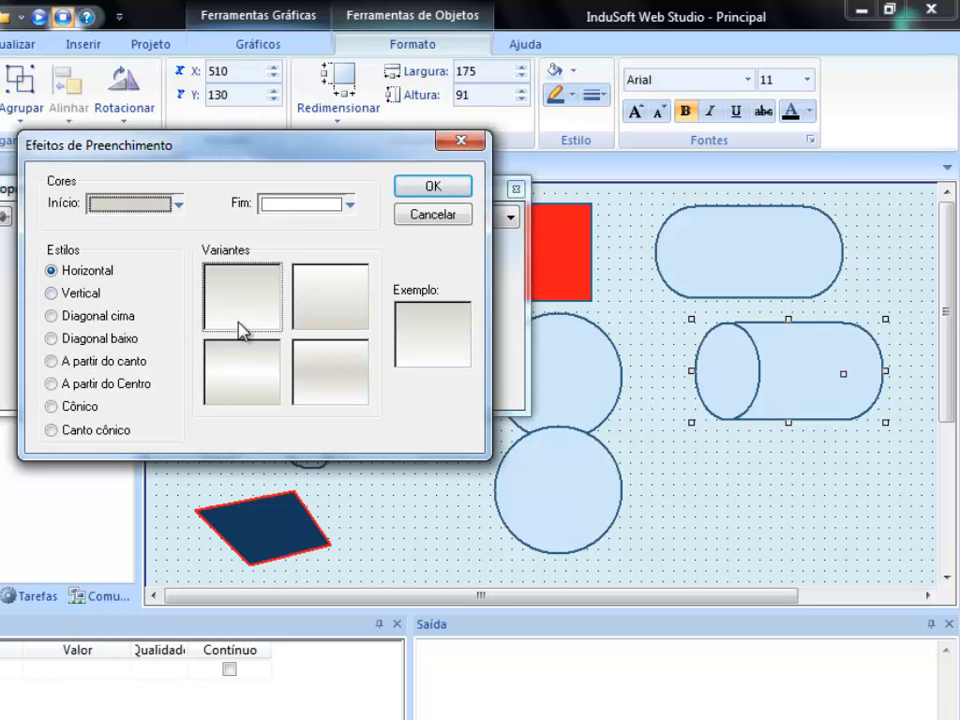
{"action": "left_click", "coordinate": [180, 203]}
{"action": "left_click", "coordinate": [120, 277]}
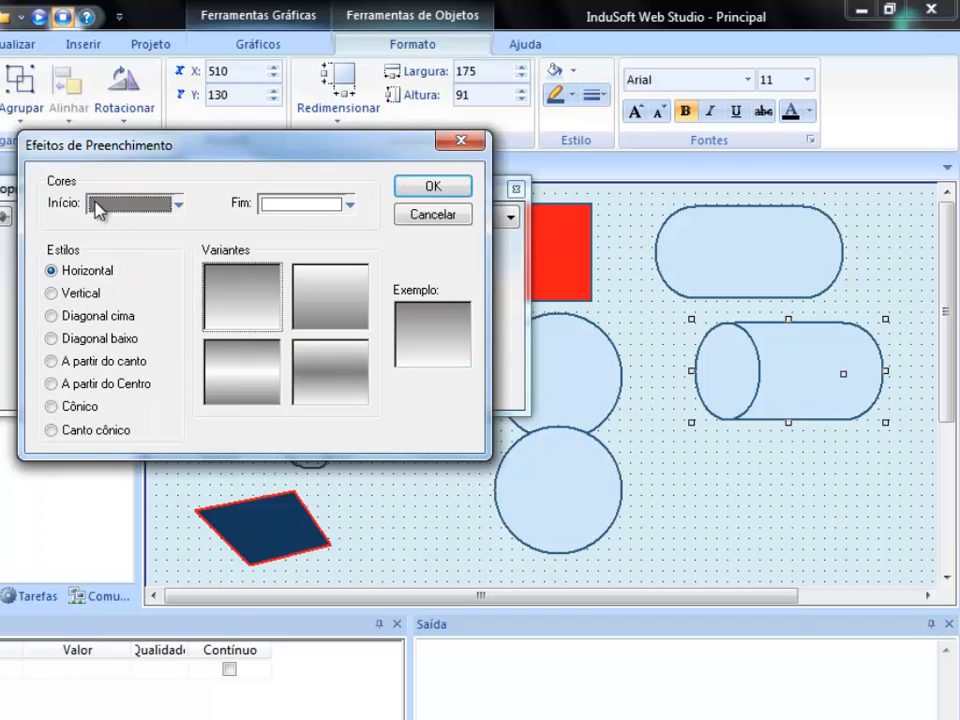
{"action": "left_click", "coordinate": [242, 378]}
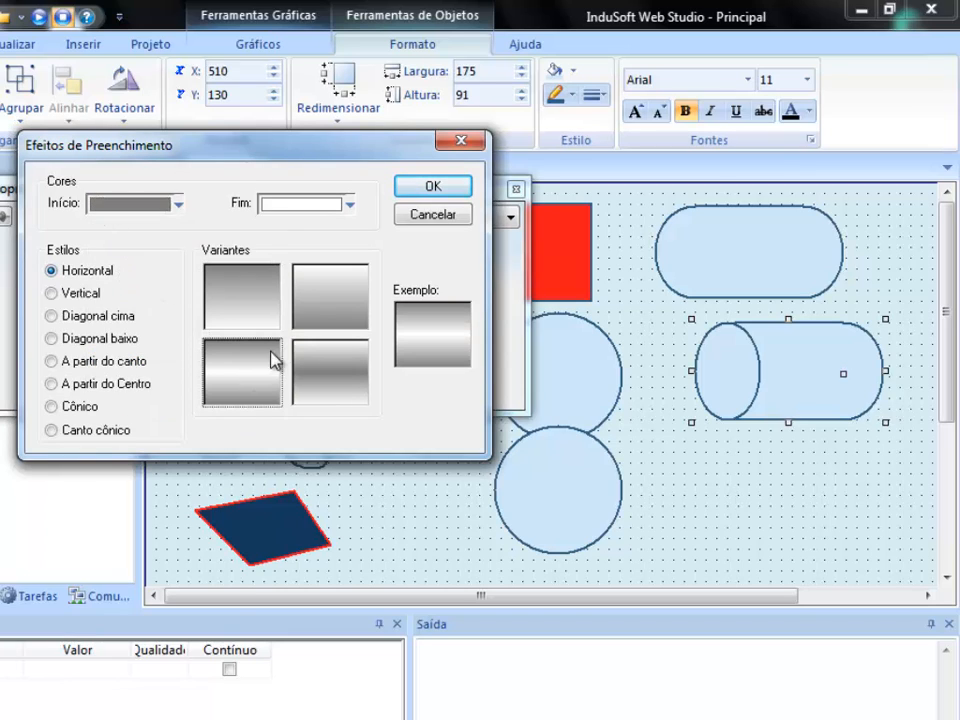
{"action": "left_click", "coordinate": [433, 187]}
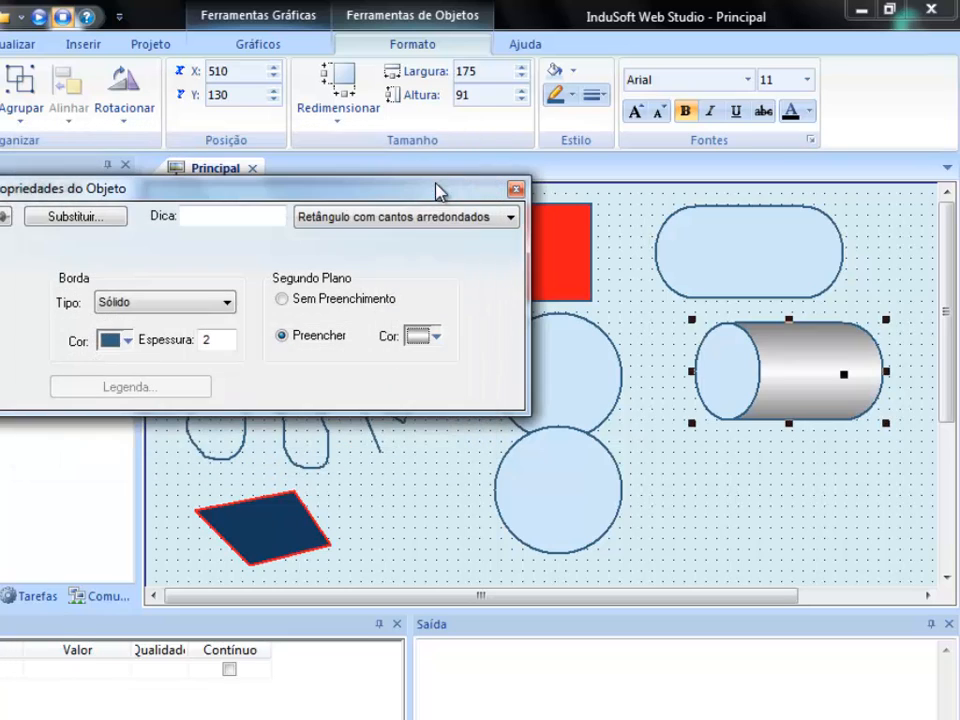
{"action": "left_click", "coordinate": [646, 466]}
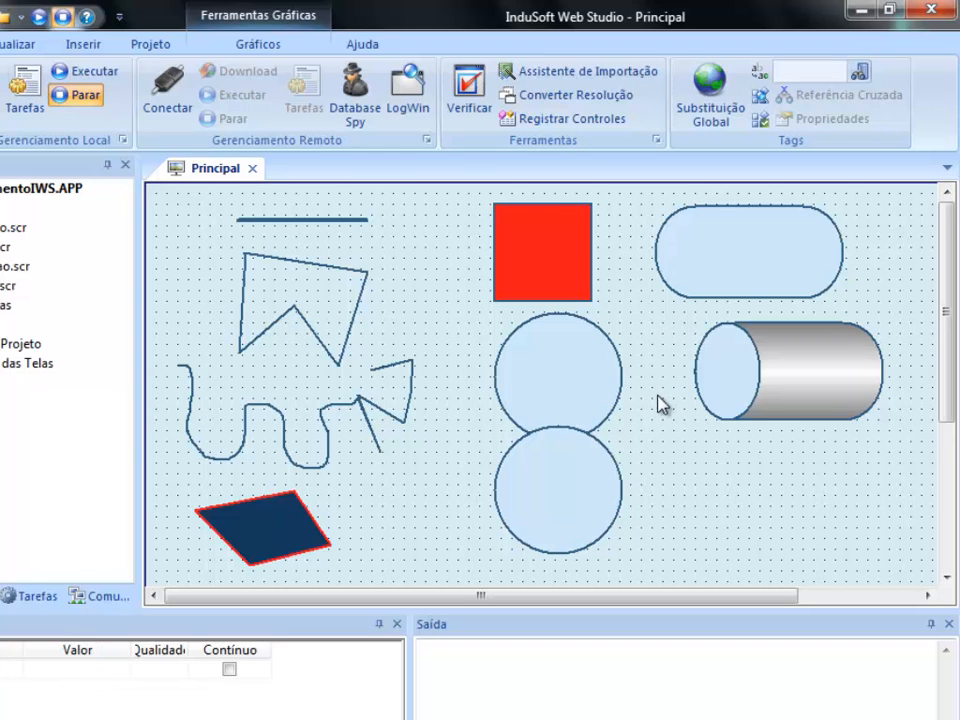
Step: Draw a Botão object in the empty area below the dark blue polygon
{"action": "scroll", "coordinate": [652, 410], "scroll_direction": "down", "scroll_amount": 3}
{"action": "scroll", "coordinate": [656, 412], "scroll_direction": "down", "scroll_amount": 1}
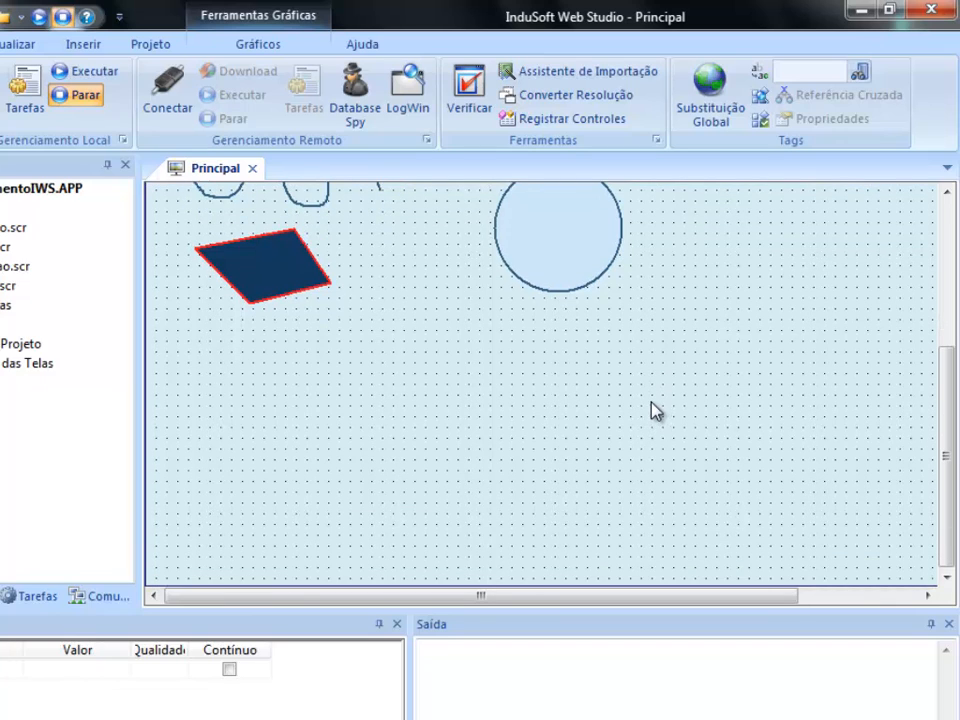
{"action": "left_click", "coordinate": [268, 47]}
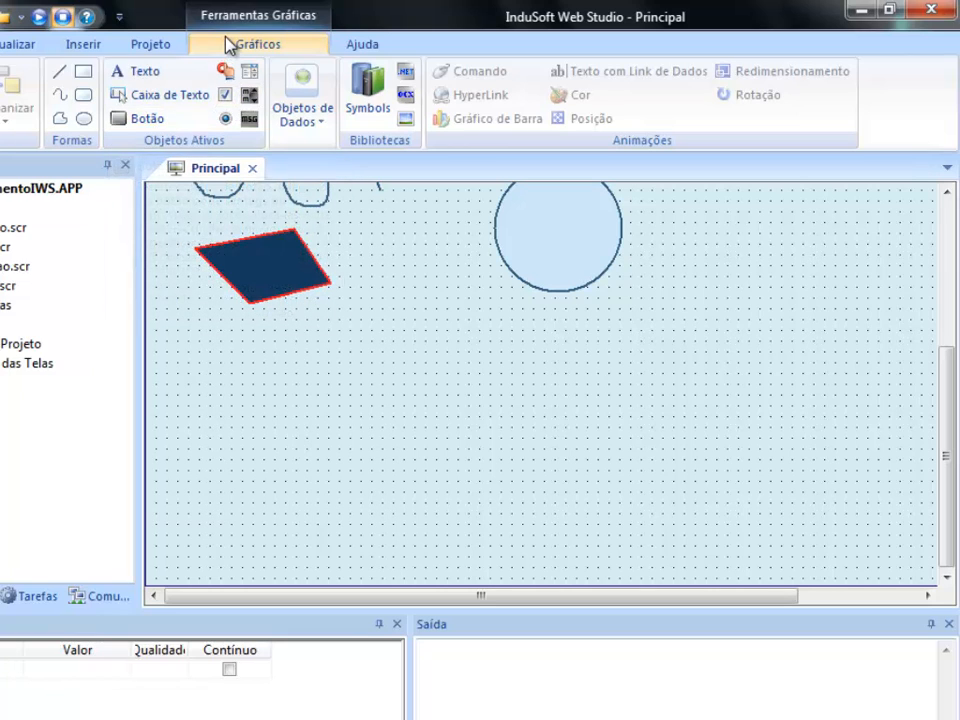
{"action": "left_click", "coordinate": [148, 119]}
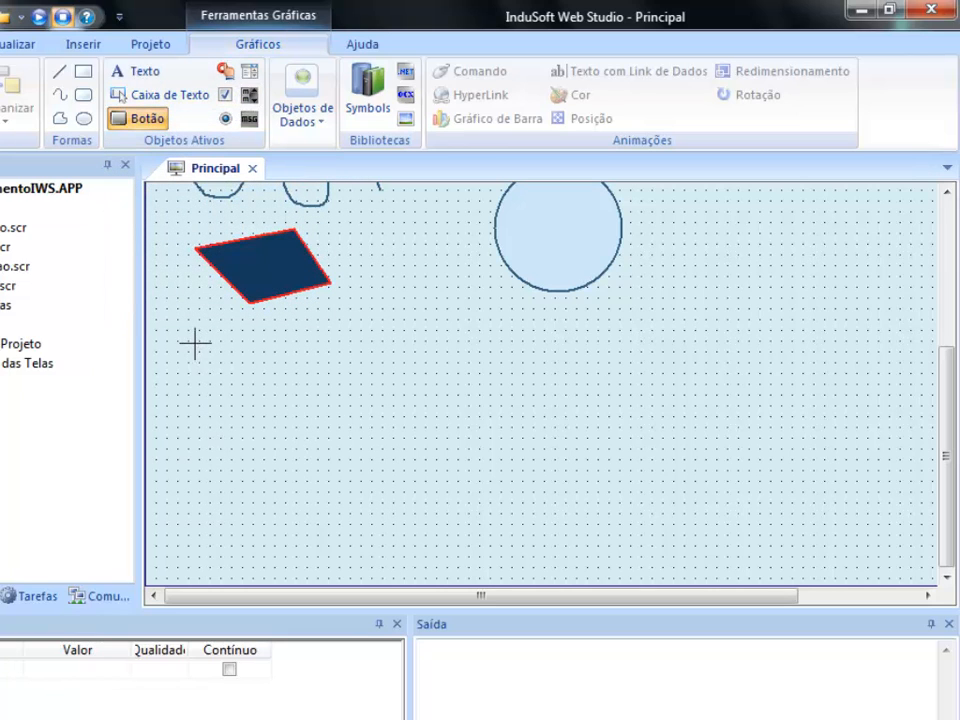
{"action": "left_click_drag", "start_coordinate": [199, 332], "coordinate": [307, 424]}
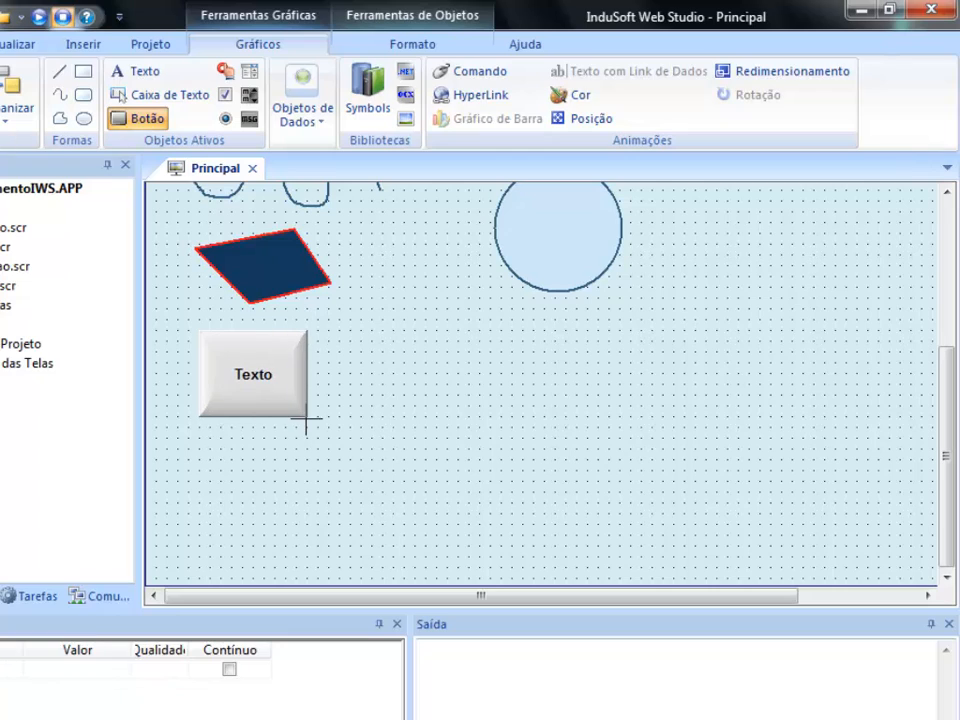
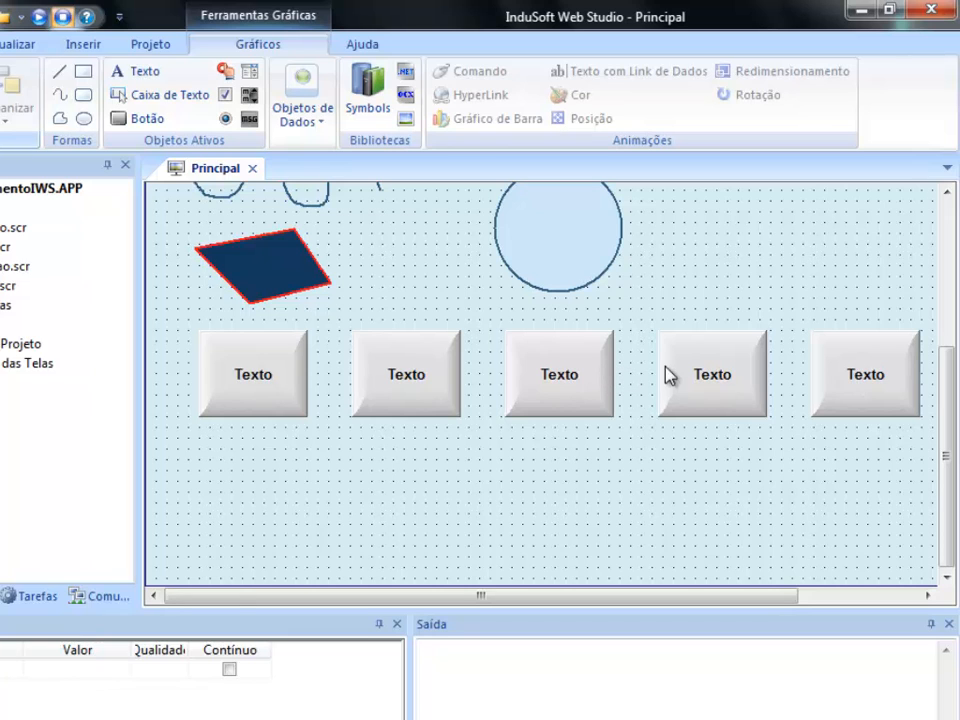
Step: Move the lower of the two overlapping circles sideways to X 230, Y 230, beside the dark blue polygon
{"action": "scroll", "coordinate": [638, 343], "scroll_direction": "up", "scroll_amount": 5}
{"action": "left_click", "coordinate": [574, 495]}
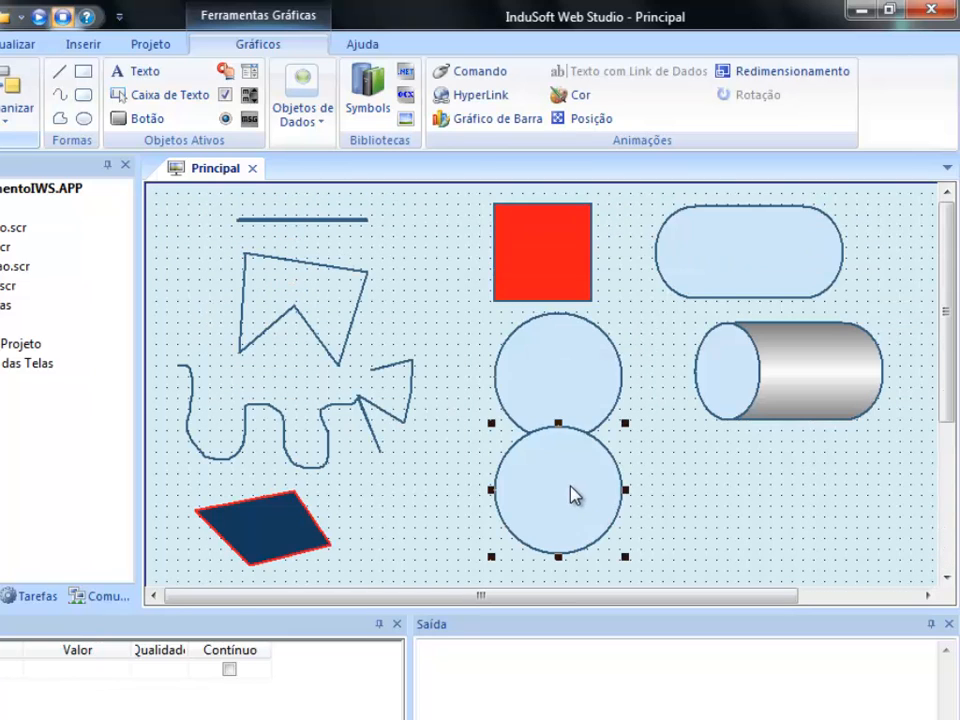
{"action": "left_click_drag", "start_coordinate": [583, 504], "coordinate": [479, 505]}
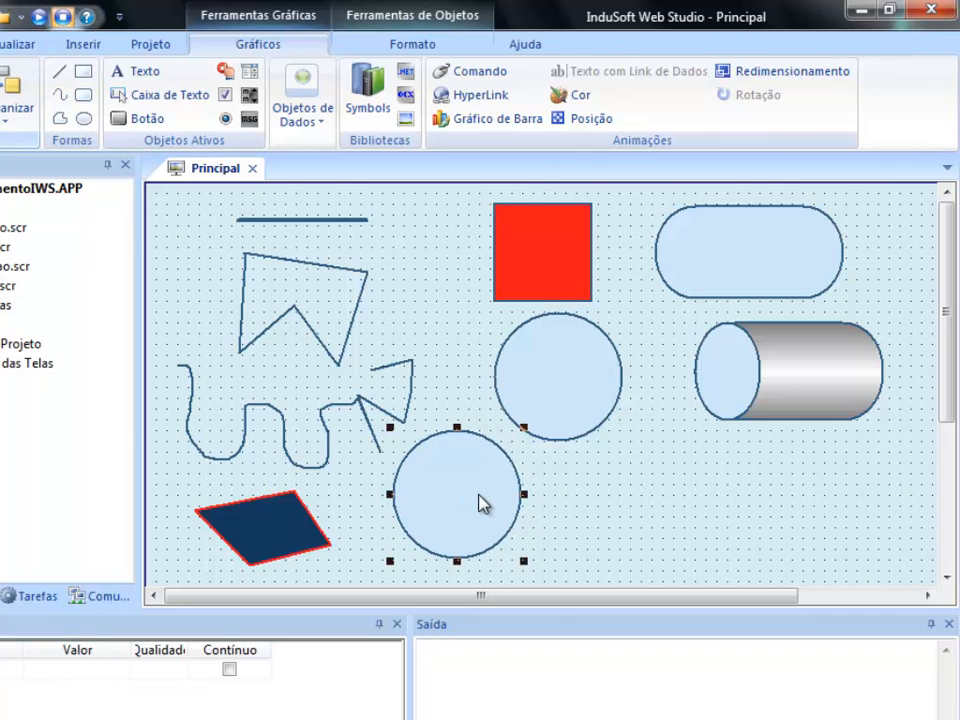
Step: Change the moved circle's type to Acorde and fill it with a medium greyish blue
{"action": "double_click", "coordinate": [479, 503]}
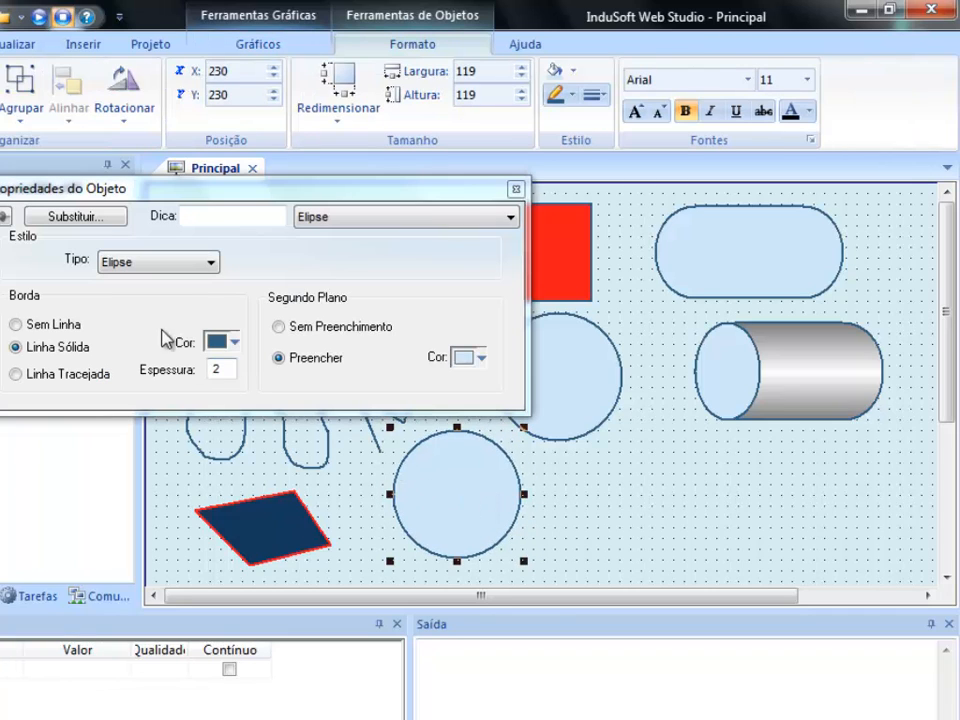
{"action": "left_click", "coordinate": [166, 269]}
{"action": "left_click", "coordinate": [216, 272]}
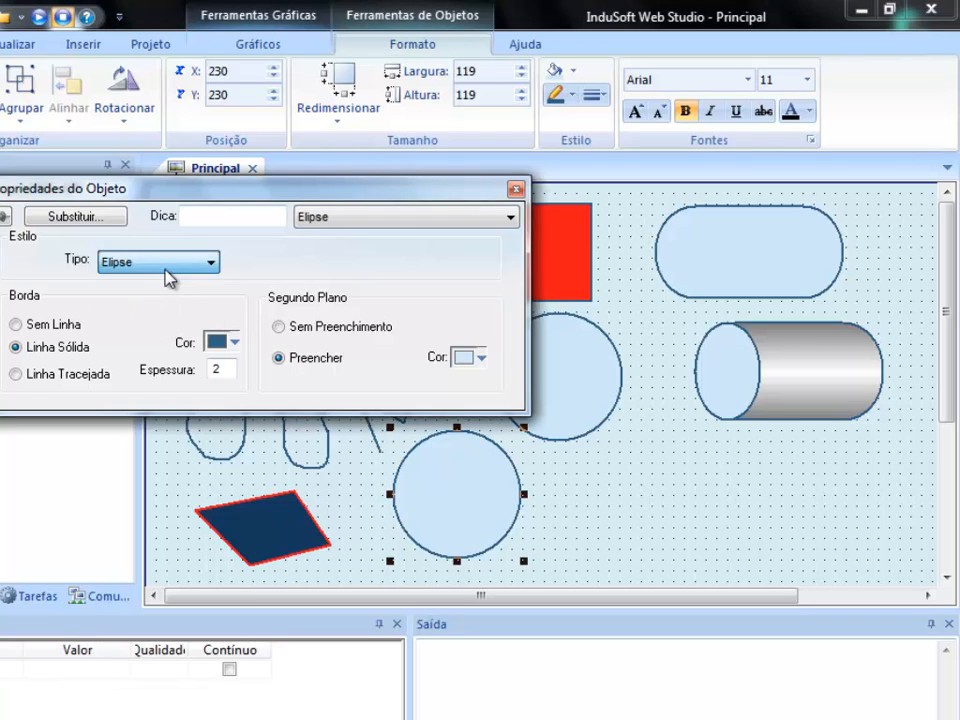
{"action": "left_click", "coordinate": [182, 268]}
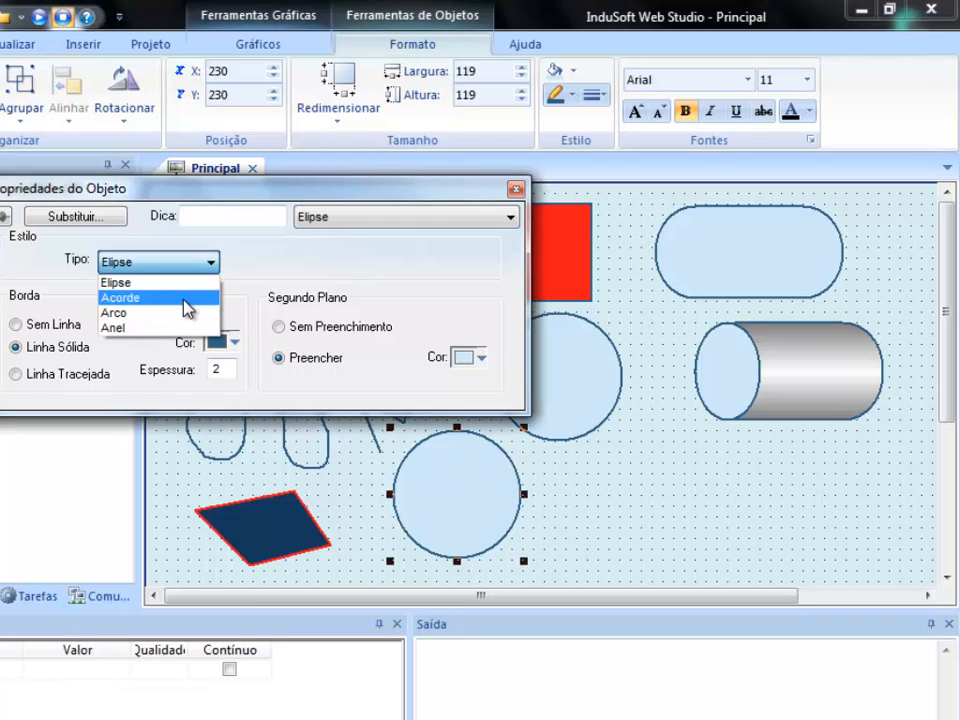
{"action": "left_click", "coordinate": [187, 298]}
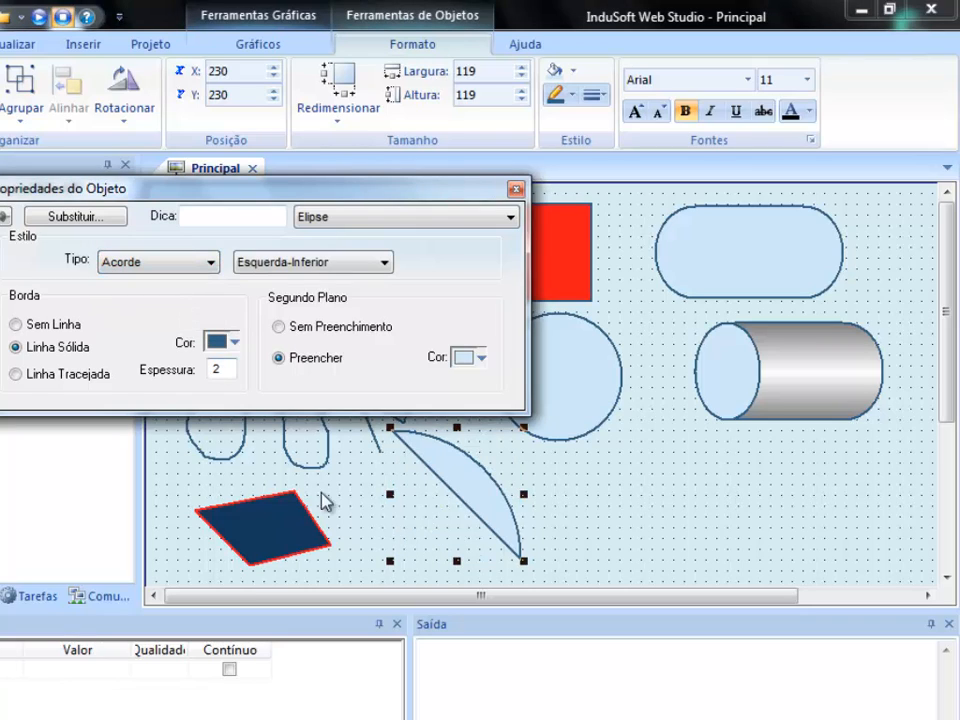
{"action": "left_click", "coordinate": [481, 359]}
{"action": "left_click", "coordinate": [522, 470]}
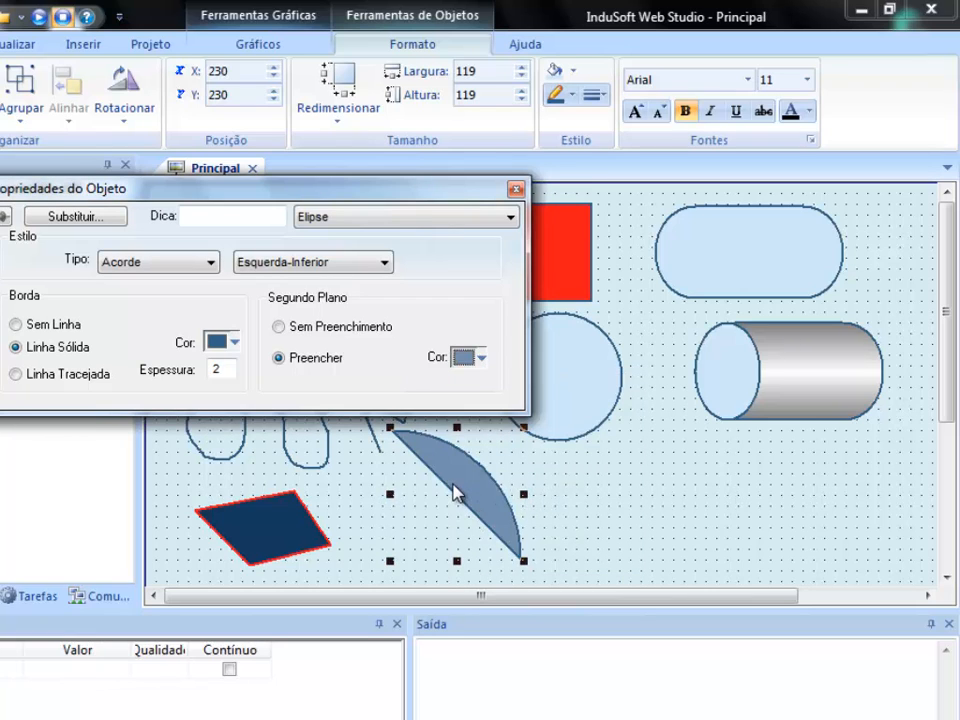
Step: Duplicate the chord at X 340, Y 230 and change the copy's type to Arco
{"action": "left_click_drag", "start_coordinate": [457, 492], "coordinate": [580, 492]}
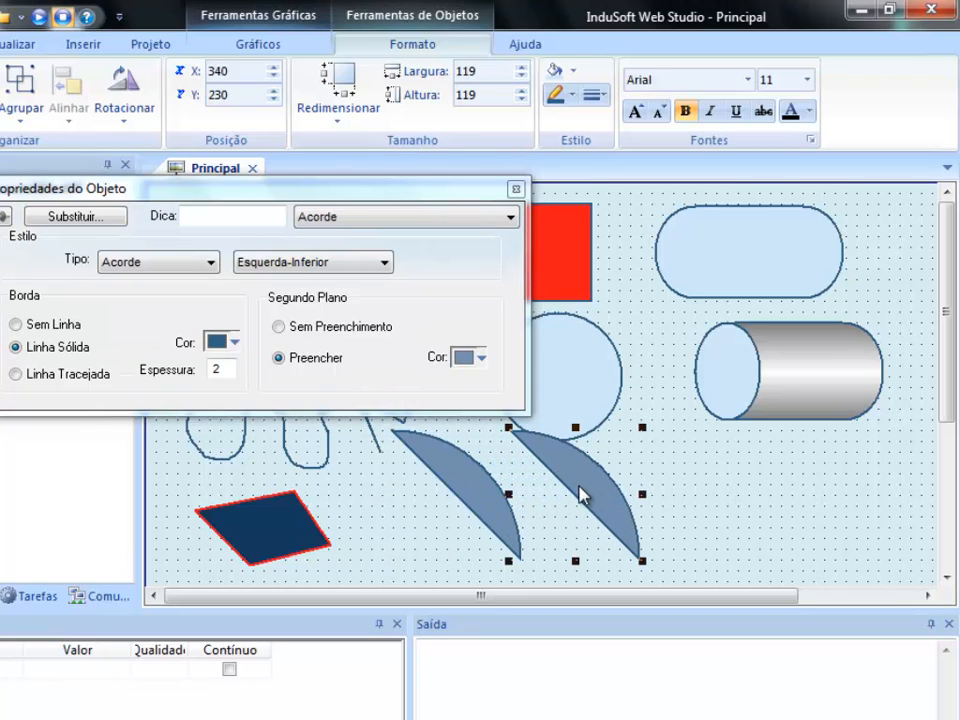
{"action": "left_click", "coordinate": [209, 264]}
{"action": "left_click", "coordinate": [183, 313]}
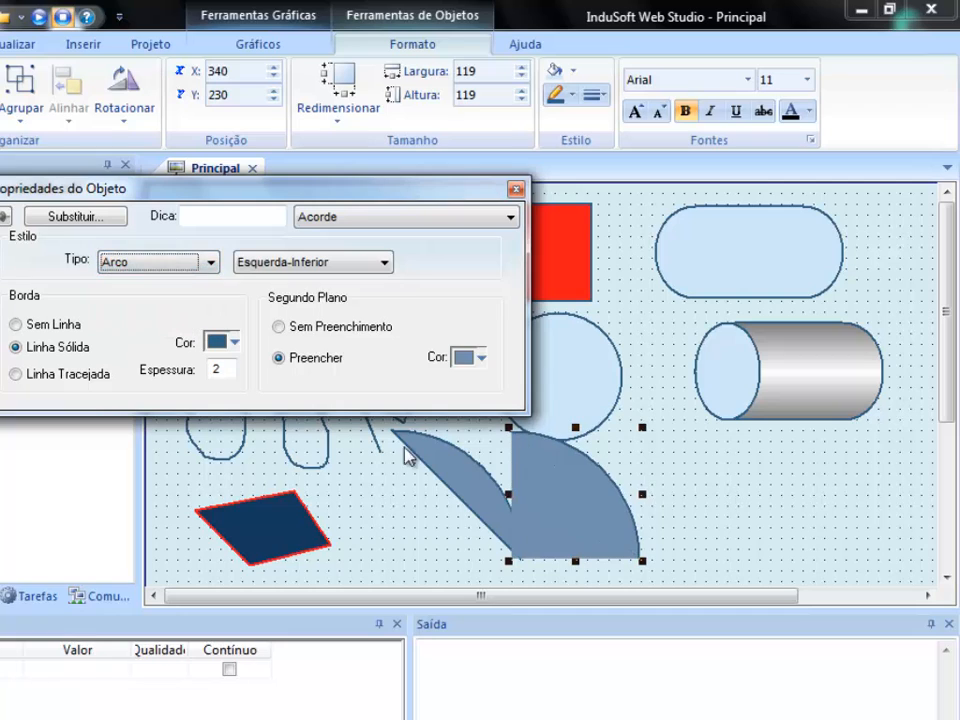
Step: Move the arc clear of the chord, duplicate it at X 560, Y 230, and change the copy's type to Anel
{"action": "left_click_drag", "start_coordinate": [598, 535], "coordinate": [793, 506]}
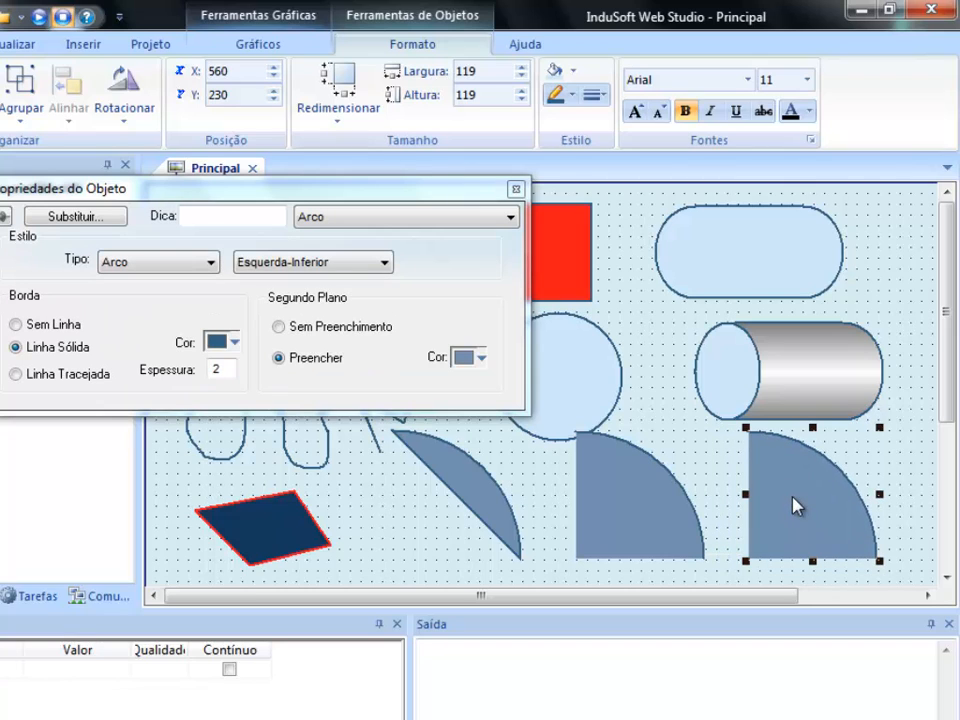
{"action": "left_click", "coordinate": [209, 263]}
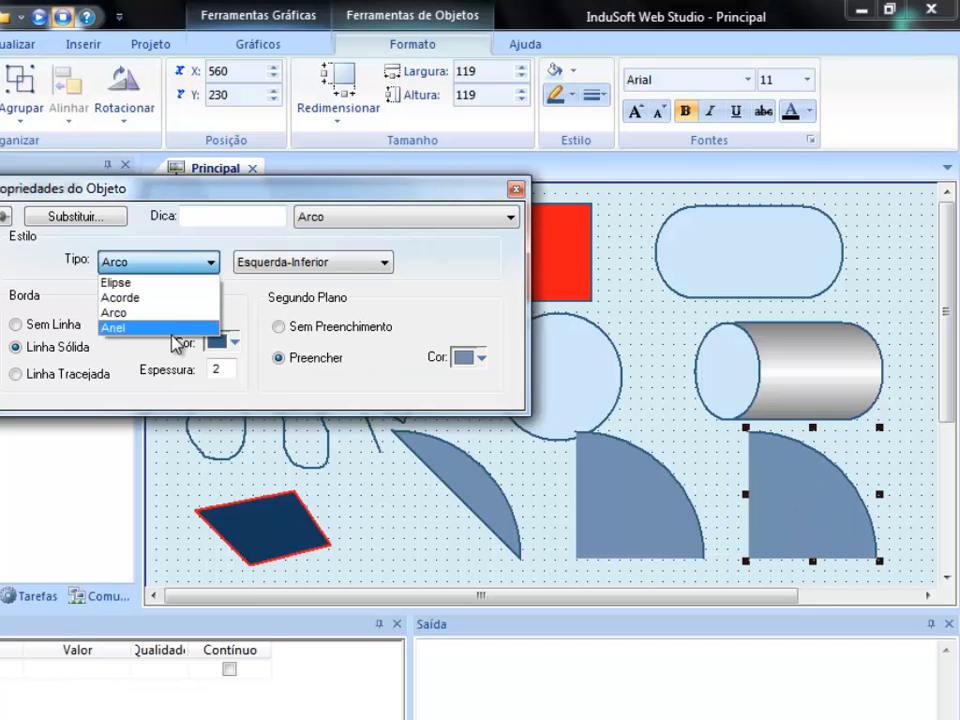
{"action": "left_click", "coordinate": [172, 329]}
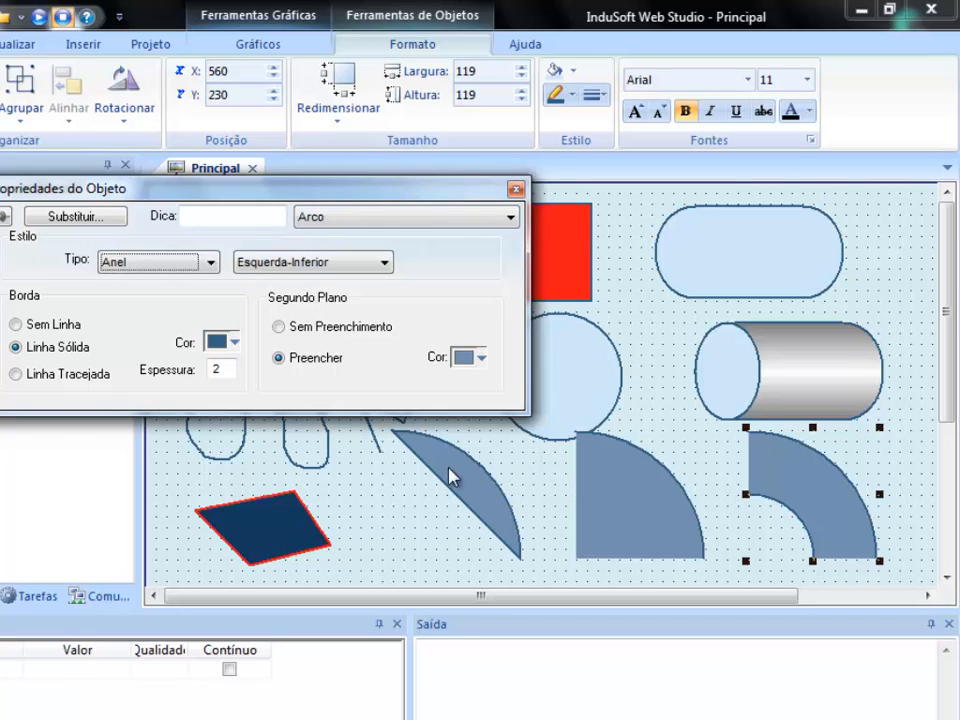
{"action": "left_click", "coordinate": [378, 512]}
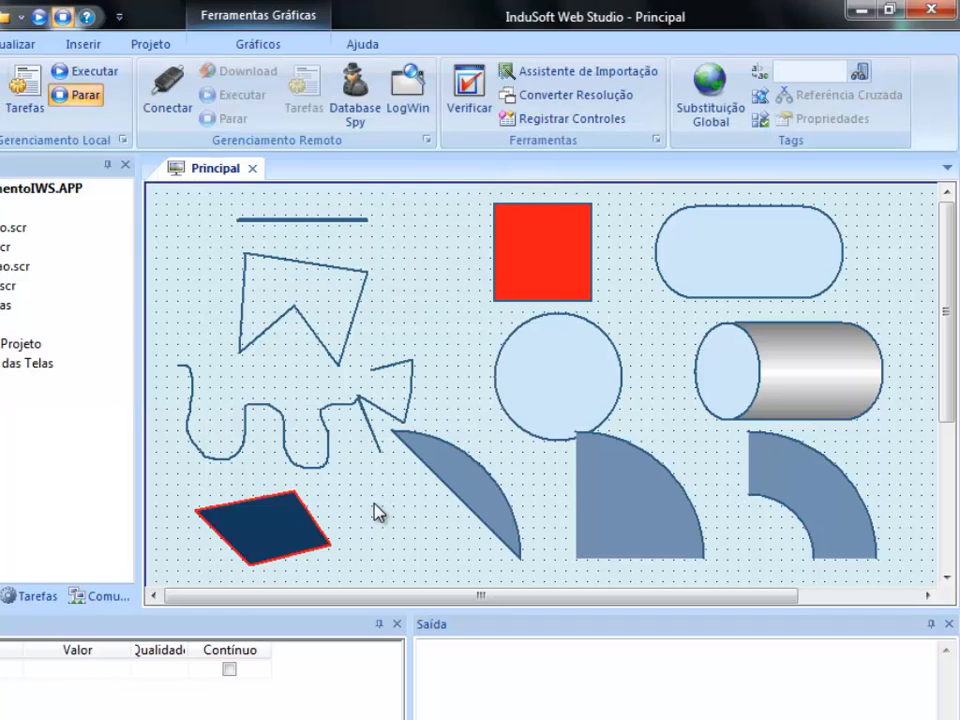
Step: Switch to Paint and draw a large red lightning bolt on the blank canvas
{"action": "key", "text": "alt+Tab"}
{"action": "key", "text": "alt+Tab"}
{"action": "key", "text": "alt+Tab"}
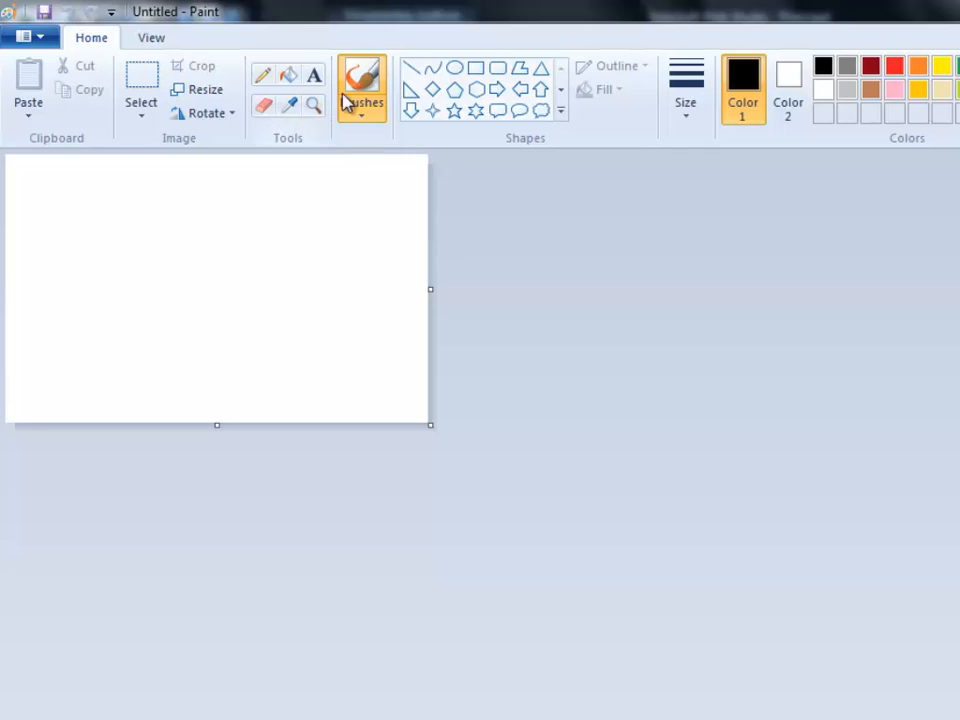
{"action": "left_click", "coordinate": [345, 100]}
{"action": "left_click", "coordinate": [560, 112]}
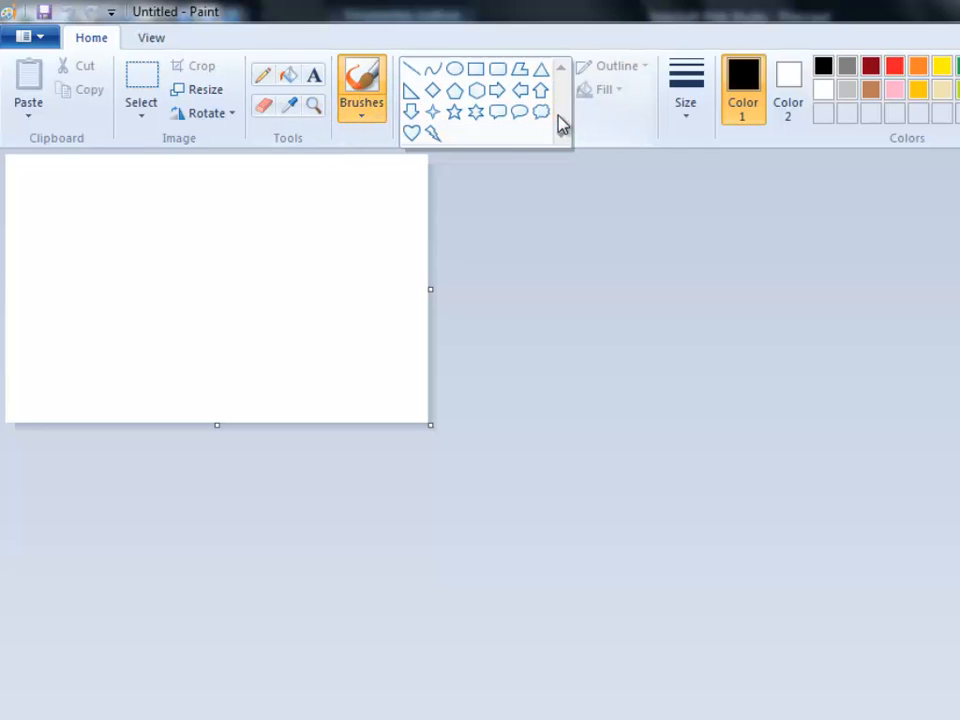
{"action": "left_click", "coordinate": [431, 134]}
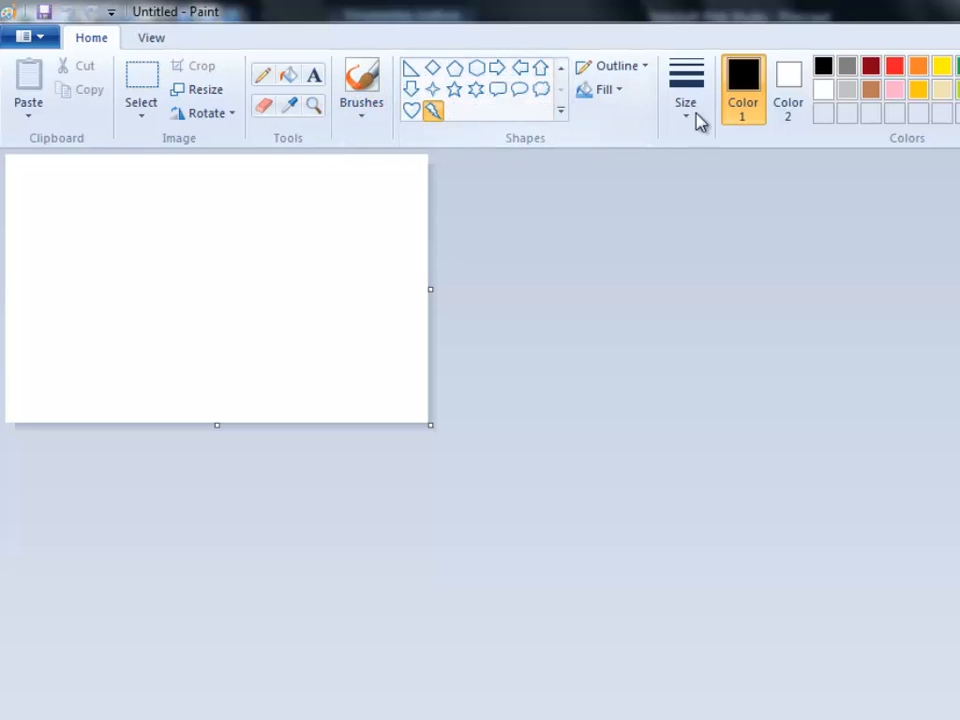
{"action": "left_click", "coordinate": [894, 67]}
{"action": "left_click_drag", "start_coordinate": [103, 162], "coordinate": [283, 362]}
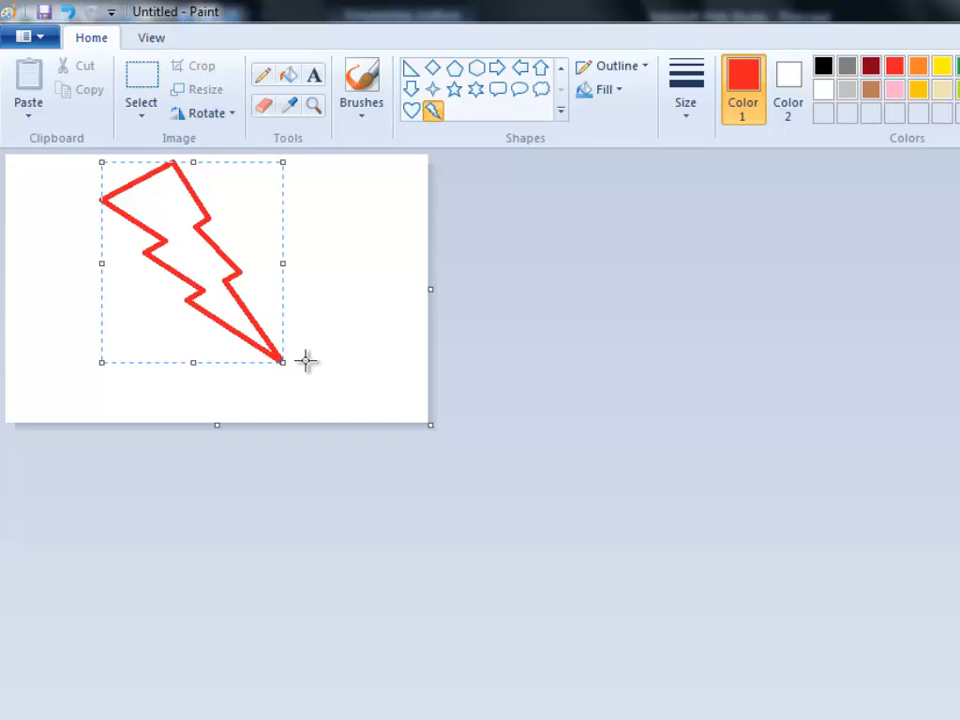
{"action": "left_click", "coordinate": [348, 265]}
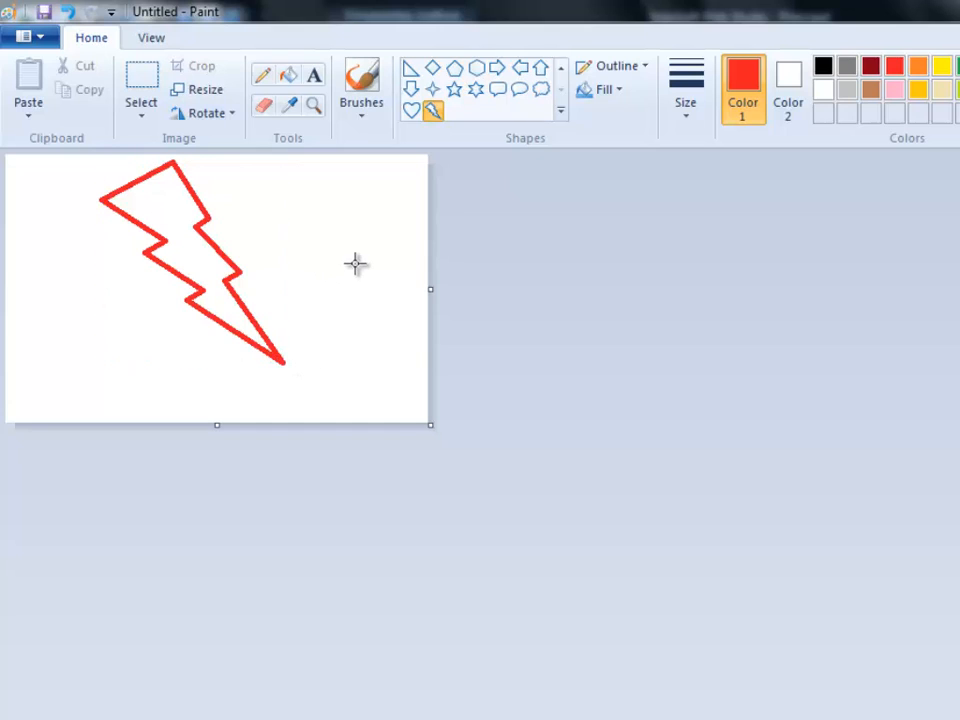
Step: Copy the red lightning bolt from the Paint canvas, switch to InduSoft Web Studio, and paste it on the Principal screen at X 220, Y 50
{"action": "left_click", "coordinate": [145, 98]}
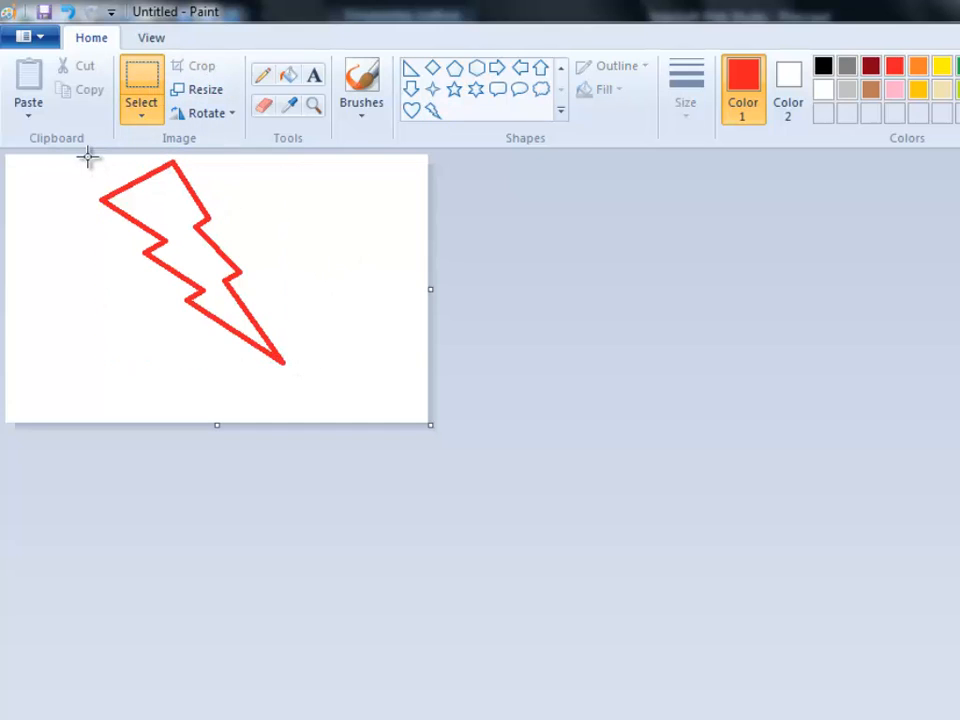
{"action": "left_click_drag", "start_coordinate": [88, 157], "coordinate": [294, 371]}
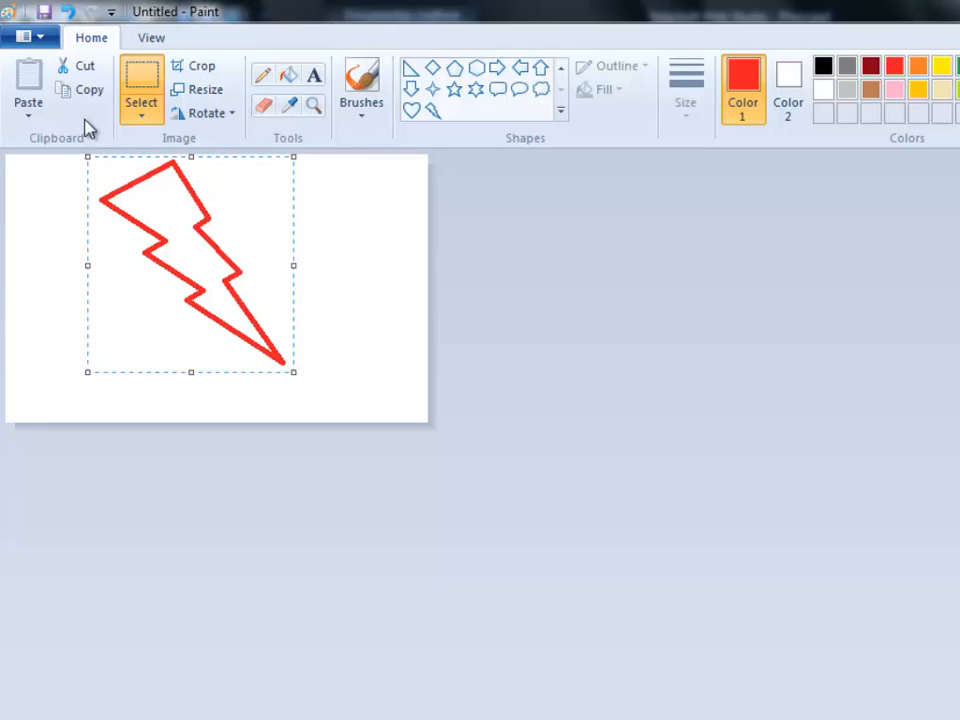
{"action": "left_click", "coordinate": [84, 92]}
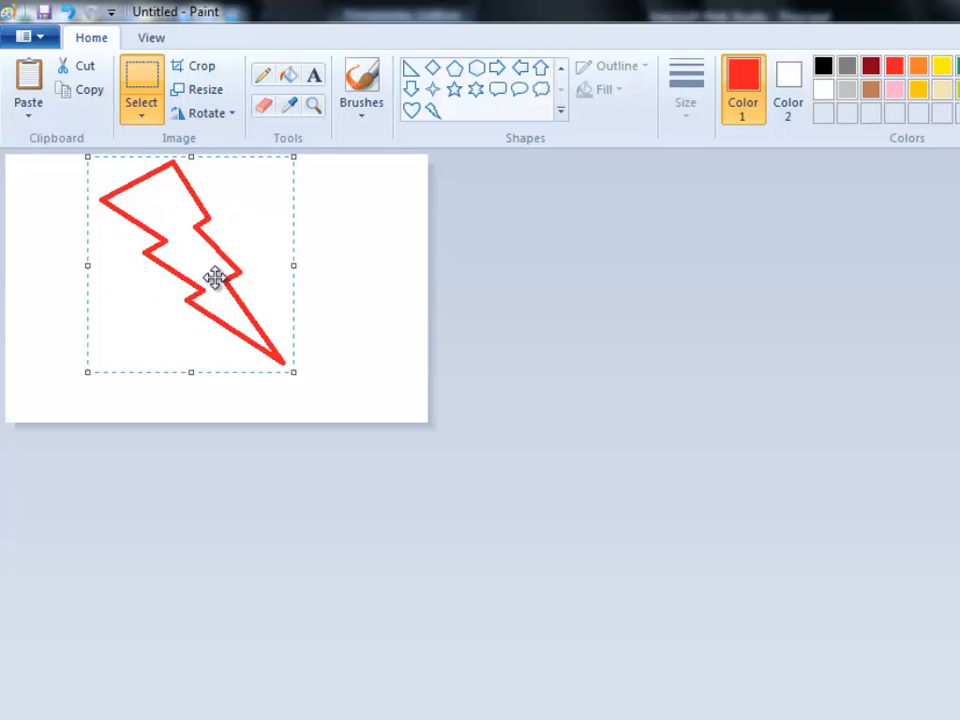
{"action": "key", "text": "alt+Tab"}
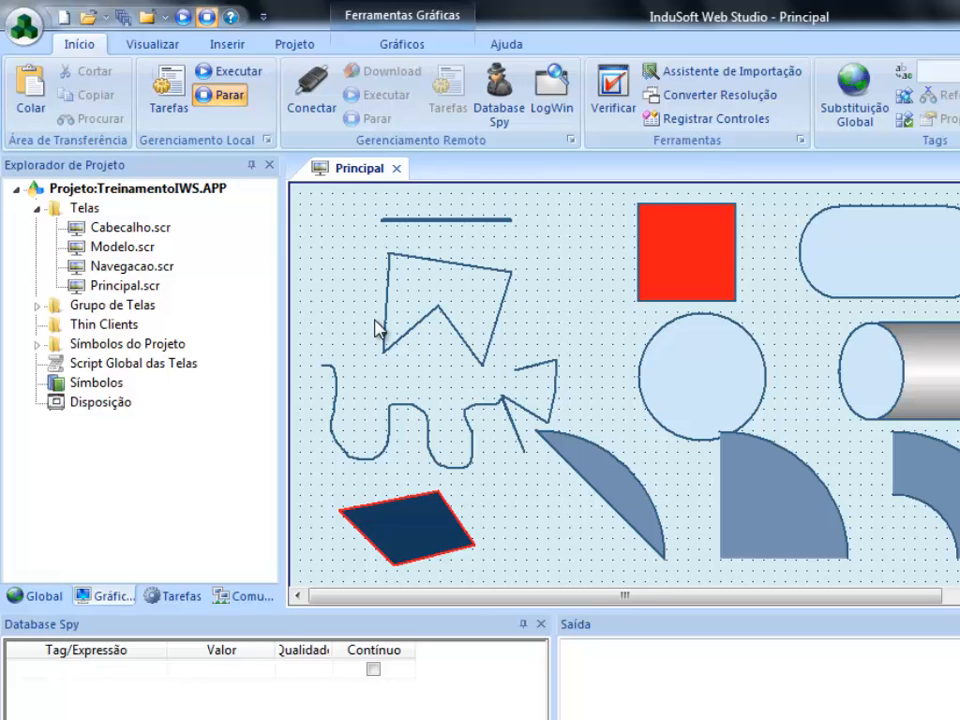
{"action": "key", "text": "ctrl+v"}
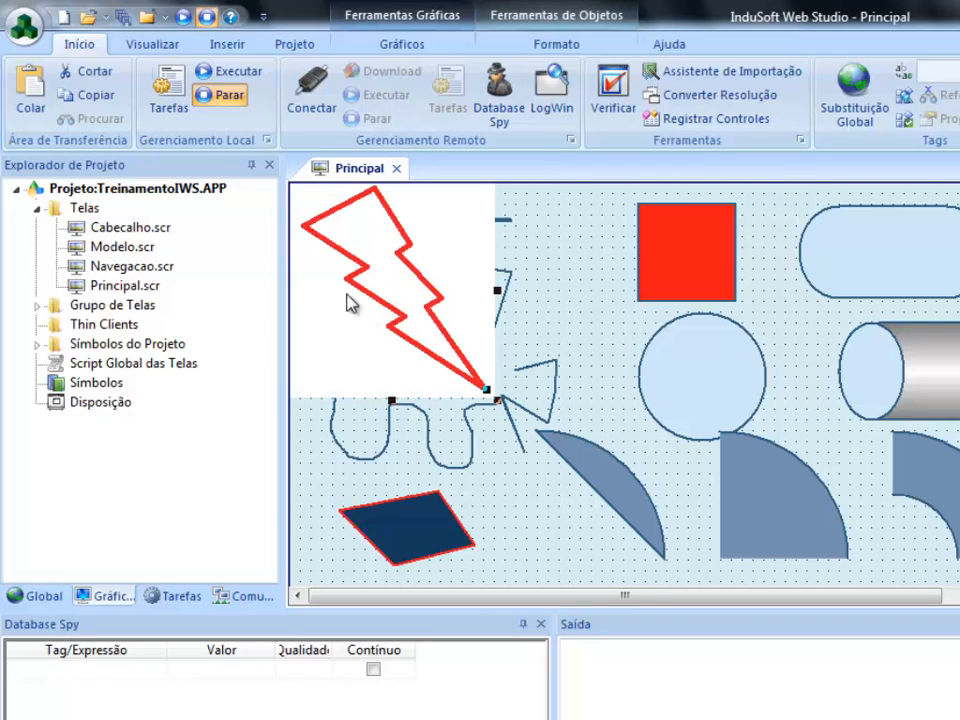
{"action": "left_click_drag", "start_coordinate": [343, 278], "coordinate": [590, 335]}
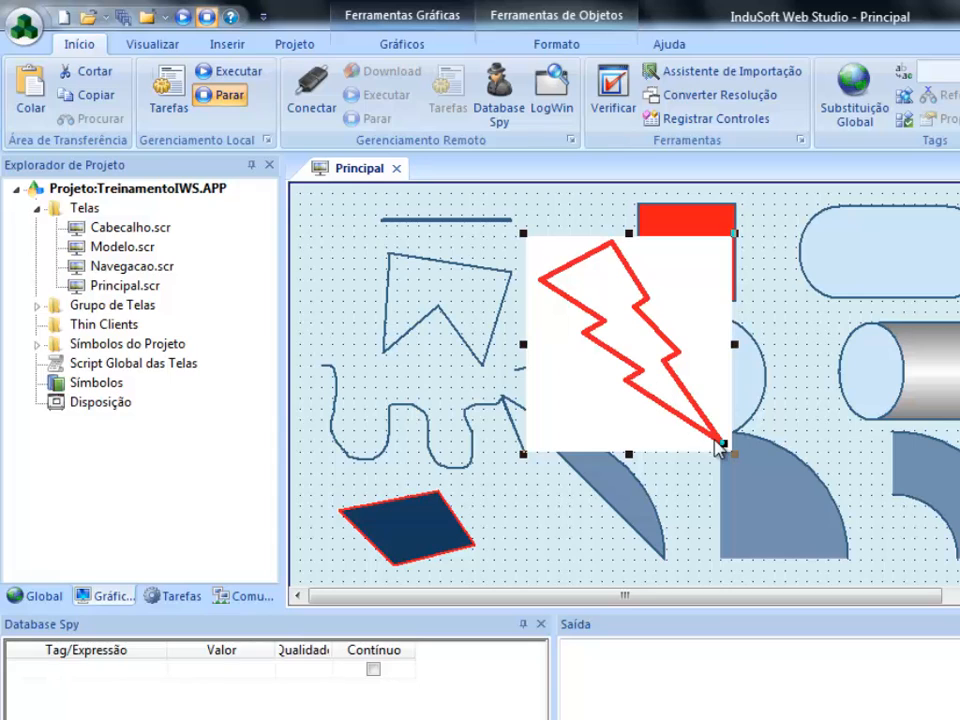
Step: Sample the pasted bitmap's white background as its transparency colour and enable Transparente in its properties
{"action": "left_click_drag", "start_coordinate": [725, 443], "coordinate": [672, 414]}
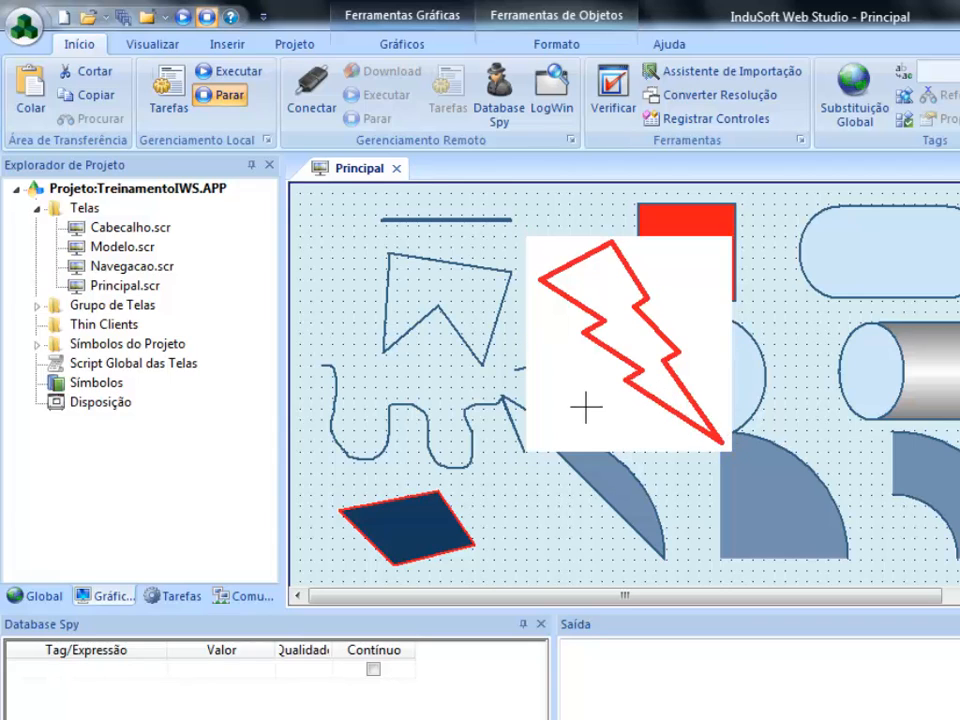
{"action": "left_click", "coordinate": [628, 349]}
{"action": "double_click", "coordinate": [637, 355]}
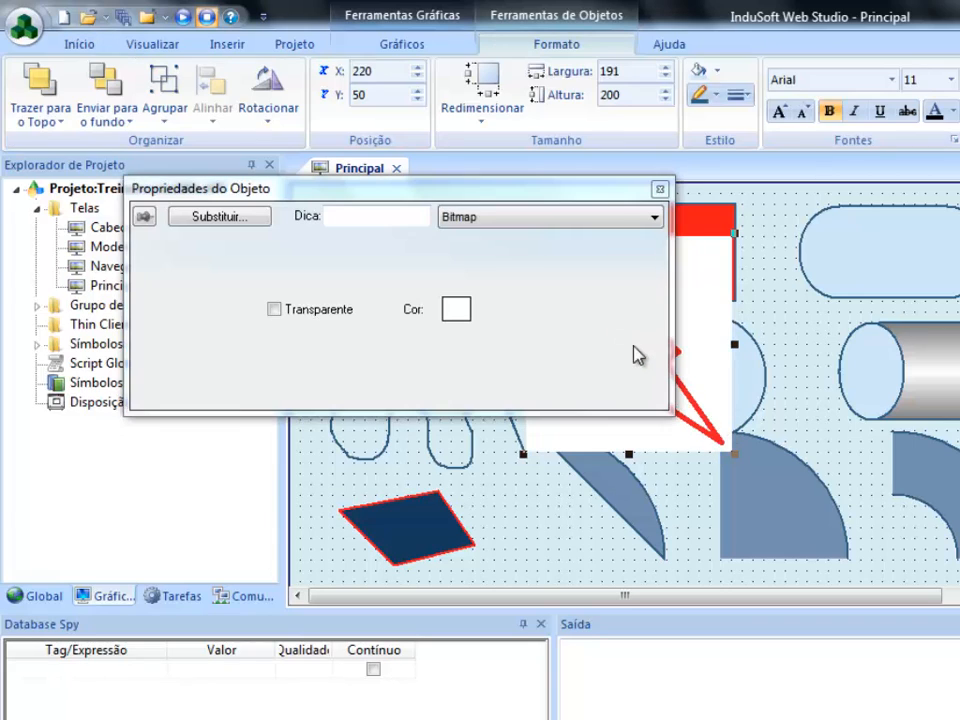
{"action": "mouse_move", "coordinate": [478, 201]}
{"action": "left_mouse_down"}
{"action": "mouse_move", "coordinate": [482, 322]}
{"action": "mouse_move", "coordinate": [383, 370]}
{"action": "mouse_move", "coordinate": [388, 278]}
{"action": "mouse_move", "coordinate": [482, 443]}
{"action": "mouse_move", "coordinate": [495, 440]}
{"action": "left_mouse_up"}
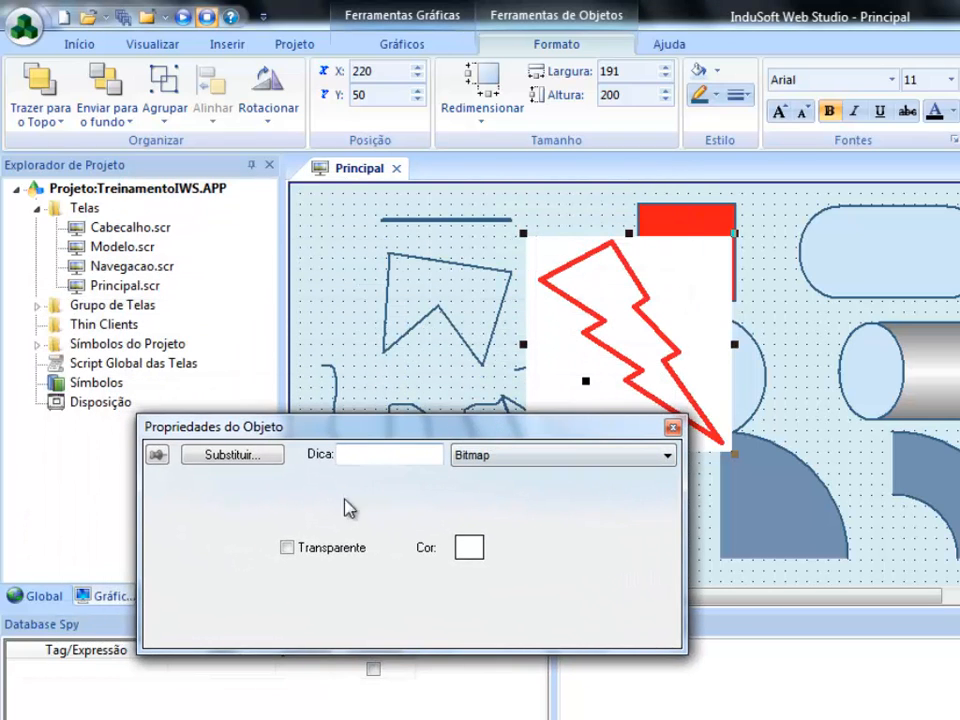
{"action": "left_click", "coordinate": [287, 549]}
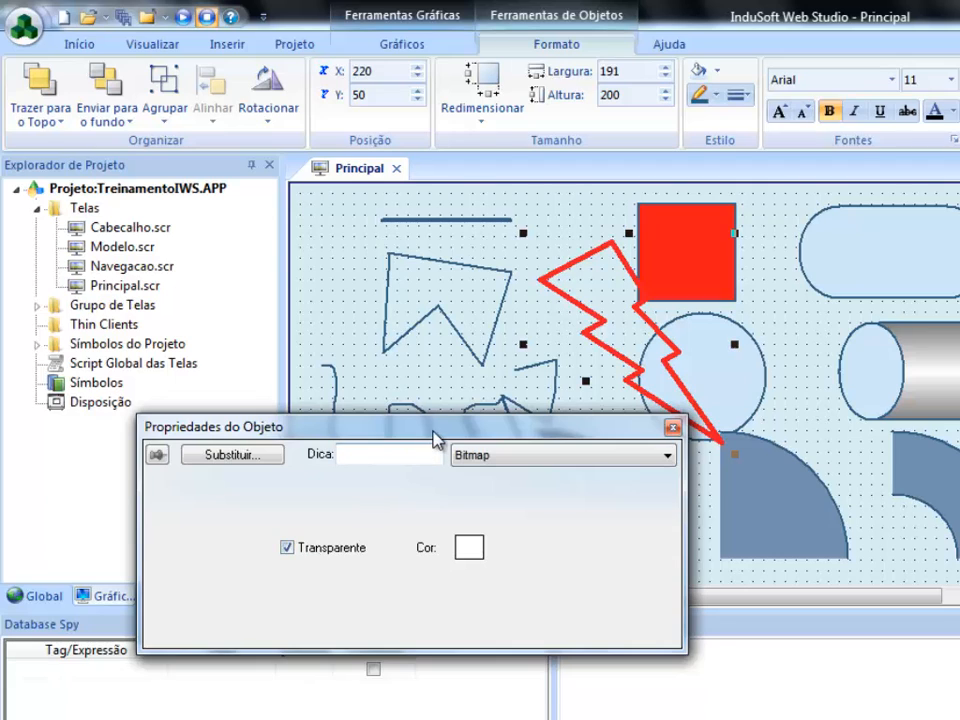
{"action": "left_click_drag", "start_coordinate": [437, 440], "coordinate": [448, 460]}
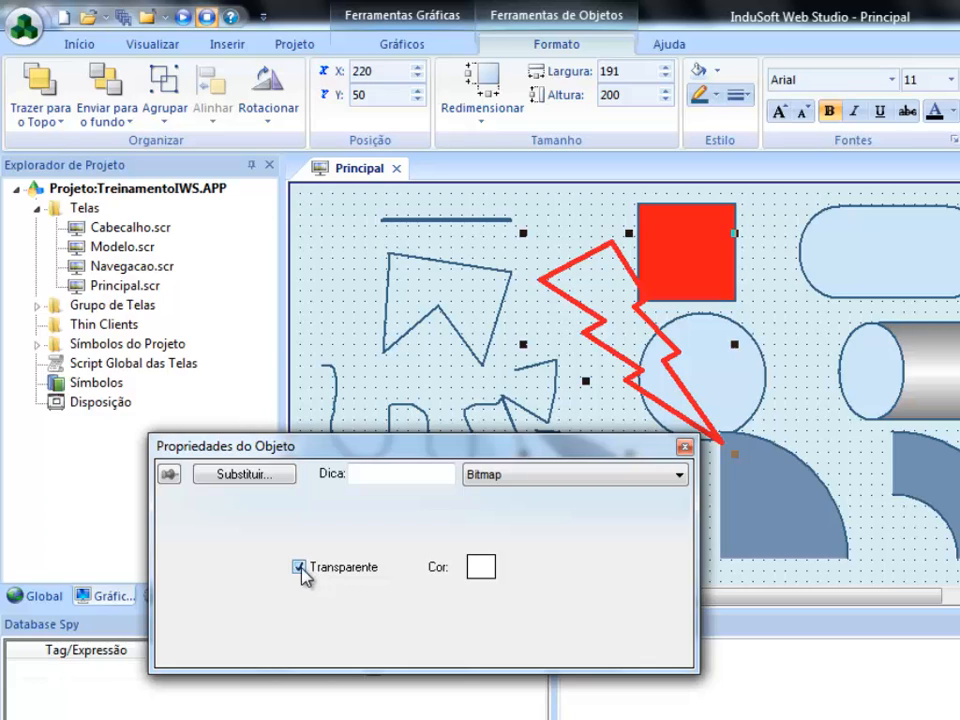
Step: Try red as the bitmap's transparent colour, move the bitmap to X 180, Y 30, and sample white again
{"action": "left_click", "coordinate": [588, 370]}
{"action": "left_click", "coordinate": [603, 345]}
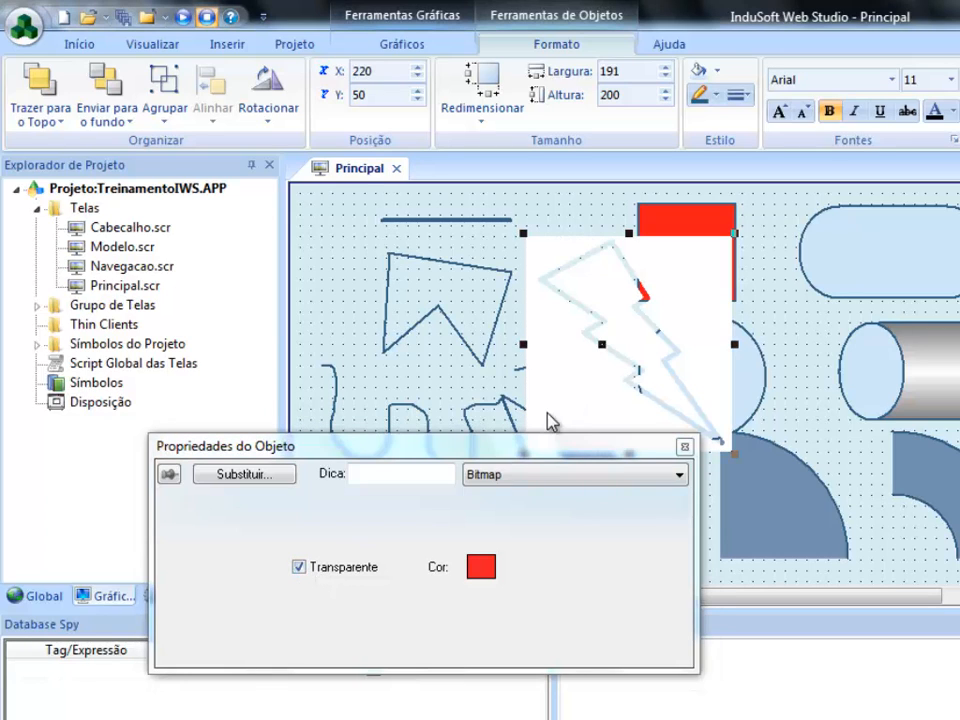
{"action": "left_click_drag", "start_coordinate": [553, 418], "coordinate": [509, 385]}
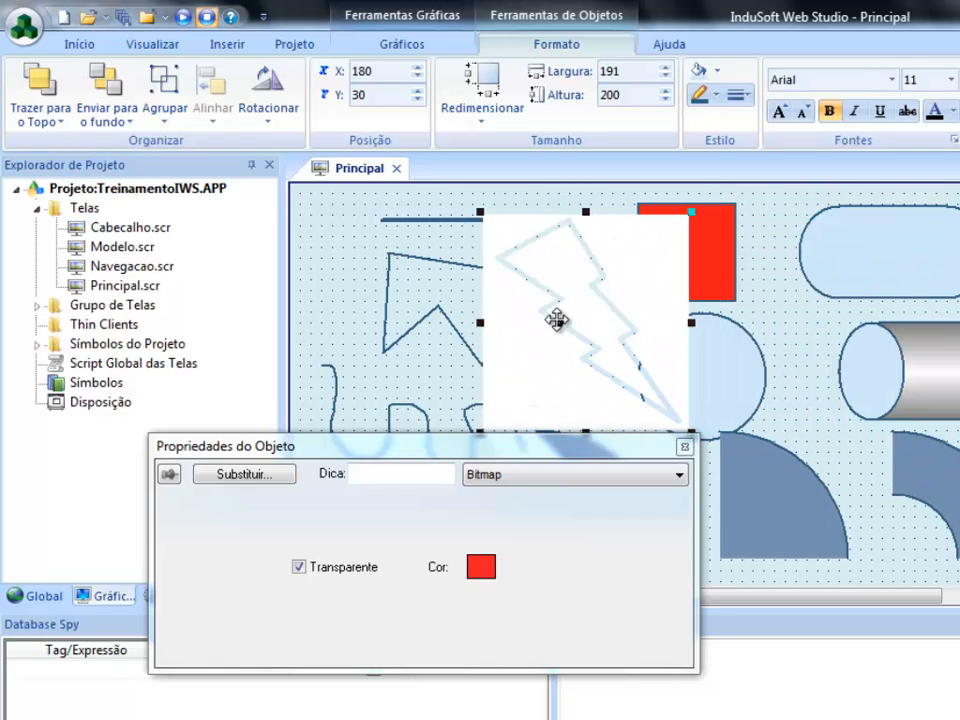
{"action": "left_click", "coordinate": [540, 360]}
{"action": "left_click", "coordinate": [540, 362]}
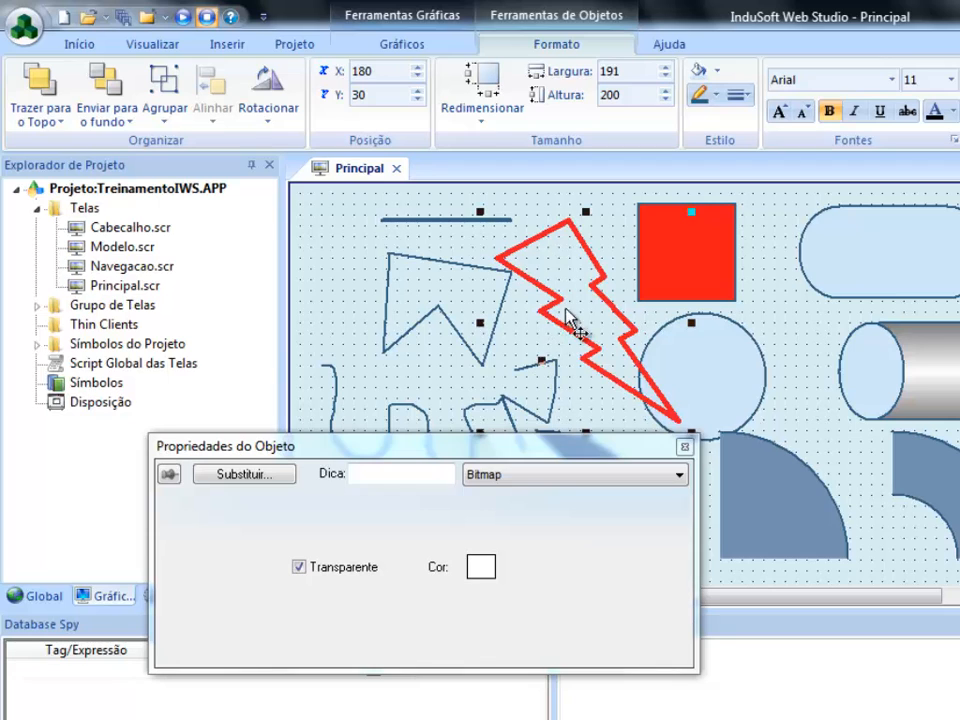
Step: Close the bitmap's properties and move the lightning bolt to X 510, Y 10, over the rounded rectangle
{"action": "left_click_drag", "start_coordinate": [565, 313], "coordinate": [516, 285]}
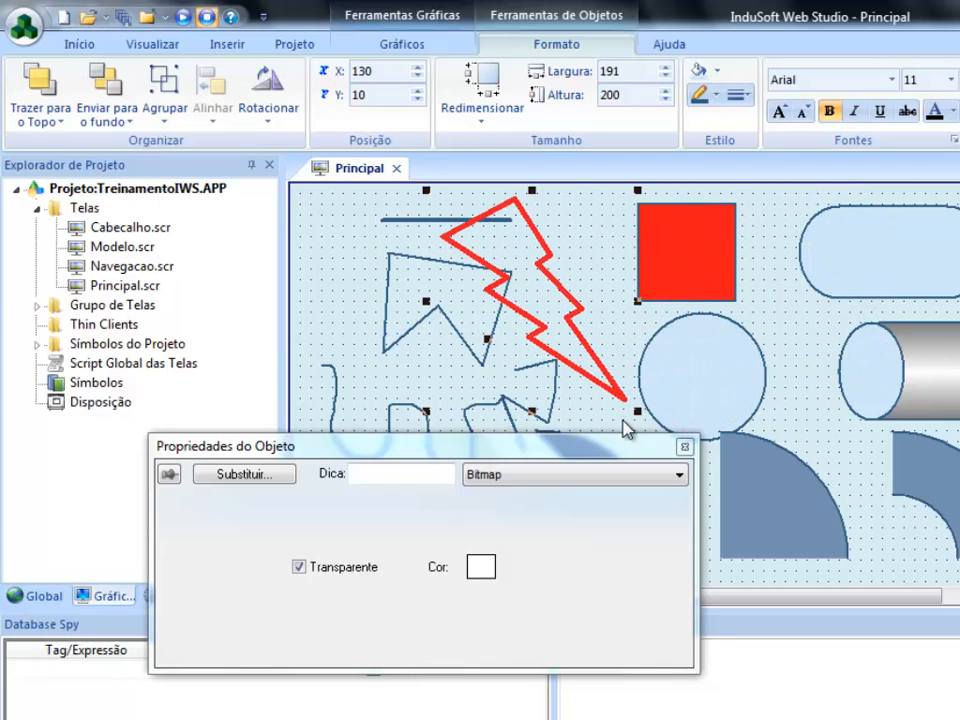
{"action": "left_click", "coordinate": [684, 449]}
{"action": "scroll", "coordinate": [686, 450], "scroll_direction": "down", "scroll_amount": 3}
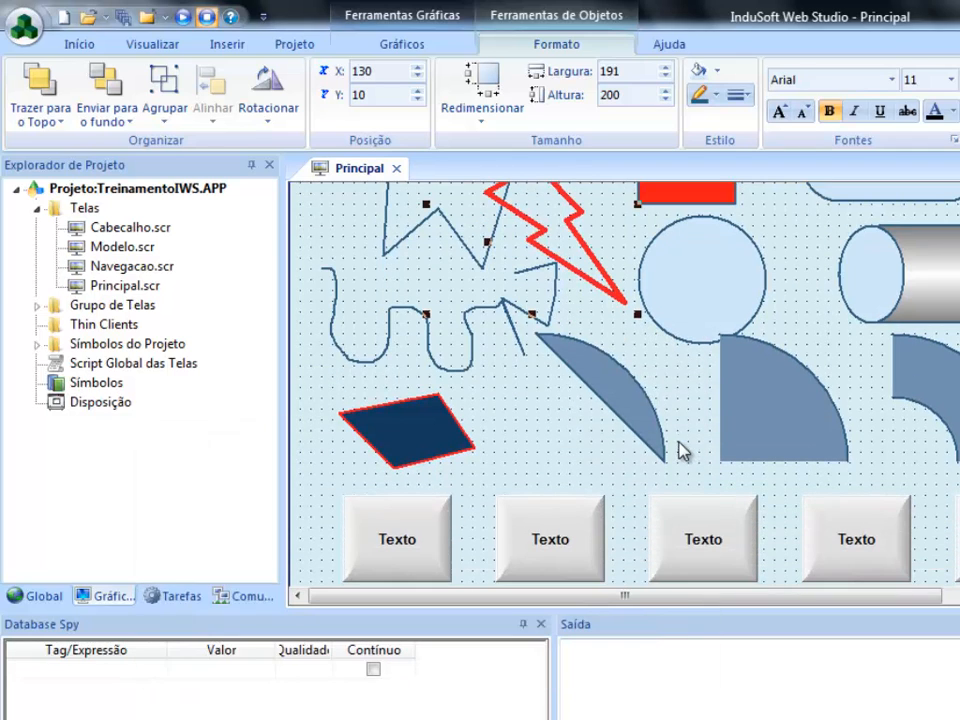
{"action": "scroll", "coordinate": [686, 450], "scroll_direction": "up", "scroll_amount": 3}
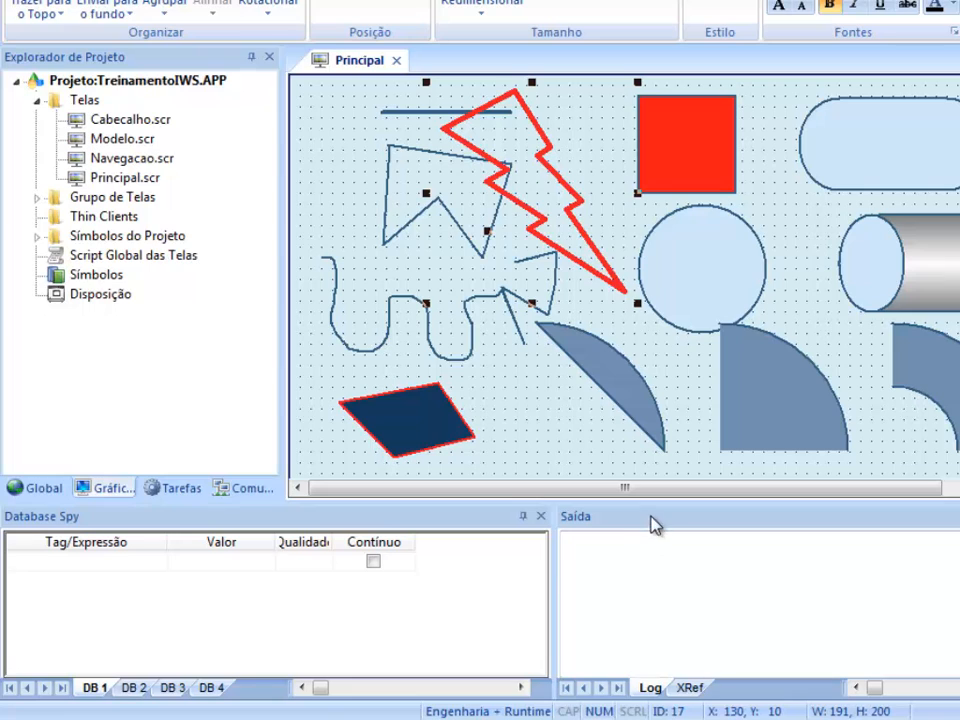
{"action": "left_click_drag", "start_coordinate": [562, 240], "coordinate": [948, 207]}
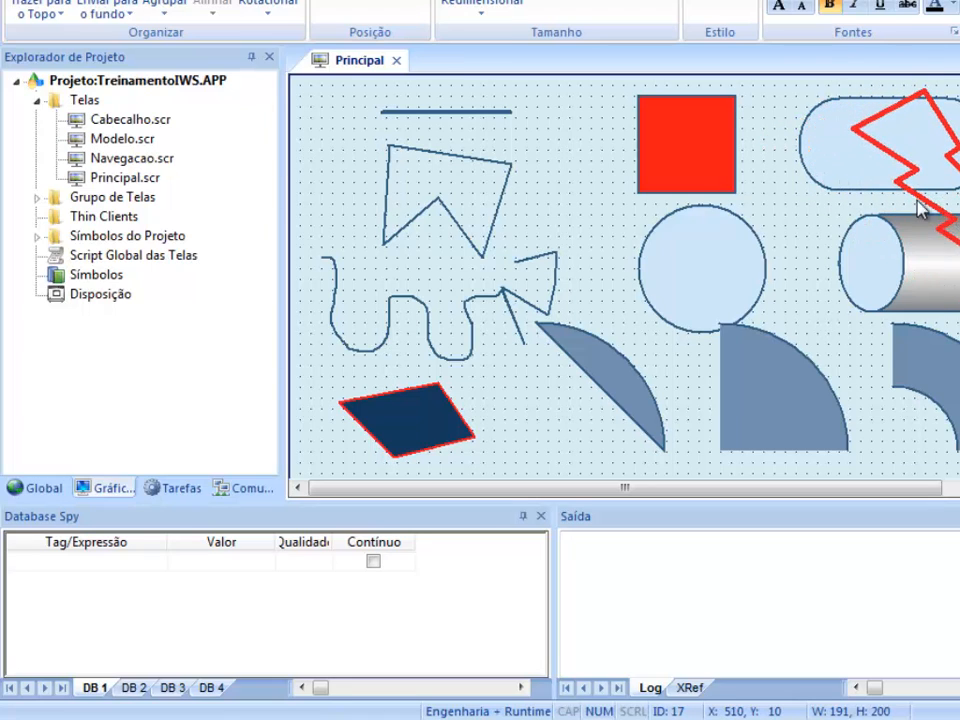
Step: Move the red square to X 370, Y 20 and the light blue circle below it to X 360, Y 121
{"action": "left_click_drag", "start_coordinate": [692, 164], "coordinate": [740, 163]}
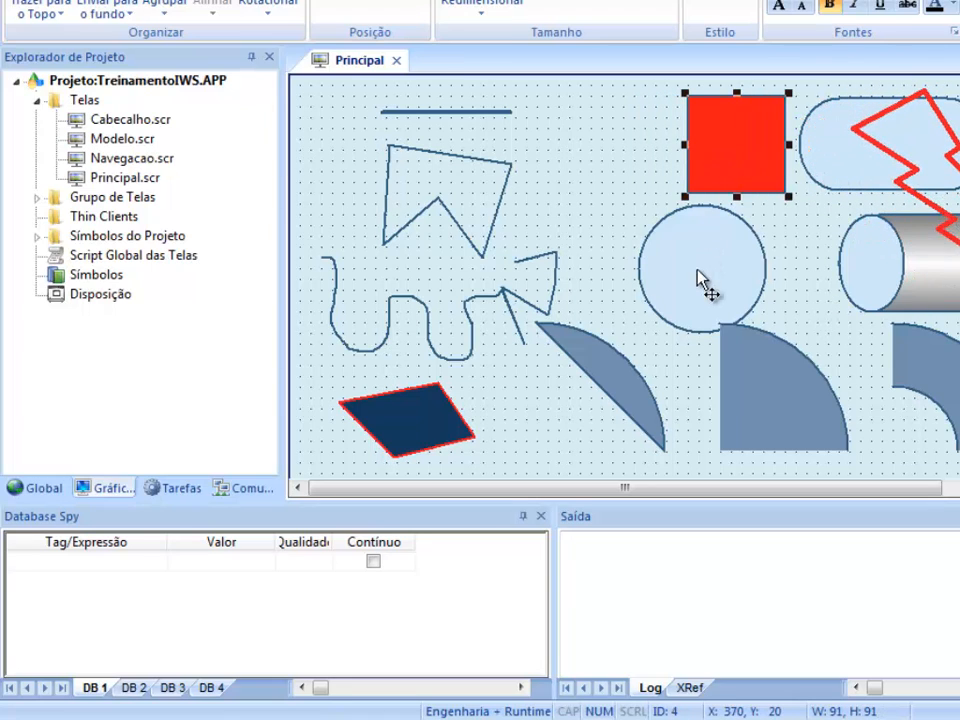
{"action": "left_click_drag", "start_coordinate": [705, 285], "coordinate": [746, 285]}
{"action": "left_click", "coordinate": [573, 160]}
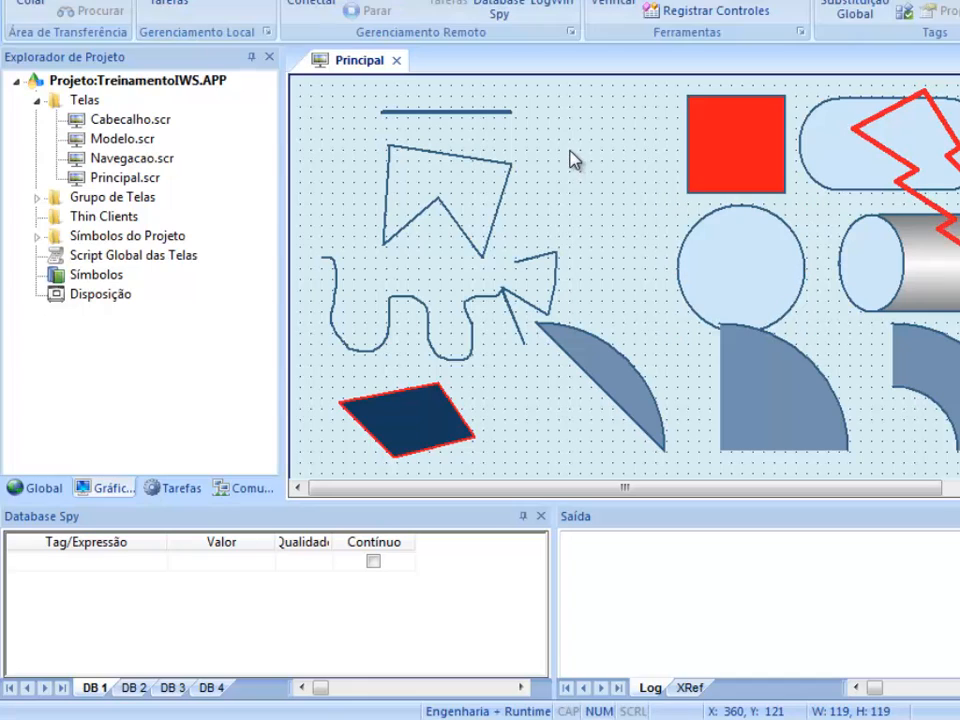
Step: Add a text label reading ###### between the horizontal line and the red square, with a copy below it
{"action": "left_click", "coordinate": [467, 120]}
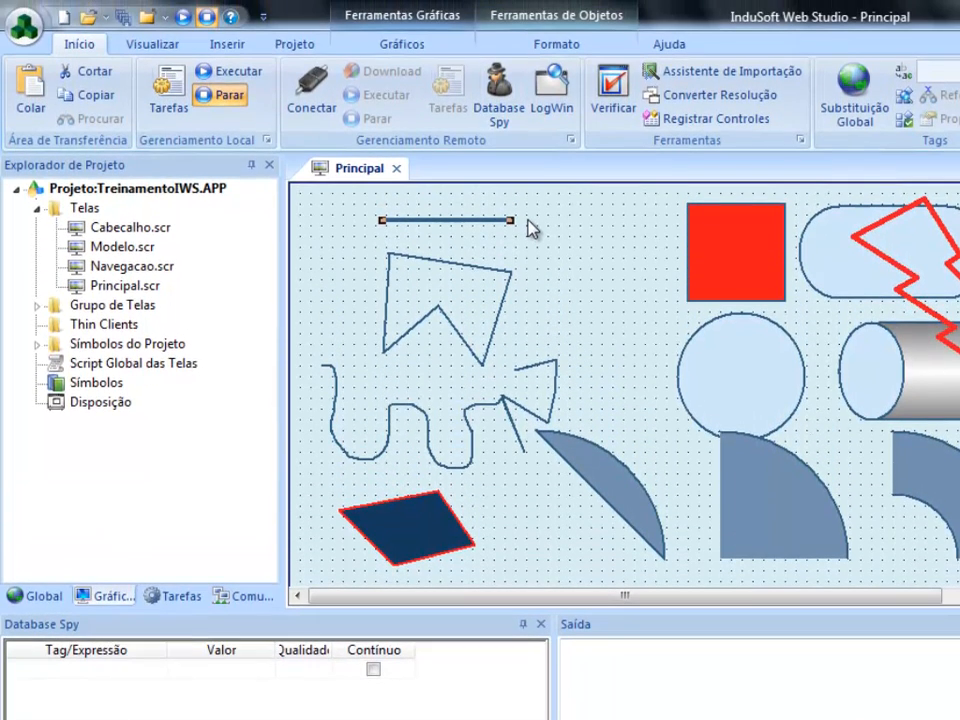
{"action": "left_click", "coordinate": [562, 44]}
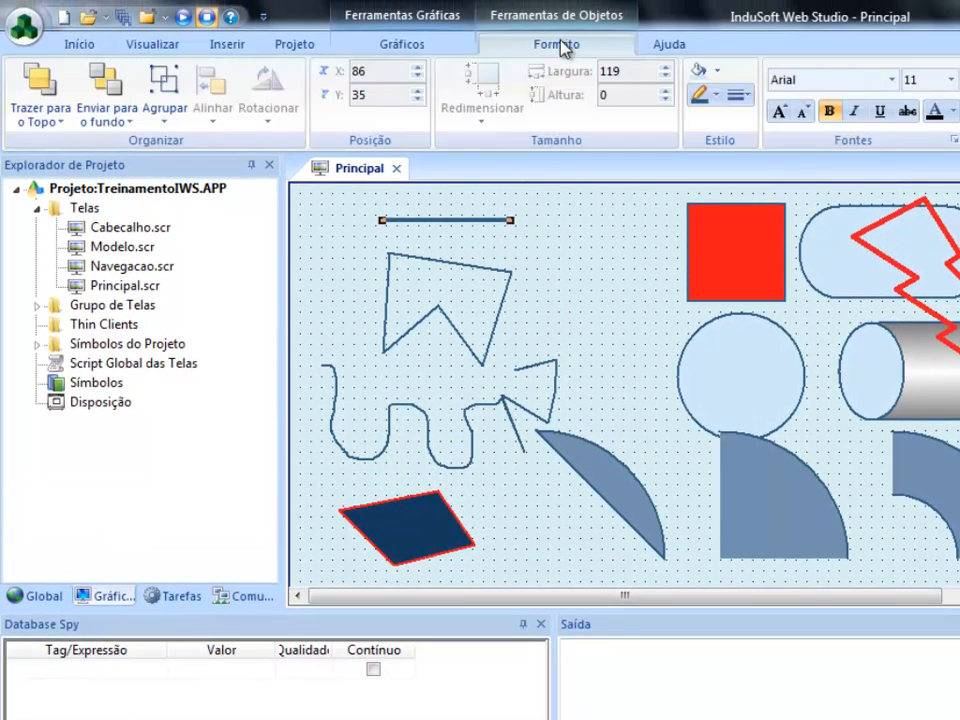
{"action": "left_click", "coordinate": [395, 44]}
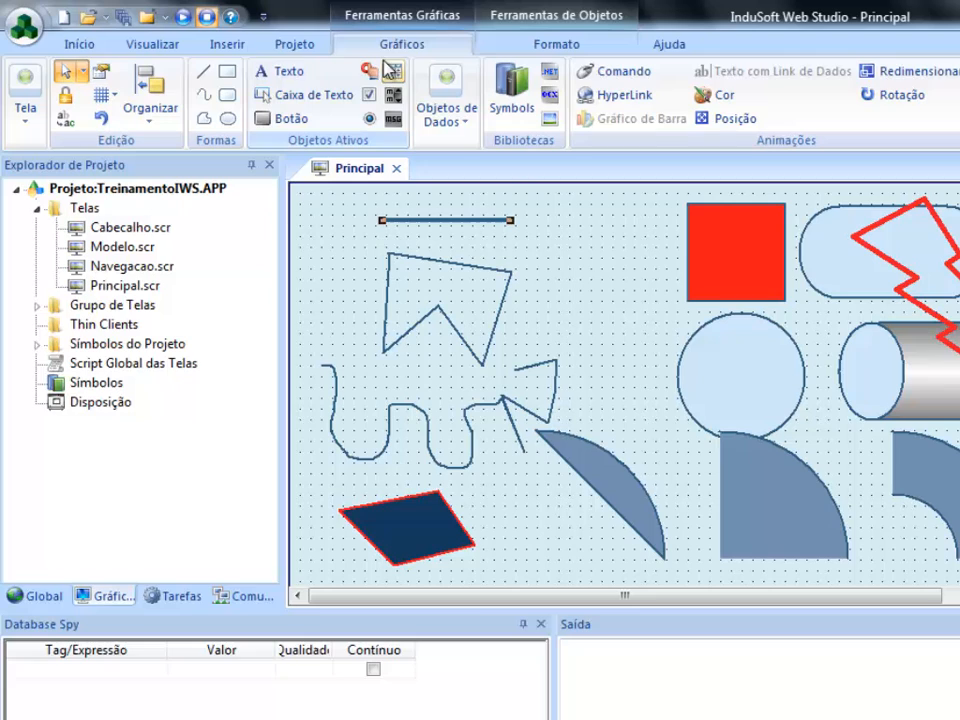
{"action": "left_click", "coordinate": [281, 71]}
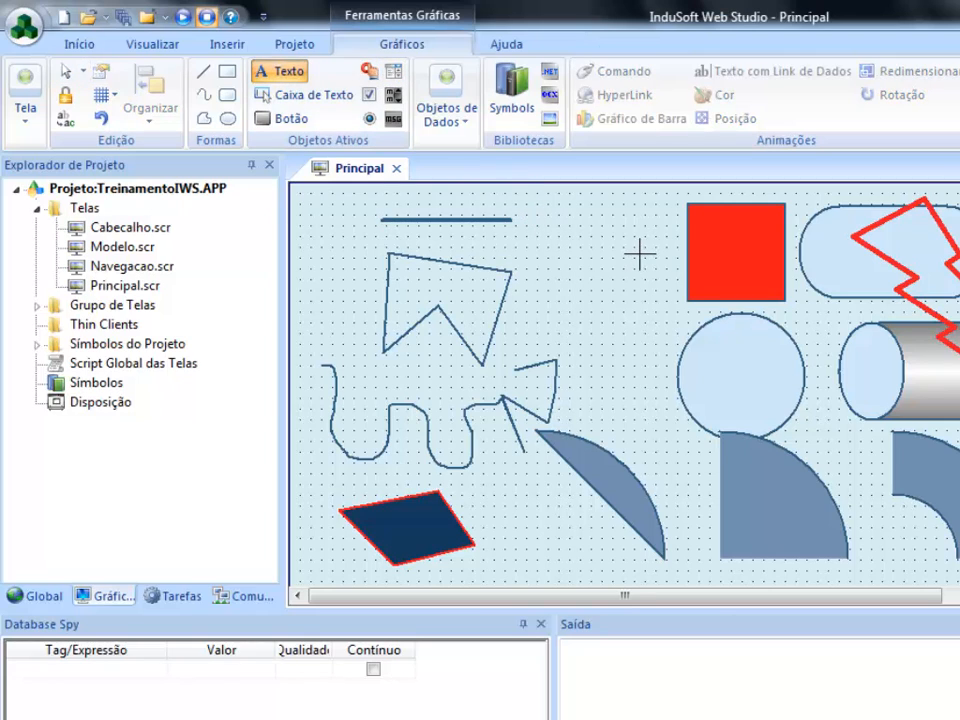
{"action": "type", "text": "#####"}
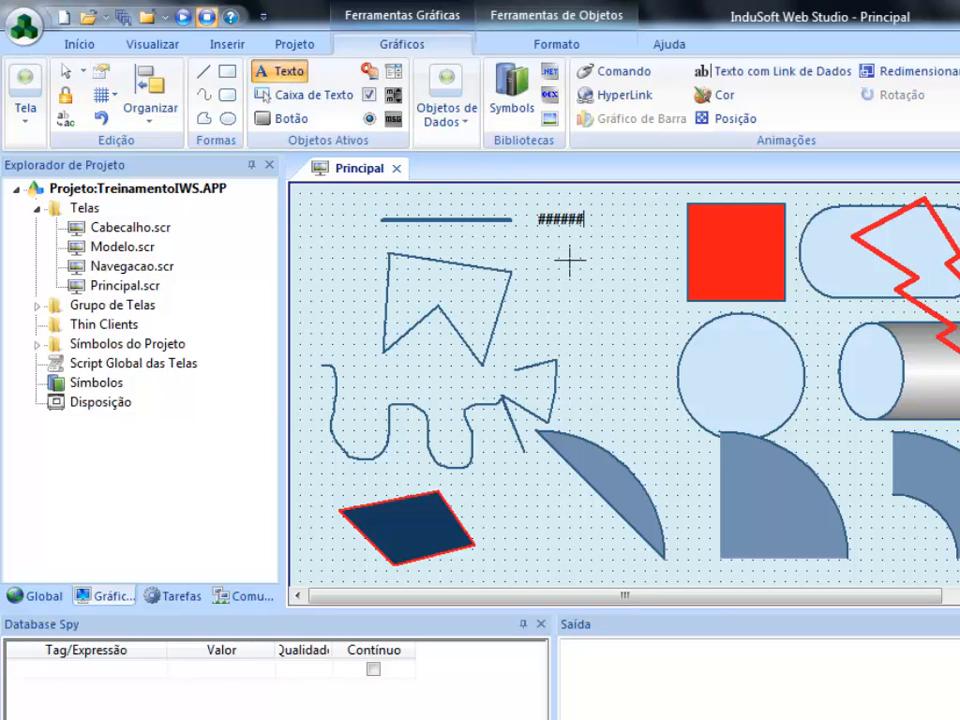
{"action": "key", "text": "Escape"}
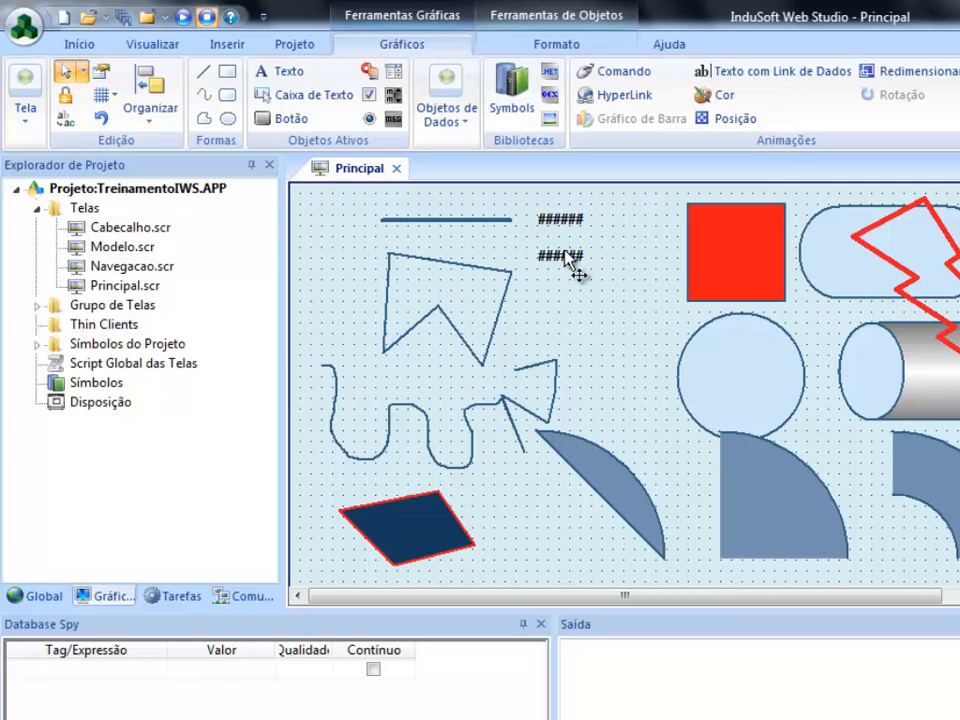
Step: Duplicate the ###### labels into a two-by-two grid at X 231 and 310, Y 20 and 60
{"action": "left_click_drag", "start_coordinate": [567, 262], "coordinate": [647, 252]}
{"action": "left_click", "coordinate": [574, 214]}
{"action": "left_click", "coordinate": [579, 271]}
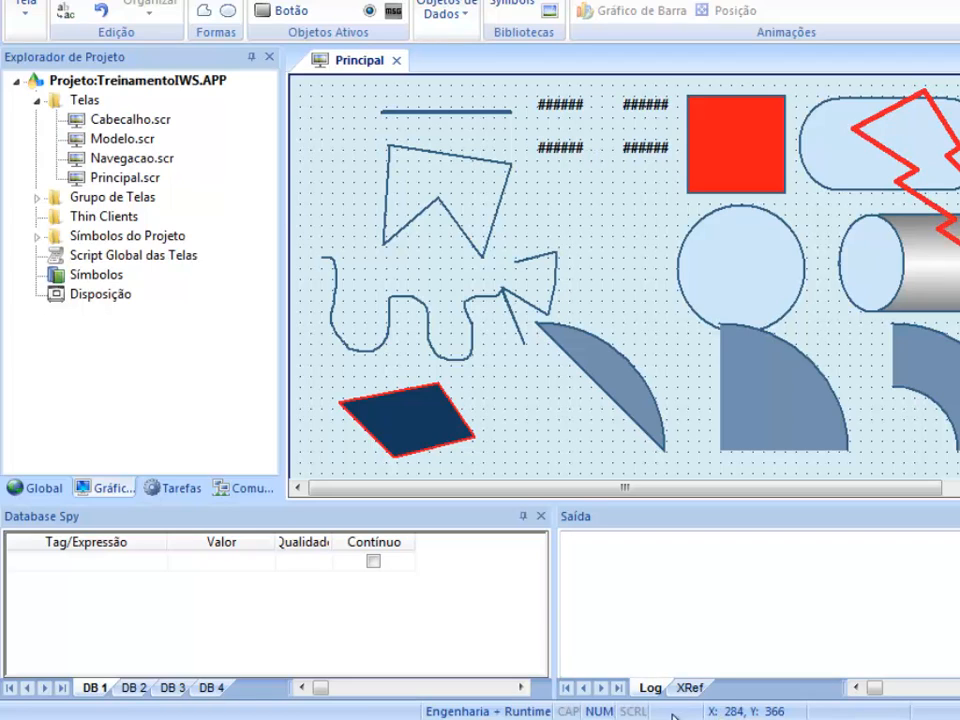
Step: Select the lower ###### label to check its ID, and display the tab order (Ord. Guia) of the screen's objects
{"action": "left_click", "coordinate": [563, 149]}
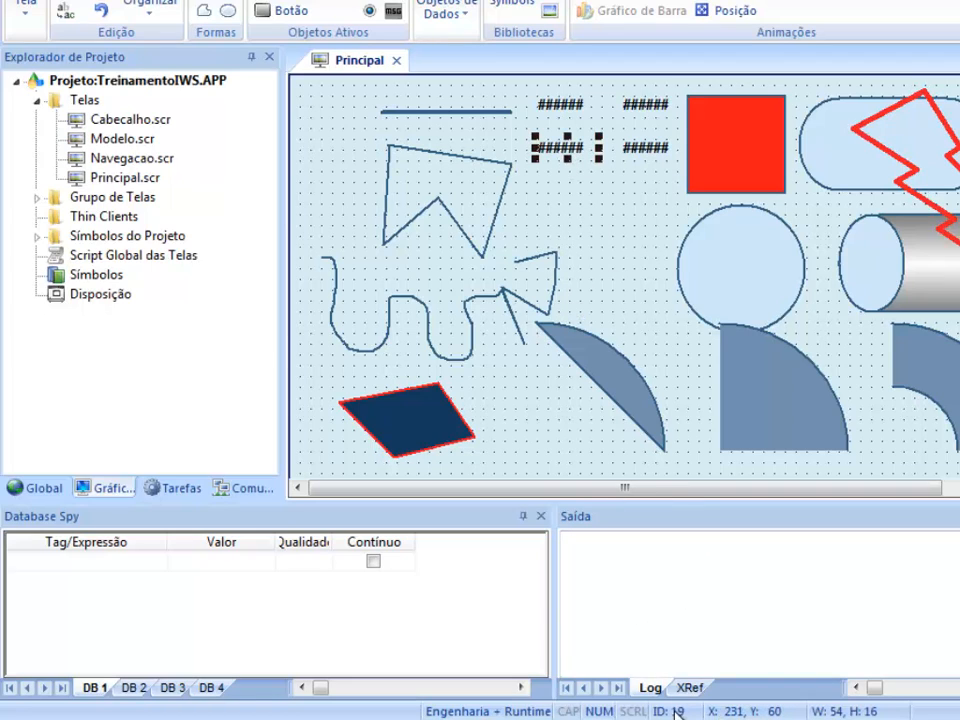
{"action": "right_click", "coordinate": [597, 201]}
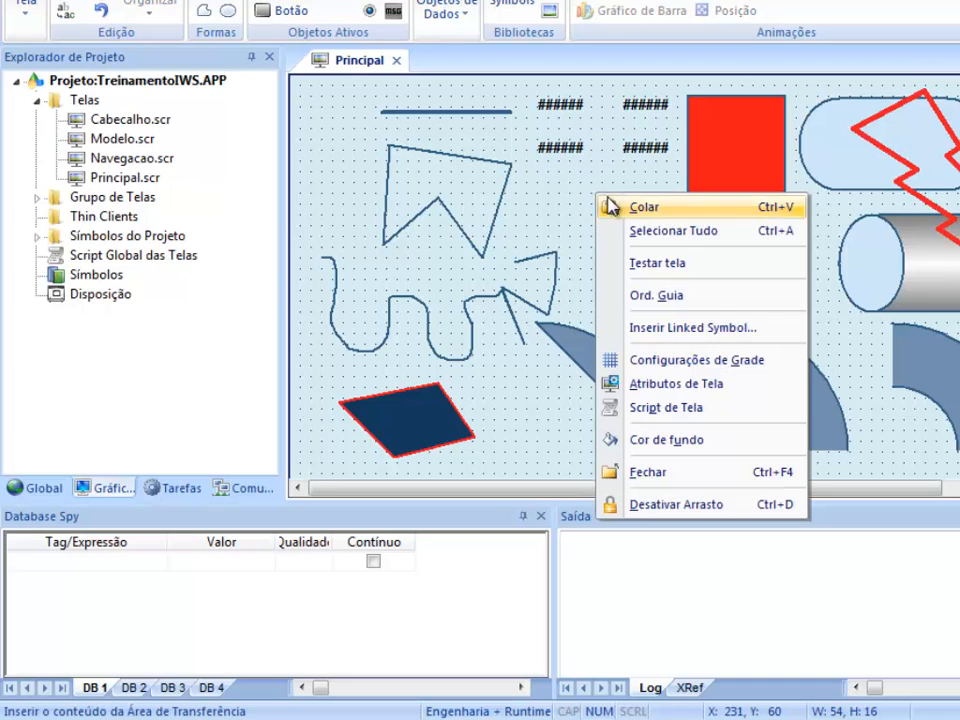
{"action": "left_click", "coordinate": [690, 296]}
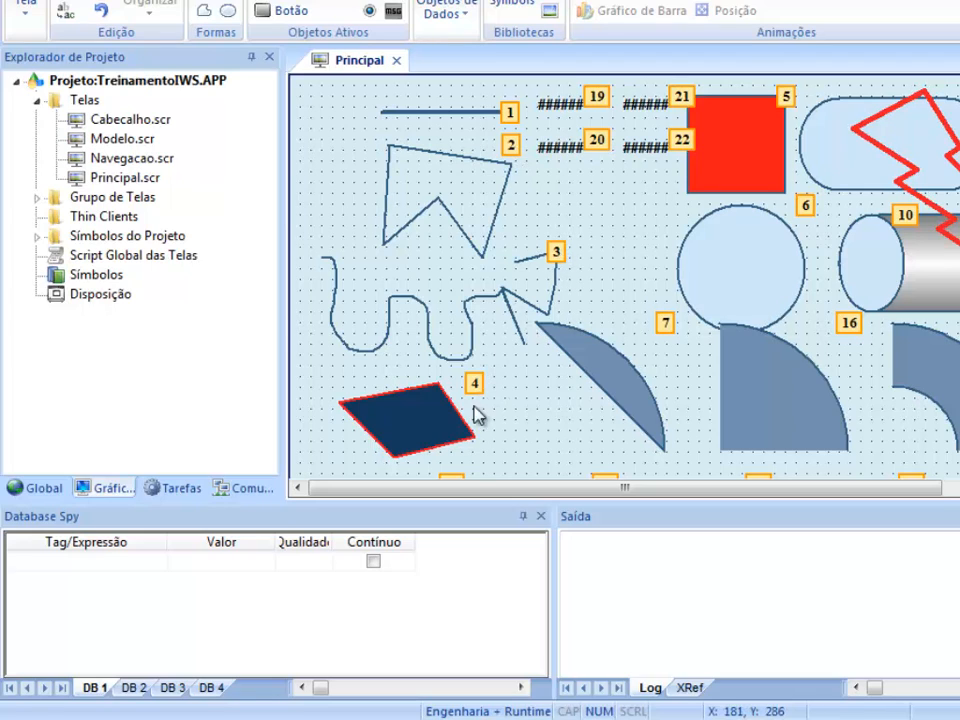
Step: Assign tab order 1 to 4 to the ###### labels, column by column from the top, and 5 to the open freeform curve
{"action": "left_click", "coordinate": [596, 101]}
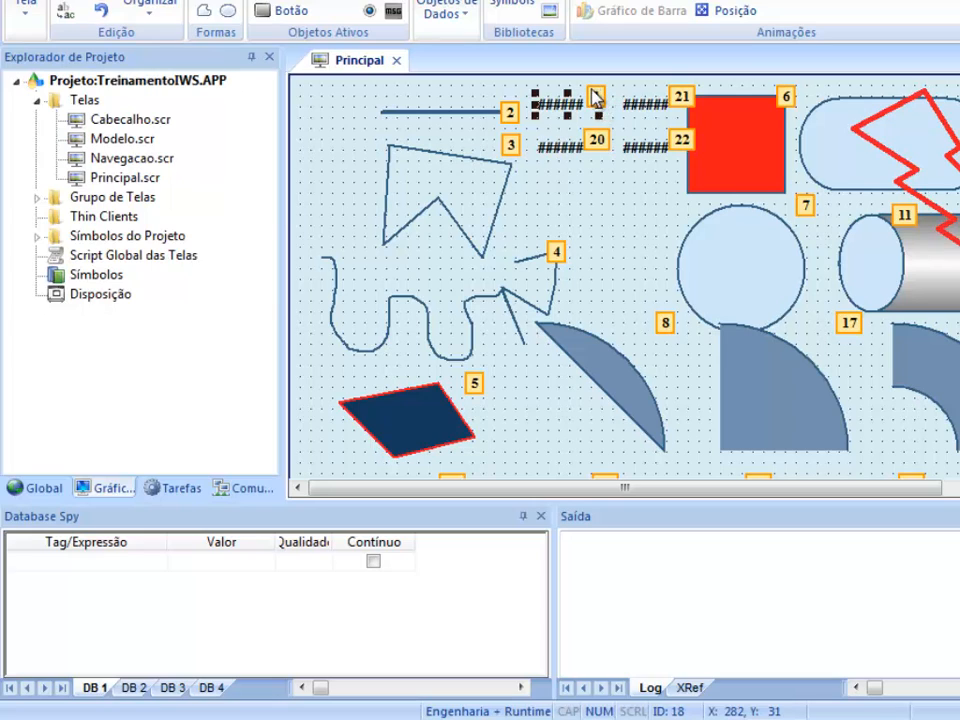
{"action": "left_click", "coordinate": [601, 145]}
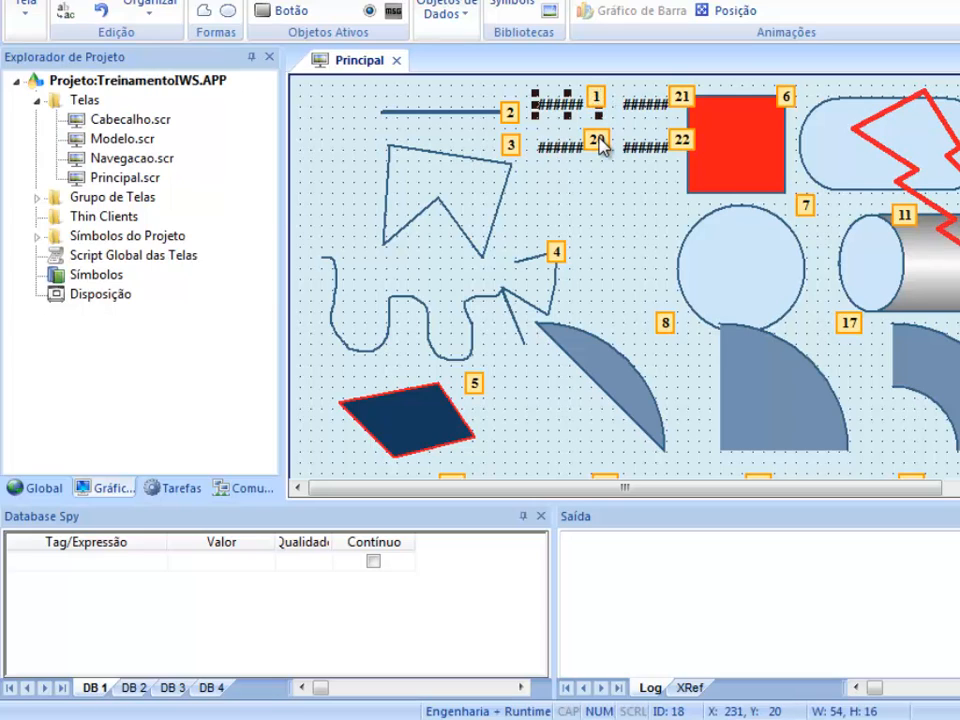
{"action": "left_click", "coordinate": [681, 98]}
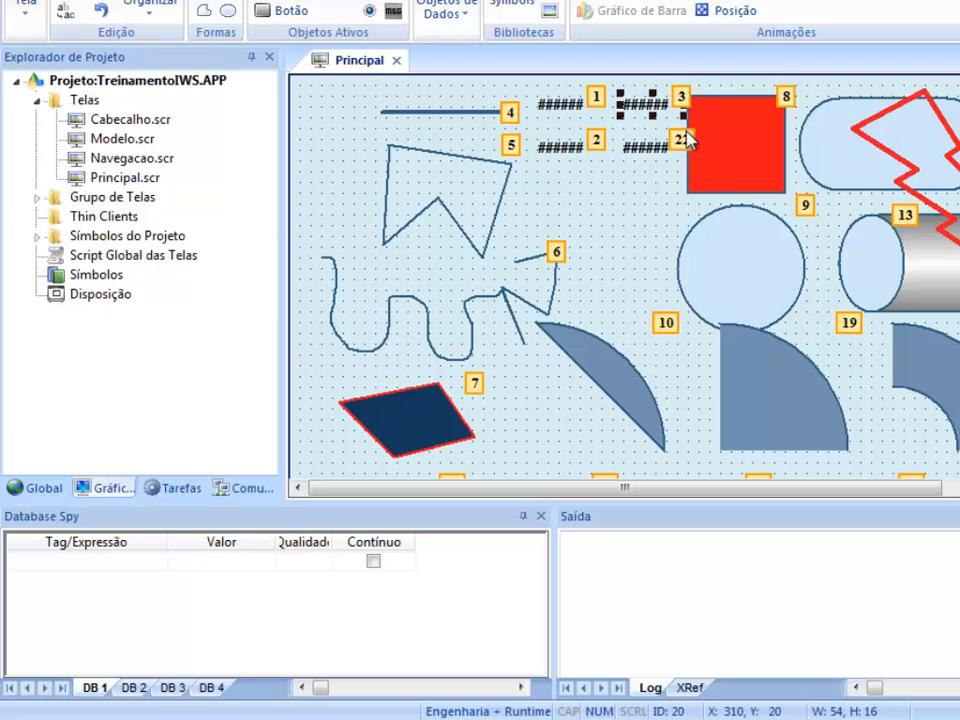
{"action": "left_click", "coordinate": [683, 142]}
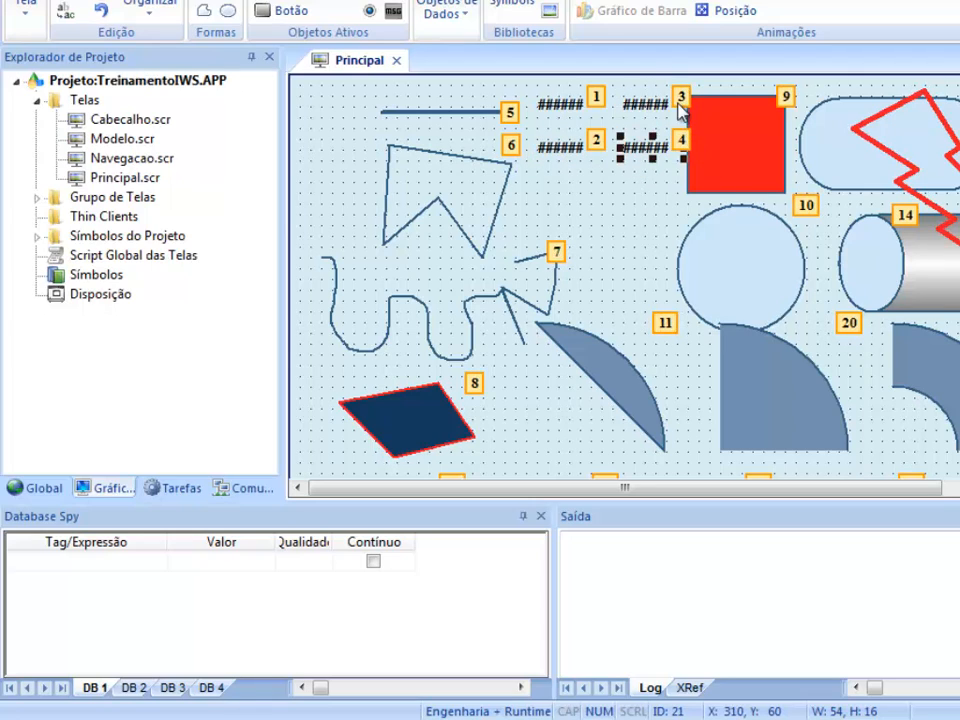
{"action": "left_click", "coordinate": [558, 254]}
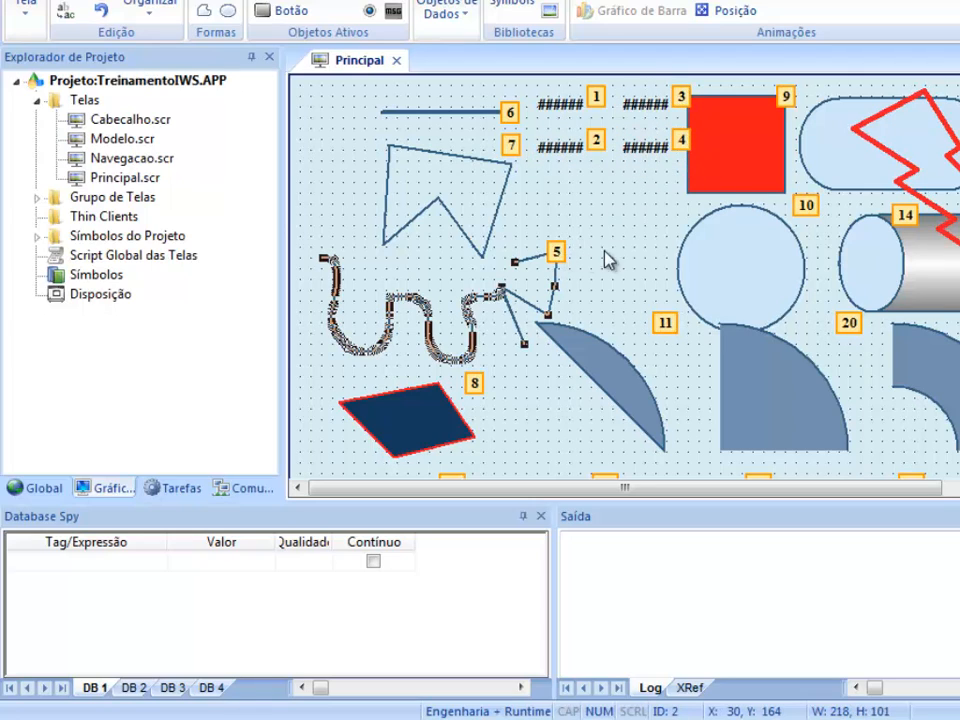
Step: Assign tab order 6 to the circle, 7 to the red square, 8 to the red zigzag bitmap and 9 to the light-blue ellipse
{"action": "left_click", "coordinate": [805, 206]}
{"action": "left_click", "coordinate": [785, 100]}
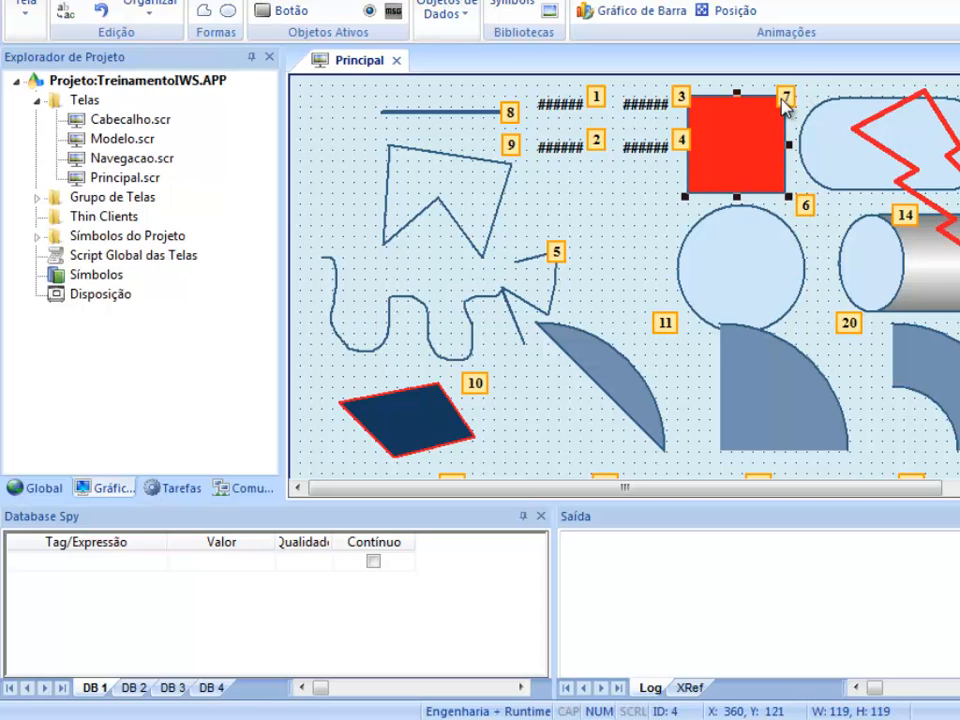
{"action": "left_click", "coordinate": [957, 98]}
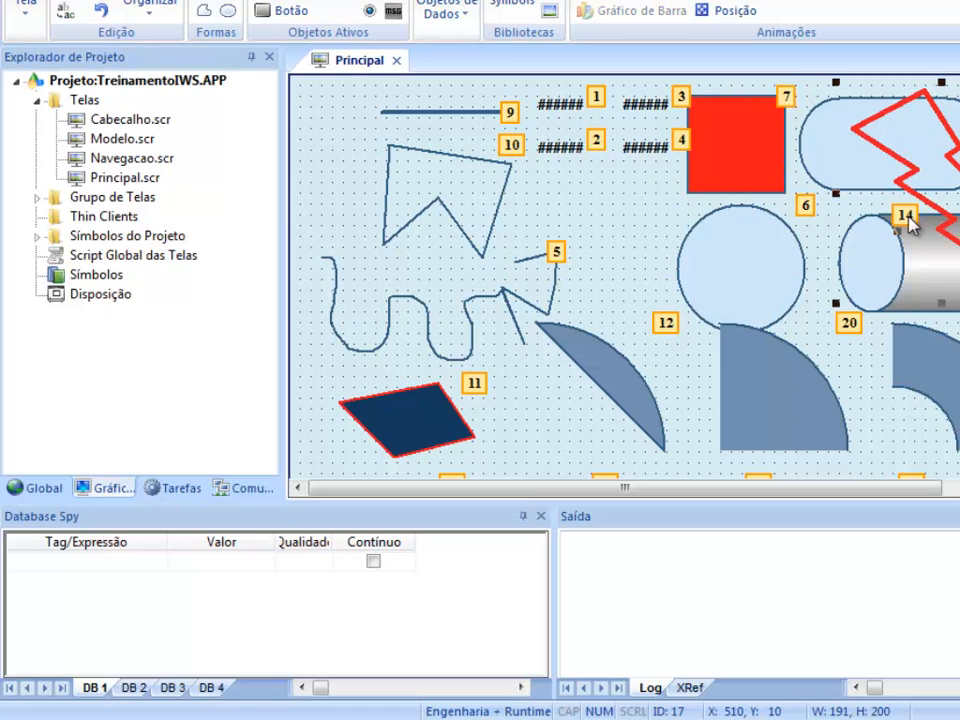
{"action": "left_click", "coordinate": [908, 218]}
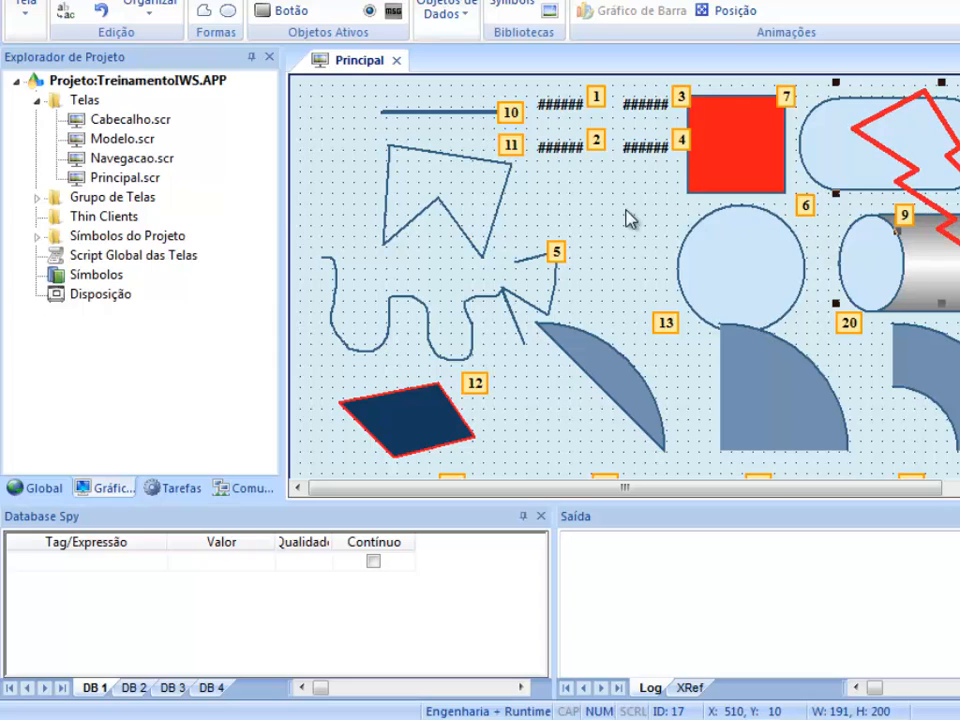
Step: Set the open freeform curve's tab order to 4 and turn off the tab order (Ord. Guia) display
{"action": "left_click", "coordinate": [558, 253]}
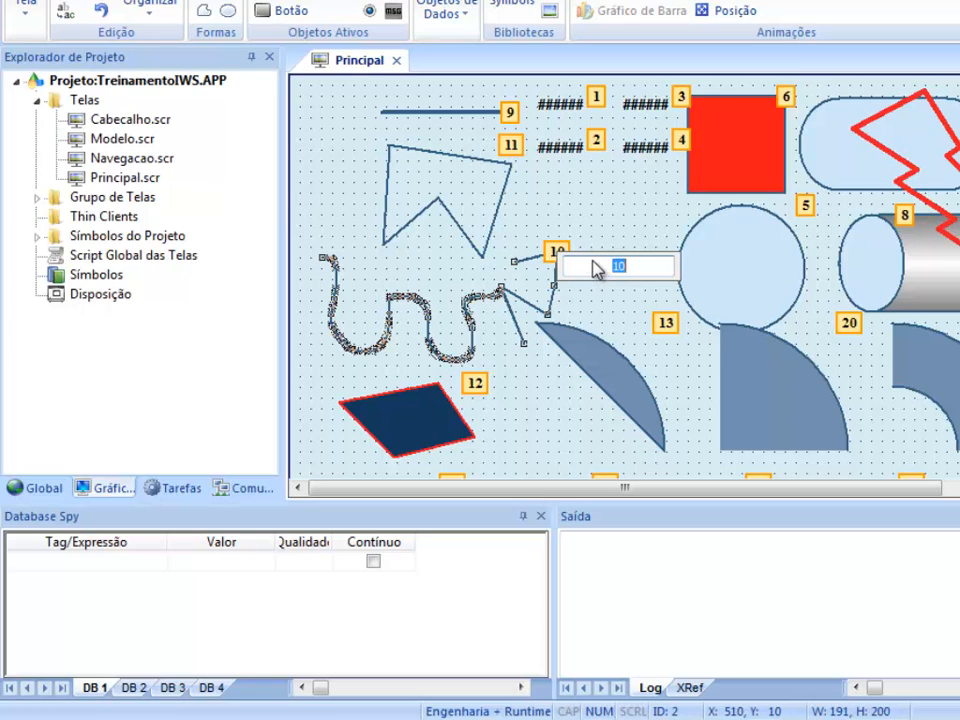
{"action": "type", "text": "4"}
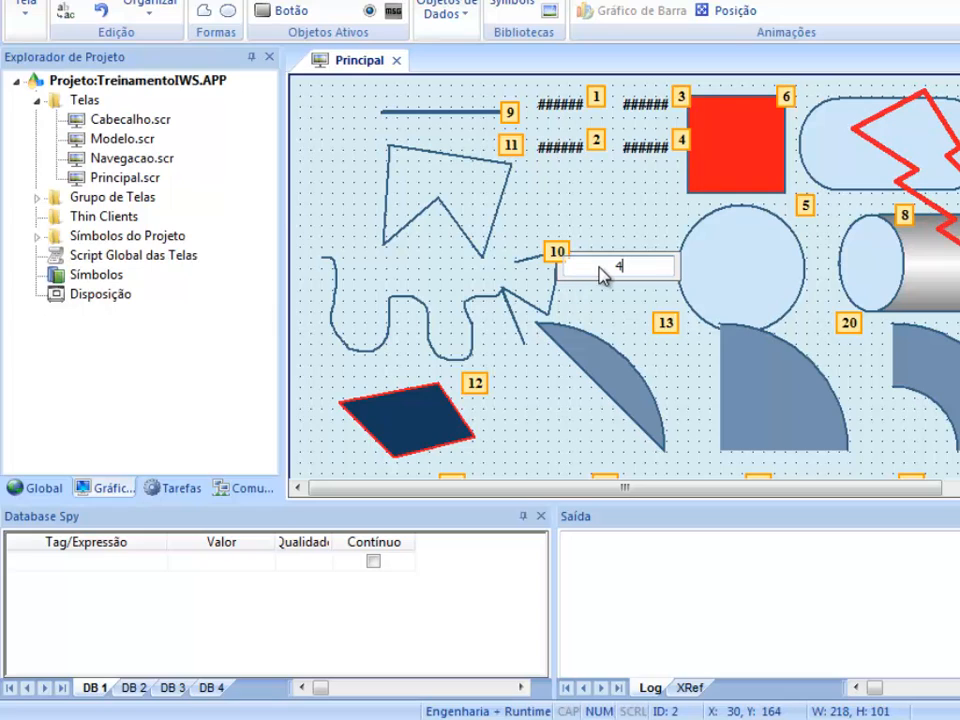
{"action": "key", "text": "Return"}
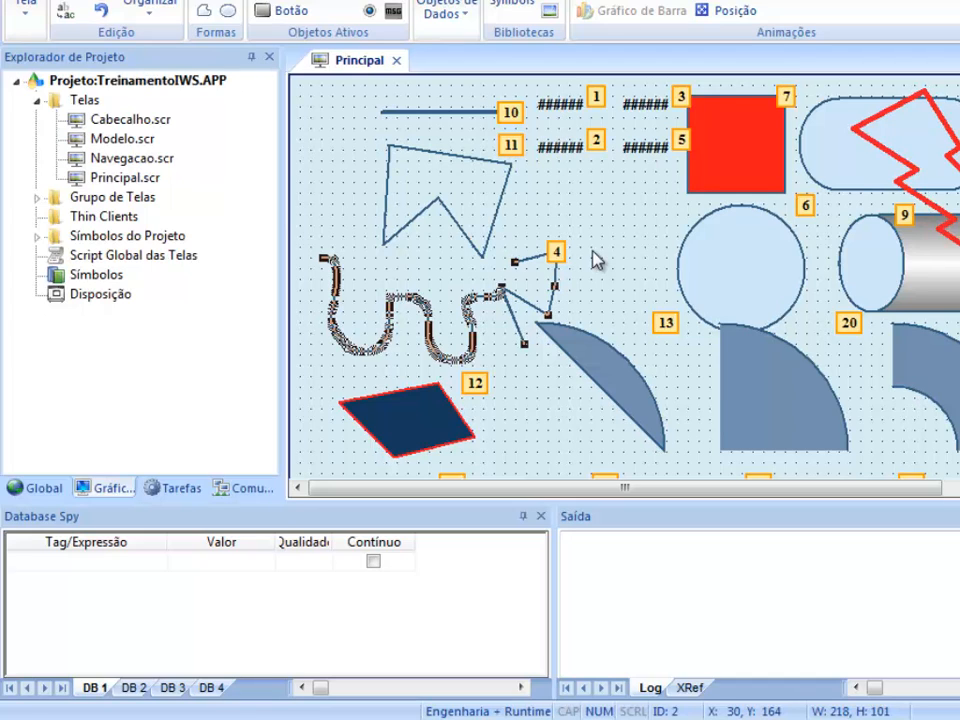
{"action": "left_click", "coordinate": [597, 259]}
{"action": "right_click", "coordinate": [604, 242]}
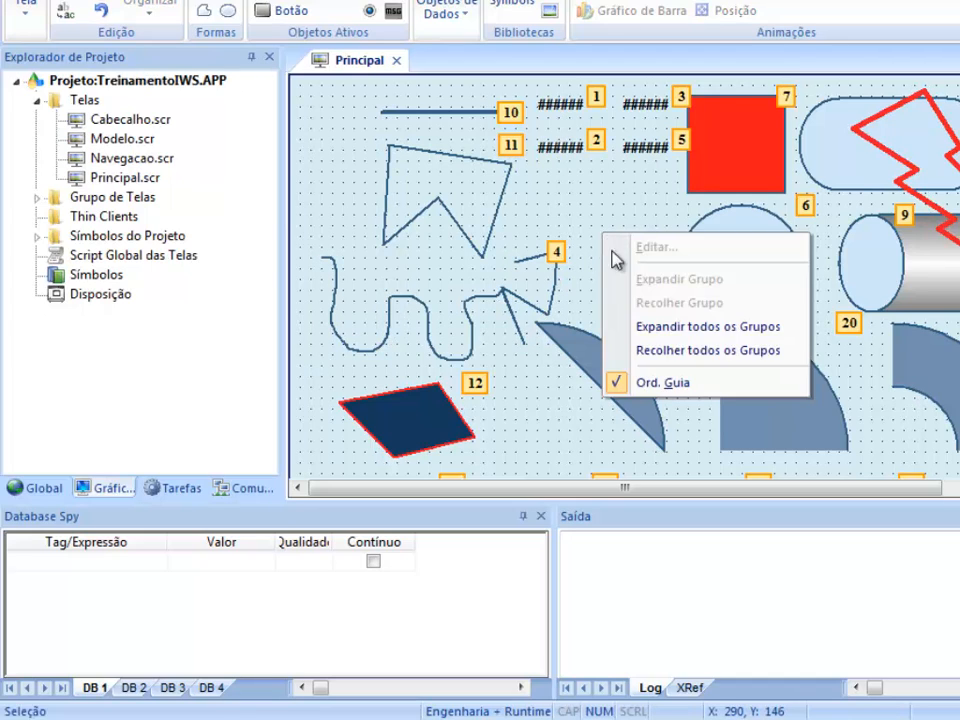
{"action": "left_click", "coordinate": [660, 383]}
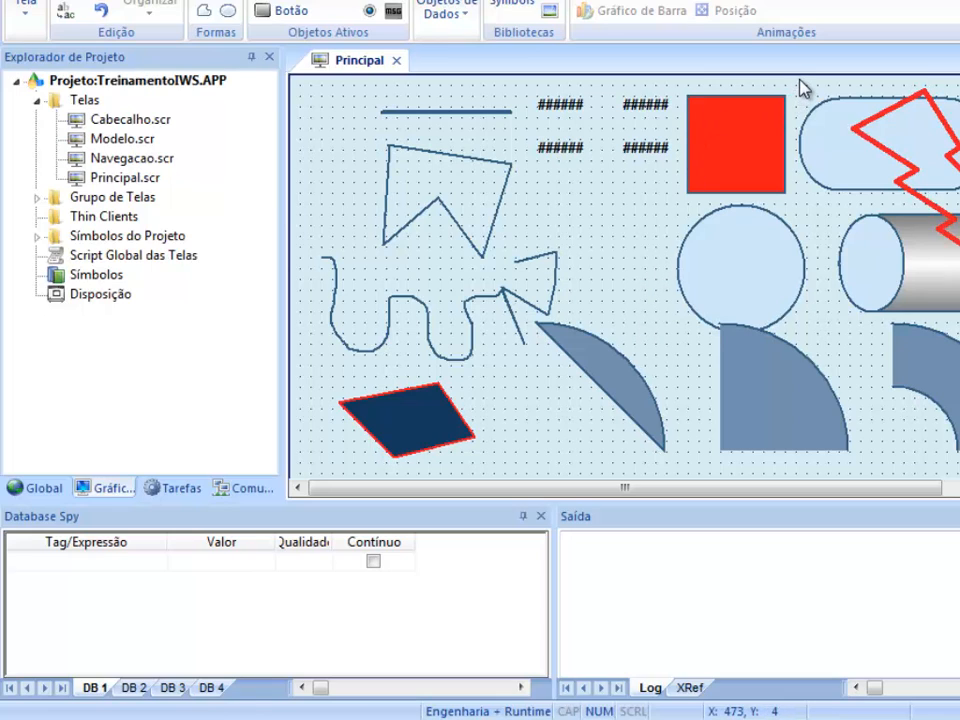
Step: Group the red square, the circle and the quarter-circle pie below it into one object
{"action": "left_click_drag", "start_coordinate": [828, 78], "coordinate": [676, 440]}
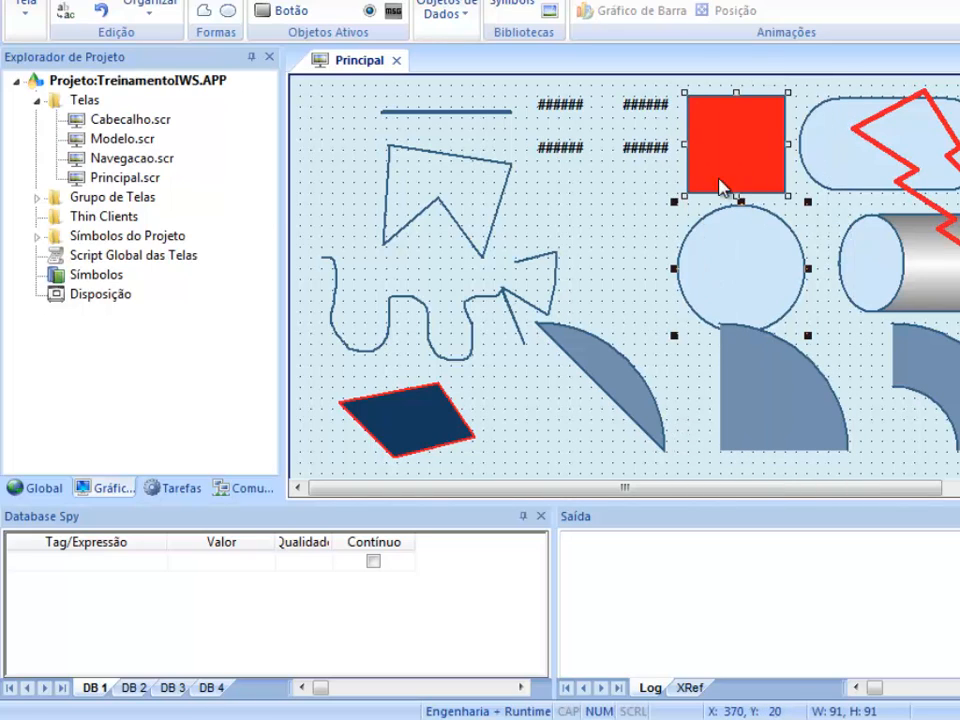
{"action": "left_click", "coordinate": [755, 396], "text": "shift"}
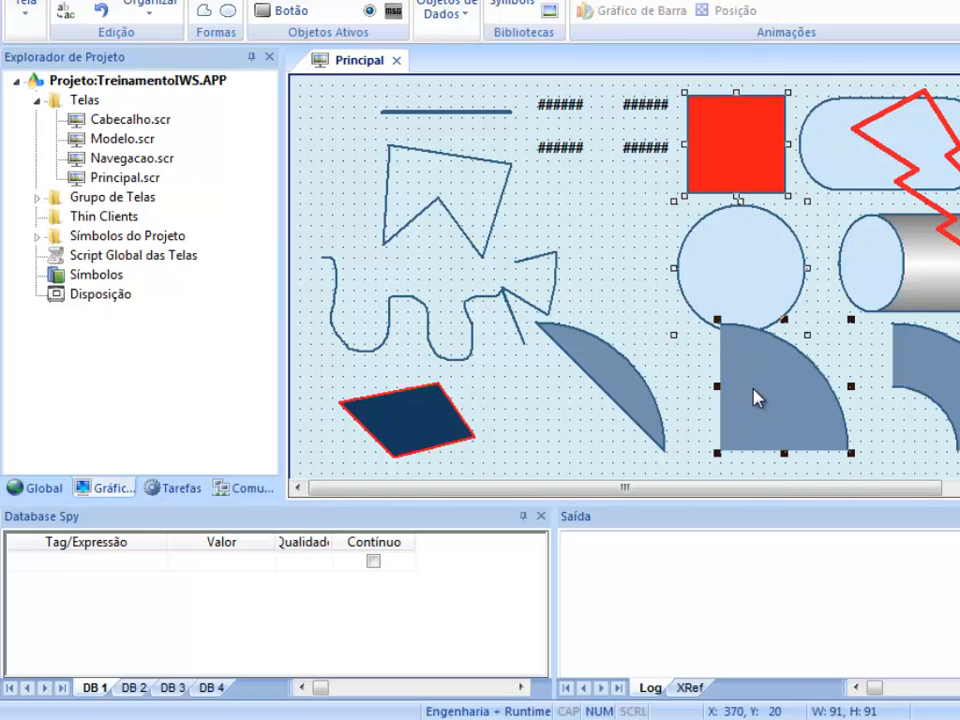
{"action": "right_click", "coordinate": [735, 270]}
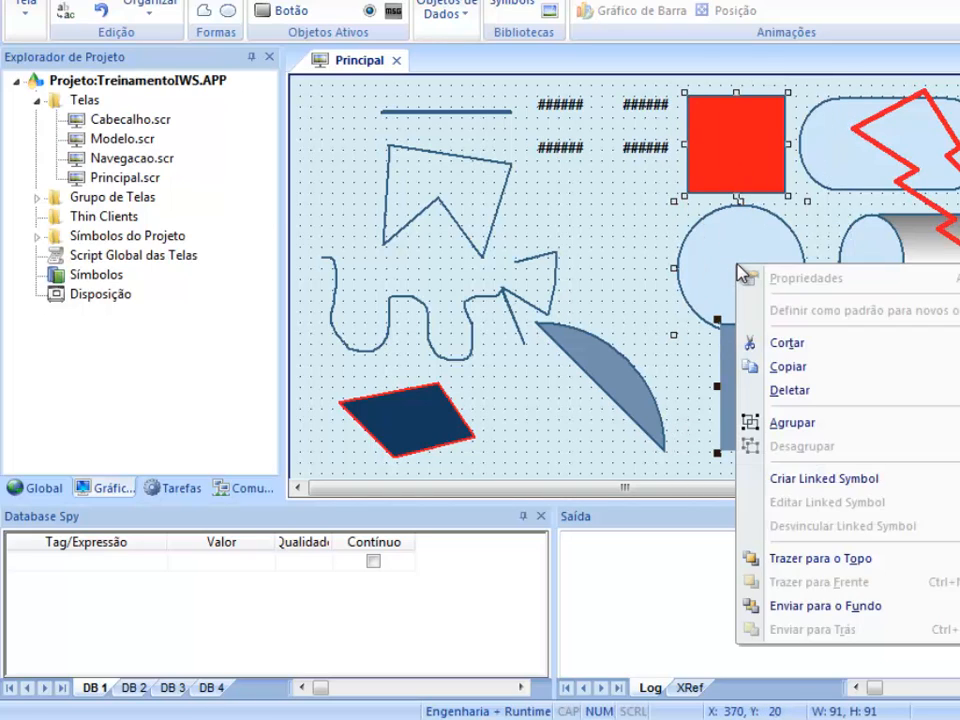
{"action": "left_click", "coordinate": [793, 423]}
{"action": "left_click", "coordinate": [606, 219]}
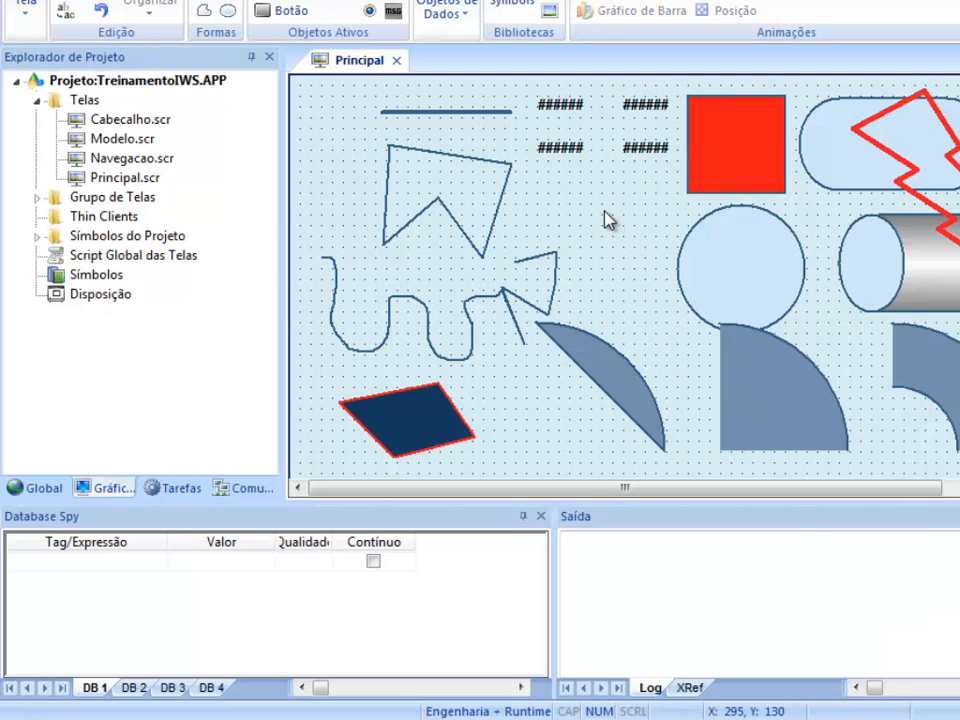
Step: Display the tab order (Ord. Guia), collapse all groups in it and select the group containing the red square
{"action": "right_click", "coordinate": [606, 218]}
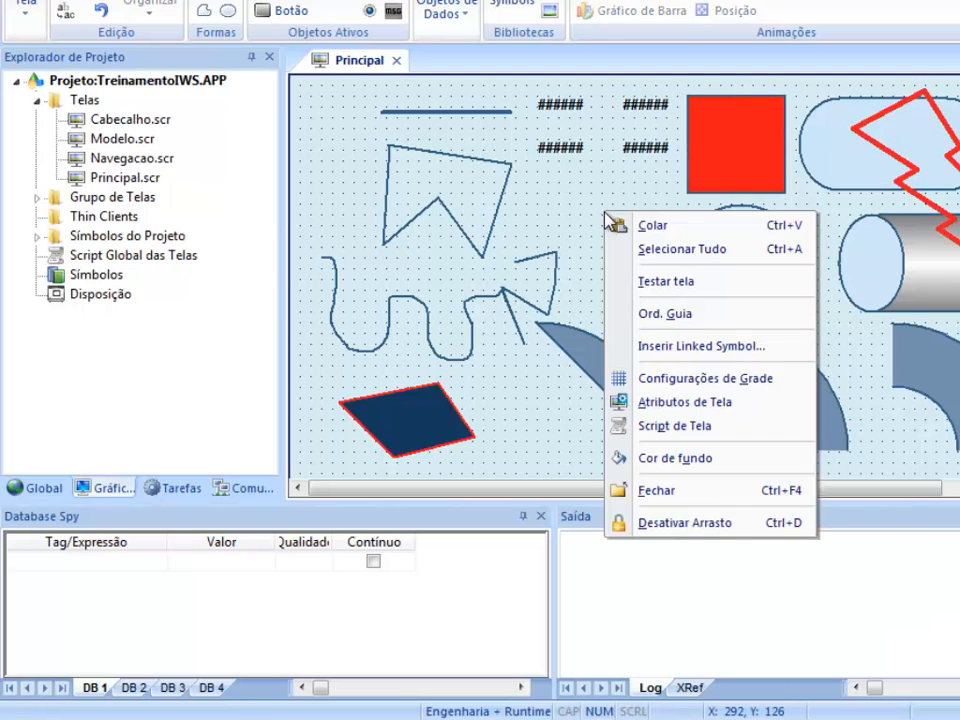
{"action": "left_click", "coordinate": [634, 316]}
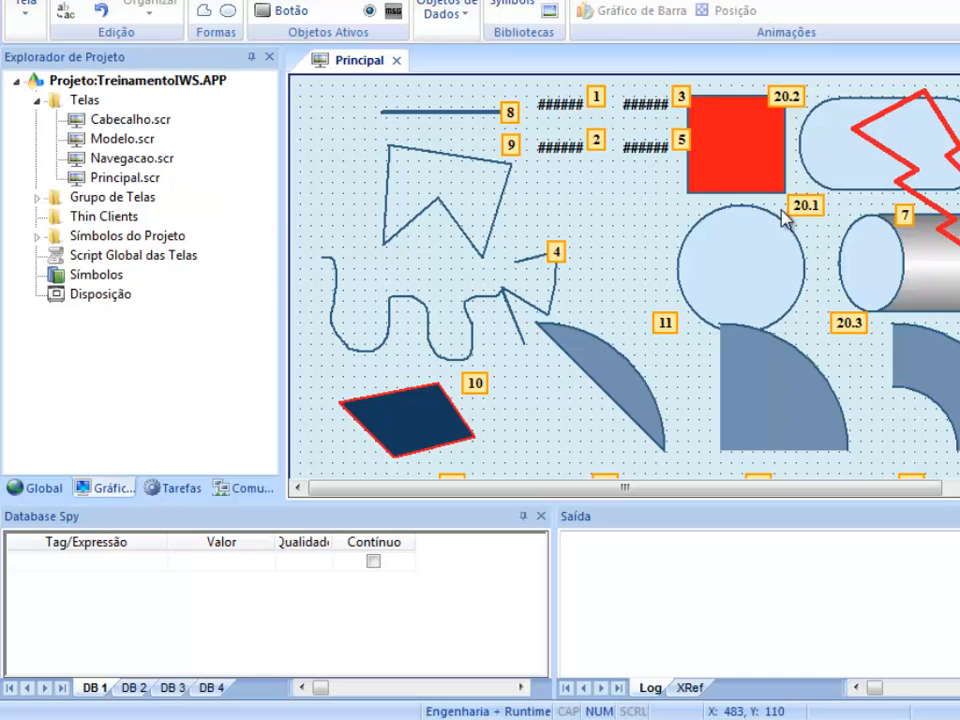
{"action": "right_click", "coordinate": [605, 227]}
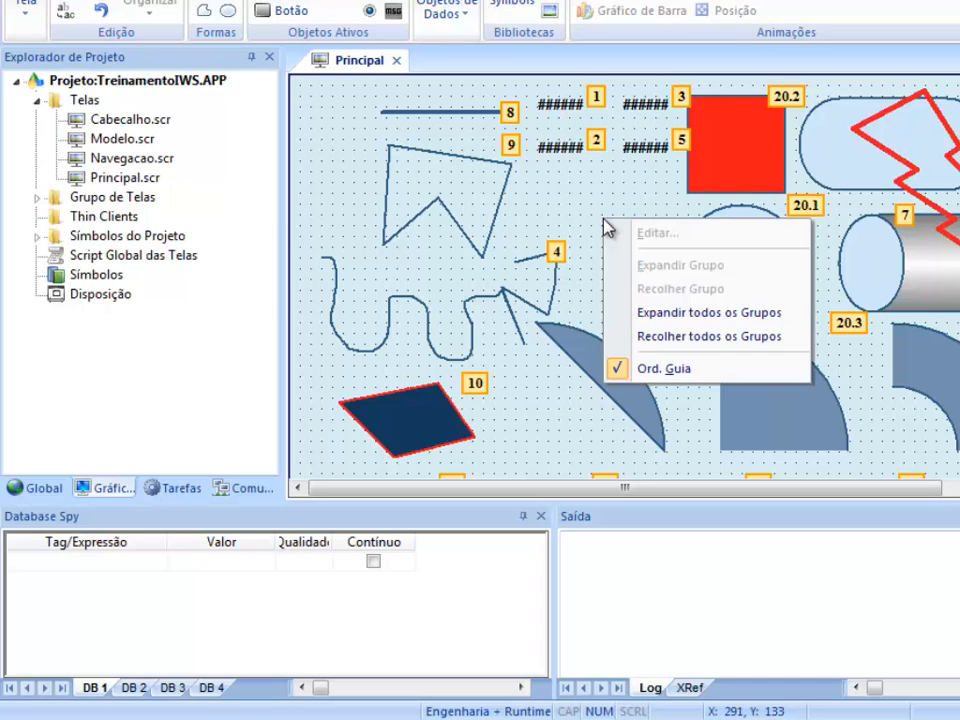
{"action": "left_click", "coordinate": [636, 335]}
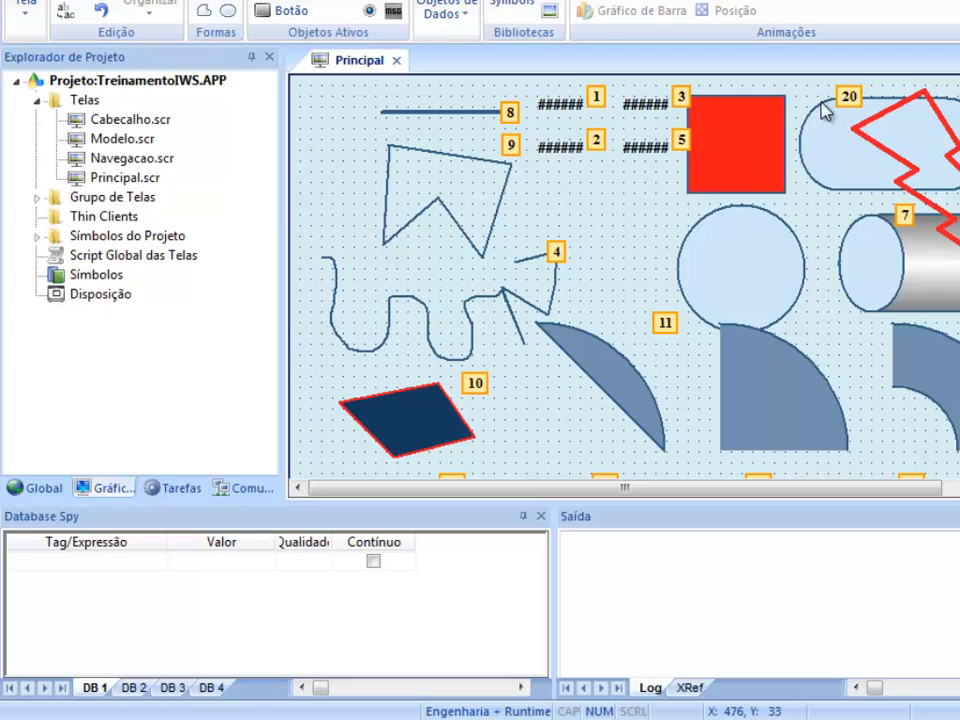
{"action": "left_click", "coordinate": [760, 165]}
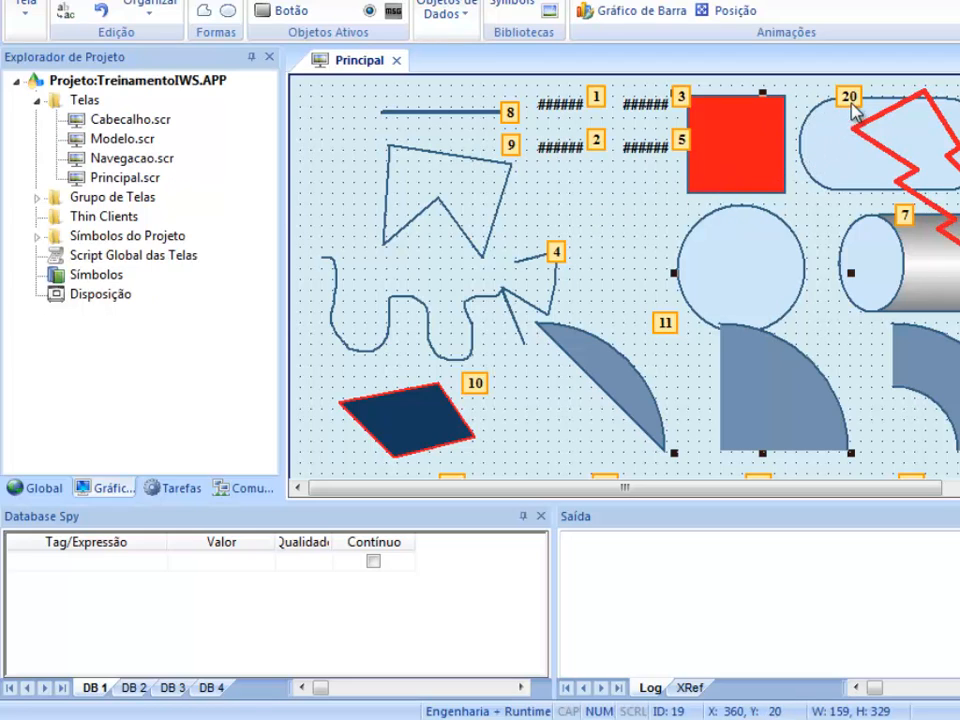
Step: Expand all groups in the tab order view and turn off the Ord. Guia display
{"action": "right_click", "coordinate": [600, 210]}
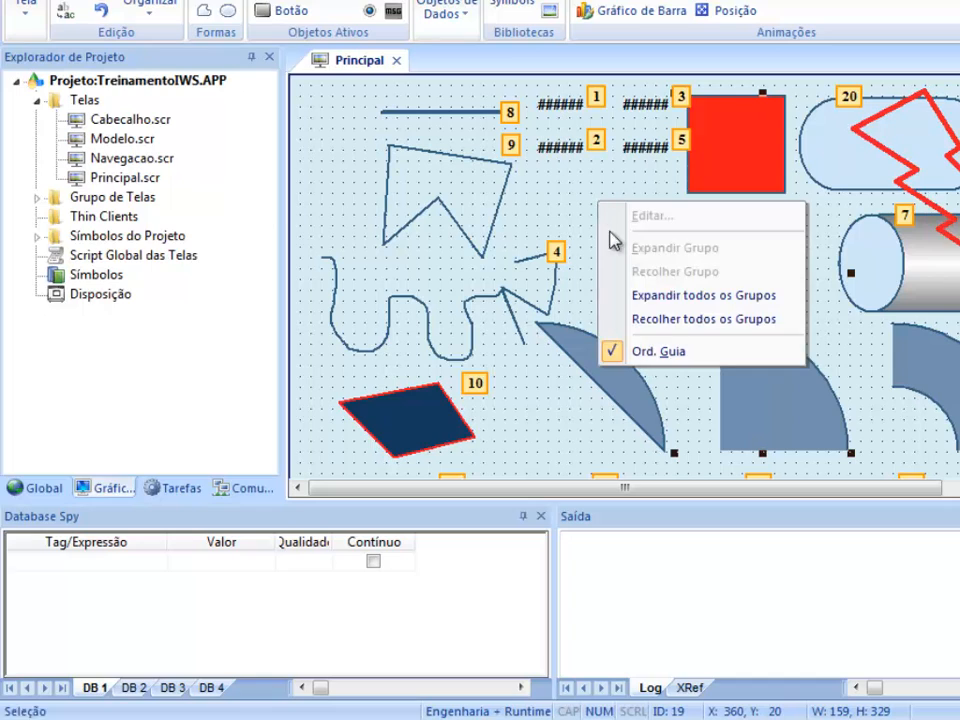
{"action": "left_click", "coordinate": [636, 297]}
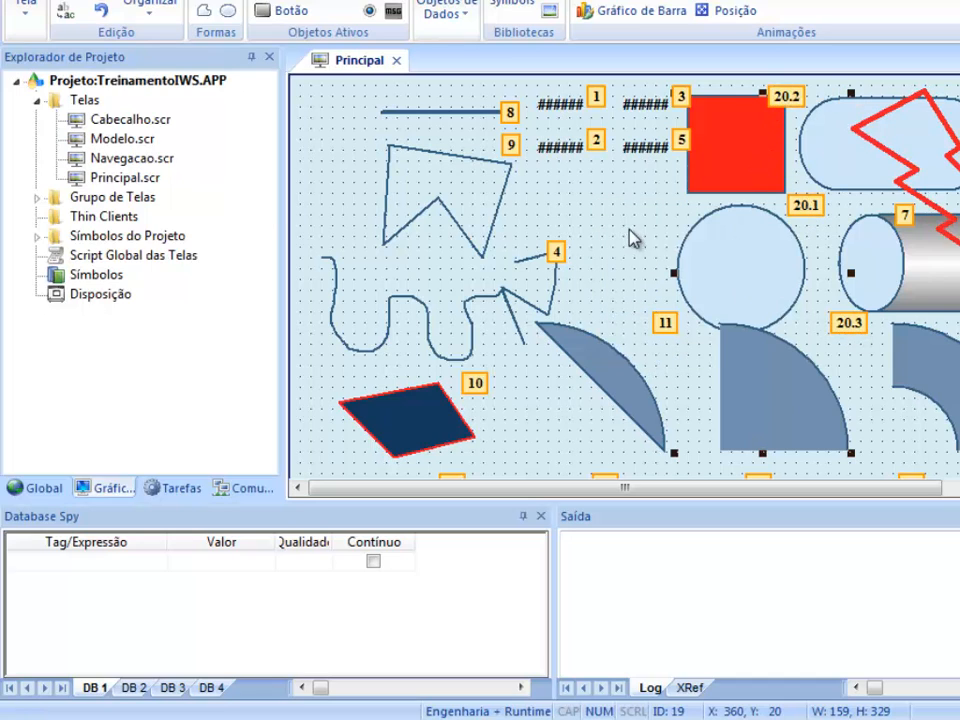
{"action": "right_click", "coordinate": [610, 209]}
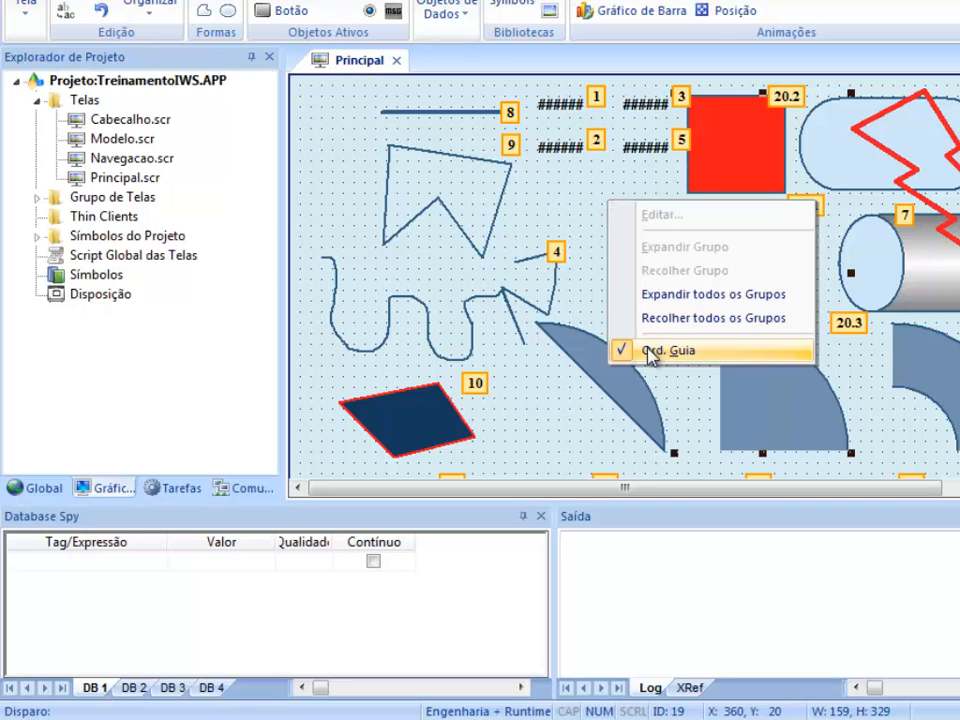
{"action": "left_click", "coordinate": [650, 352]}
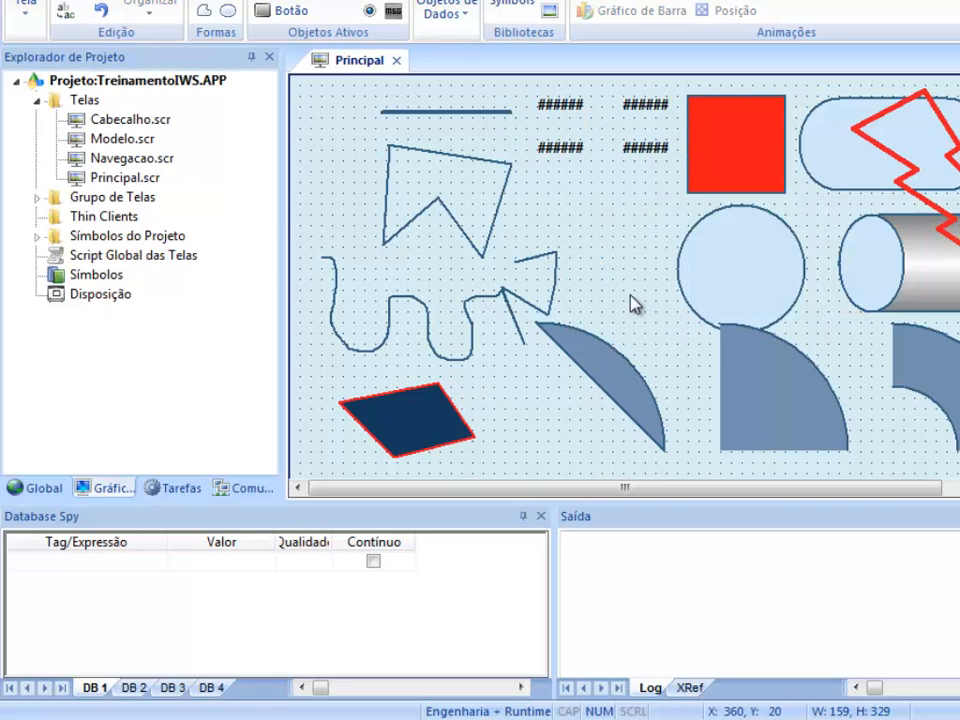
Step: Reshape the dark-blue polygon by moving its vertices to about 221 by 116, and place it at X 30, Y 210
{"action": "left_click", "coordinate": [490, 365]}
{"action": "left_click", "coordinate": [420, 425]}
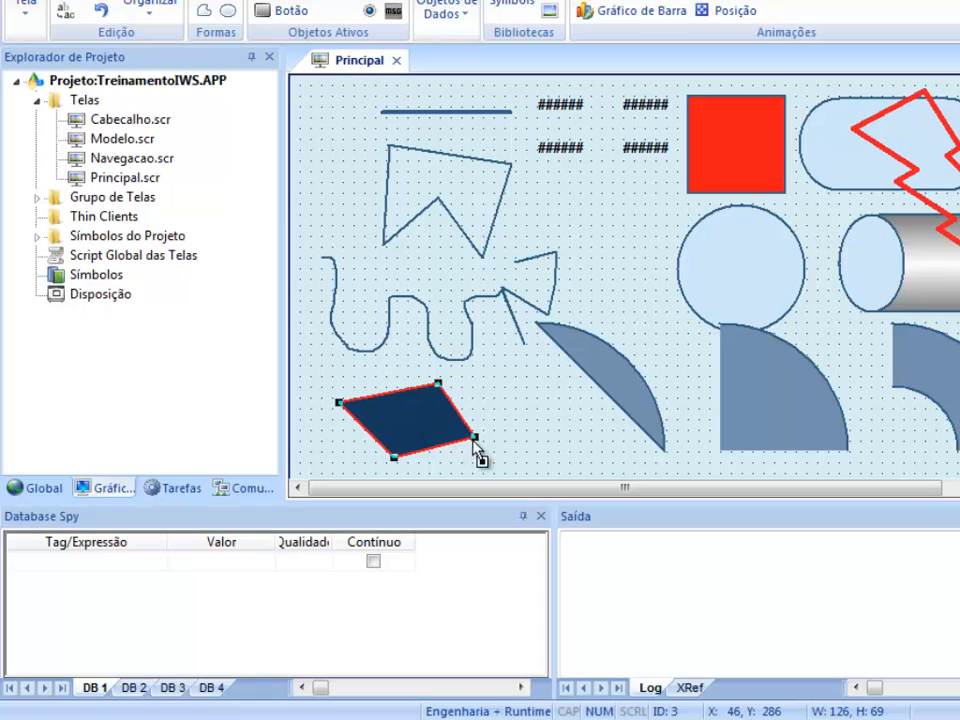
{"action": "left_click_drag", "start_coordinate": [425, 428], "coordinate": [593, 404]}
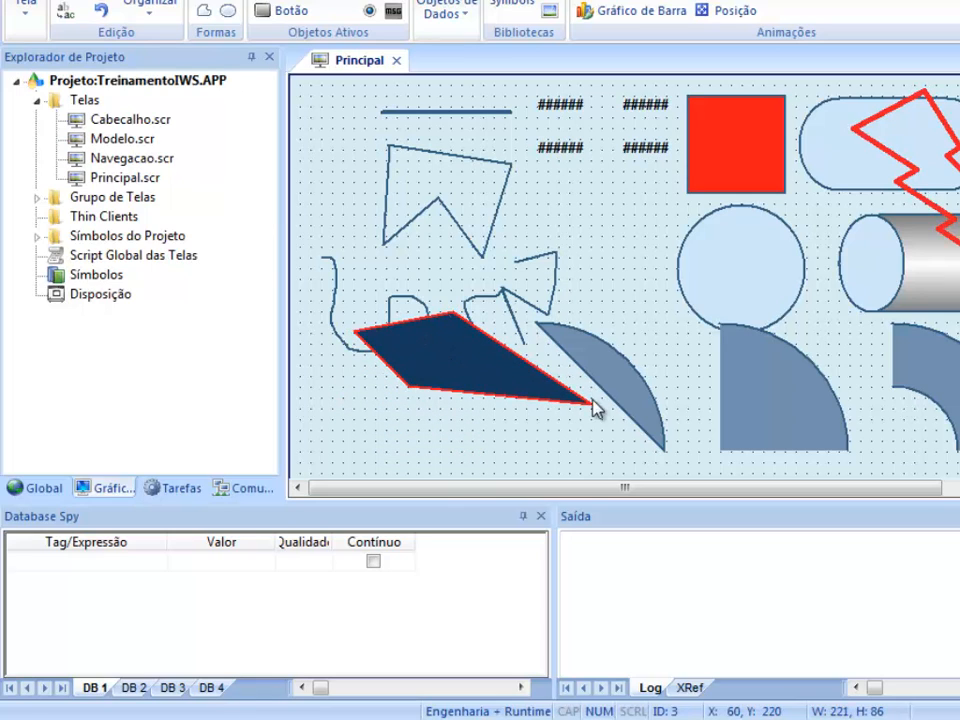
{"action": "mouse_move", "coordinate": [408, 385]}
{"action": "left_mouse_down"}
{"action": "mouse_move", "coordinate": [450, 362]}
{"action": "mouse_move", "coordinate": [519, 280]}
{"action": "left_mouse_up"}
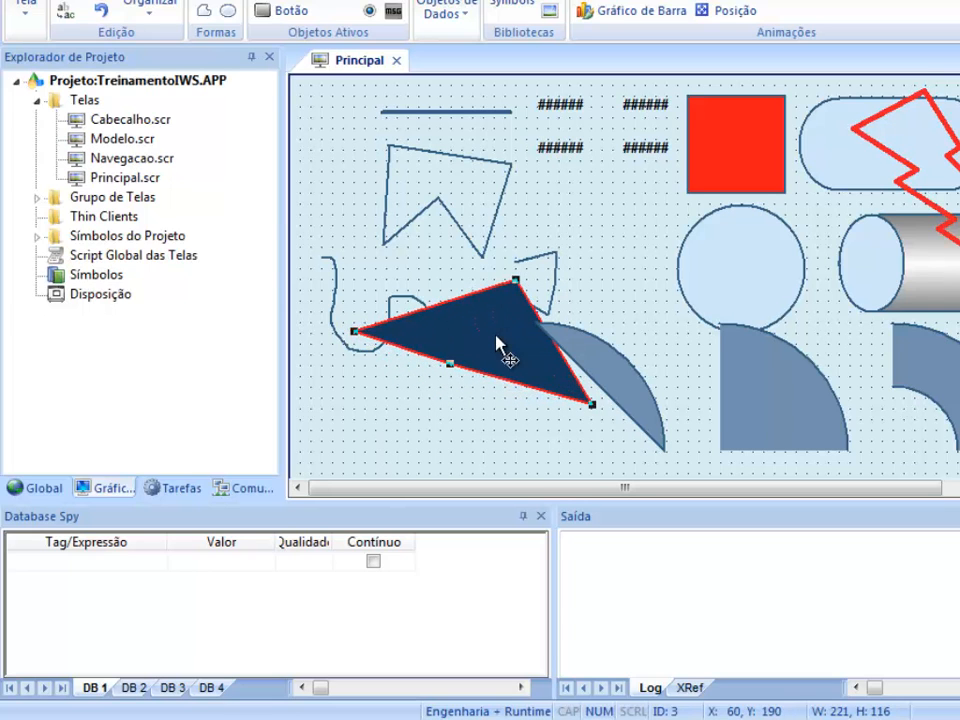
{"action": "left_click_drag", "start_coordinate": [496, 336], "coordinate": [465, 356]}
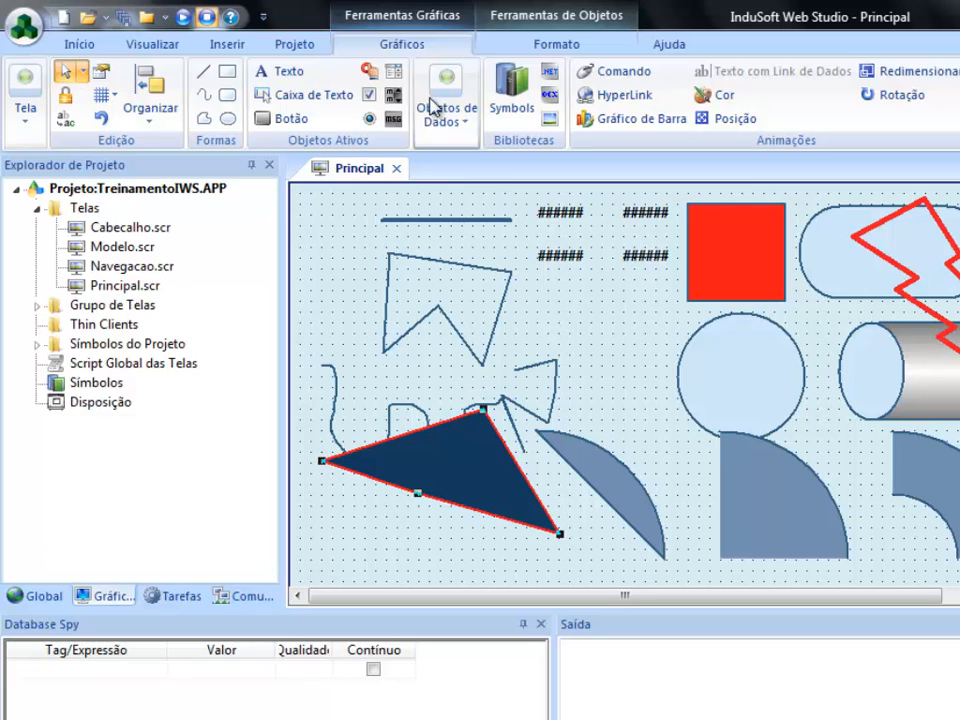
Step: Rotate the dark-blue polygon once and flip it vertically
{"action": "left_click", "coordinate": [548, 46]}
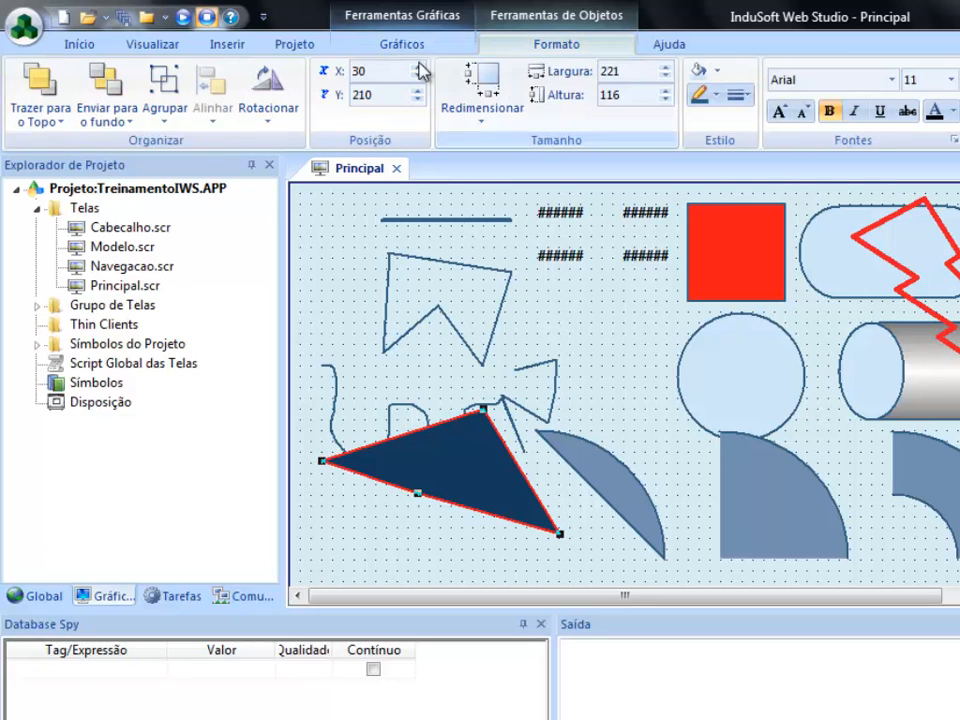
{"action": "left_click", "coordinate": [286, 127]}
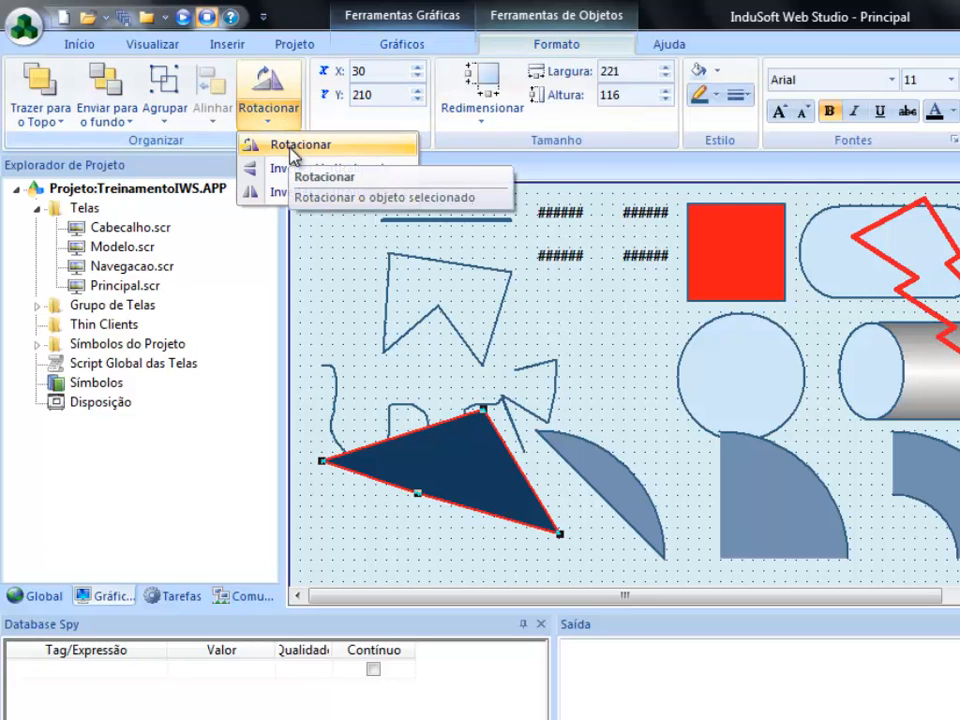
{"action": "left_click", "coordinate": [296, 148]}
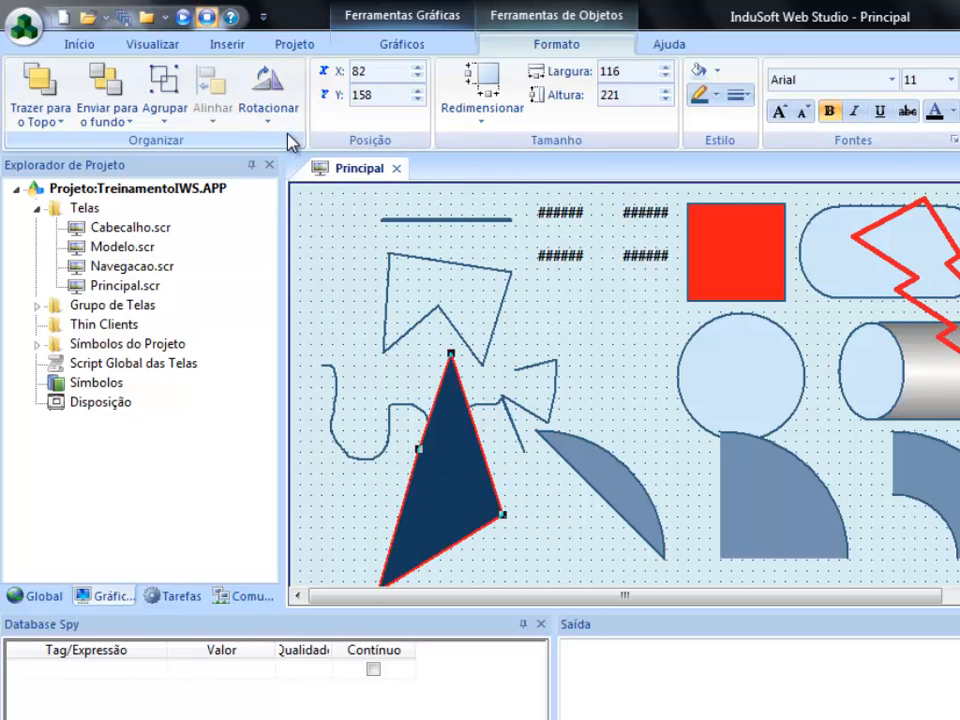
{"action": "left_click", "coordinate": [276, 121]}
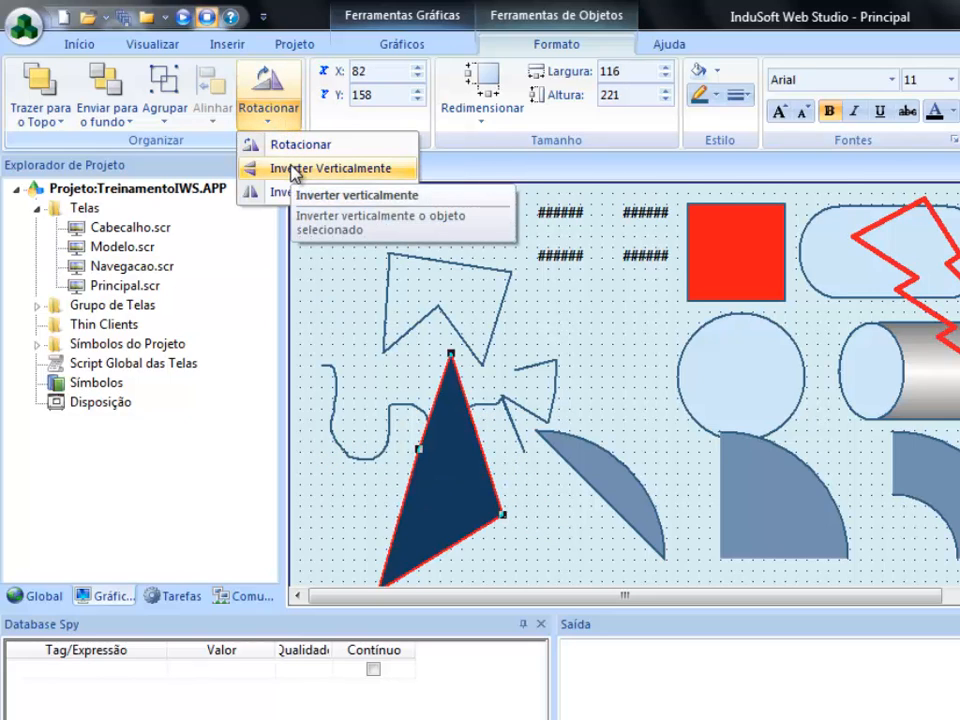
{"action": "left_click", "coordinate": [295, 170]}
Step: Flip the dark-blue polygon horizontally and rotate it once more
{"action": "left_click", "coordinate": [280, 124]}
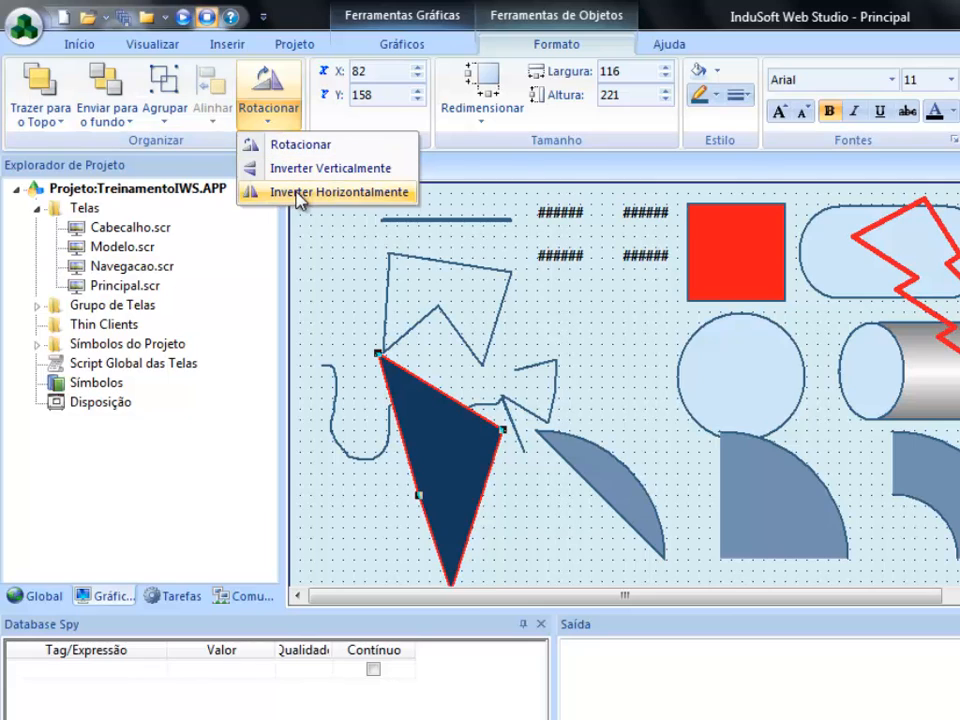
{"action": "left_click", "coordinate": [297, 193]}
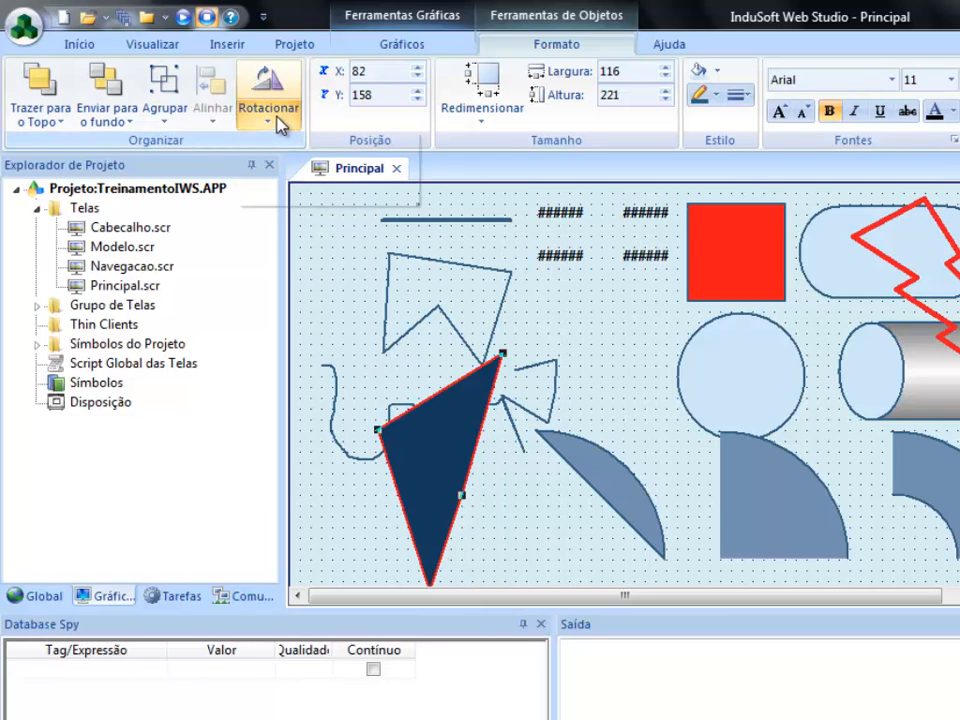
{"action": "left_click", "coordinate": [280, 124]}
{"action": "left_click", "coordinate": [281, 147]}
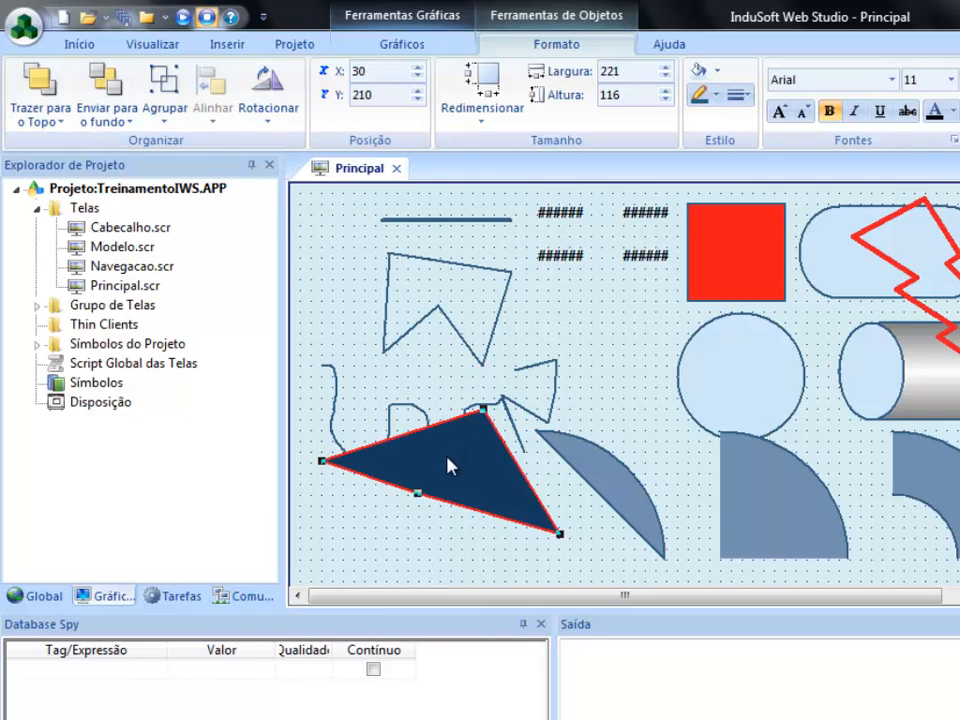
Step: Move the dark-blue polygon below the freeform curve, to about X 50, Y 260
{"action": "left_click_drag", "start_coordinate": [447, 465], "coordinate": [450, 526]}
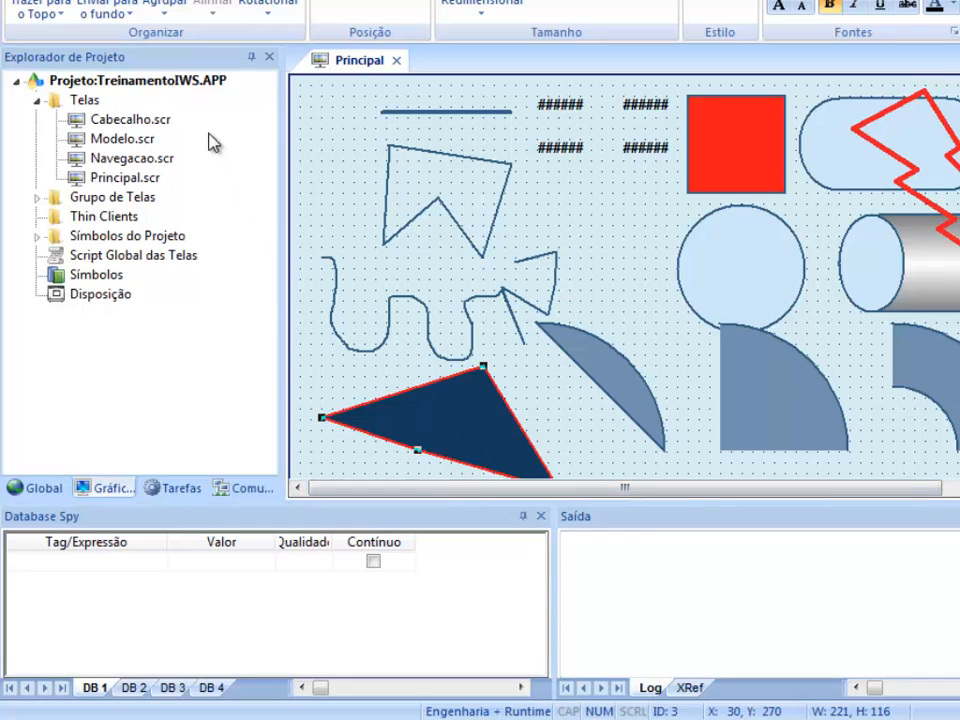
{"action": "left_click_drag", "start_coordinate": [448, 420], "coordinate": [441, 393]}
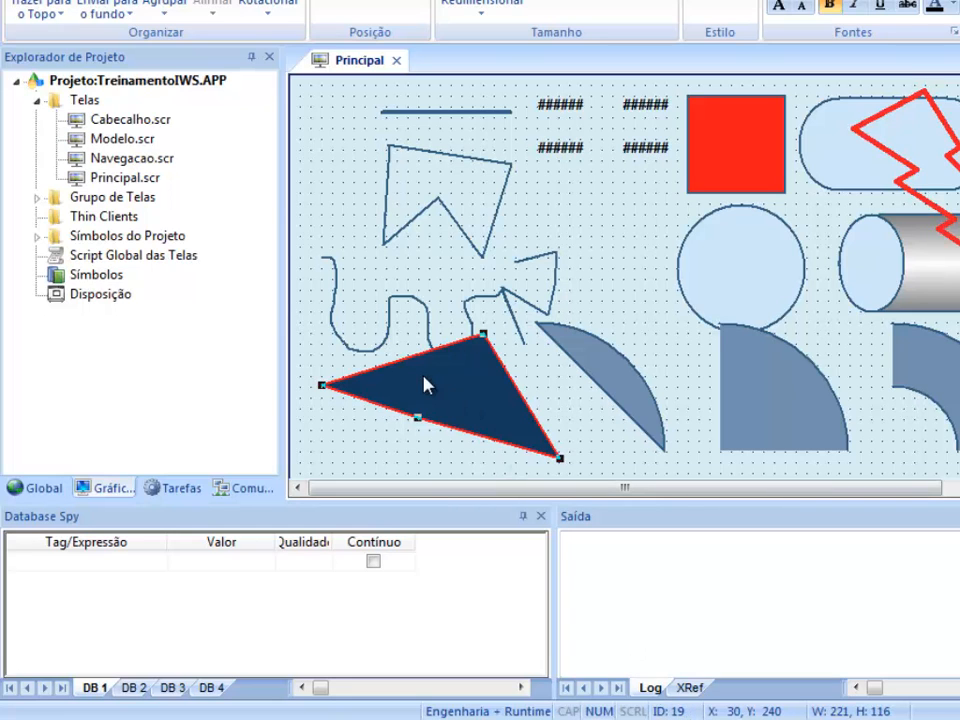
{"action": "left_click_drag", "start_coordinate": [424, 378], "coordinate": [420, 406]}
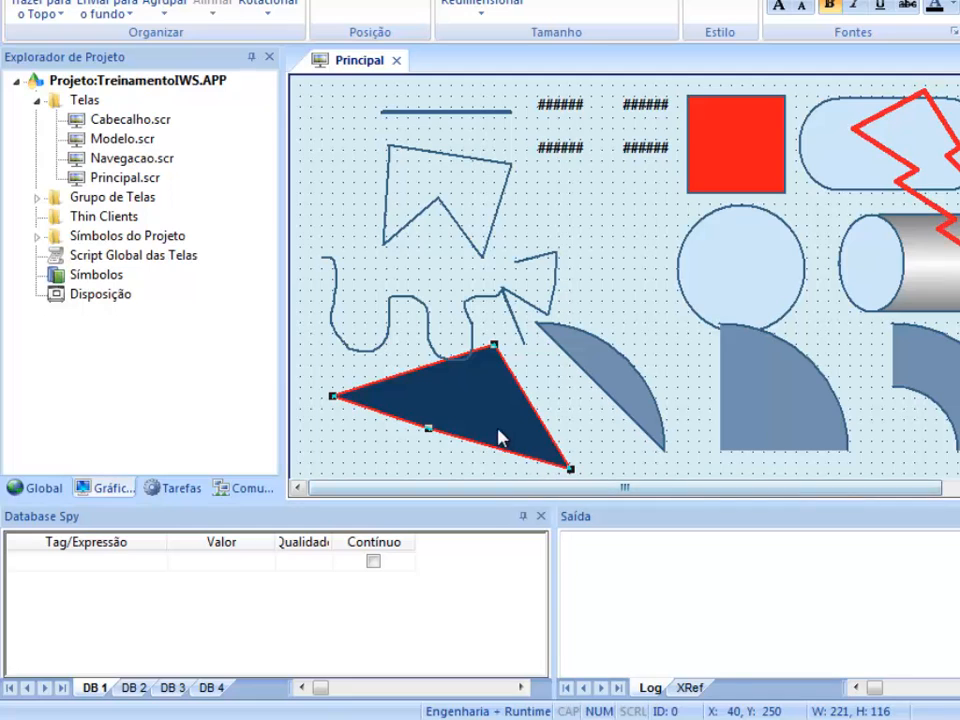
{"action": "left_click_drag", "start_coordinate": [492, 425], "coordinate": [503, 395]}
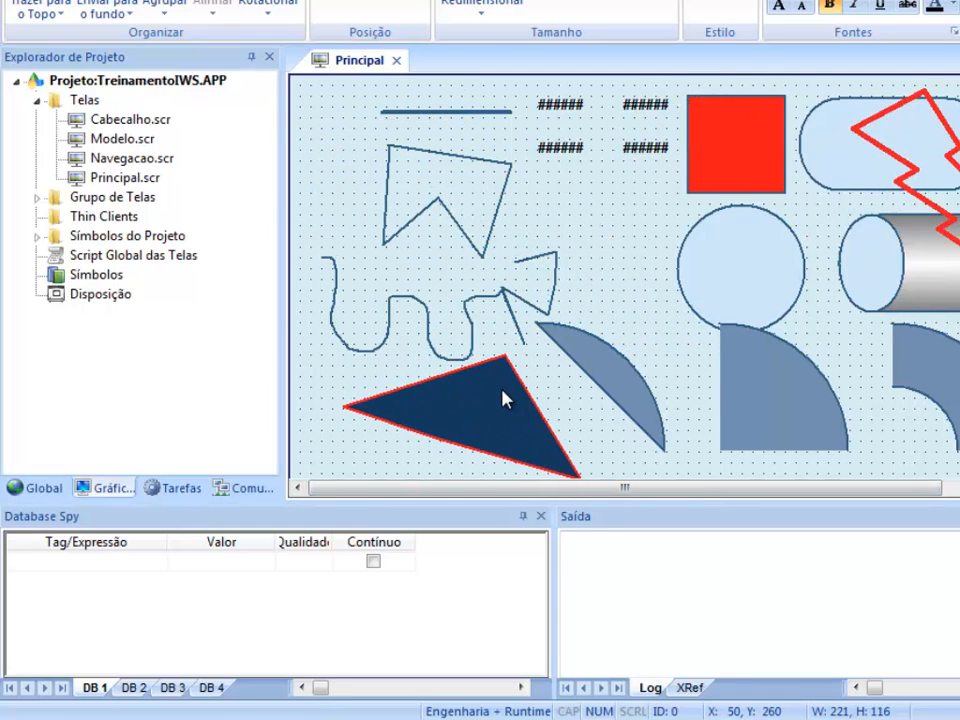
Step: Bring the dark-blue polygon to the top of the stacking order, try it over other shapes and place it at X 60, Y 270
{"action": "right_click", "coordinate": [484, 406]}
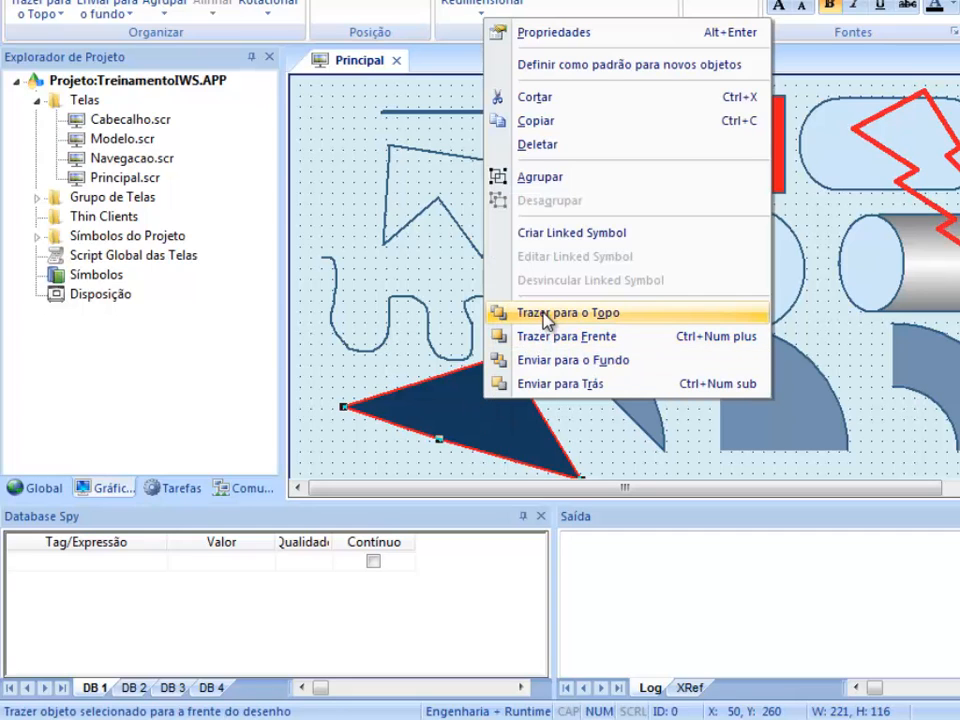
{"action": "left_click", "coordinate": [546, 316]}
{"action": "left_click_drag", "start_coordinate": [497, 401], "coordinate": [497, 121]}
{"action": "left_click_drag", "start_coordinate": [557, 130], "coordinate": [508, 413]}
{"action": "right_click", "coordinate": [508, 413]}
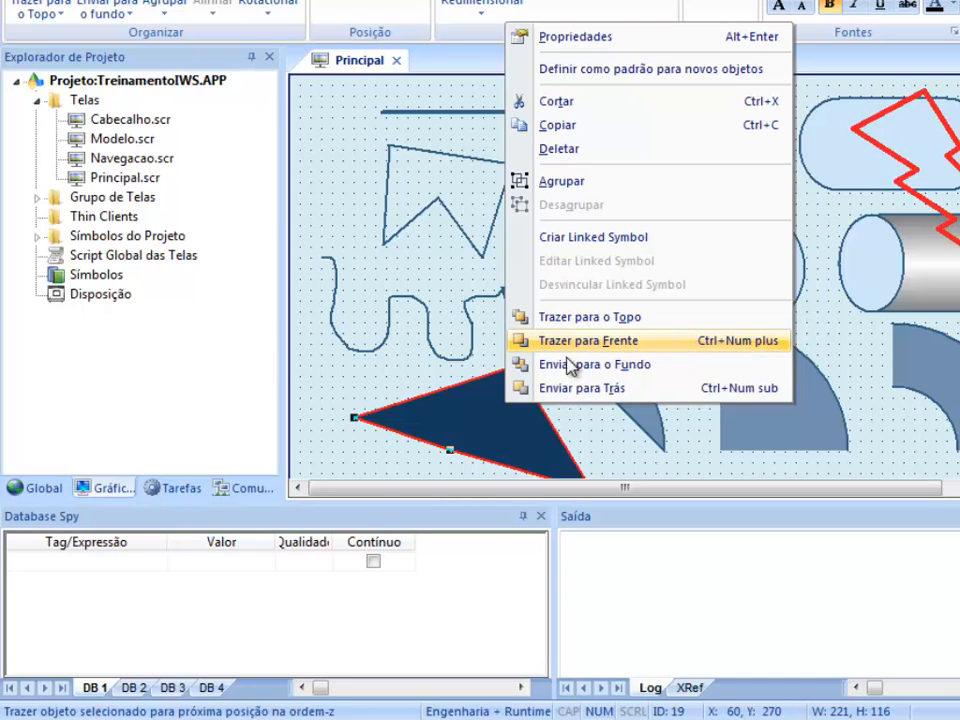
{"action": "left_click", "coordinate": [478, 418]}
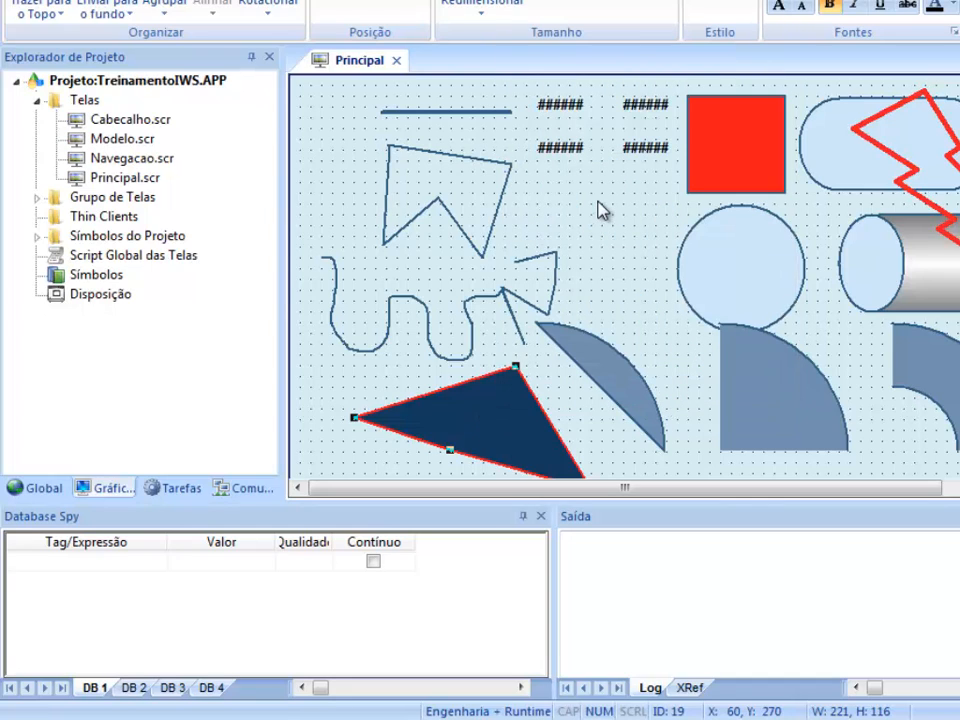